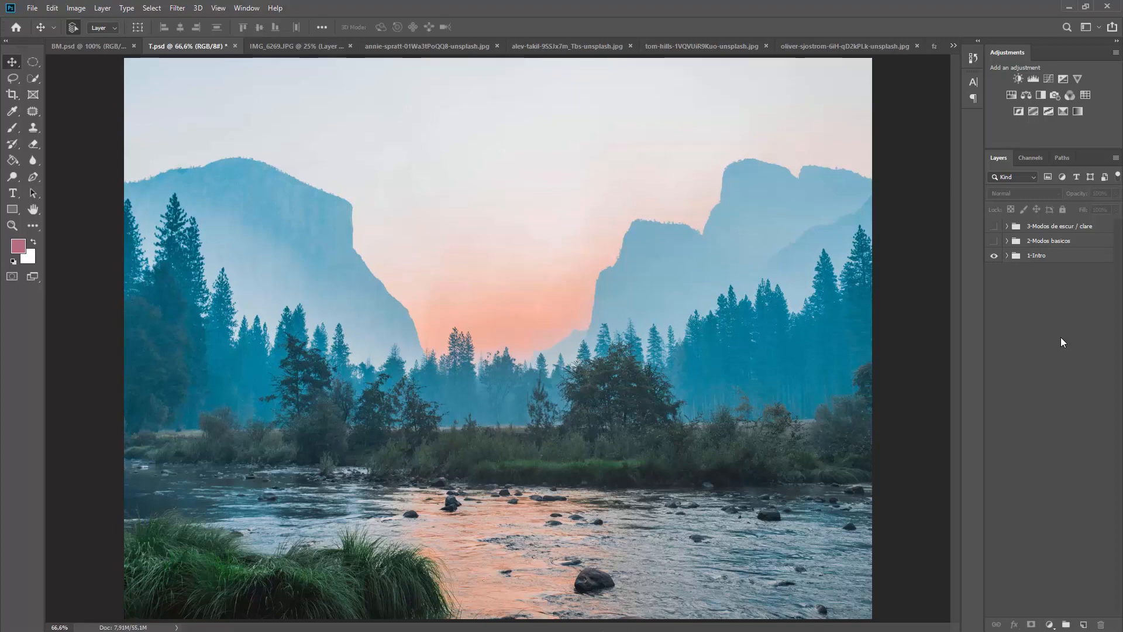
# Expand the 1-Intro group and select Layer 1
pyautogui.click(1006, 258)
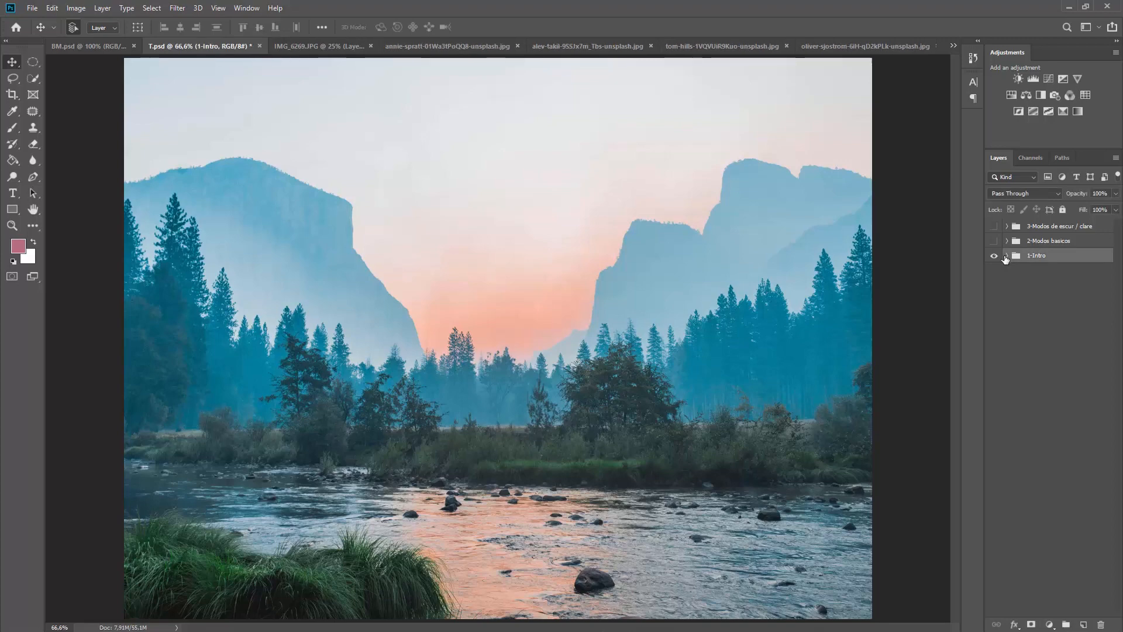
pyautogui.click(1006, 256)
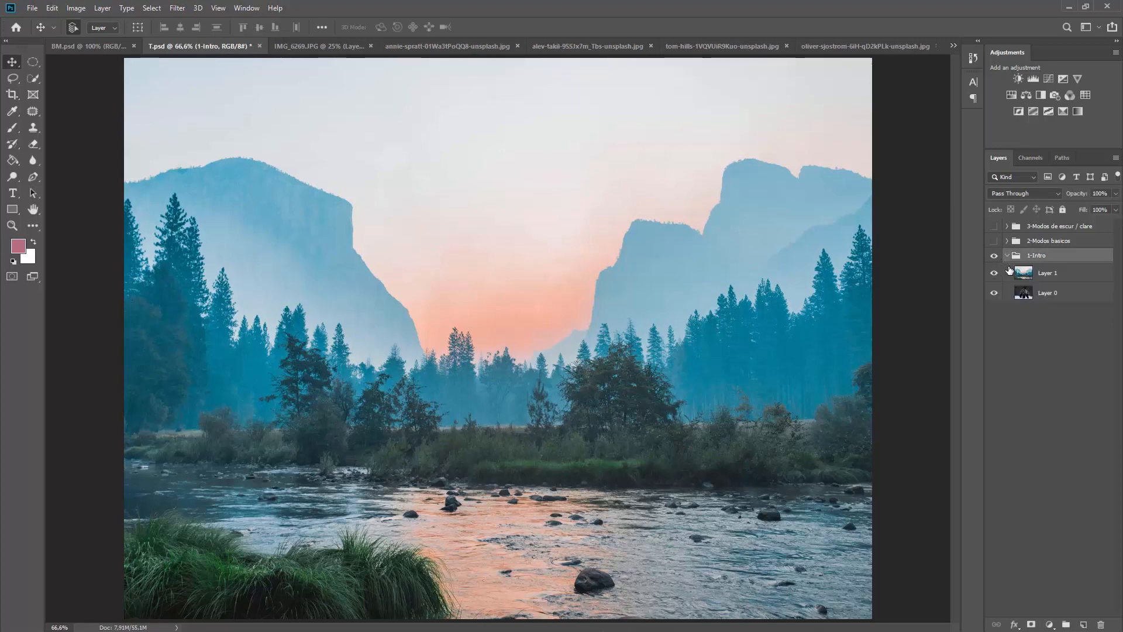
pyautogui.click(1031, 276)
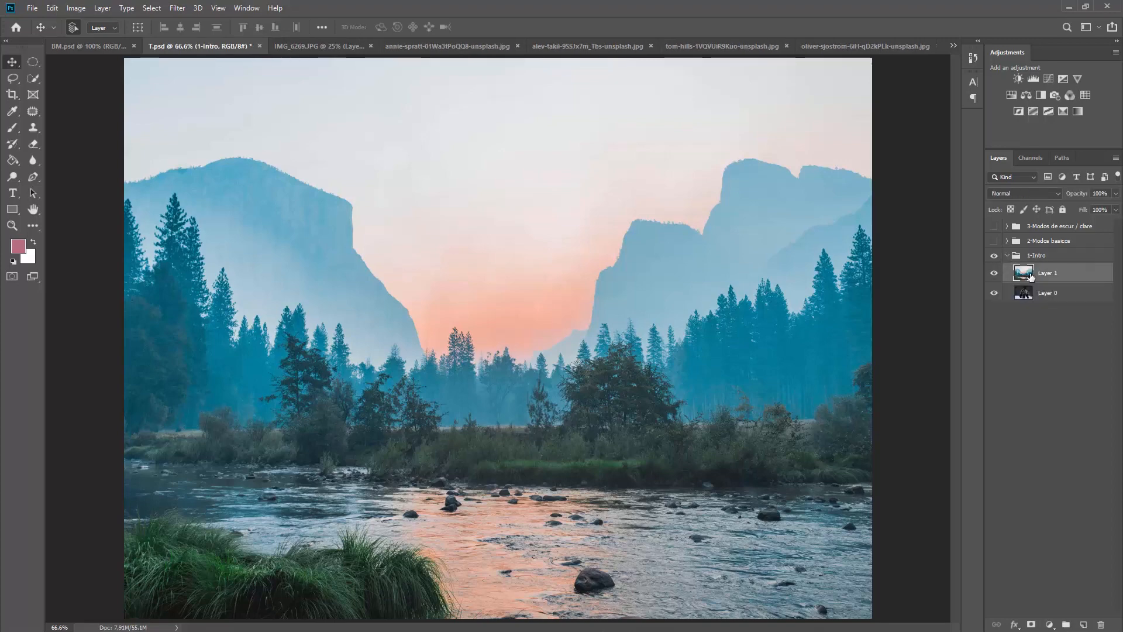
# Compare Layer 1 with Layer 0 by toggling its visibility and lowering its opacity to 33% before restoring 100%
pyautogui.click(994, 274)
pyautogui.click(994, 274)
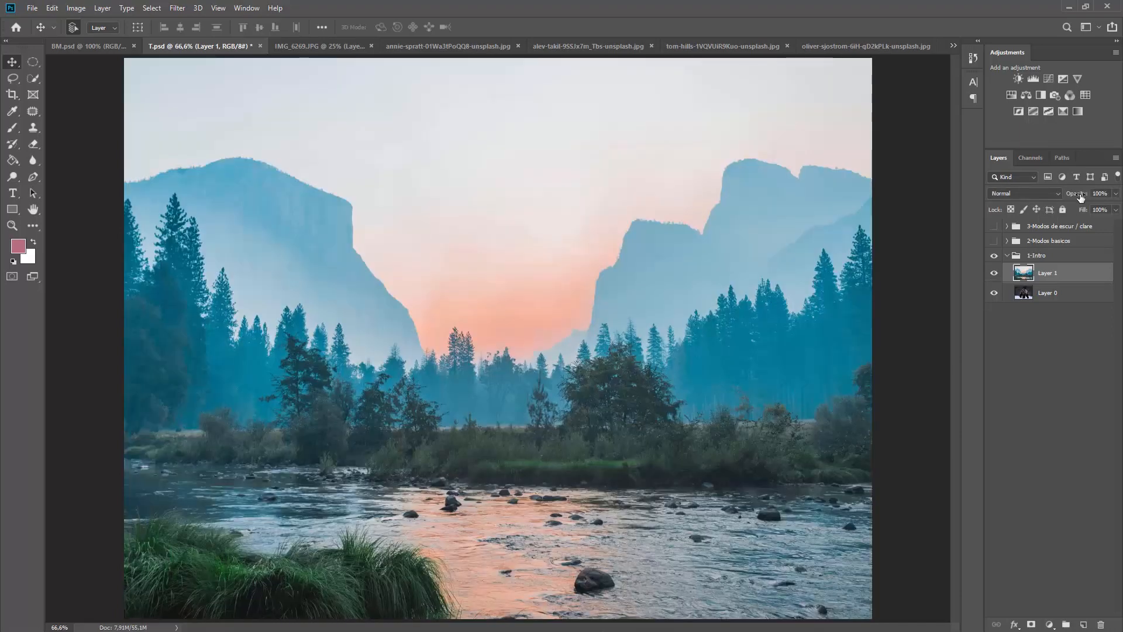
pyautogui.moveTo(1078, 197); pyautogui.dragTo(1040, 200)
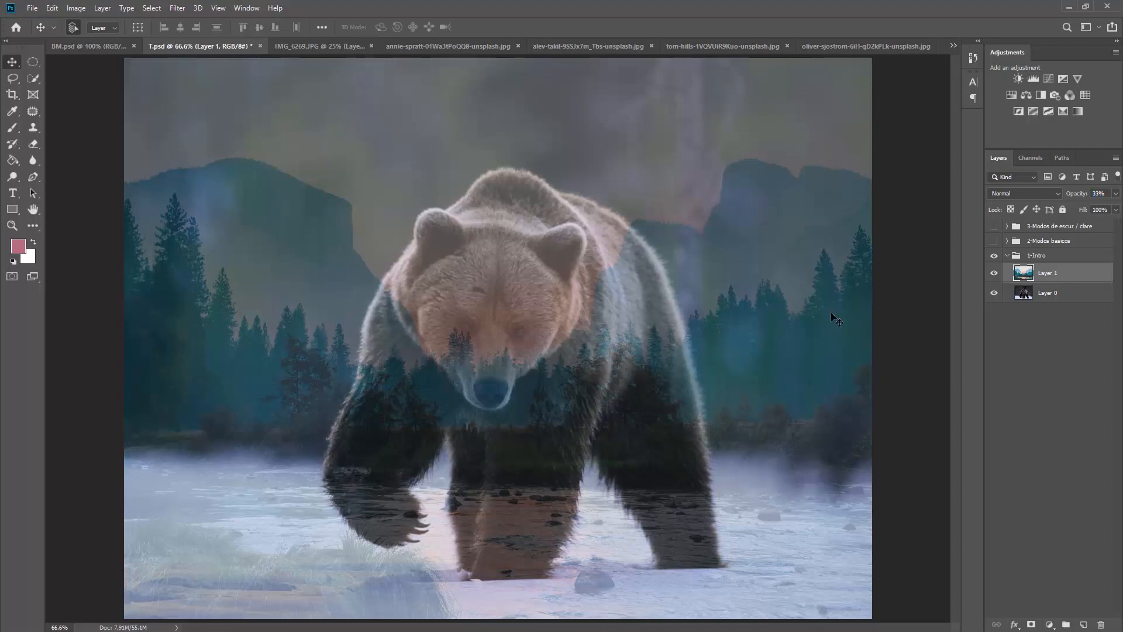
pyautogui.moveTo(1078, 194); pyautogui.dragTo(1120, 194)
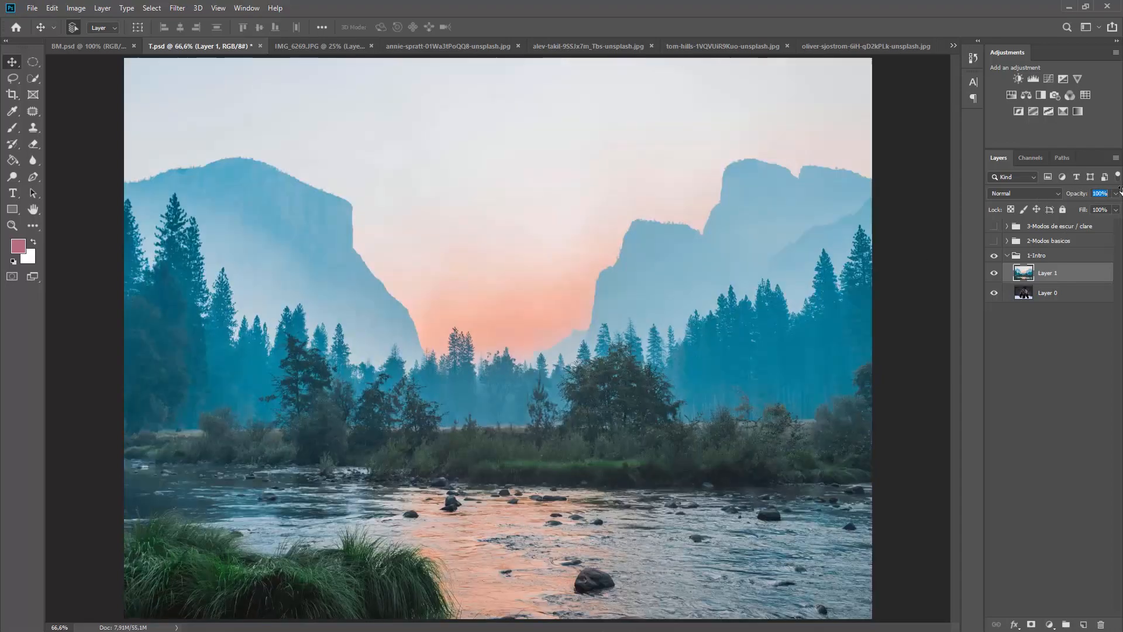
# Preview the blend modes from Dissolve through Pin Light on Layer 1, including Darken again, and return it to Normal
pyautogui.click(1009, 195)
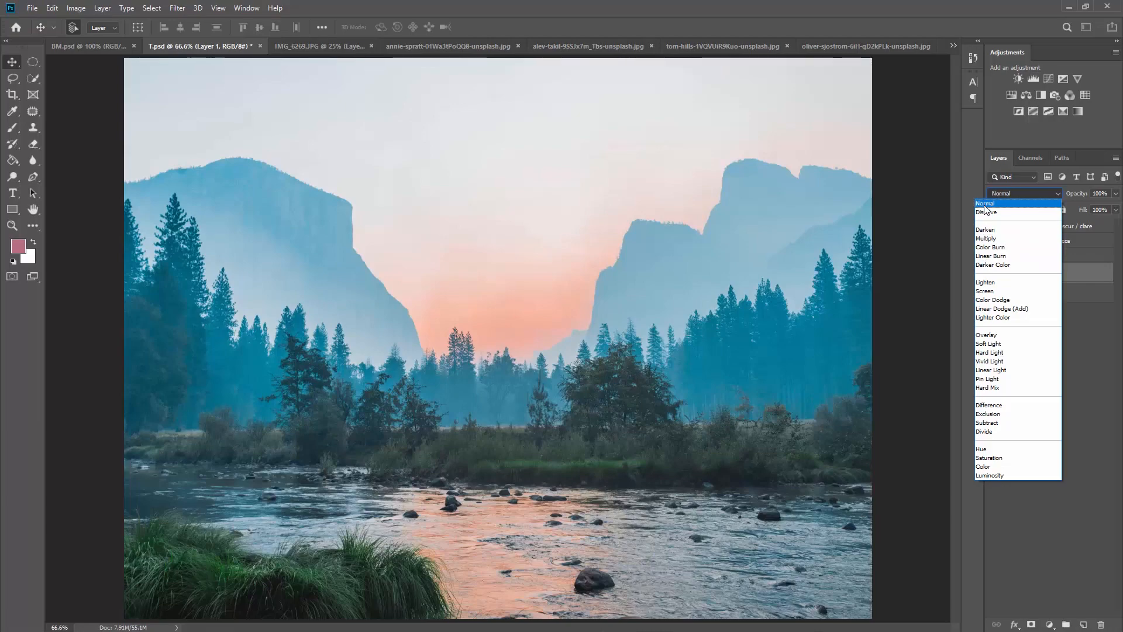
pyautogui.click(985, 204)
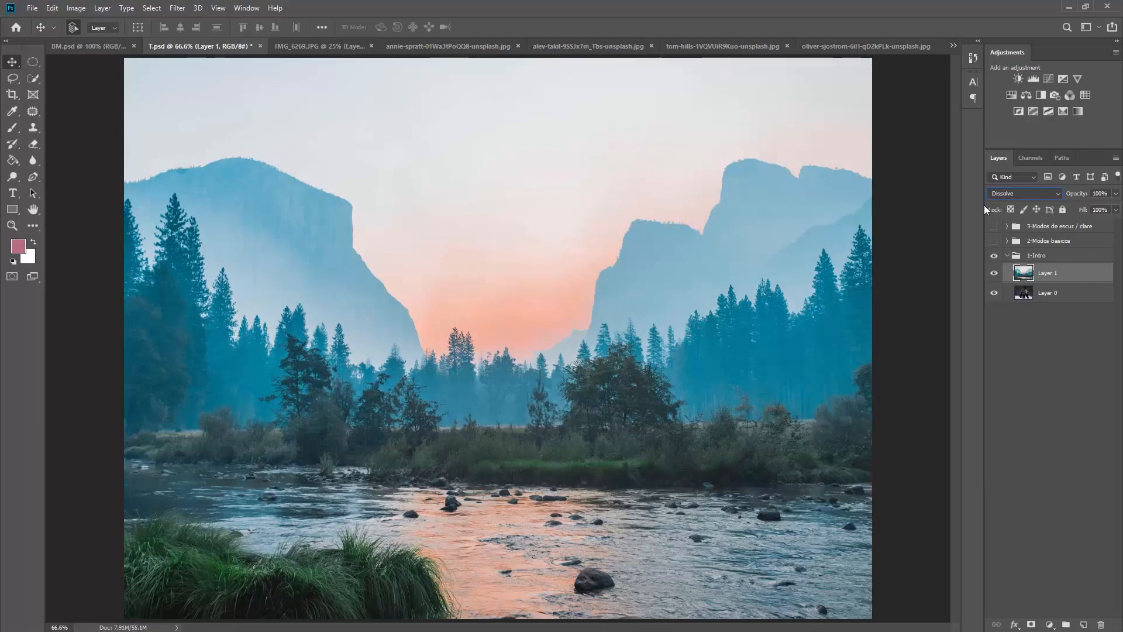
pyautogui.press('Down')
pyautogui.press('Down')
pyautogui.press('Down')
pyautogui.press('Down')
pyautogui.press('Down')
pyautogui.press('Down')
pyautogui.press('Down')
pyautogui.press('Down')
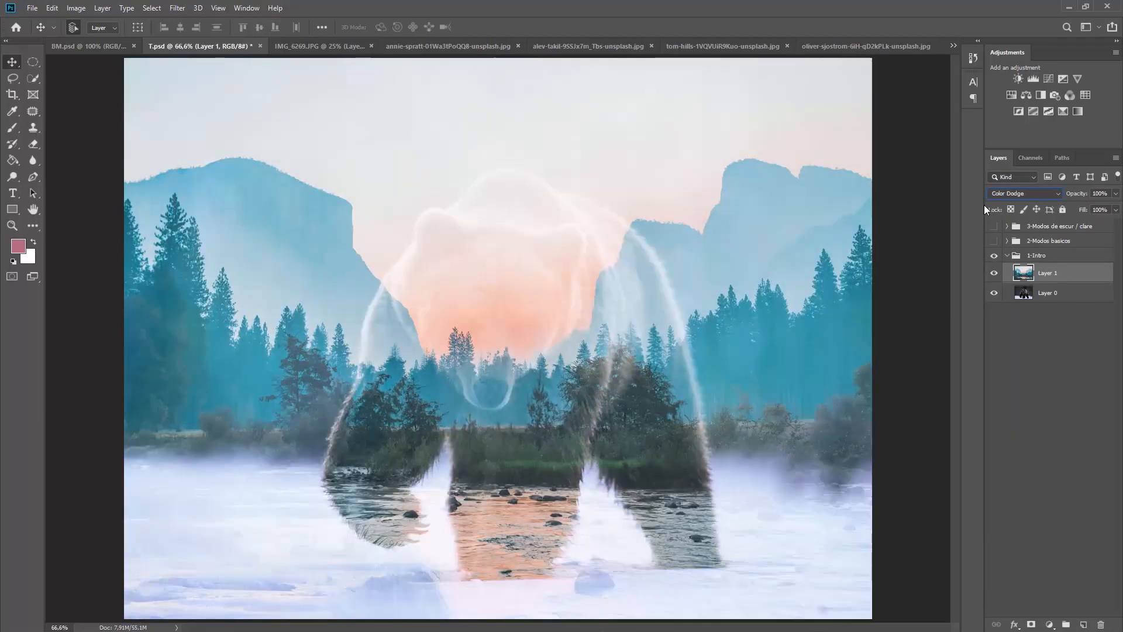
pyautogui.press('Down')
pyautogui.press('Down')
pyautogui.press('Down')
pyautogui.press('Down')
pyautogui.press('Down')
pyautogui.press('Down')
pyautogui.press('Down')
pyautogui.press('Down')
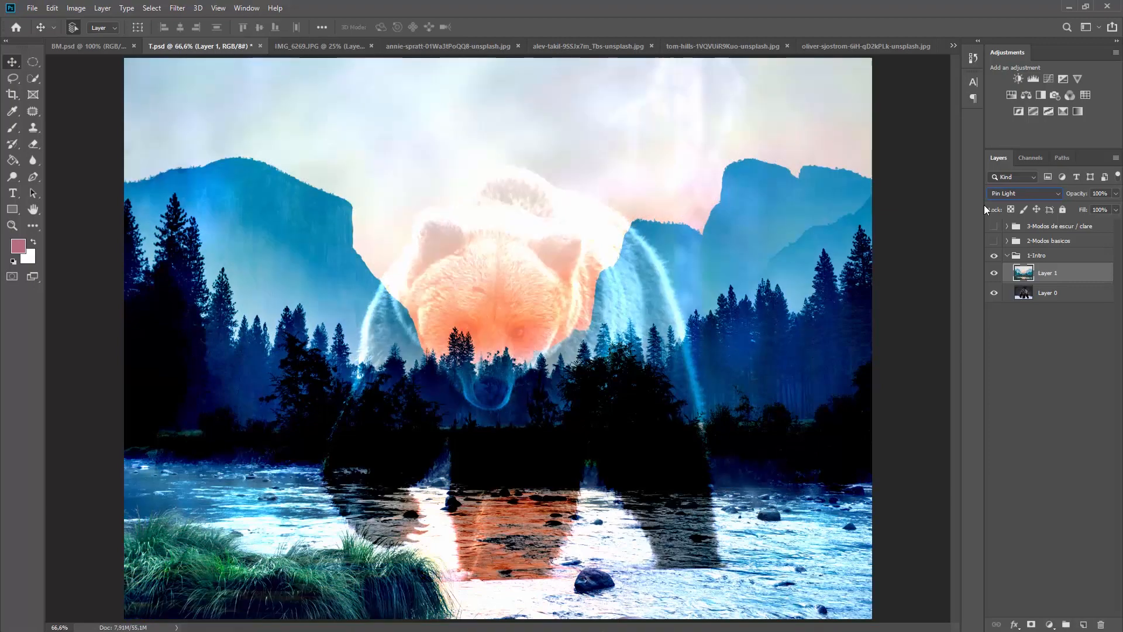
pyautogui.press('Up')
pyautogui.hotkey('alt', 'shift', 'n')
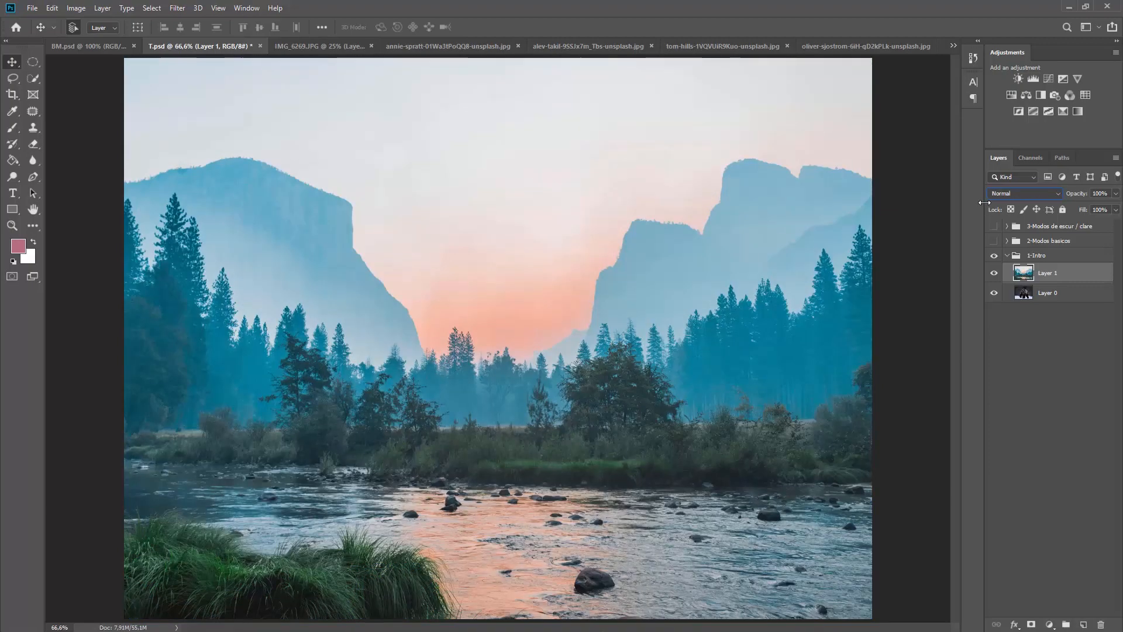
pyautogui.click(1016, 195)
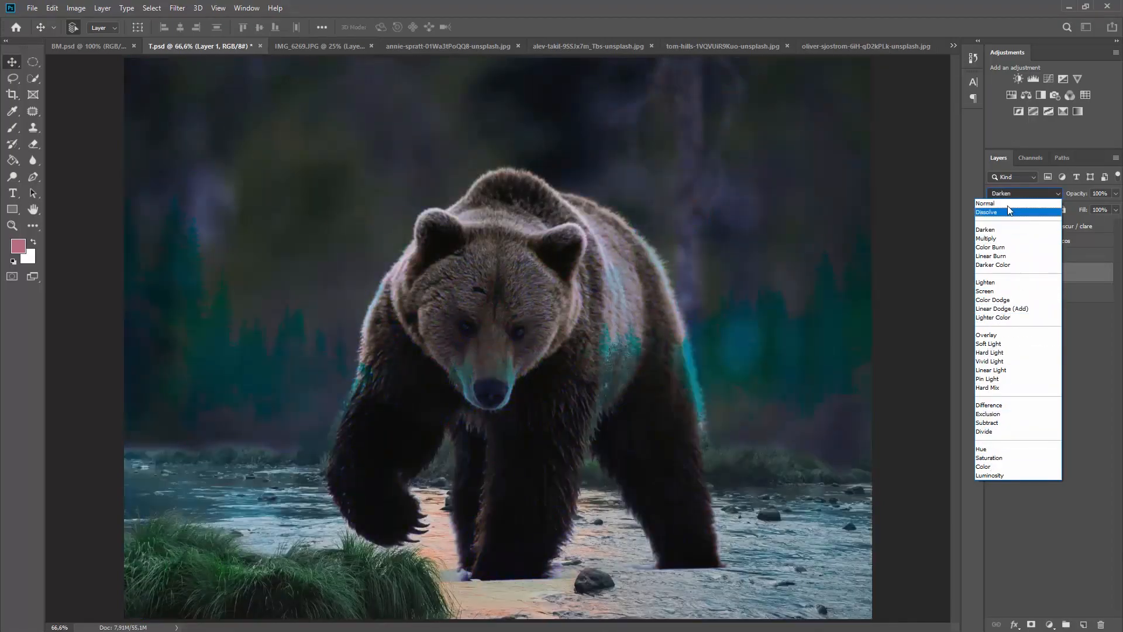
pyautogui.click(1006, 203)
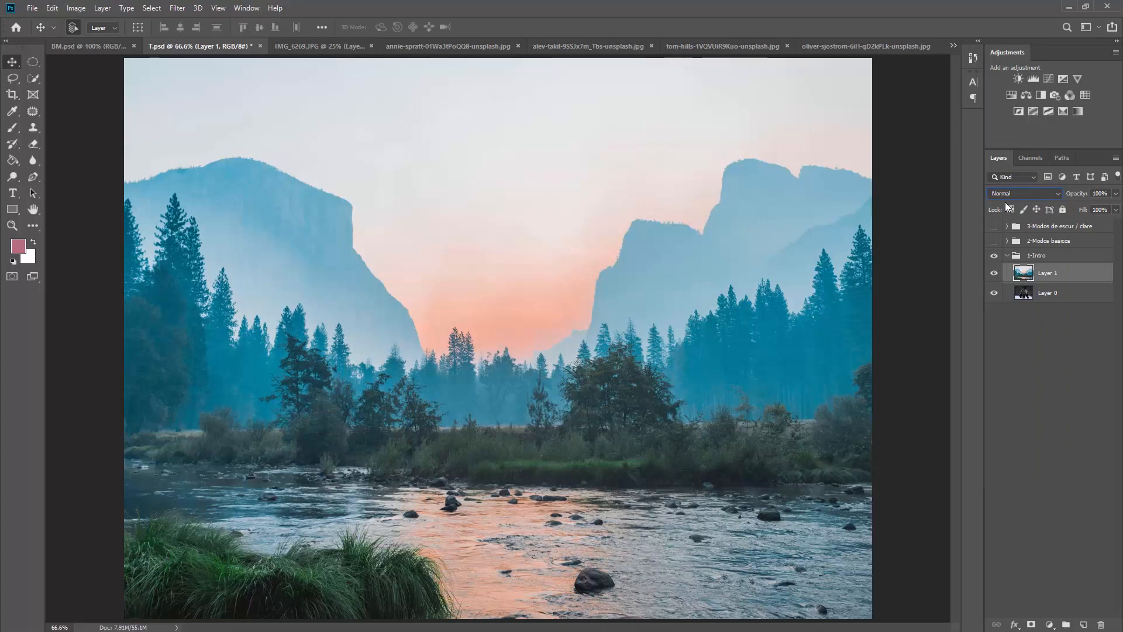
# Collapse the 1-Intro group and clear the layer selection
pyautogui.click(1008, 255)
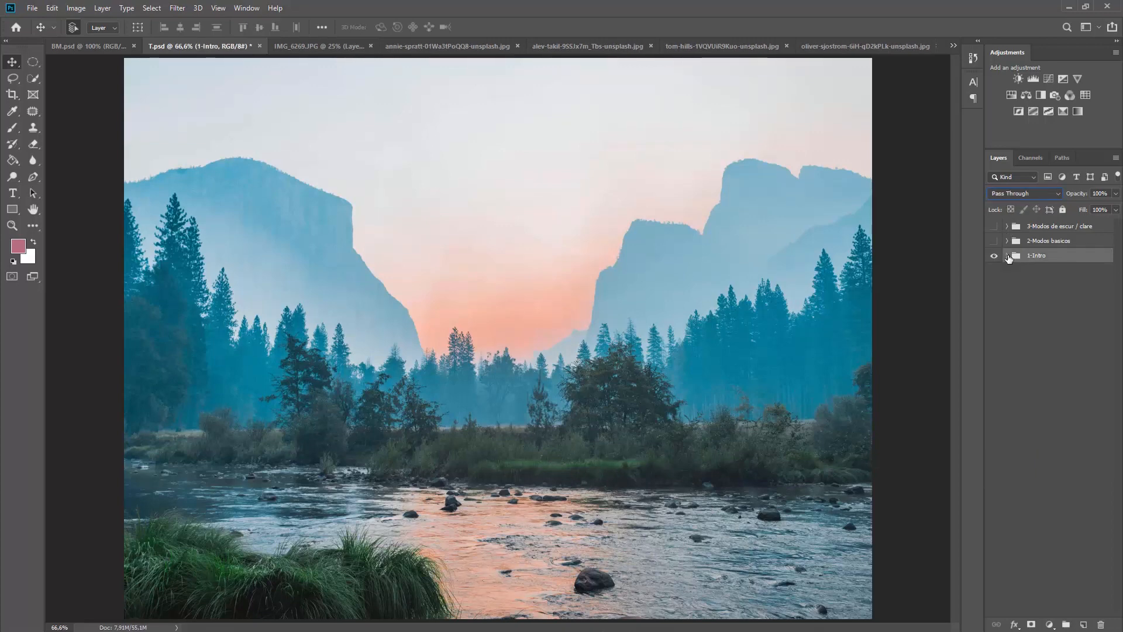
pyautogui.click(1019, 194)
pyautogui.click(1074, 344)
pyautogui.click(1073, 343)
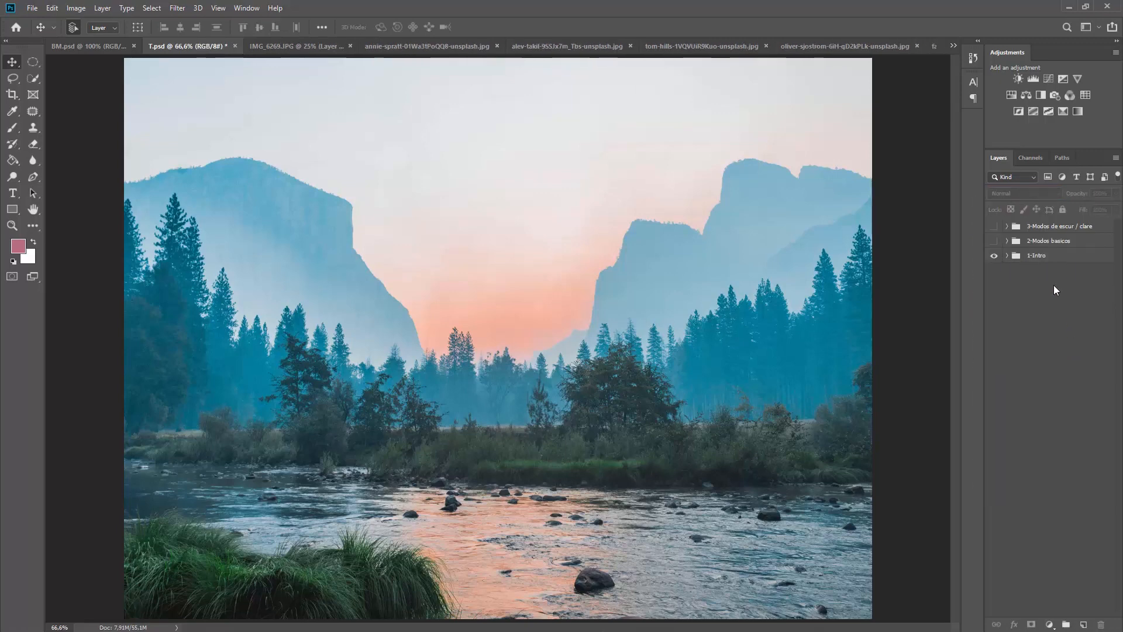
# Show and expand the 2-Modos basicos group and select the Amarelo layer inside it
pyautogui.click(1035, 242)
pyautogui.click(994, 241)
pyautogui.click(1007, 241)
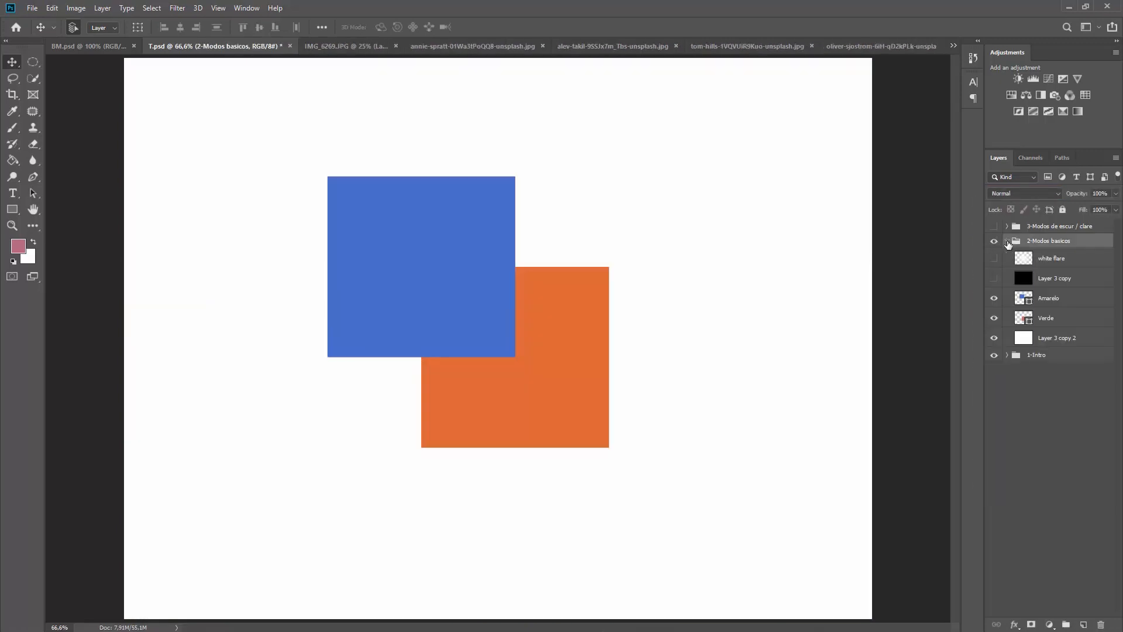
pyautogui.click(1051, 299)
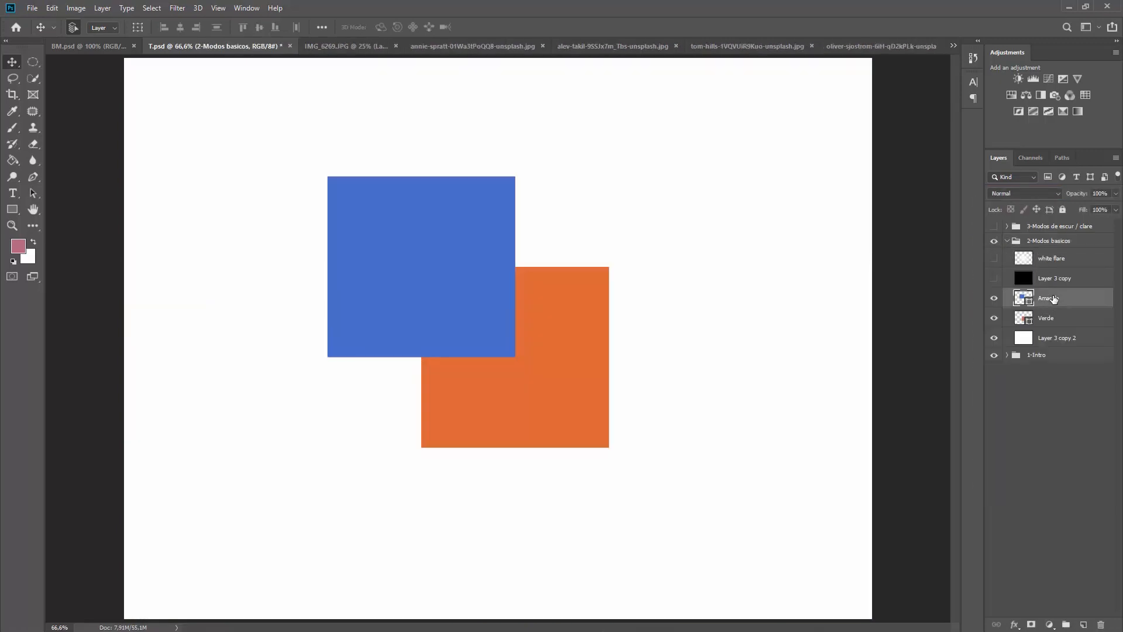
# Review the blend mode categories in the BM.psd chart and return to the T.psd document
pyautogui.click(1024, 193)
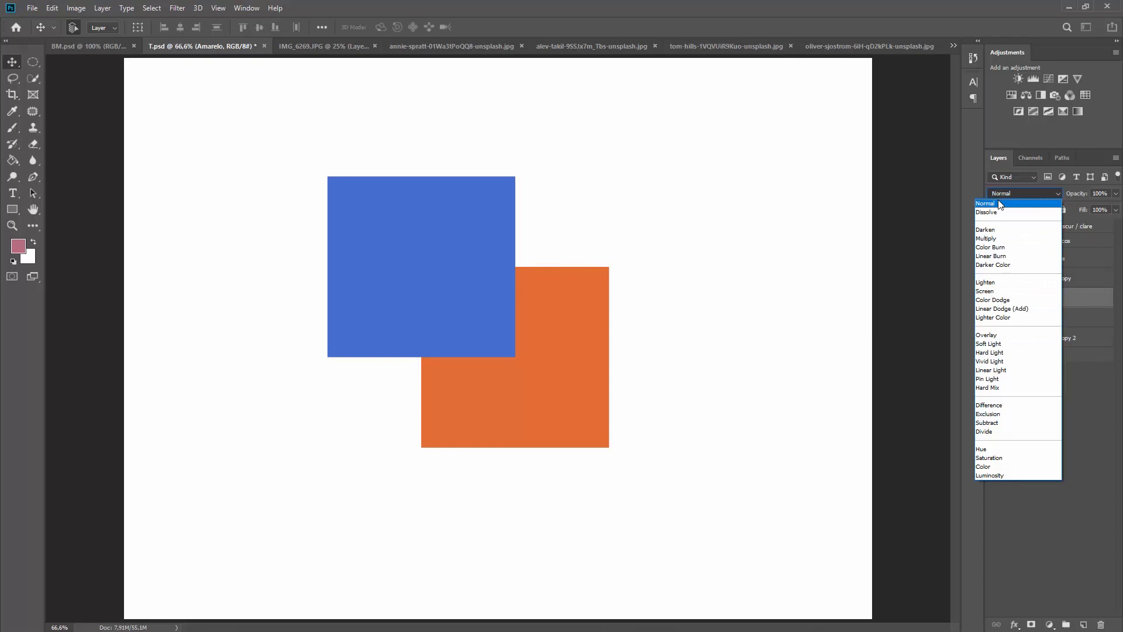
pyautogui.click(67, 47)
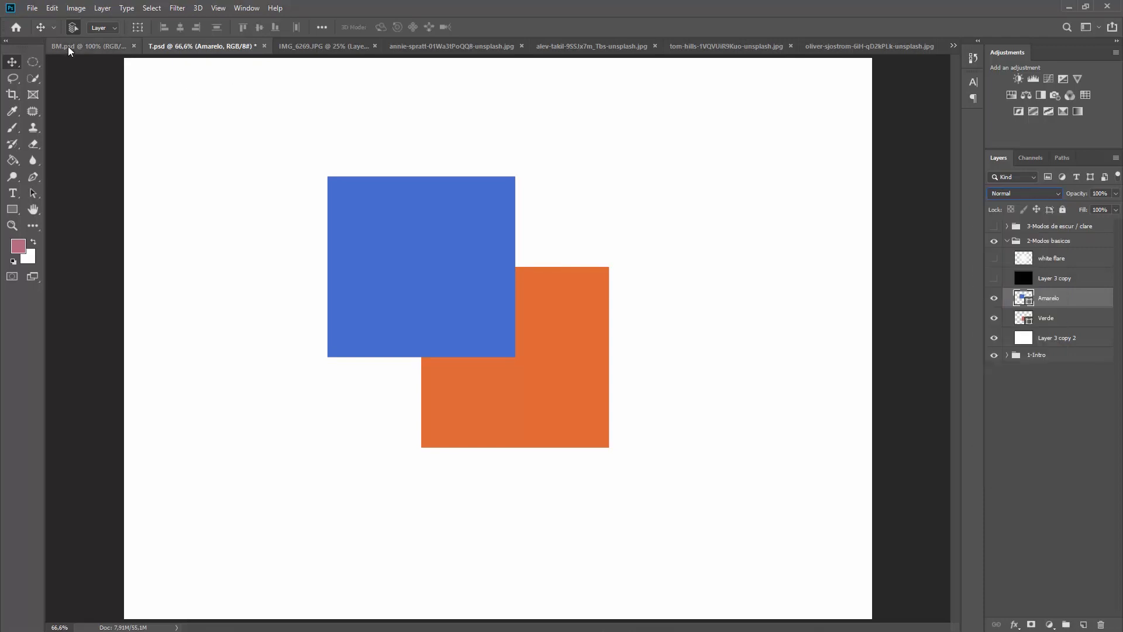
pyautogui.click(68, 47)
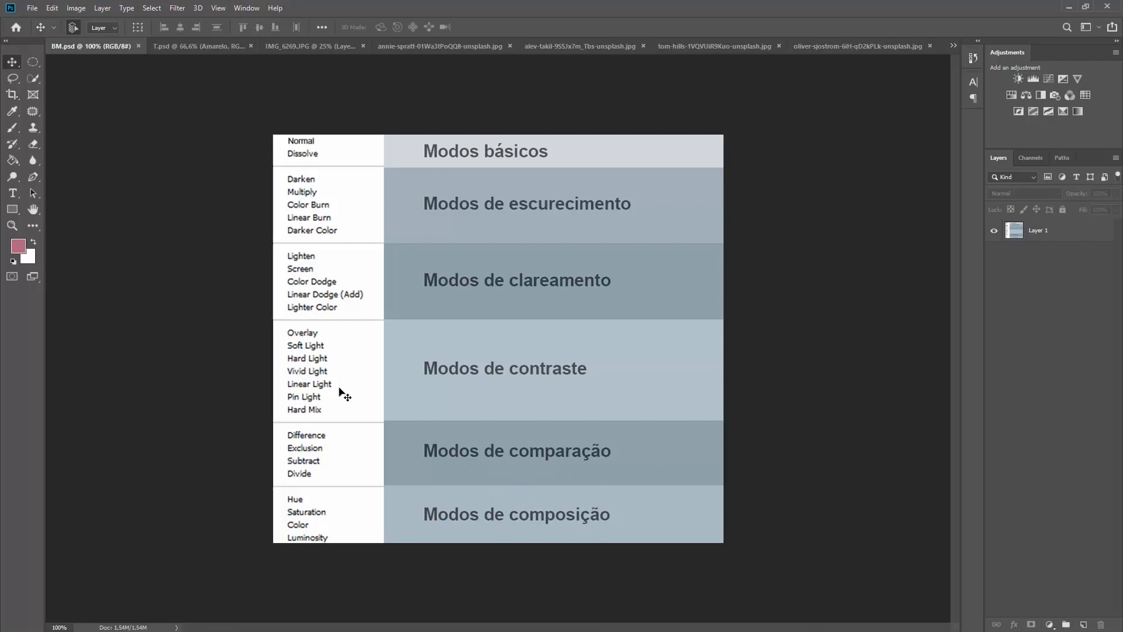
pyautogui.click(187, 47)
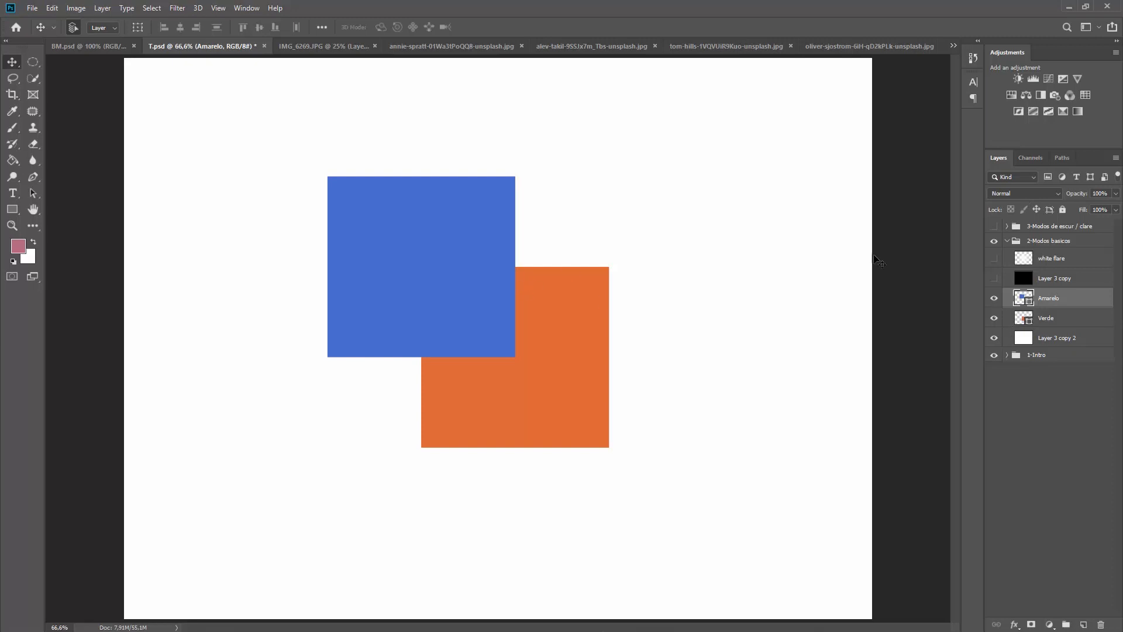
# Hide and show the Amarelo layer again, and check the Verde layer with the Normal blend mode
pyautogui.click(995, 298)
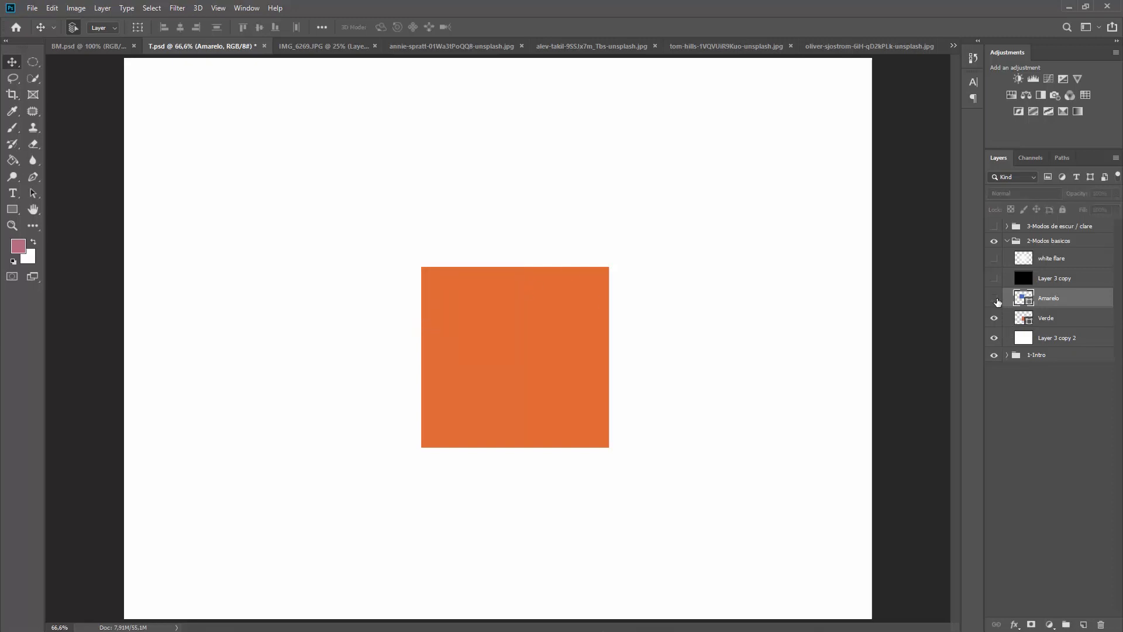
pyautogui.click(994, 298)
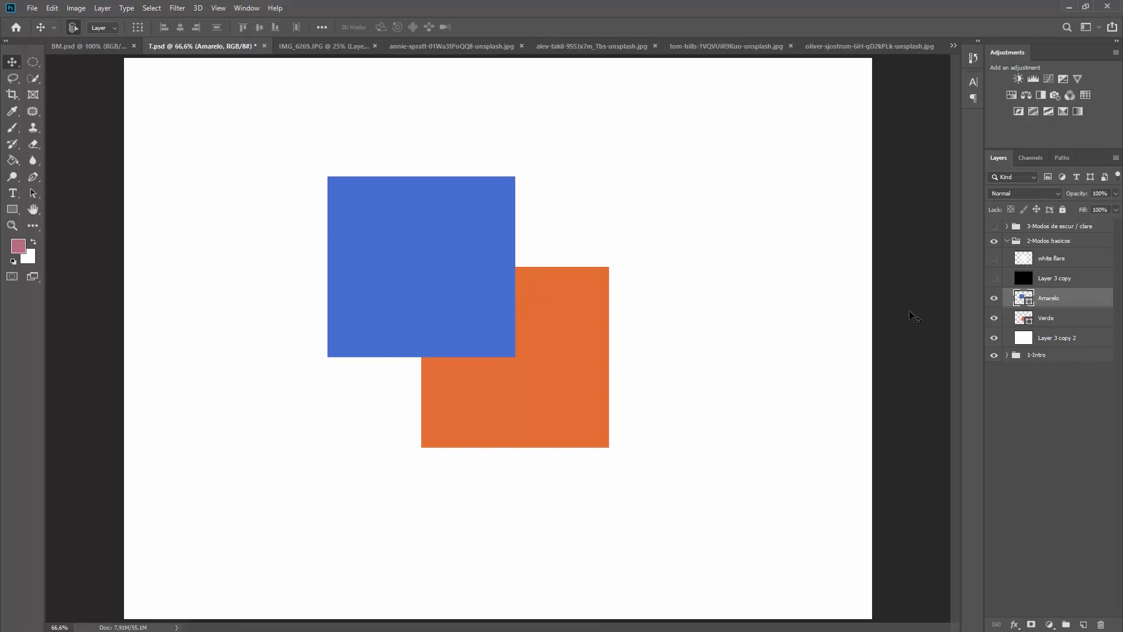
pyautogui.click(1024, 318)
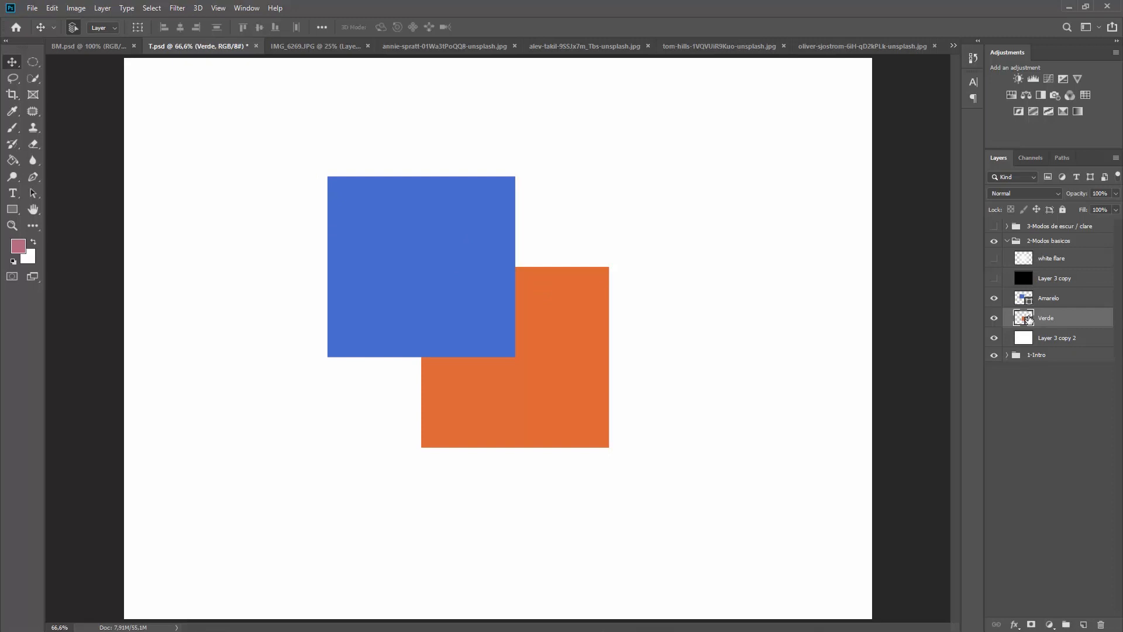
pyautogui.click(1017, 194)
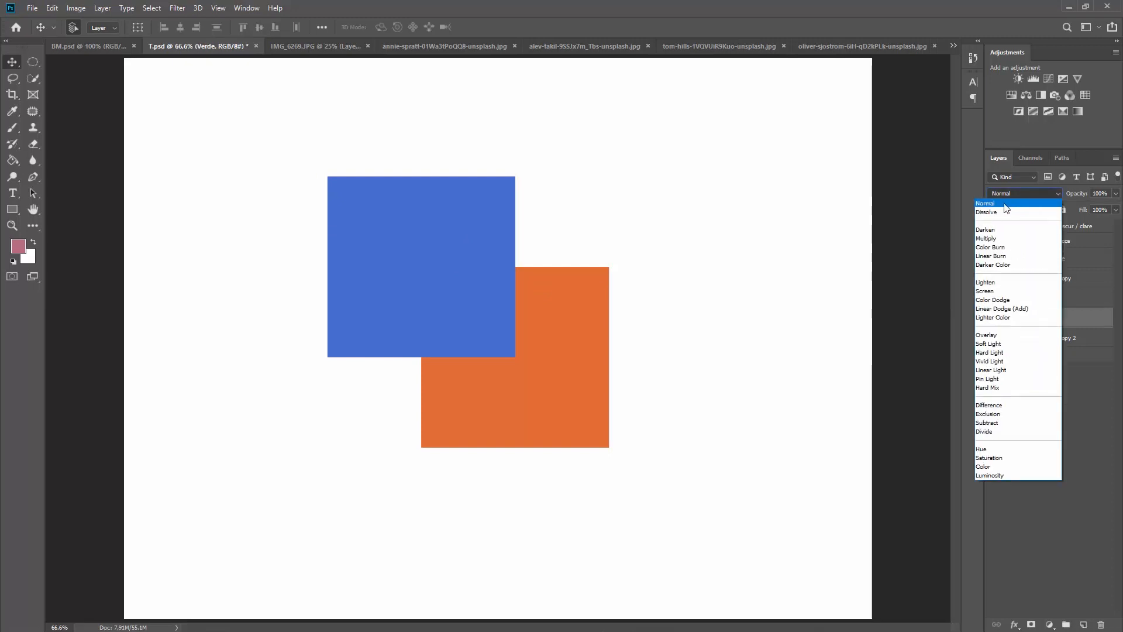
pyautogui.click(1004, 203)
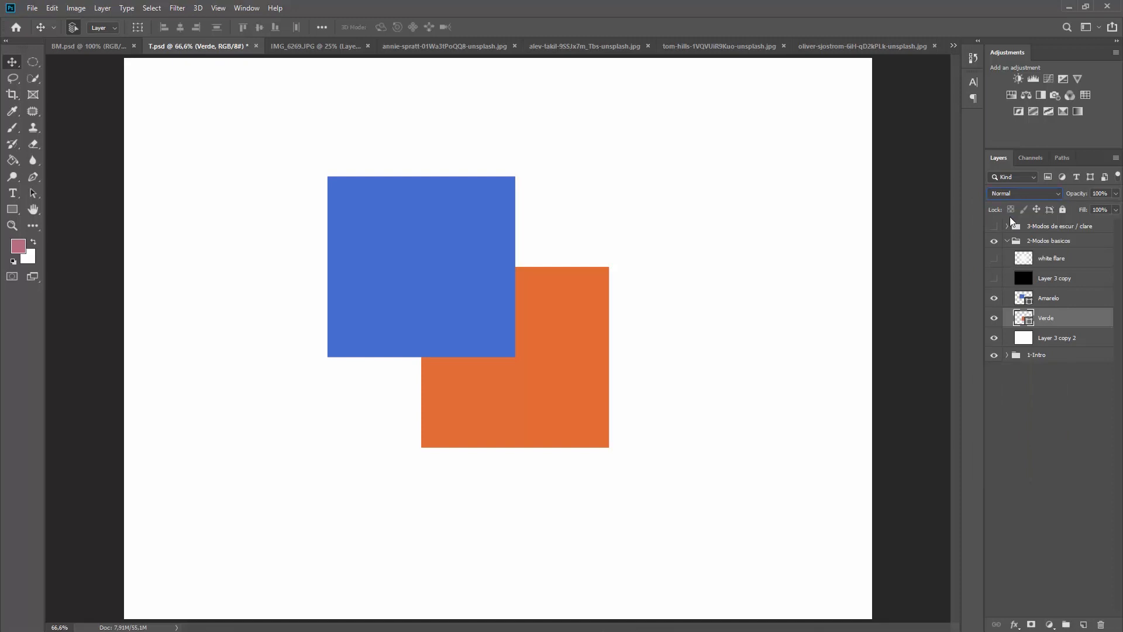
# Move the Amarelo layer below Verde to compare the overlap, and return it above Verde
pyautogui.click(1021, 299)
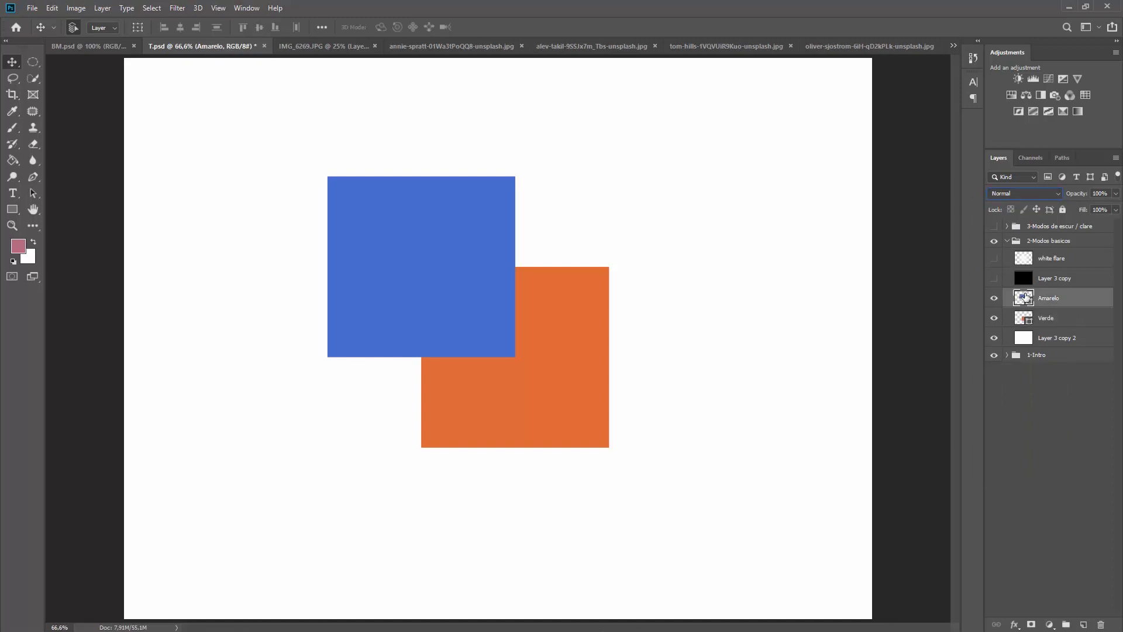
pyautogui.moveTo(1023, 300); pyautogui.dragTo(1025, 325)
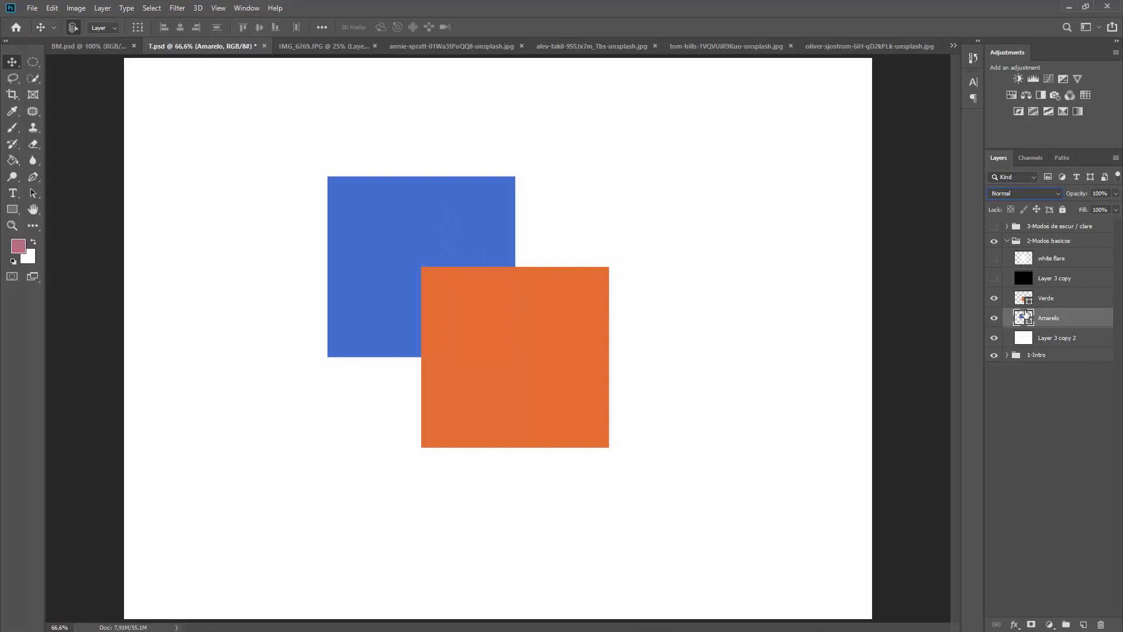
pyautogui.moveTo(1023, 318); pyautogui.dragTo(1024, 292)
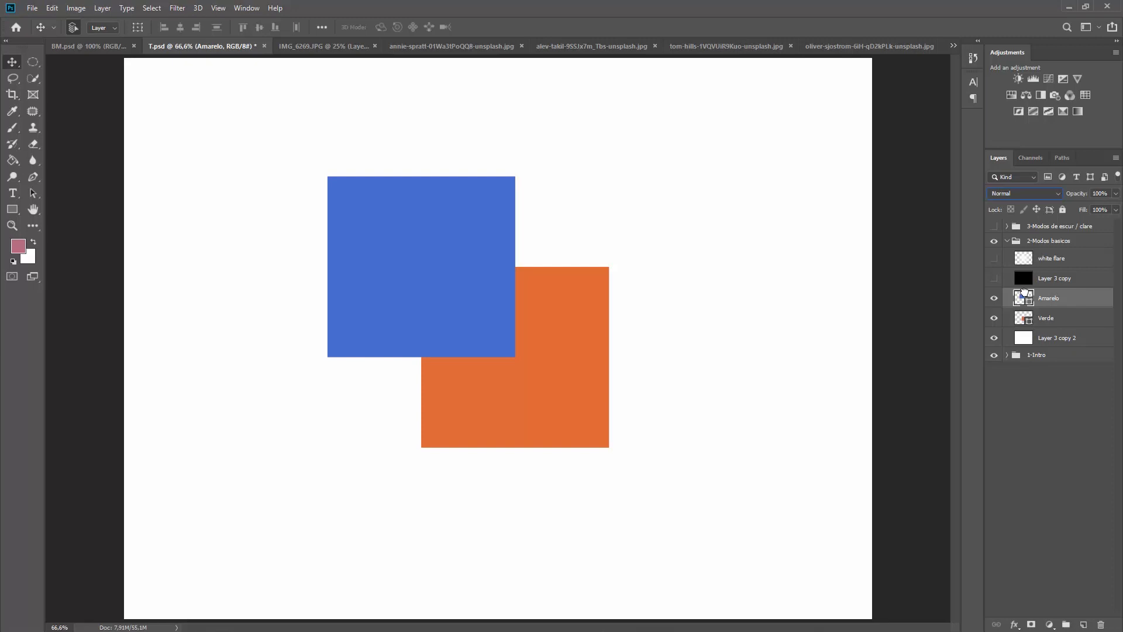
# Set the Amarelo layer's blend mode to Dissolve
pyautogui.click(1014, 195)
pyautogui.click(1009, 217)
pyautogui.click(1024, 192)
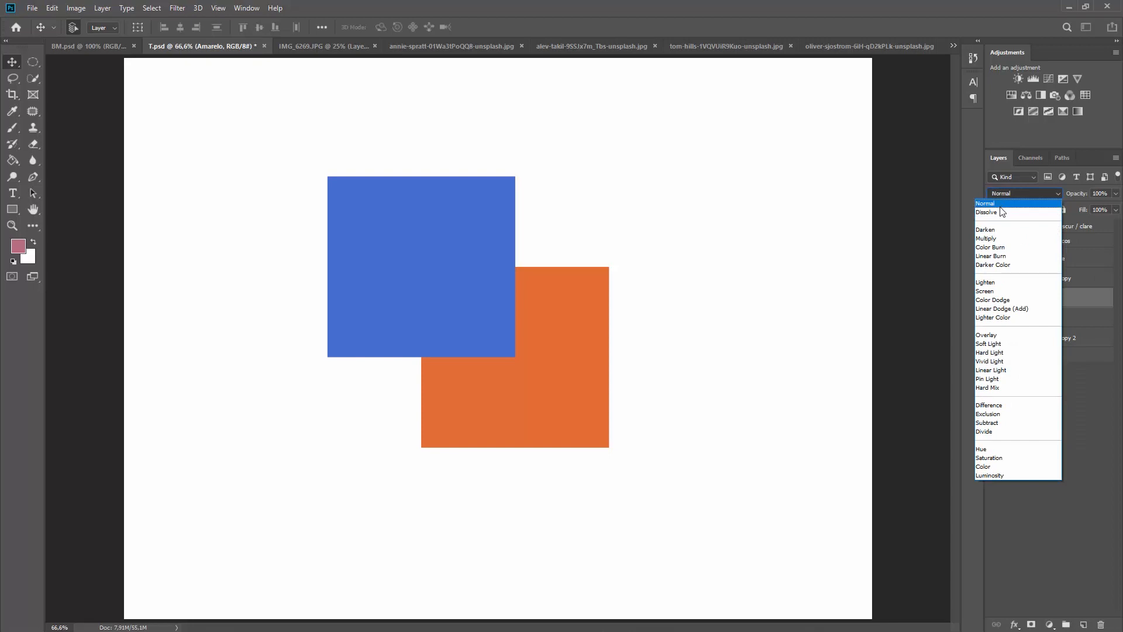
pyautogui.click(1000, 212)
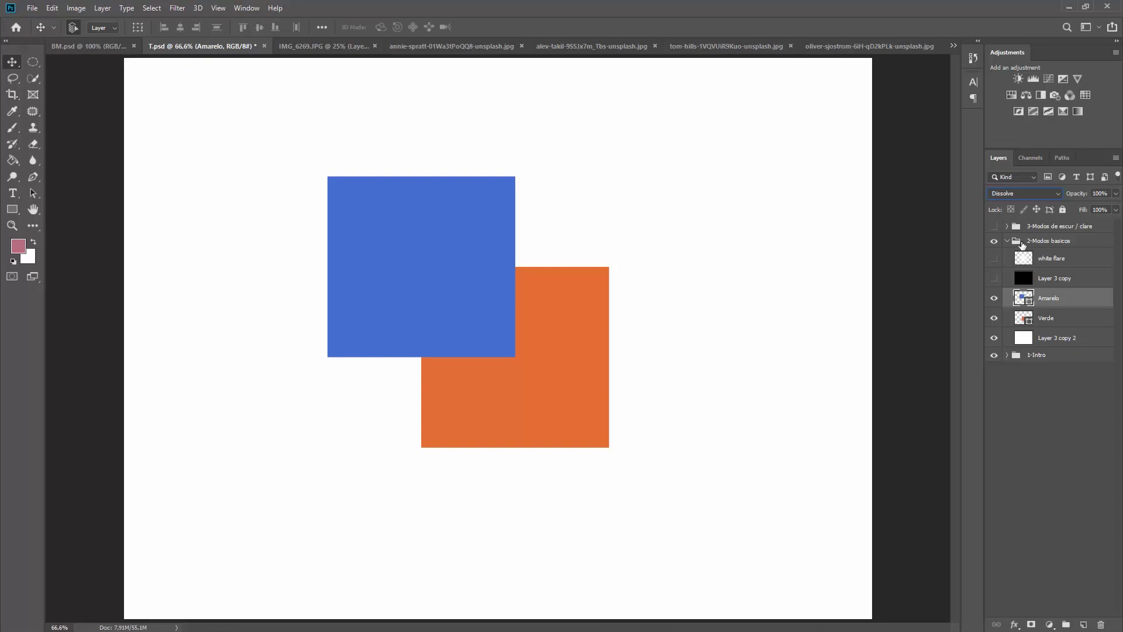
# Show the Layer 3 copy and white flare layers, and set the white flare layer's blend mode to Dissolve
pyautogui.click(995, 279)
pyautogui.click(995, 259)
pyautogui.click(1037, 261)
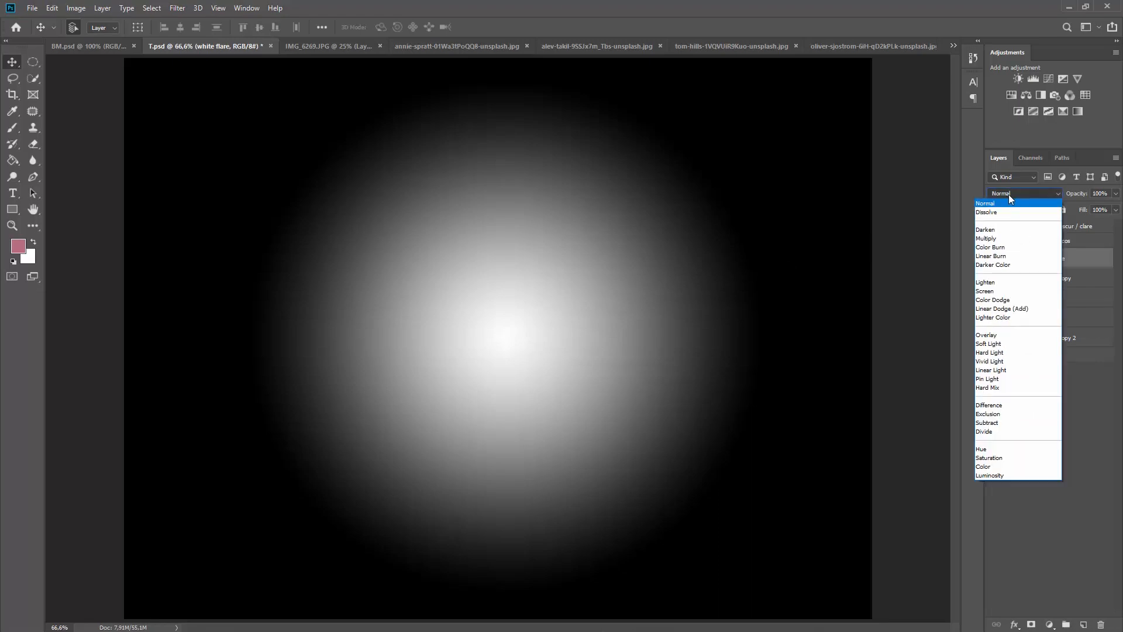
pyautogui.click(998, 211)
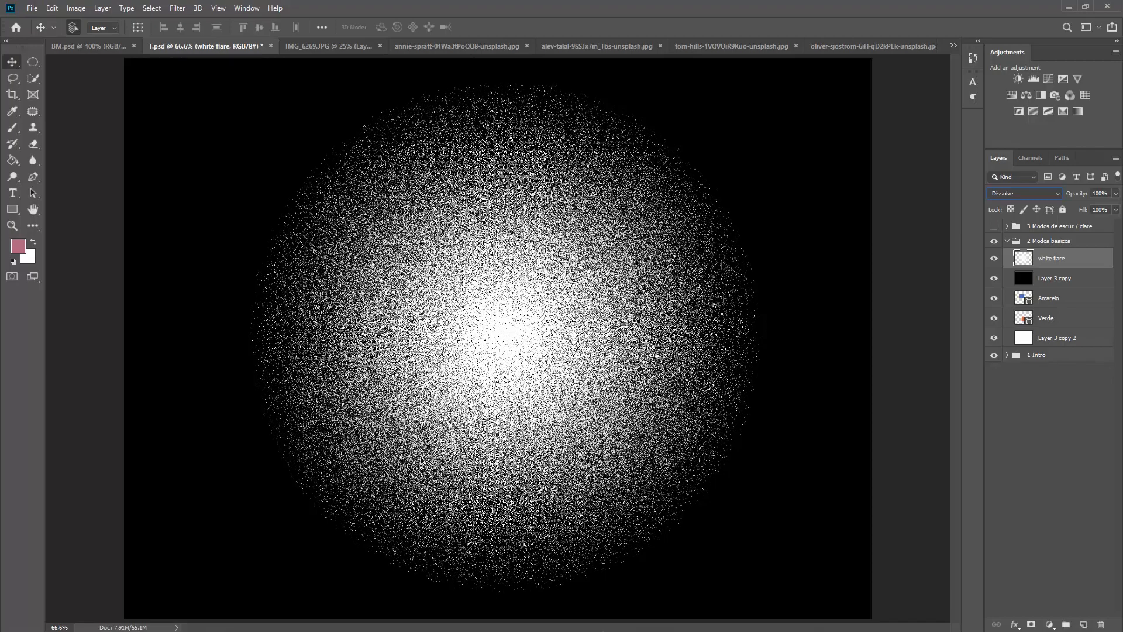
pyautogui.hotkey('ctrl', '1')
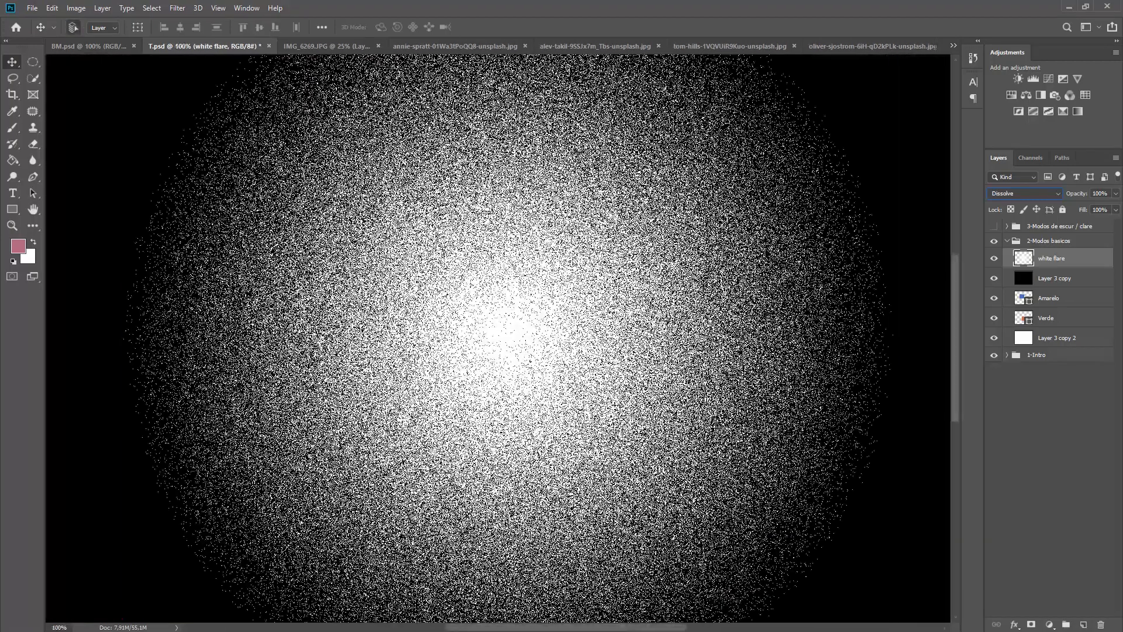
pyautogui.hotkey('ctrl', '+')
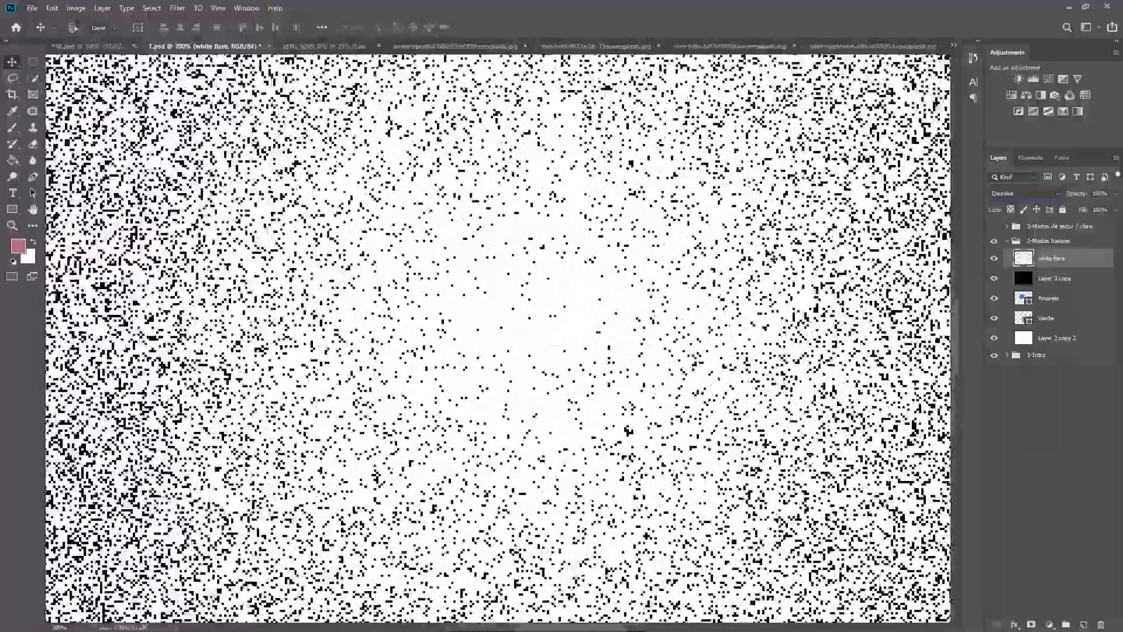
# Set the white flare layer's blend mode back to Normal and hide the layer
pyautogui.moveTo(820, 208); pyautogui.dragTo(480, 216)
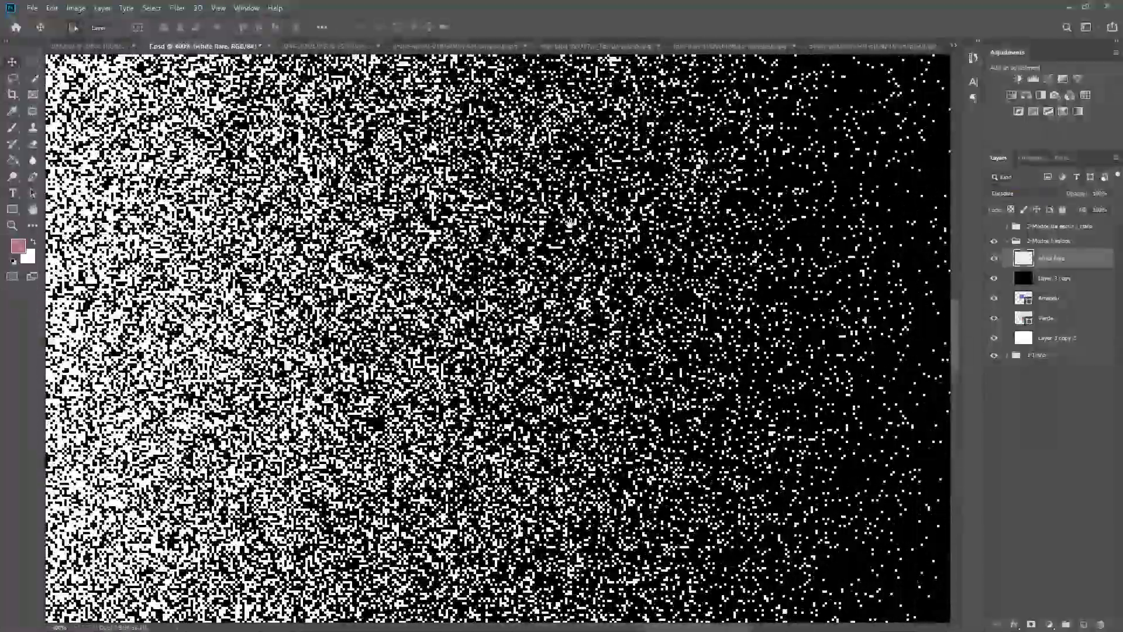
pyautogui.hotkey('ctrl', '0')
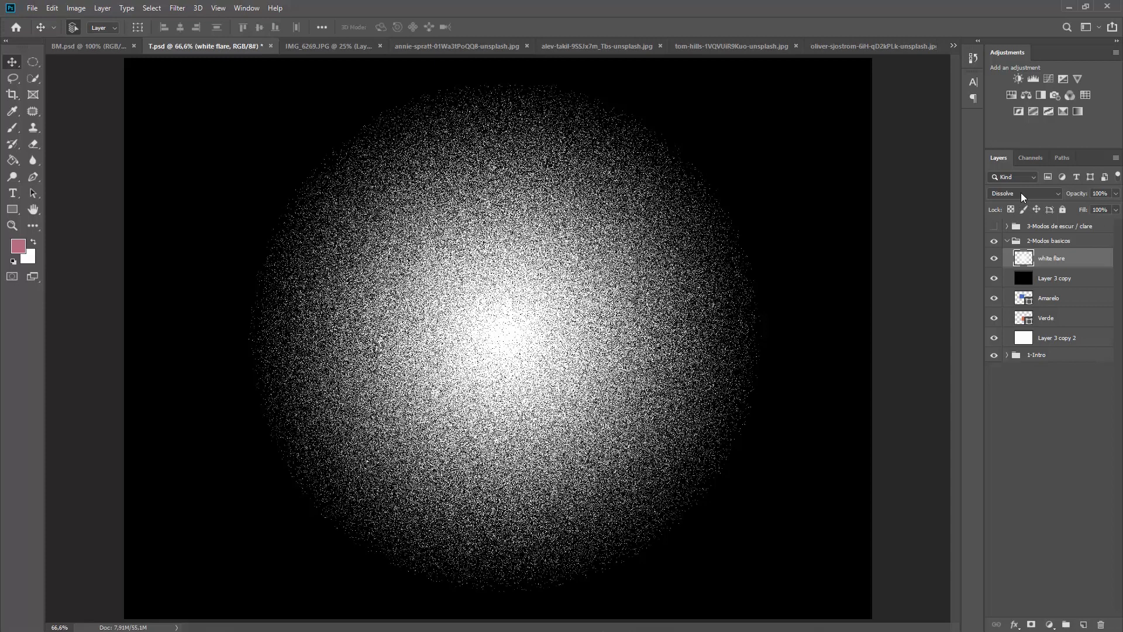
pyautogui.click(1021, 192)
pyautogui.click(1011, 205)
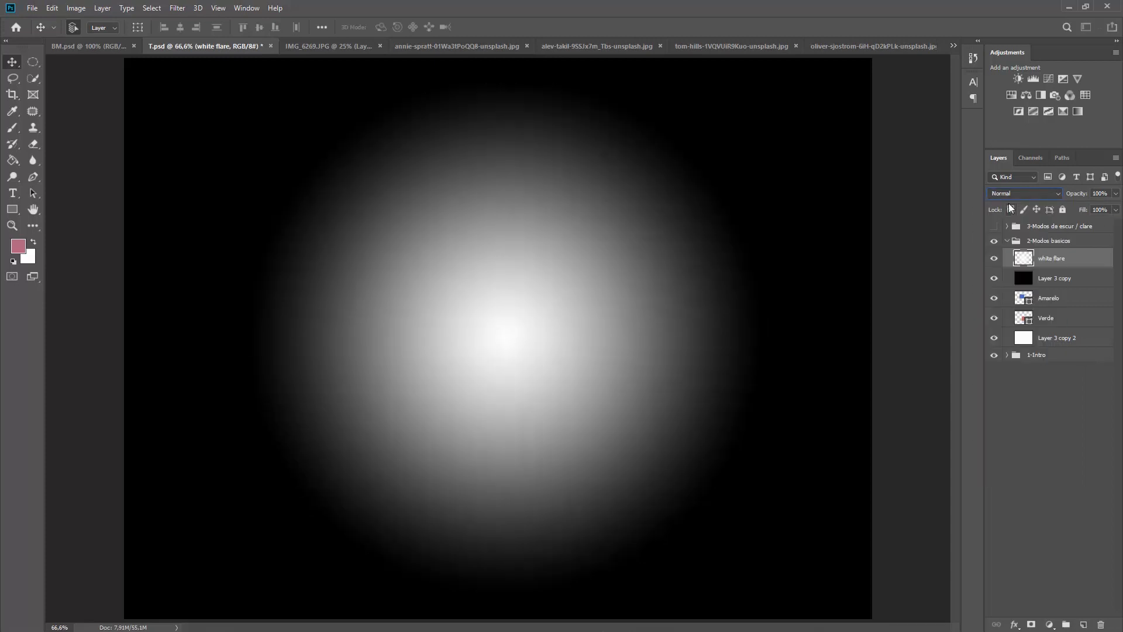
pyautogui.click(994, 258)
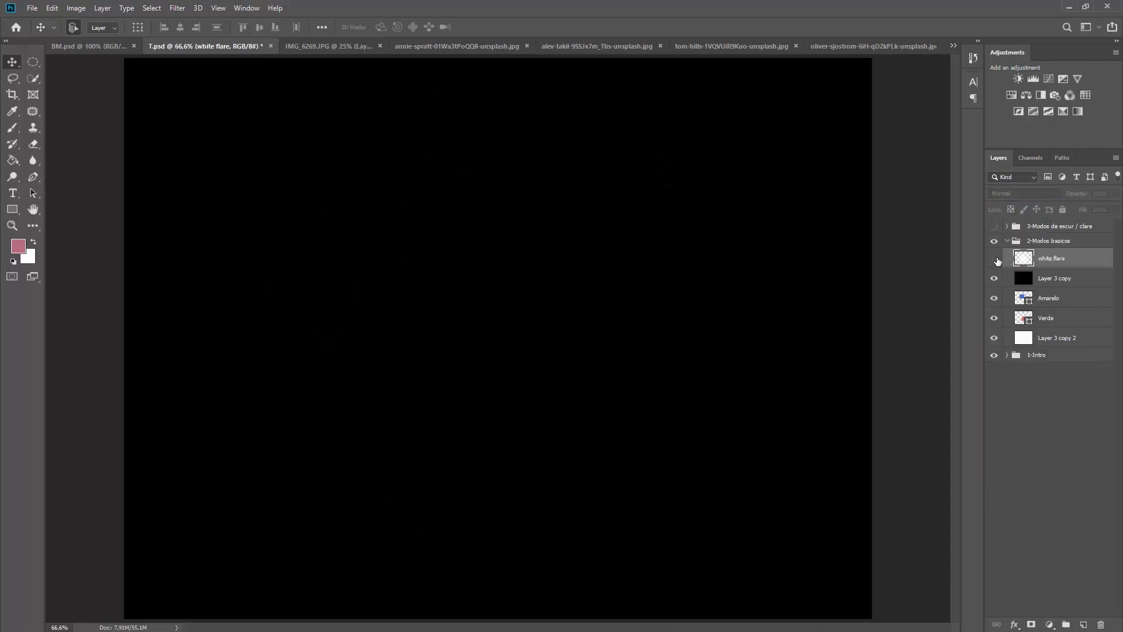
# Add a new layer above white flare and fill it with a horizontal black-to-white linear gradient using the default colours
pyautogui.click(1084, 625)
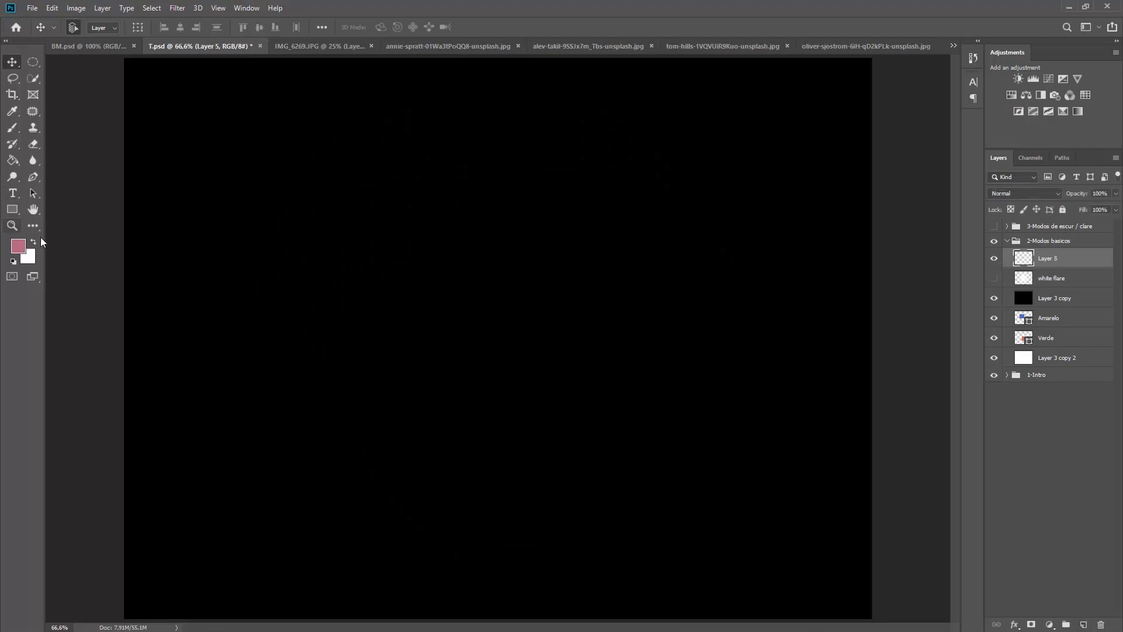
pyautogui.press('d')
pyautogui.hotkey('alt', 'd')
pyautogui.click(17, 161)
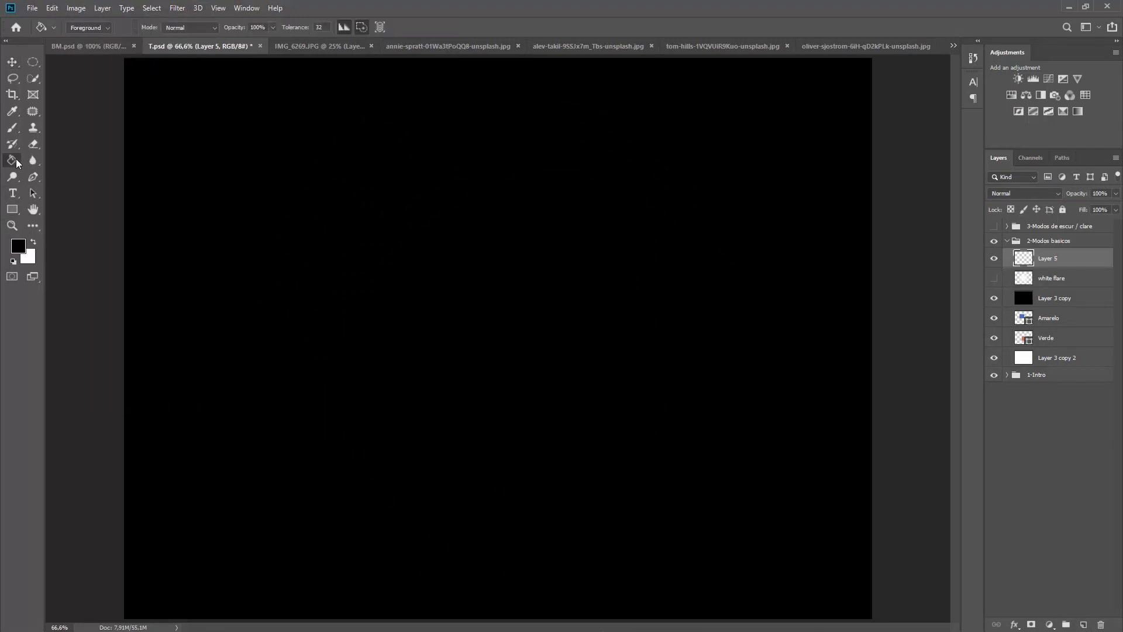
pyautogui.rightClick(16, 161)
pyautogui.click(38, 163)
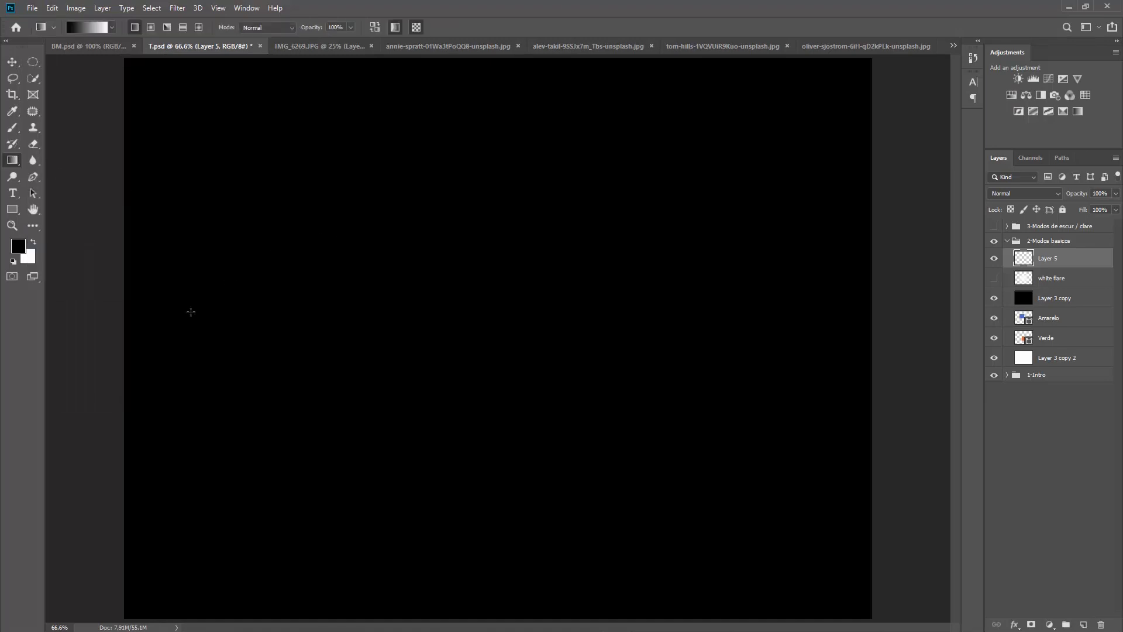
pyautogui.moveTo(203, 313); pyautogui.dragTo(779, 331)
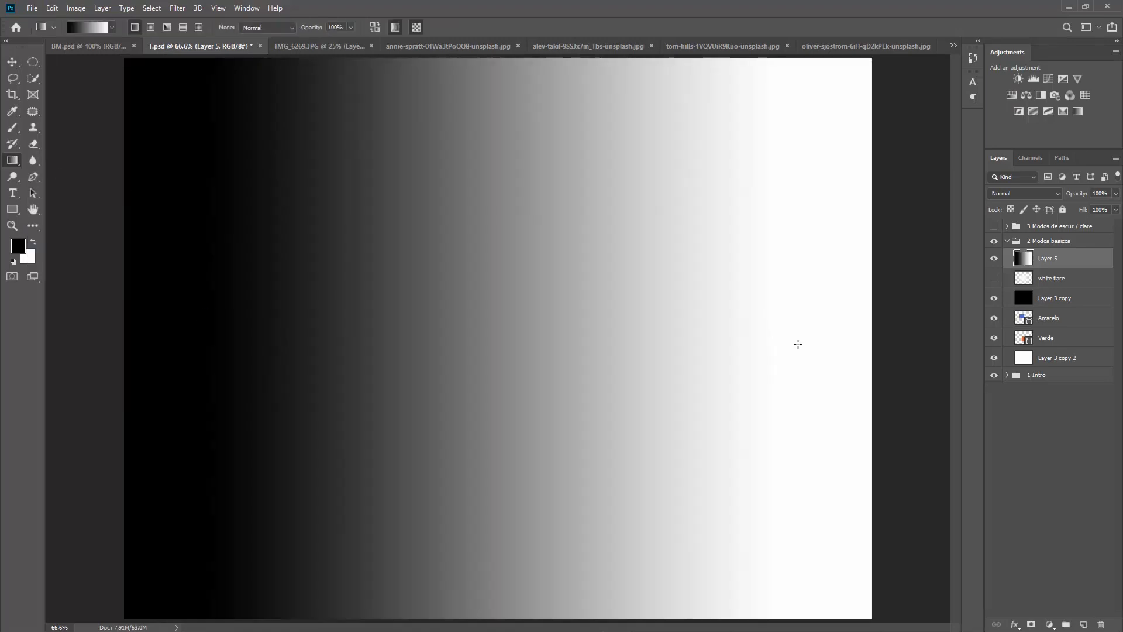
# Switch the gradient layer's blend mode between Normal and Dissolve to compare them, ending on Dissolve
pyautogui.click(1051, 196)
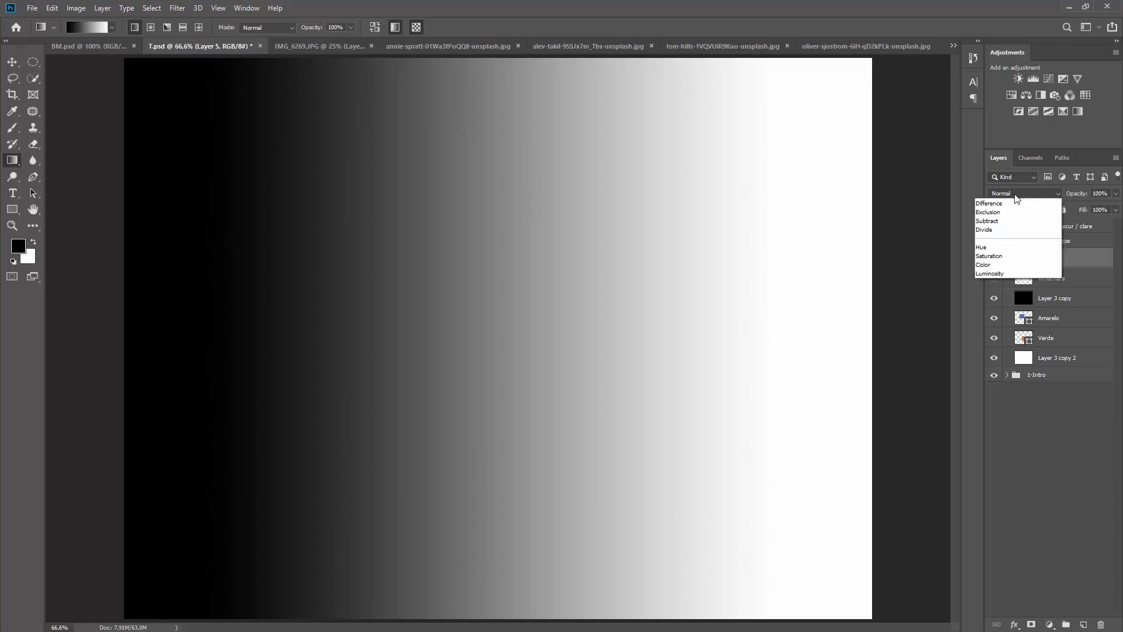
pyautogui.click(992, 209)
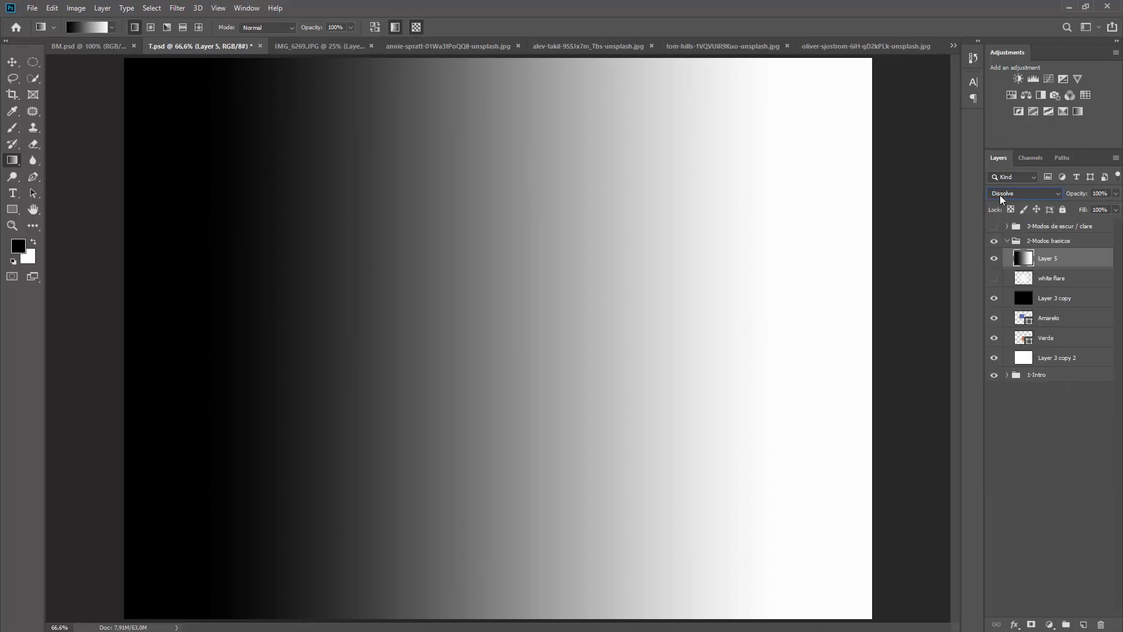
pyautogui.click(1001, 196)
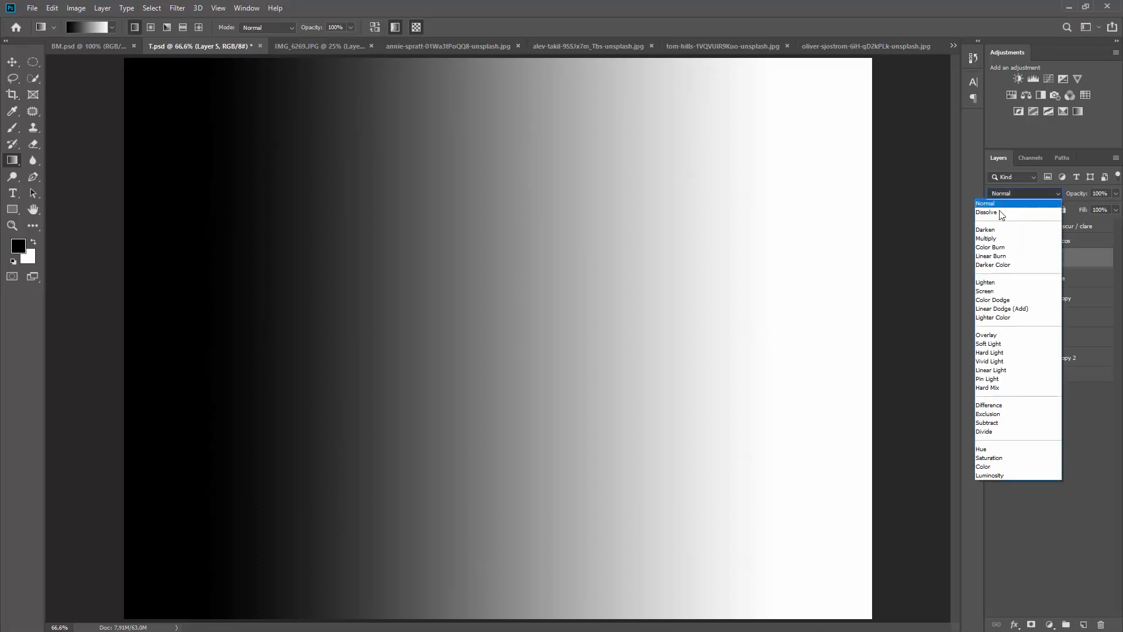
pyautogui.click(997, 207)
pyautogui.click(1005, 194)
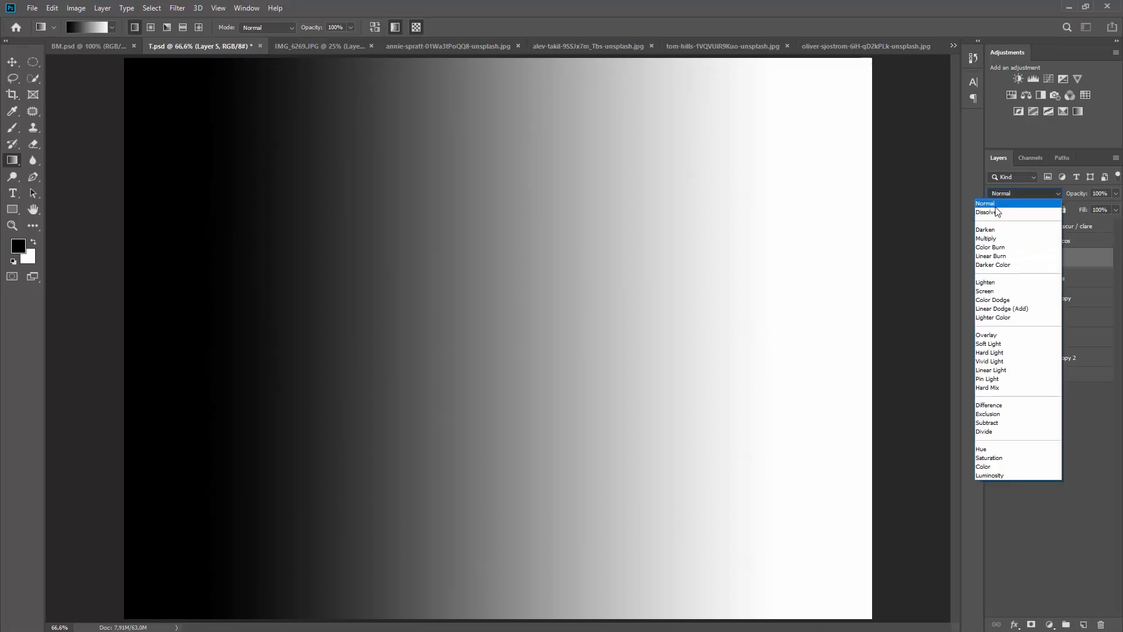
pyautogui.click(996, 206)
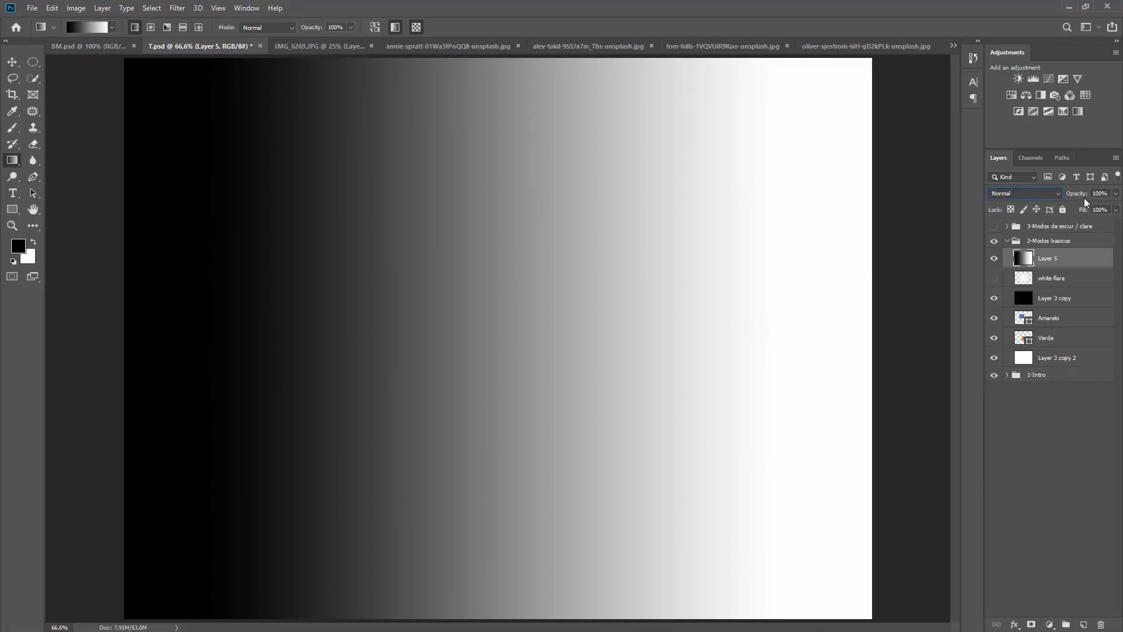
pyautogui.click(1018, 195)
pyautogui.click(1012, 213)
# Lower the gradient layer's opacity to 1%, and set it to 80% to compare the Dissolve grain
pyautogui.moveTo(1079, 198); pyautogui.dragTo(1021, 198)
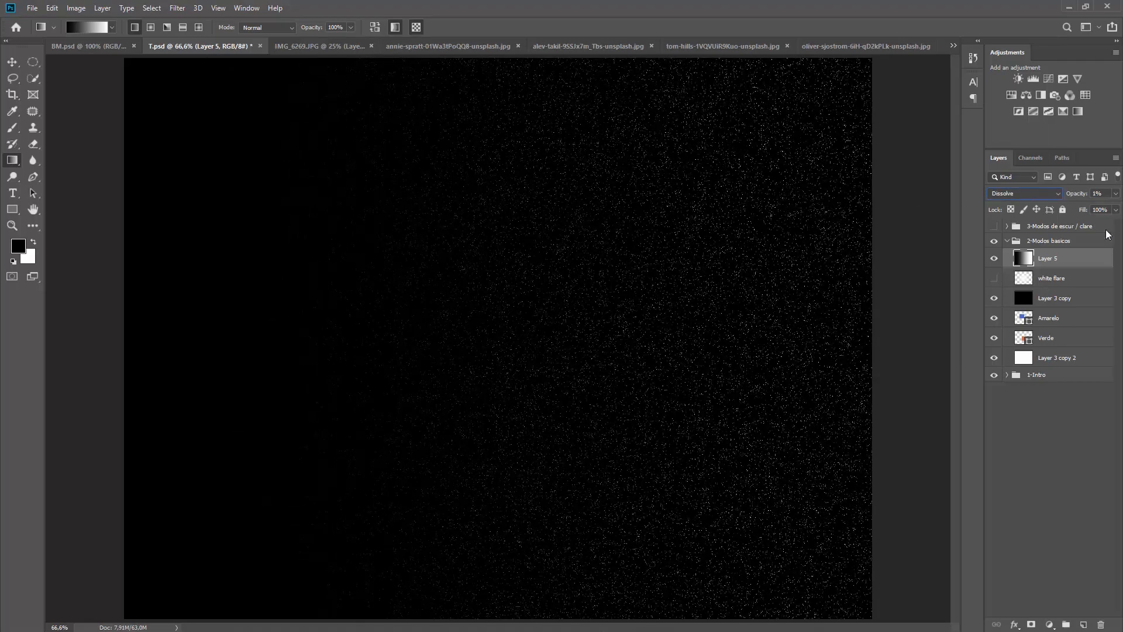
pyautogui.click(1095, 196)
pyautogui.write('80')
pyautogui.press('Return')
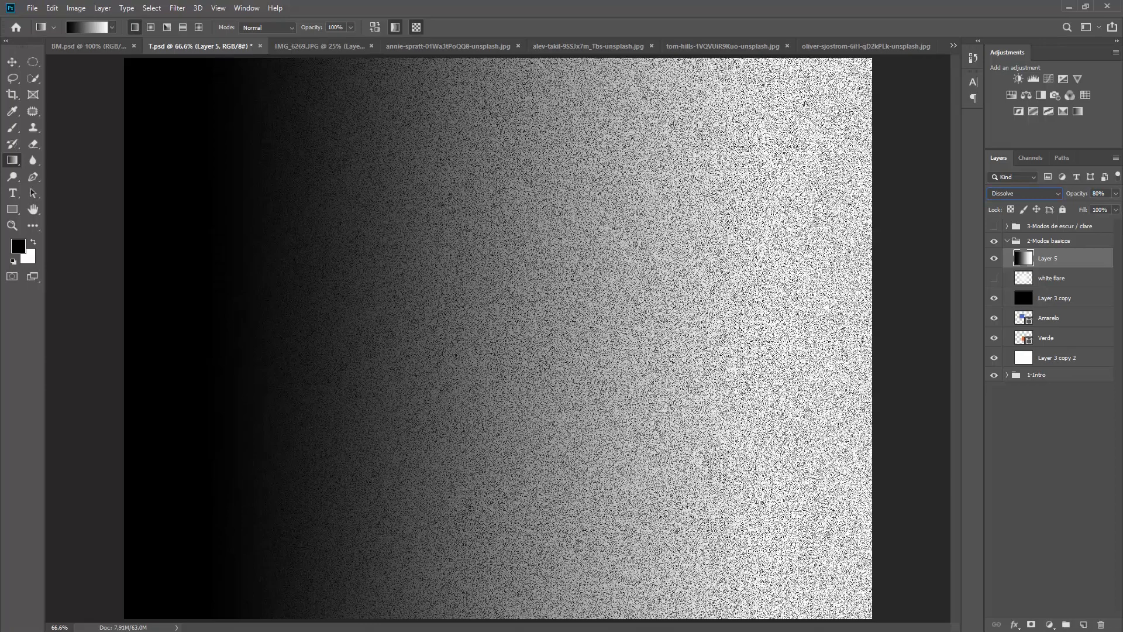
# Restore the gradient layer's opacity to 100%, keep its blend mode on Dissolve, and deselect the layer
pyautogui.click(1017, 193)
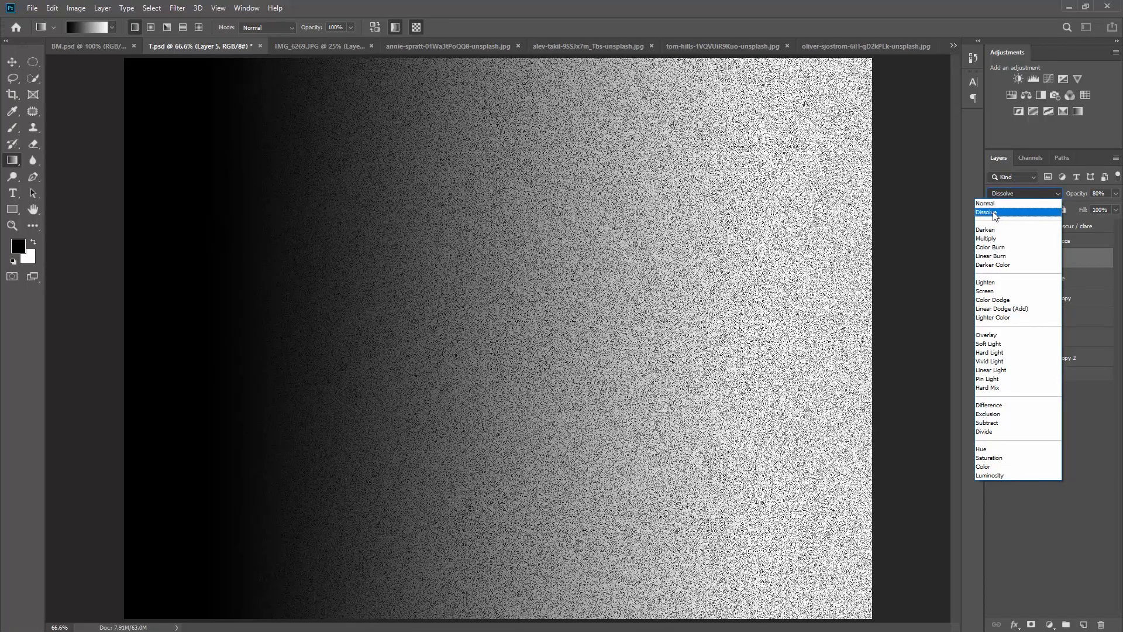
pyautogui.click(995, 213)
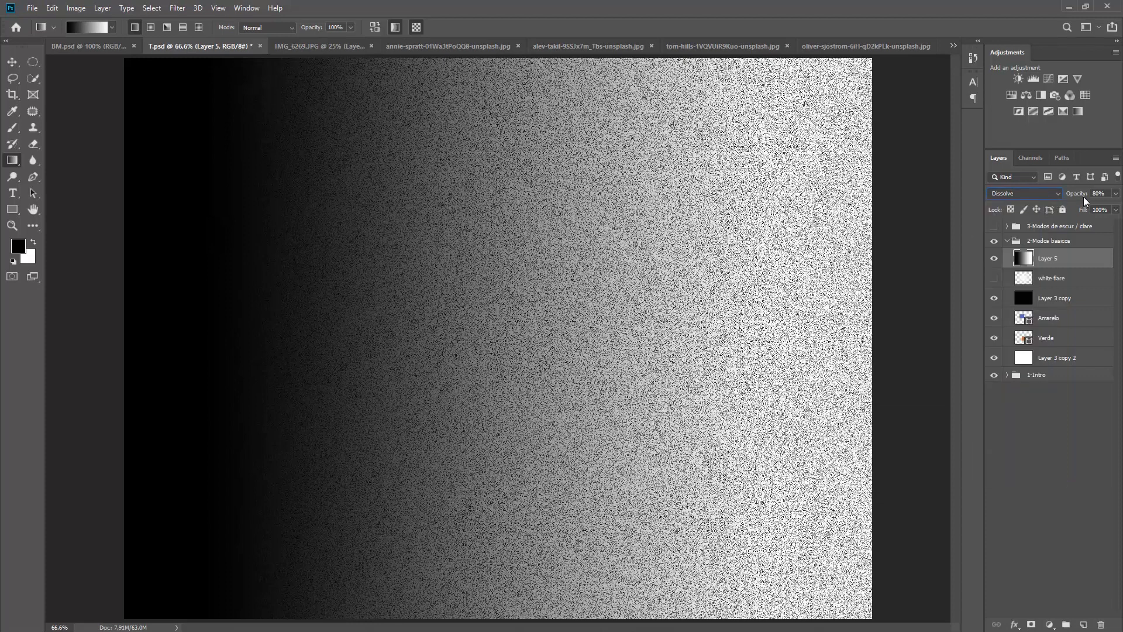
pyautogui.moveTo(1078, 194); pyautogui.dragTo(1105, 194)
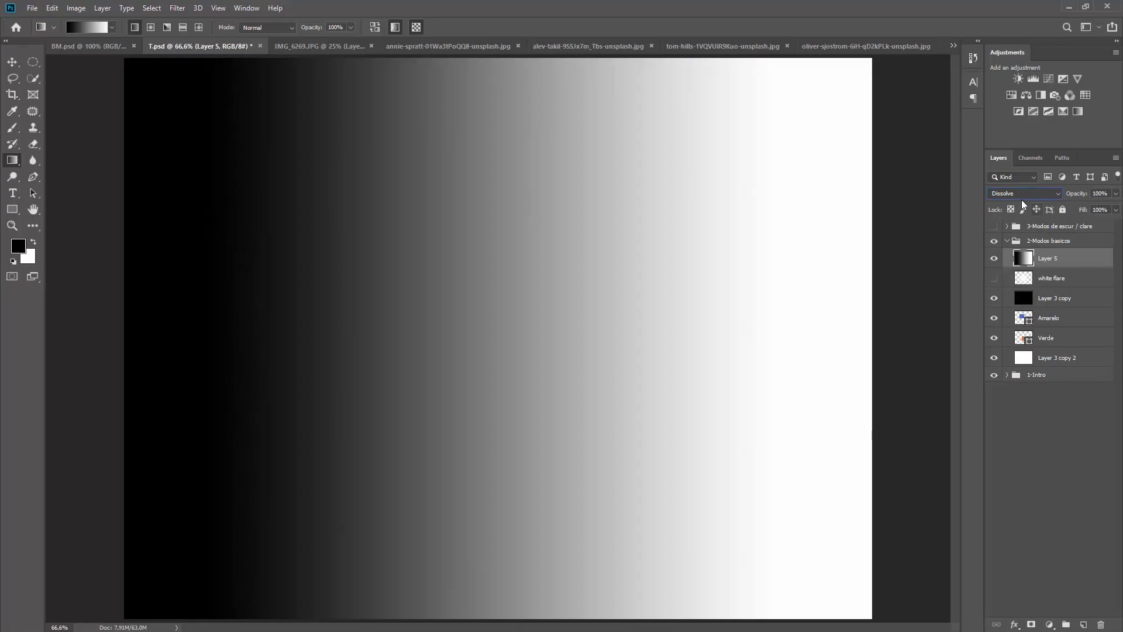
pyautogui.click(1010, 195)
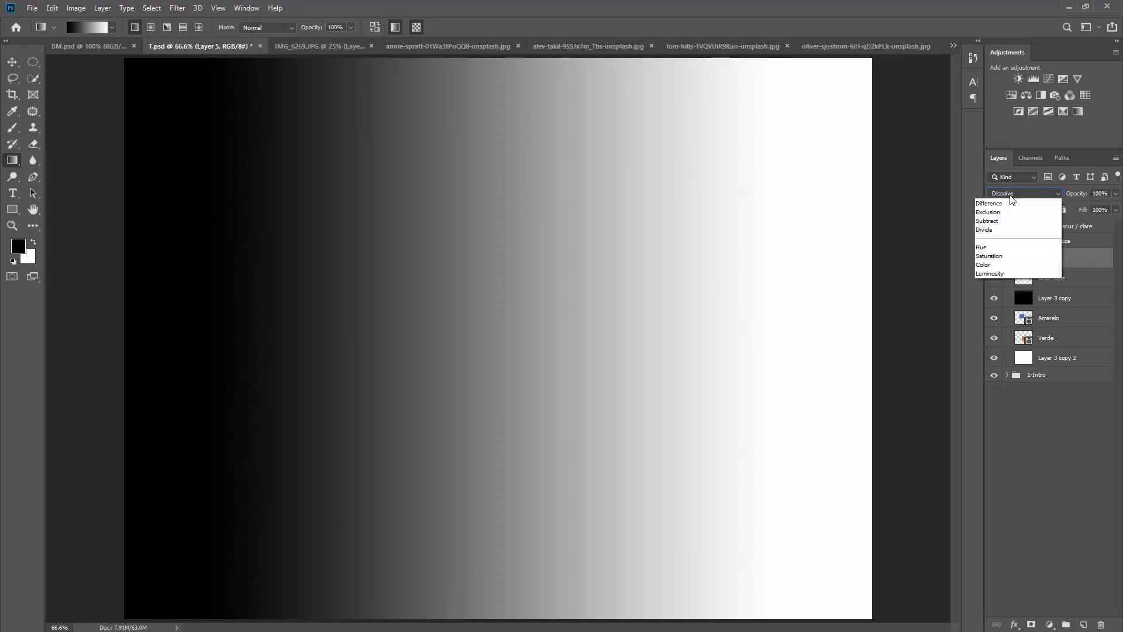
pyautogui.click(988, 210)
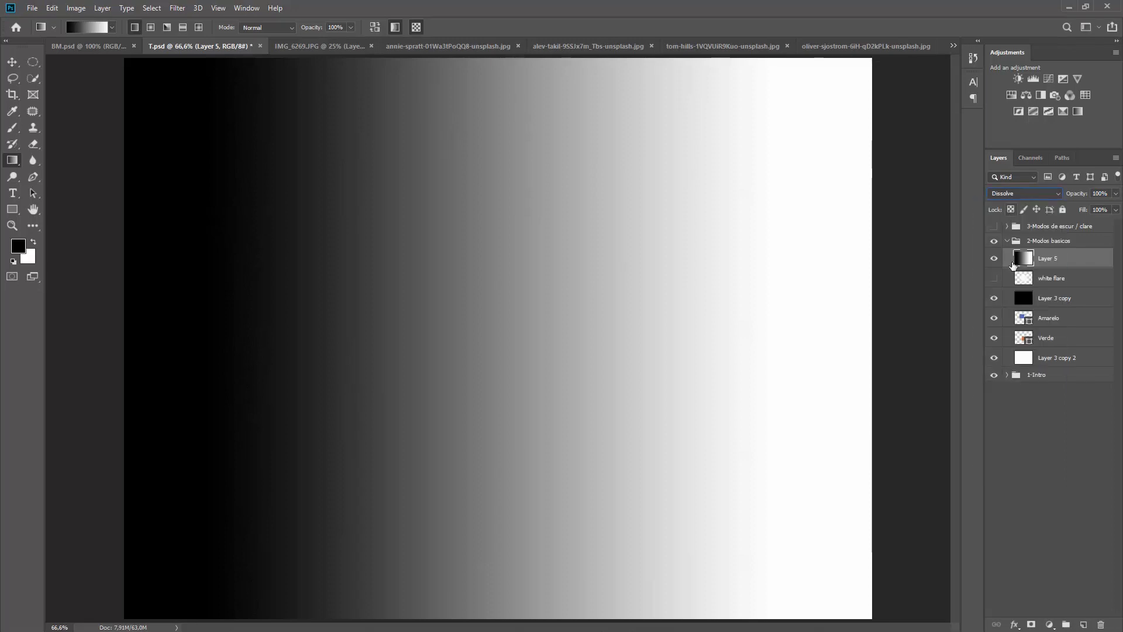
pyautogui.click(1055, 420)
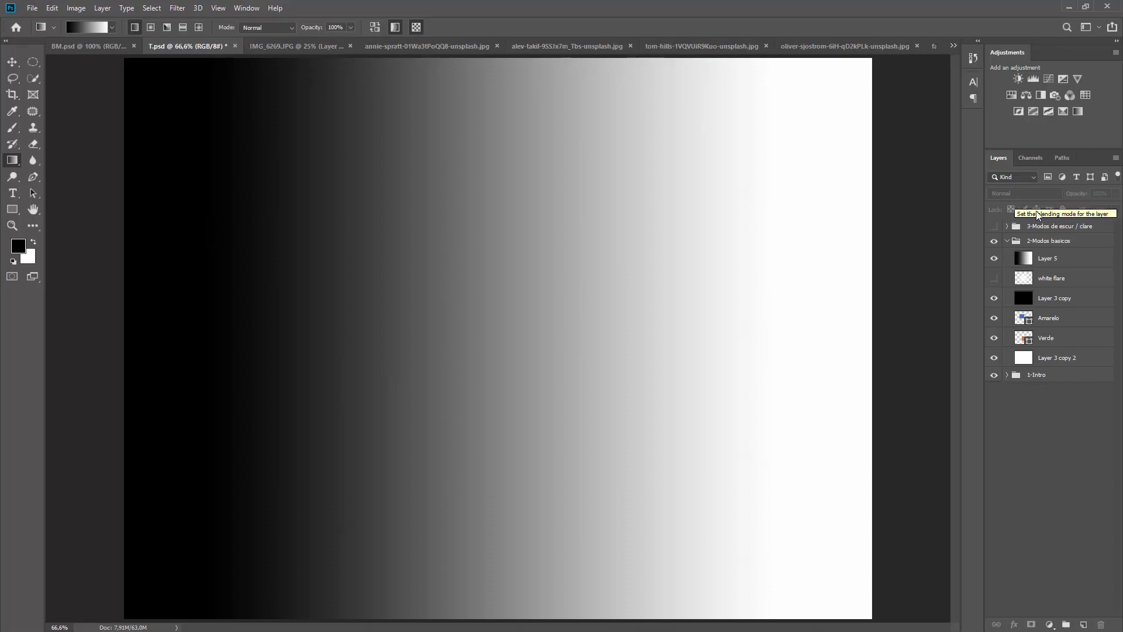
# Review the blend mode category chart in BM.psd, return to T.psd and collapse the 2-Modos basicos group
pyautogui.click(70, 46)
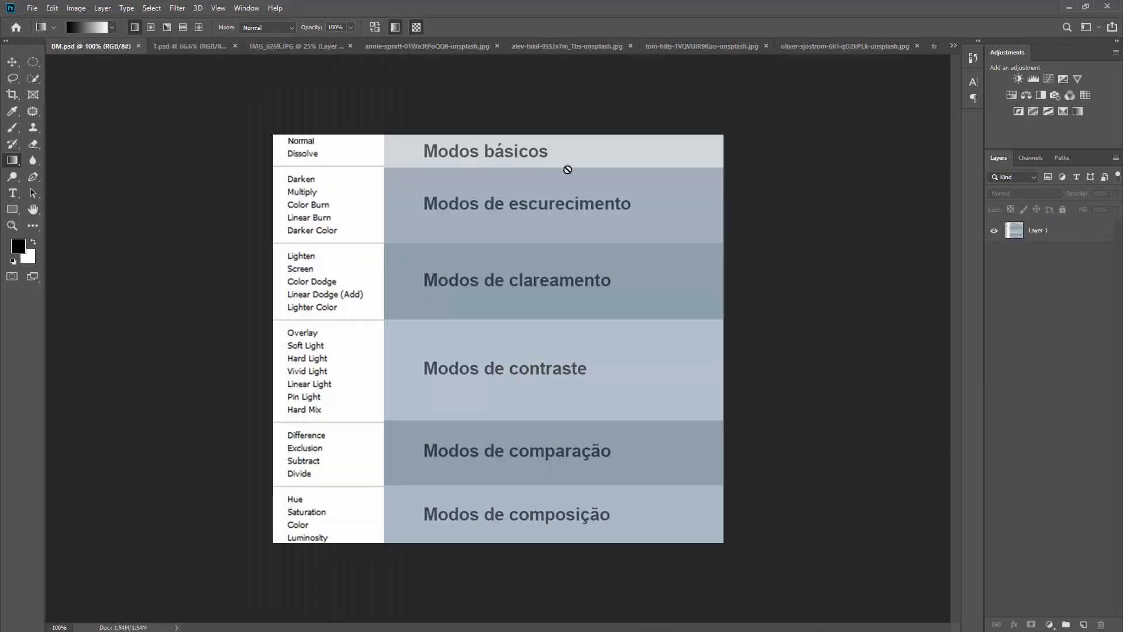
pyautogui.click(205, 46)
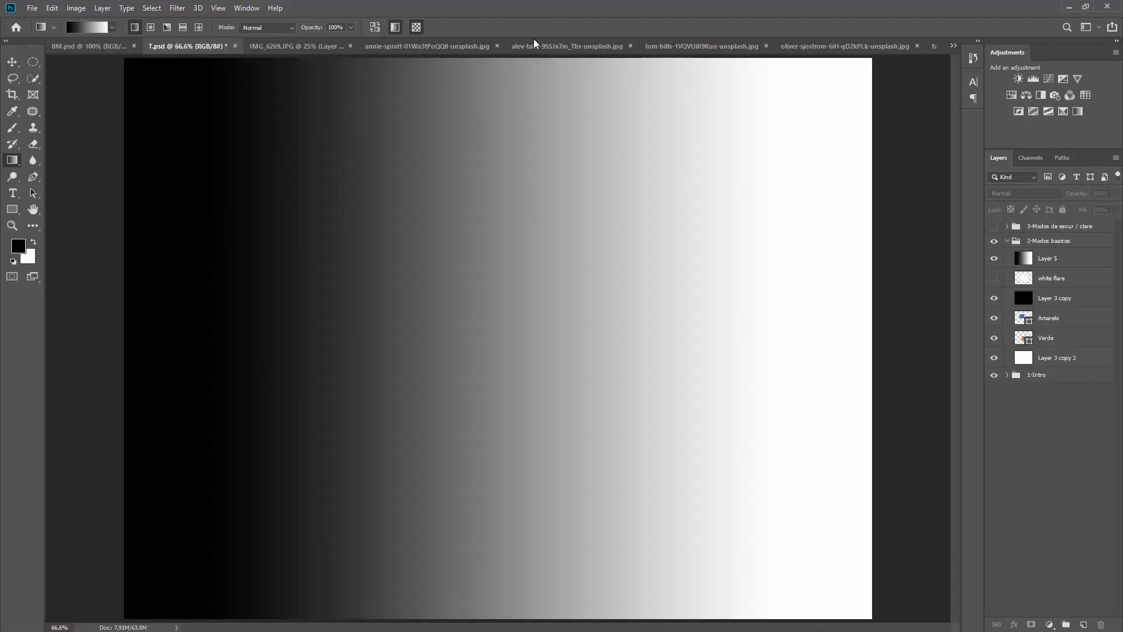
pyautogui.click(1007, 244)
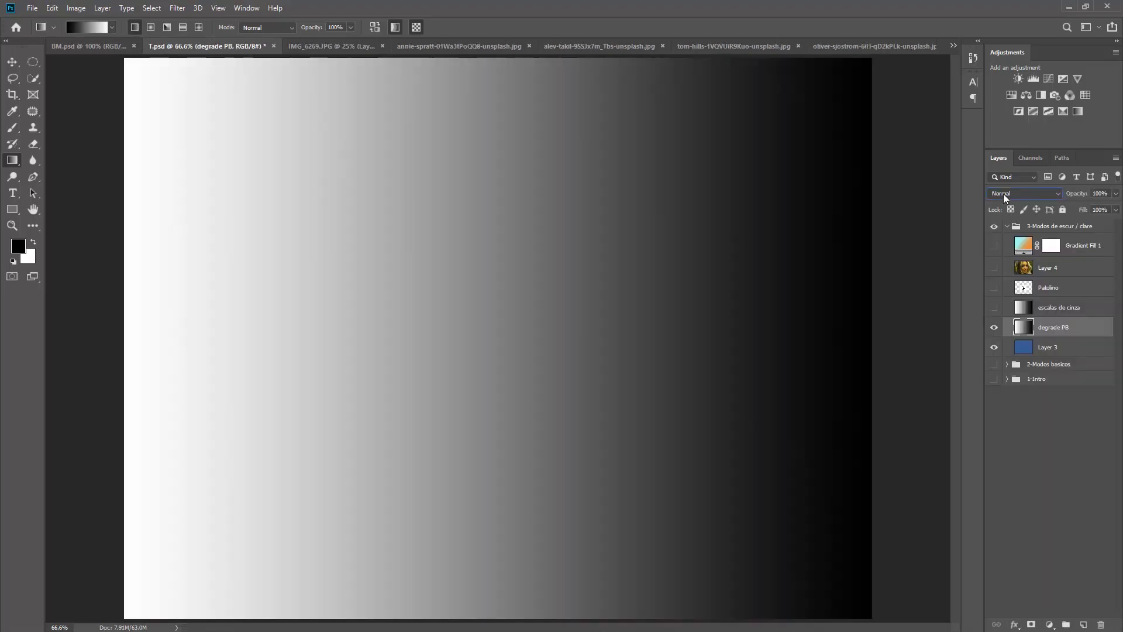
# Compare the Darken and Normal blend modes on the degrade PB layer, leaving it on Darken
pyautogui.click(1003, 194)
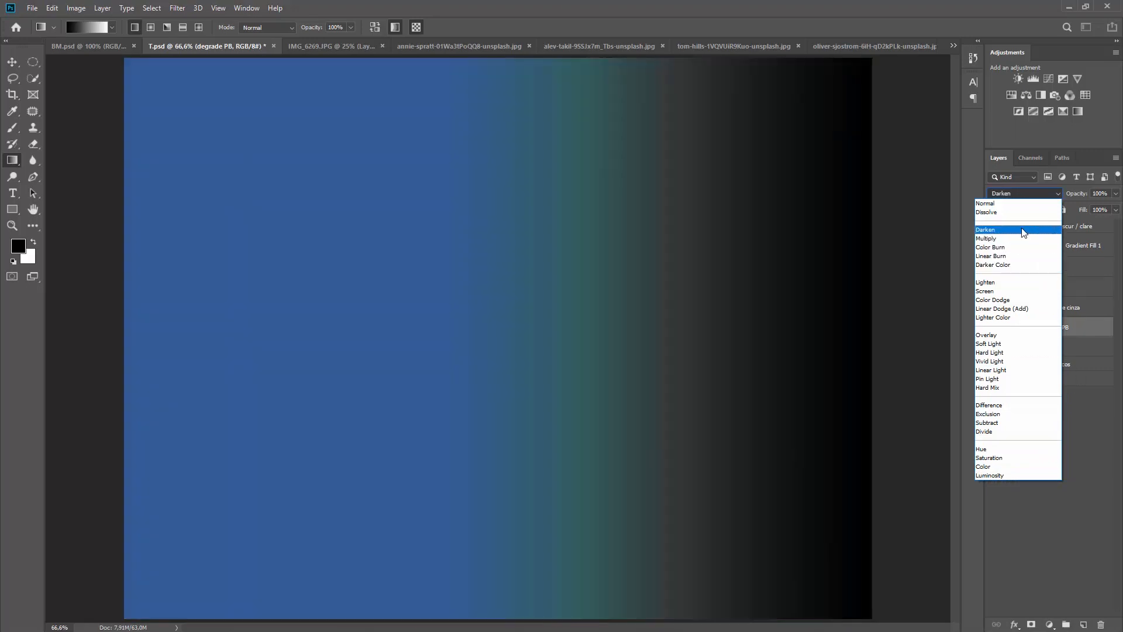
pyautogui.click(1023, 233)
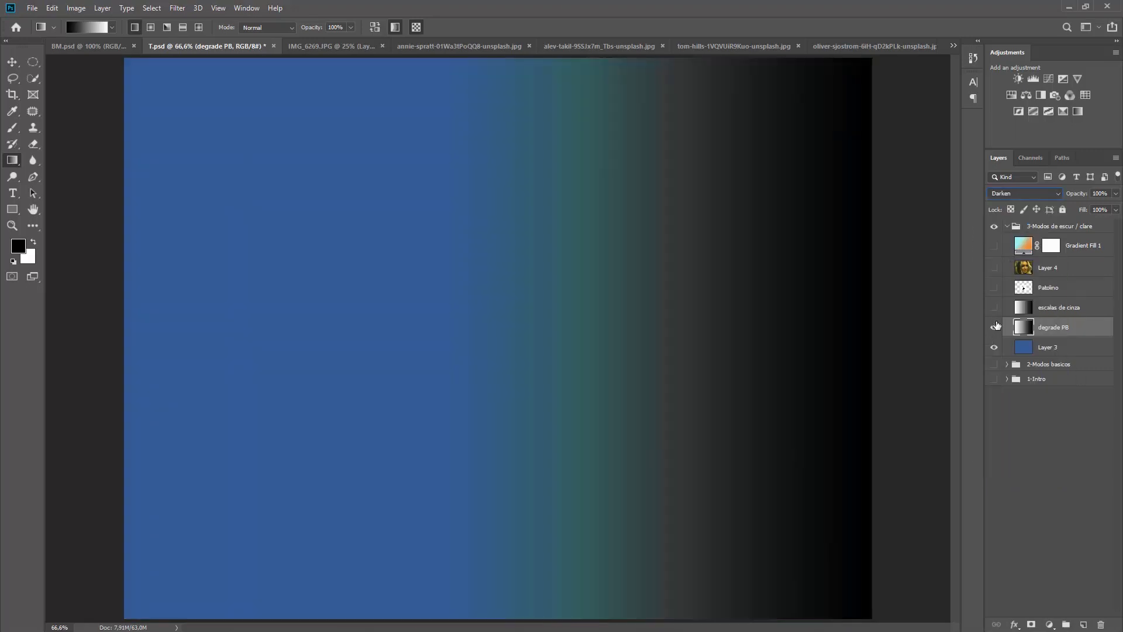
pyautogui.click(1016, 195)
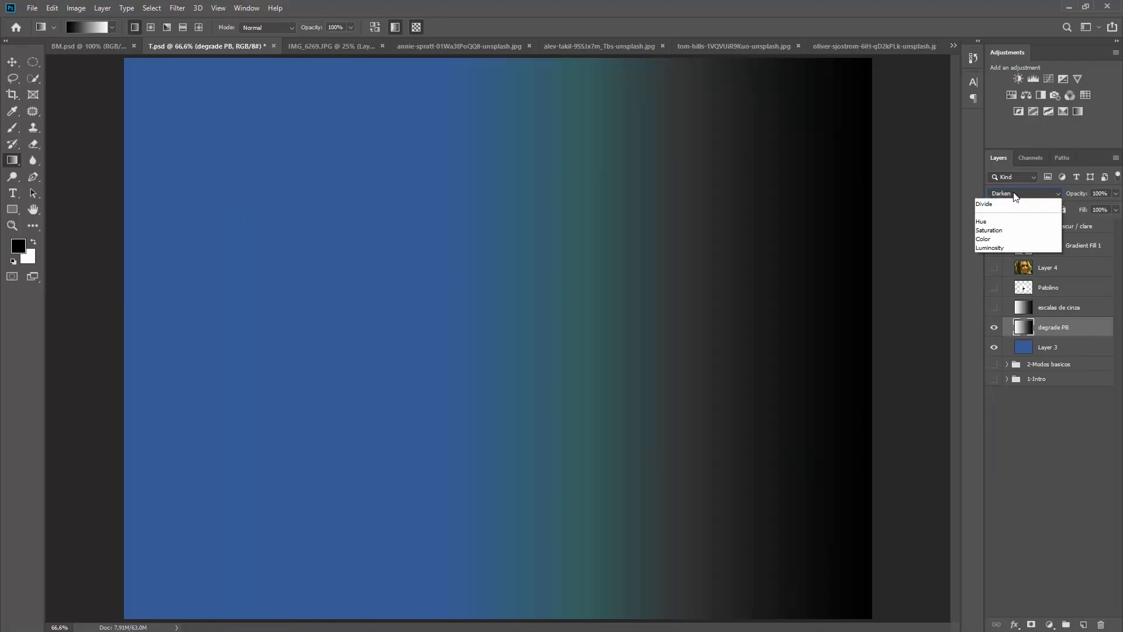
pyautogui.click(1003, 204)
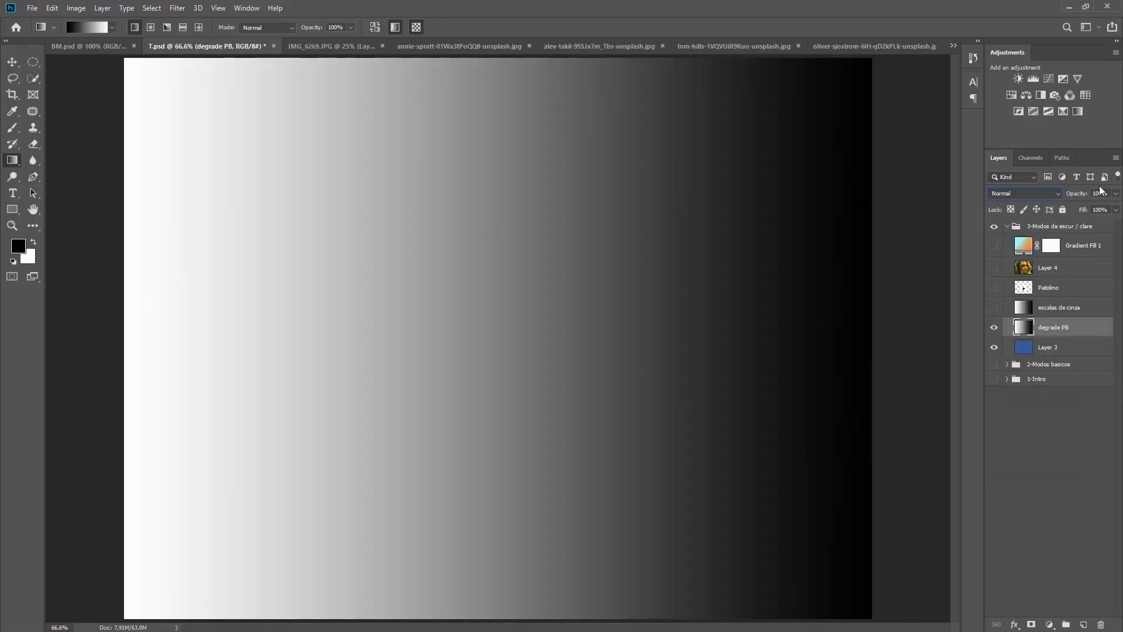
pyautogui.click(1014, 194)
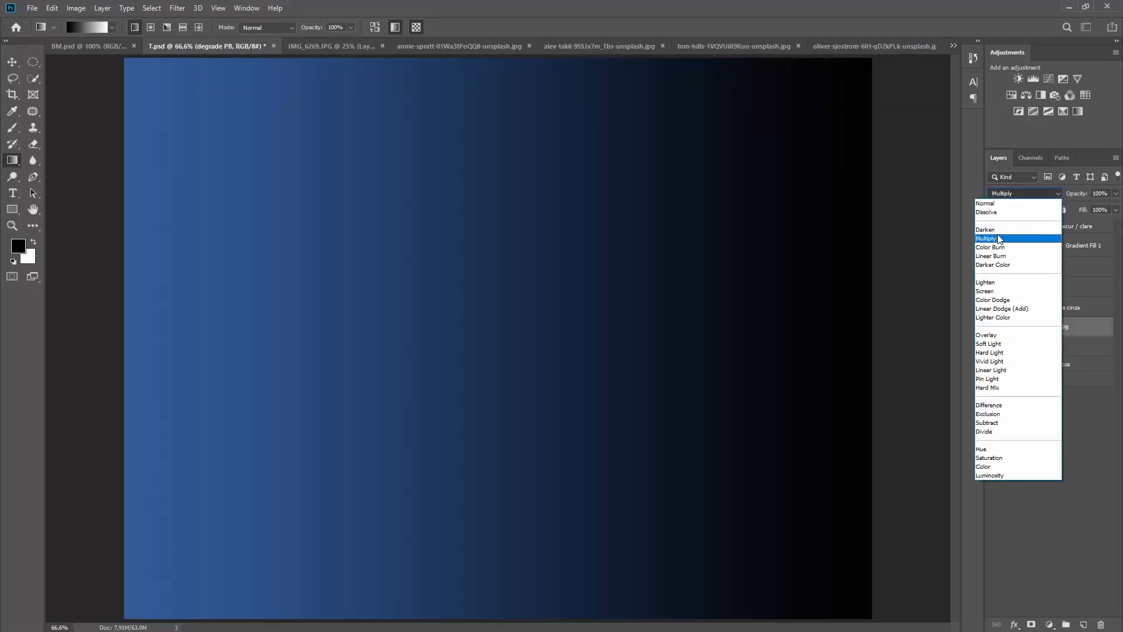
pyautogui.click(995, 229)
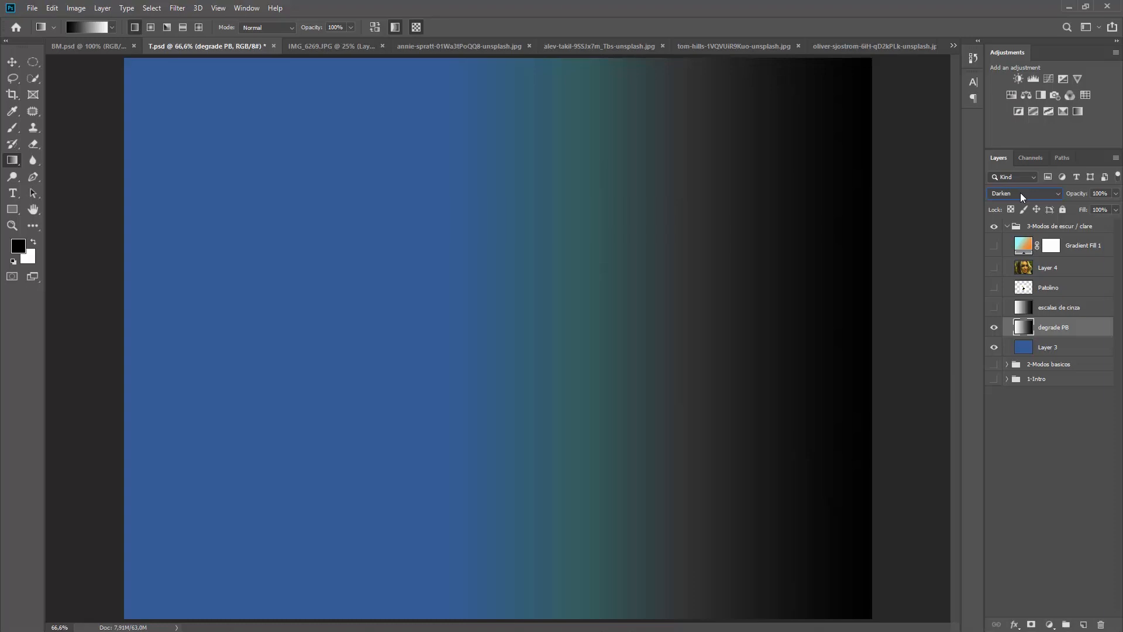
# Add a new layer above degrade PB and set up a hard-edged Brush at 700 px
pyautogui.click(1083, 624)
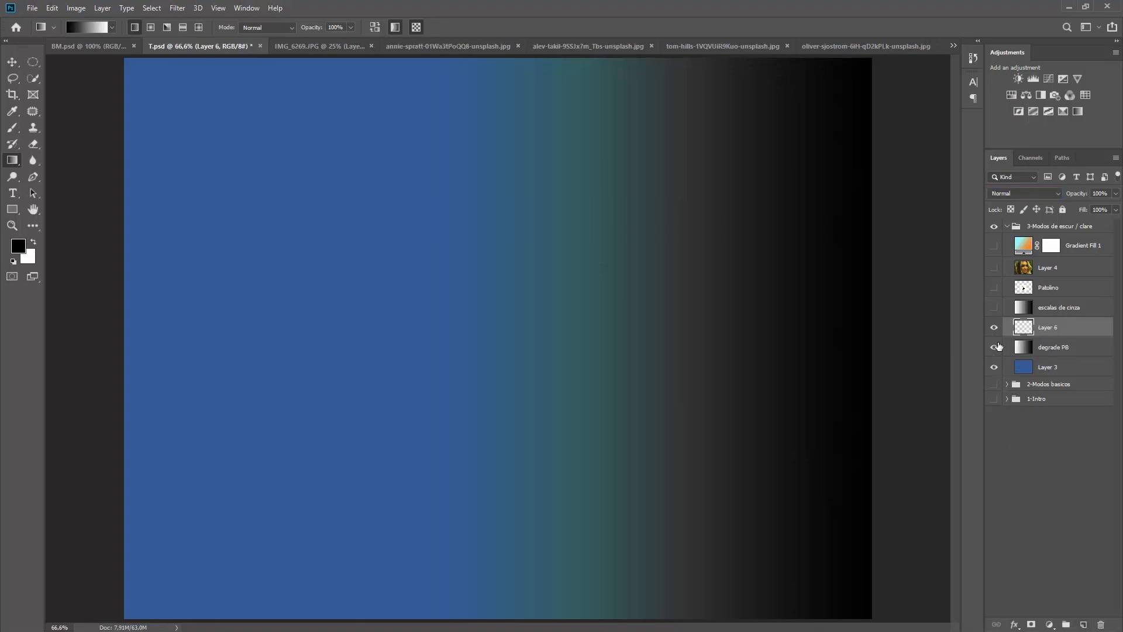
pyautogui.press('b')
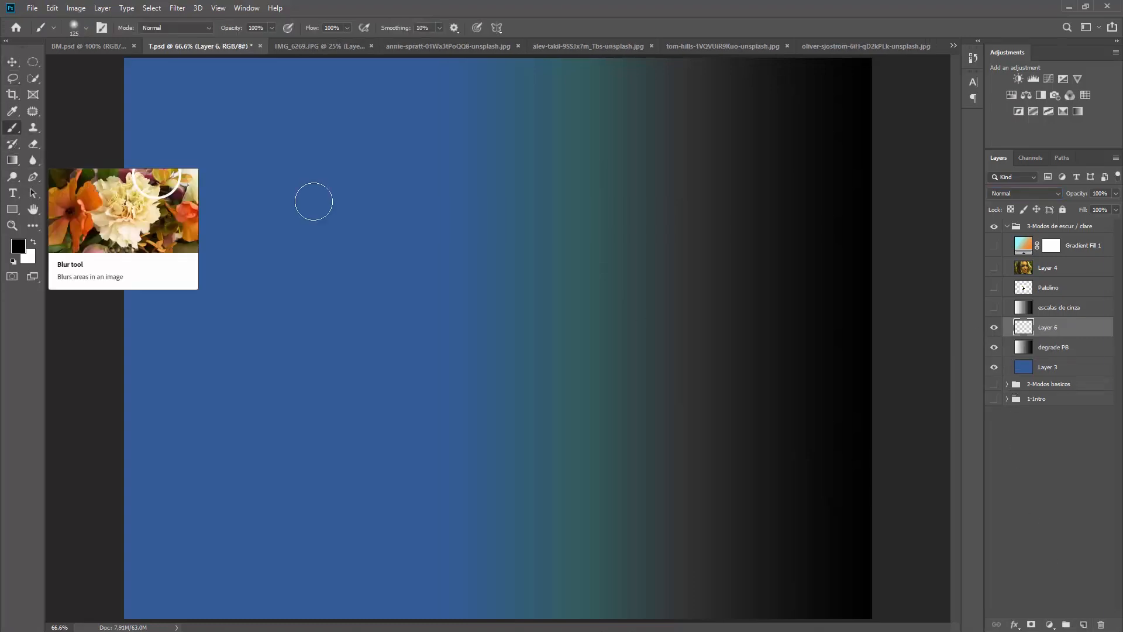
pyautogui.press(']')
pyautogui.press(']')
pyautogui.press(']')
pyautogui.press(']')
pyautogui.press(']')
pyautogui.press(']')
pyautogui.press(']')
pyautogui.press(']')
pyautogui.press(']')
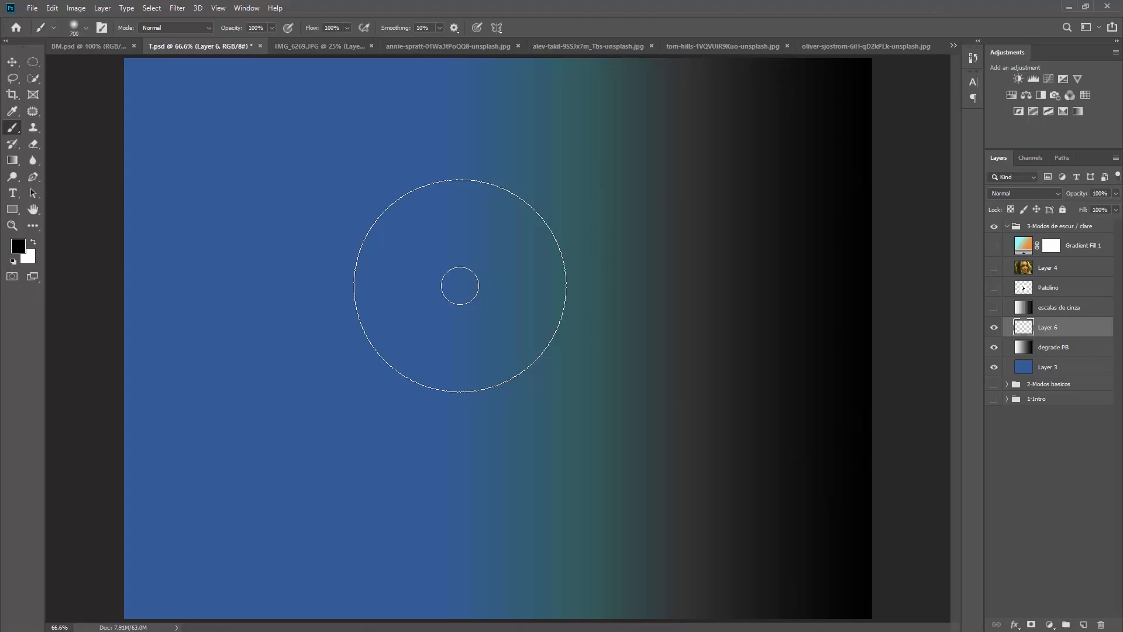
pyautogui.click(86, 28)
pyautogui.moveTo(79, 82); pyautogui.dragTo(218, 108)
pyautogui.press('Return')
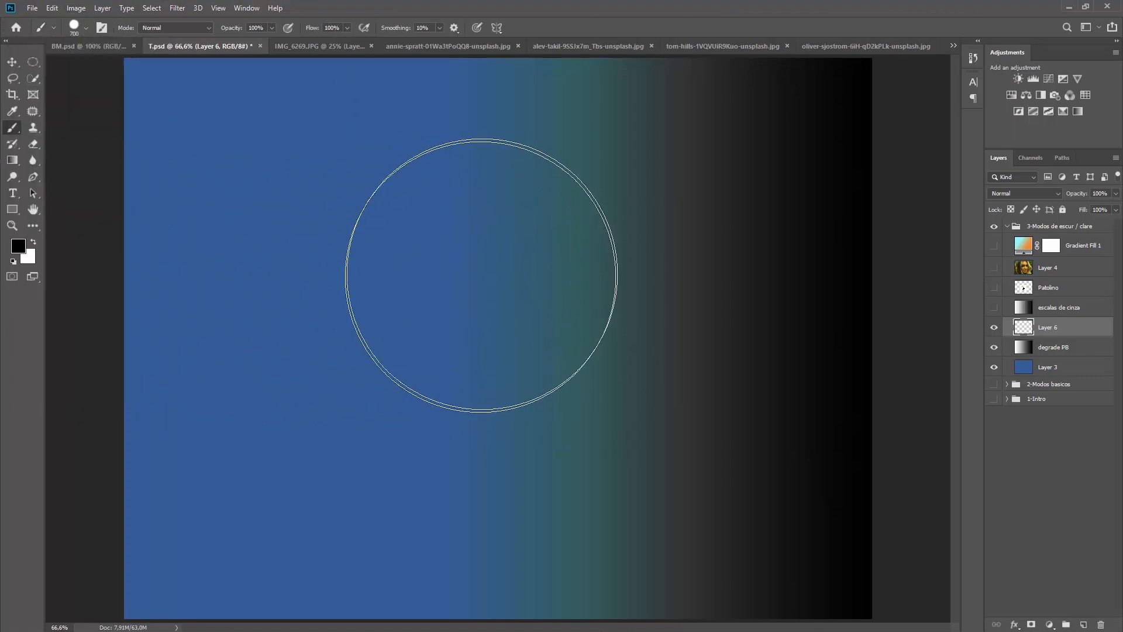
# Stamp one mid-gray #858585 circle with the 700 px brush on Layer 6 and hide the degrade PB layer
pyautogui.click(21, 251)
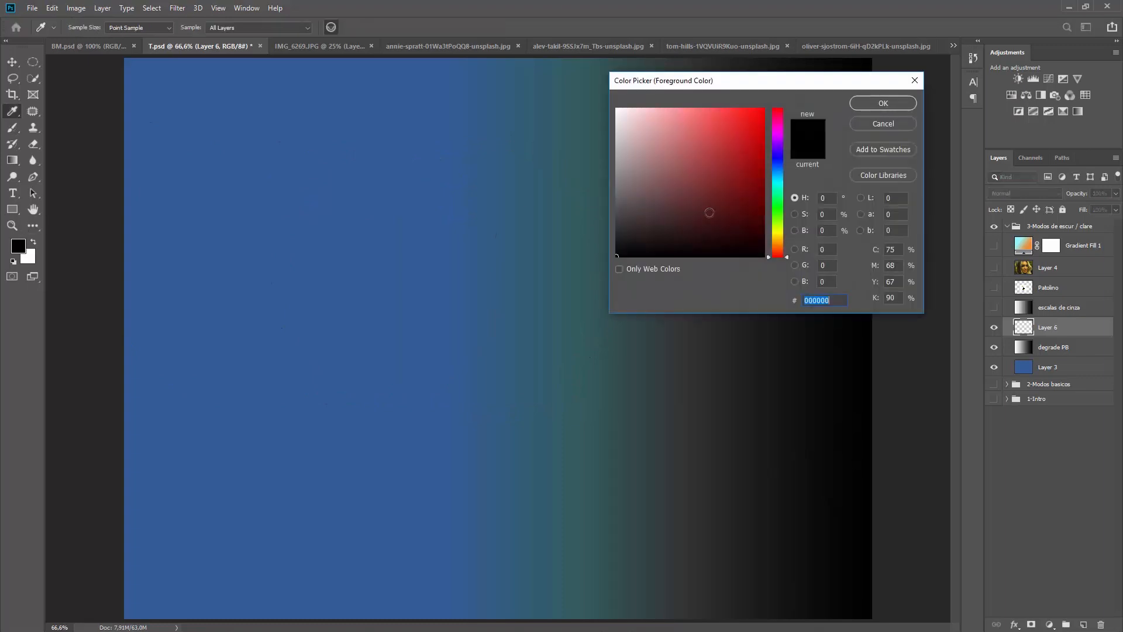
pyautogui.moveTo(643, 196); pyautogui.dragTo(604, 180)
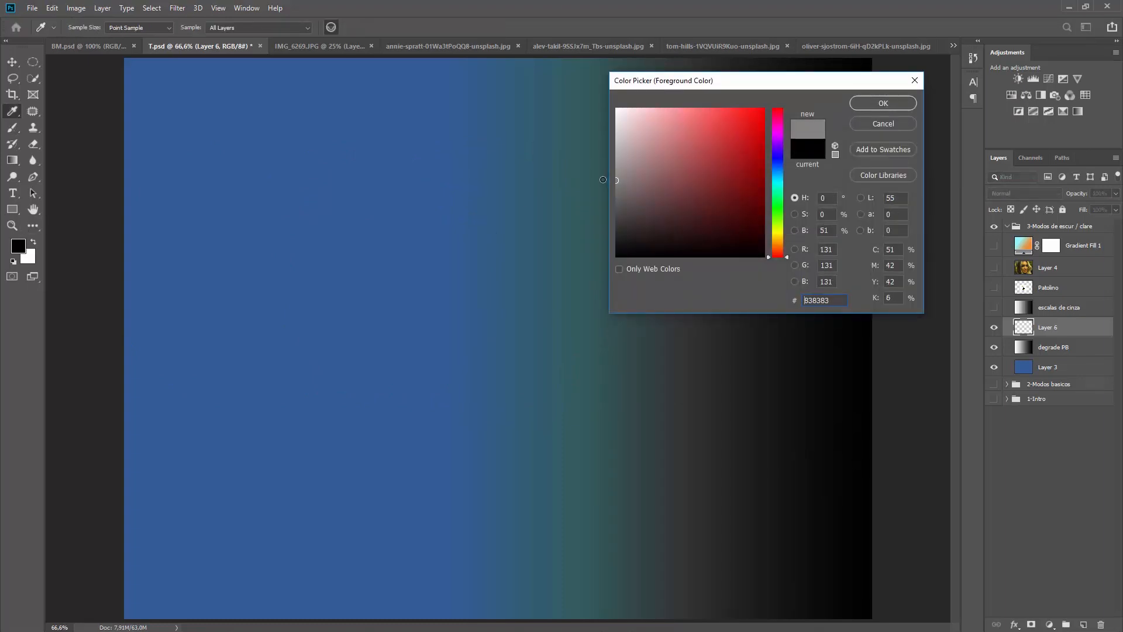
pyautogui.click(884, 103)
pyautogui.click(486, 290)
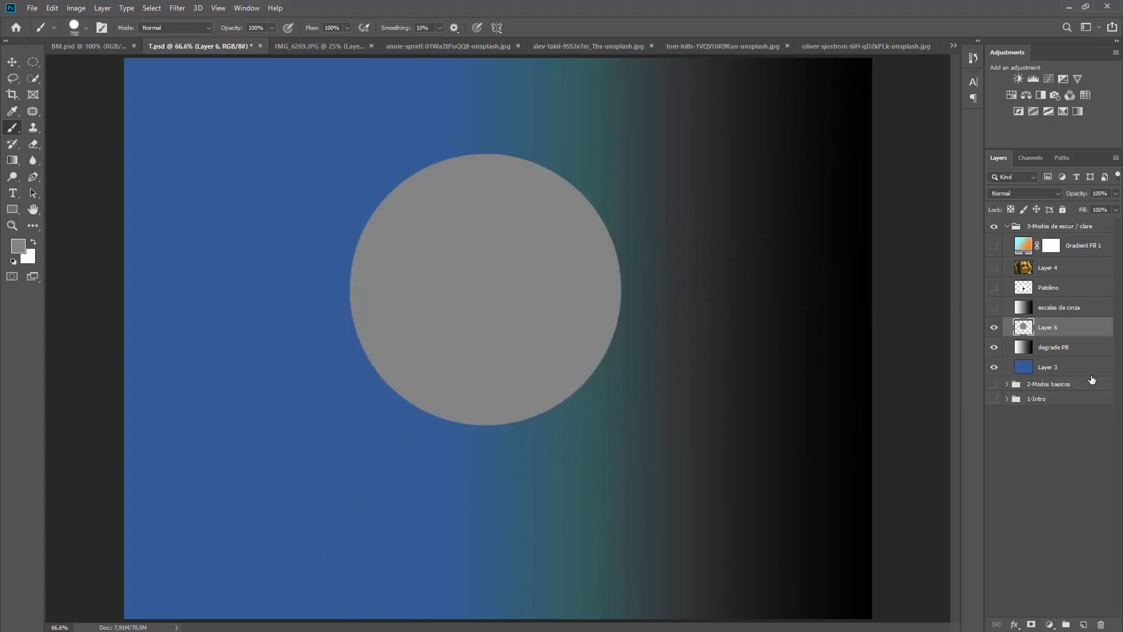
pyautogui.click(994, 347)
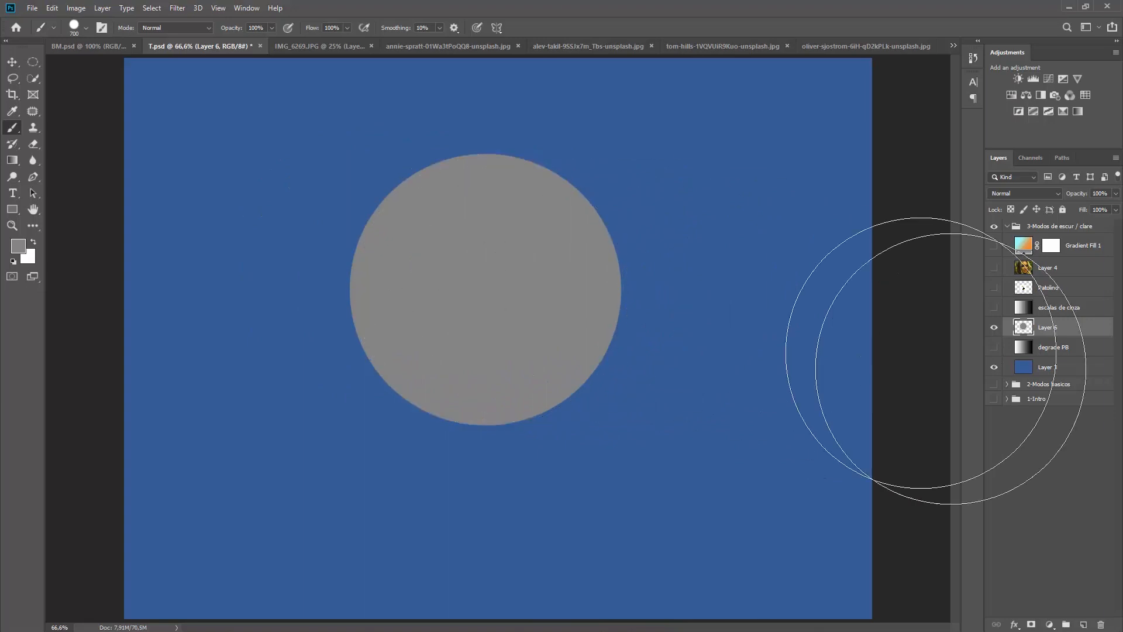
# Add a layer above Layer 6 and stamp a lighter gray #afafaf circle at 400 px inside the larger circle
pyautogui.click(1083, 625)
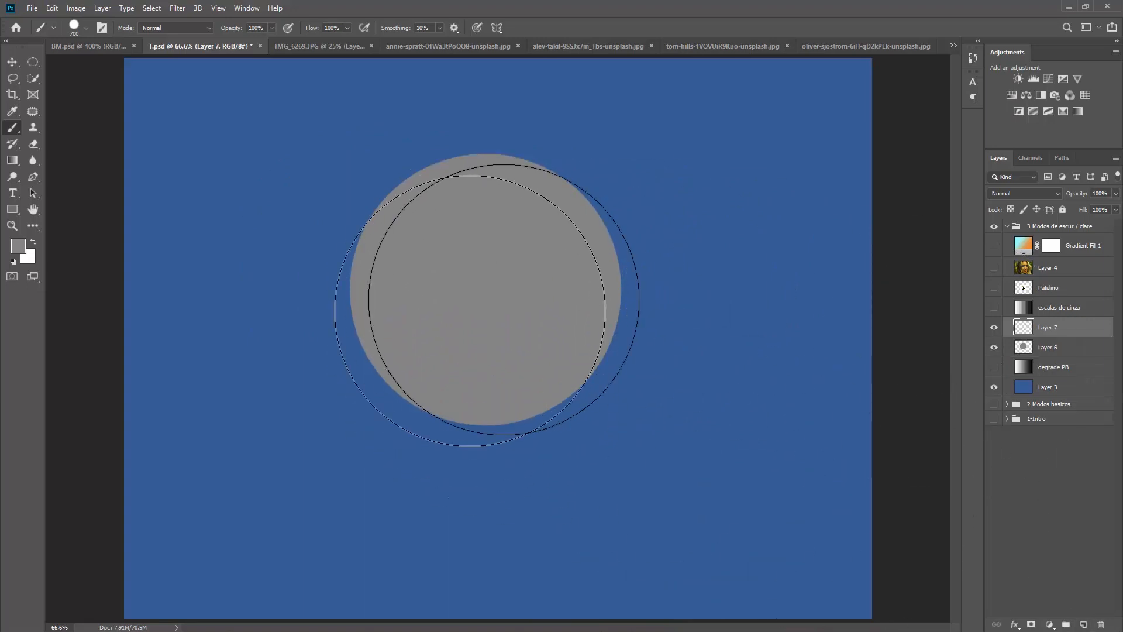
pyautogui.press('[')
pyautogui.press('[')
pyautogui.press('[')
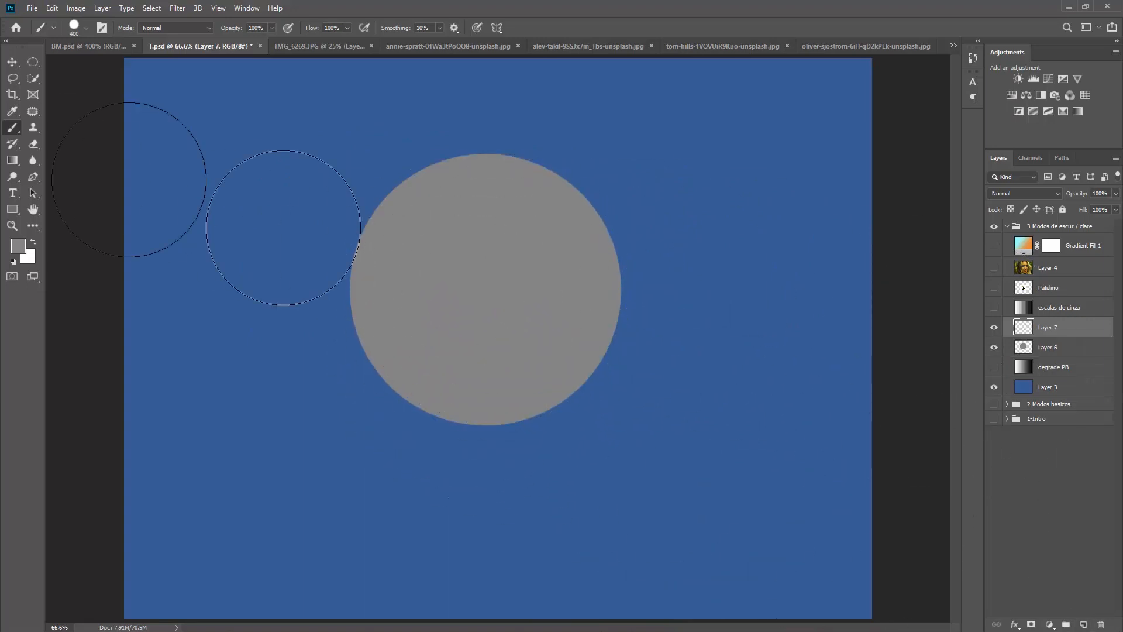
pyautogui.click(17, 245)
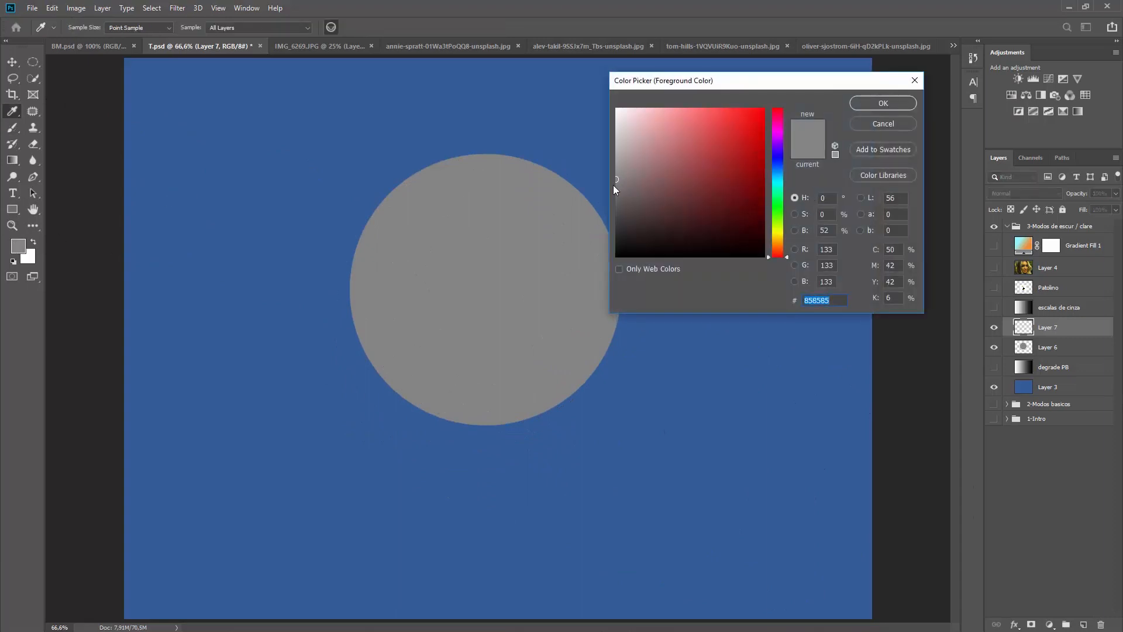
pyautogui.write('afafaf')
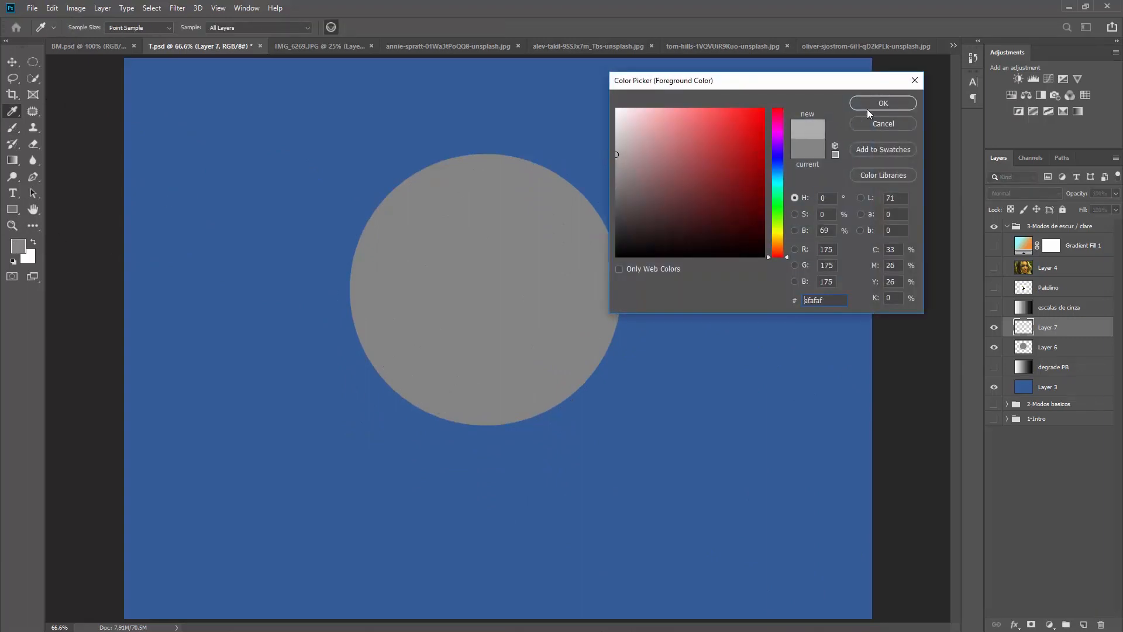
pyautogui.click(868, 111)
pyautogui.click(492, 287)
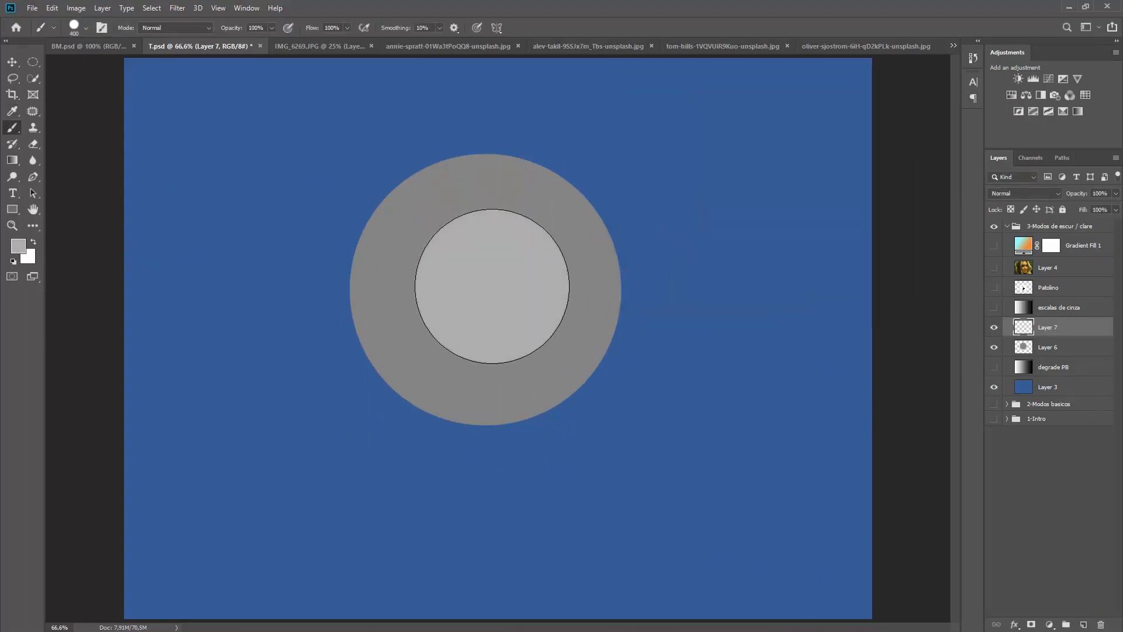
# Set Layer 7's blend mode to Darken, toggle its visibility to compare the effect, and leave it hidden
pyautogui.click(1008, 194)
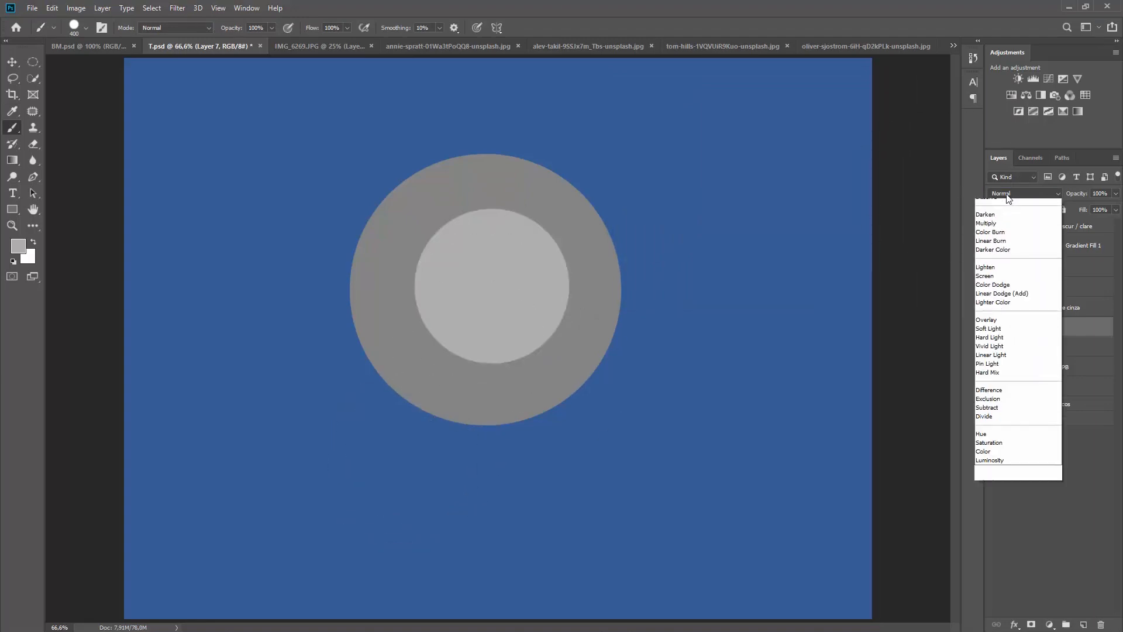
pyautogui.click(994, 214)
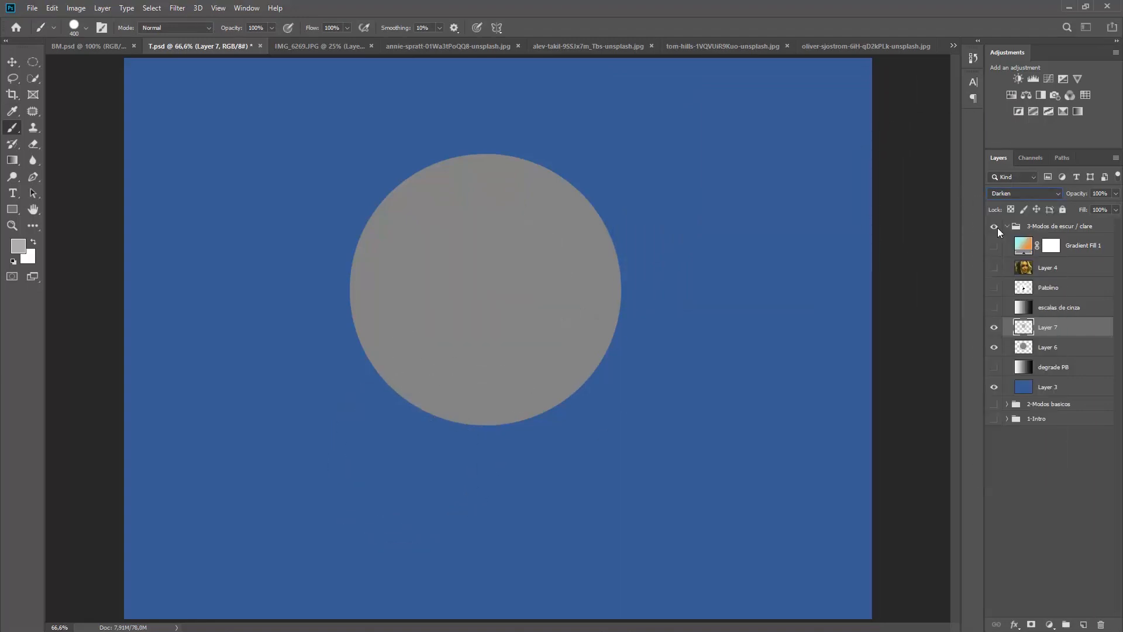
pyautogui.click(995, 329)
pyautogui.click(995, 329)
pyautogui.click(994, 329)
pyautogui.click(994, 329)
pyautogui.click(994, 329)
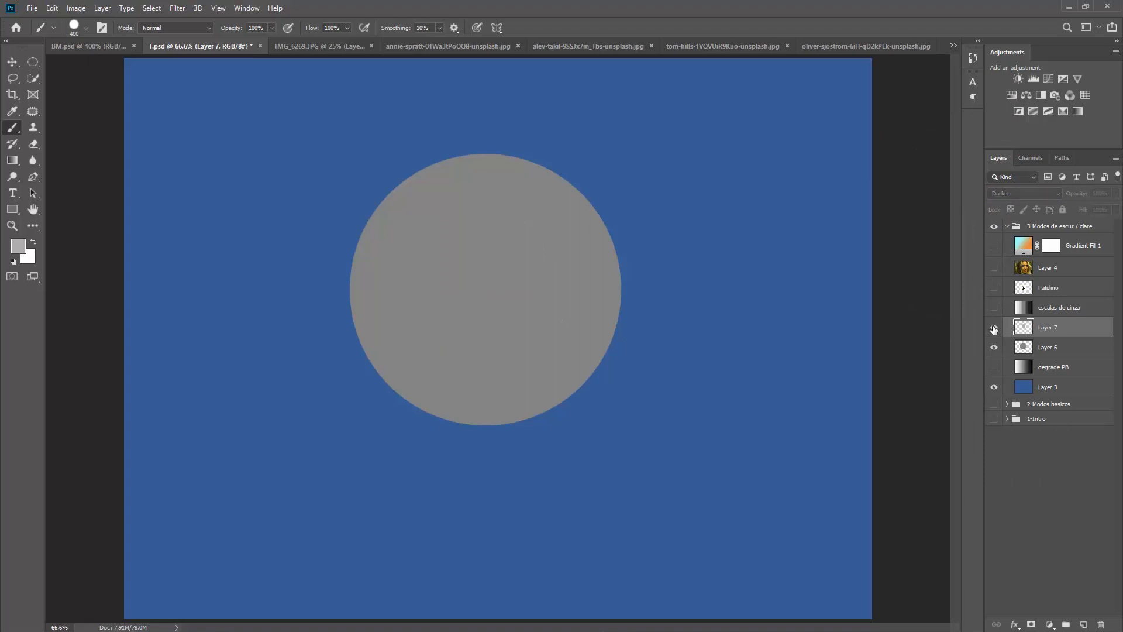
pyautogui.click(994, 329)
pyautogui.click(994, 329)
# Add another layer above Layer 7 and stamp a darker gray #656565 circle at 400 px inside the large circle
pyautogui.click(1084, 624)
pyautogui.click(24, 254)
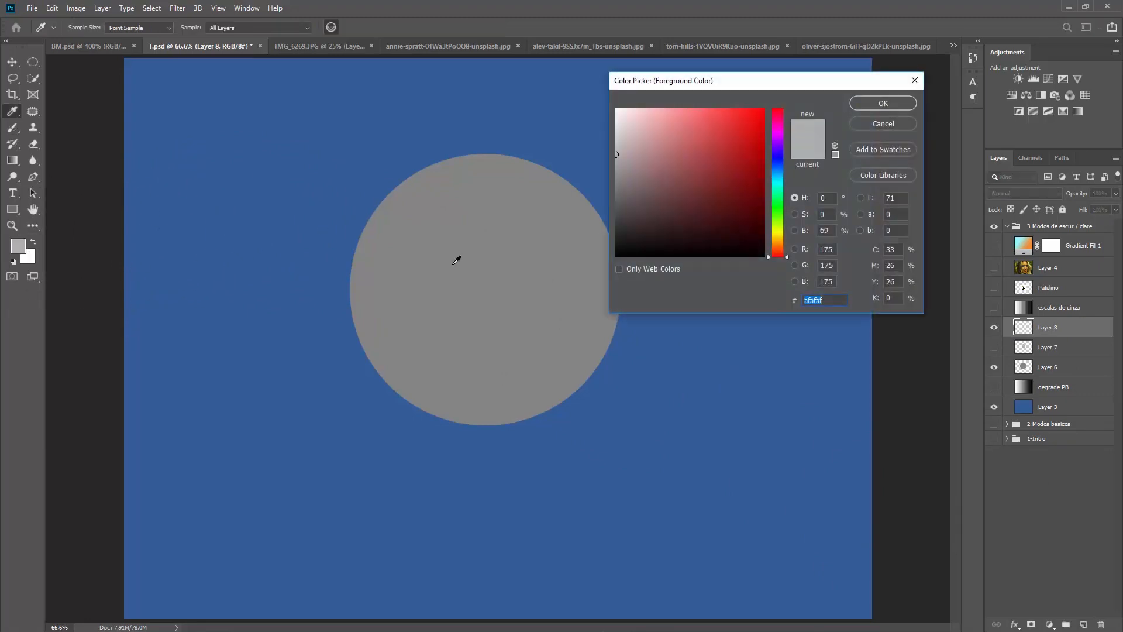
pyautogui.click(509, 287)
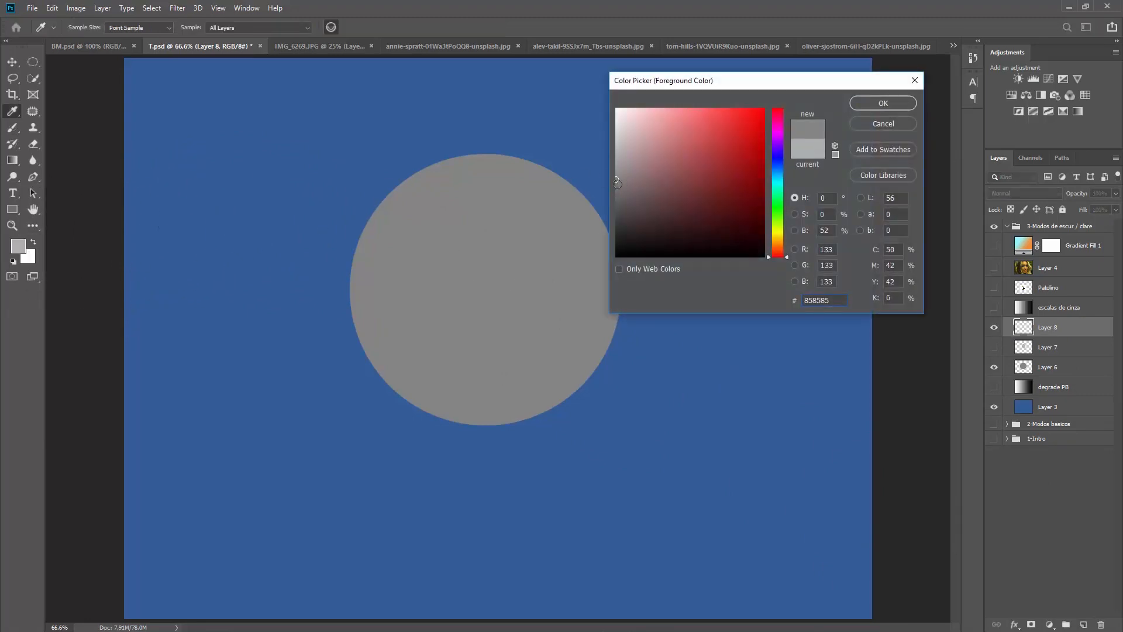
pyautogui.moveTo(617, 183); pyautogui.dragTo(615, 199)
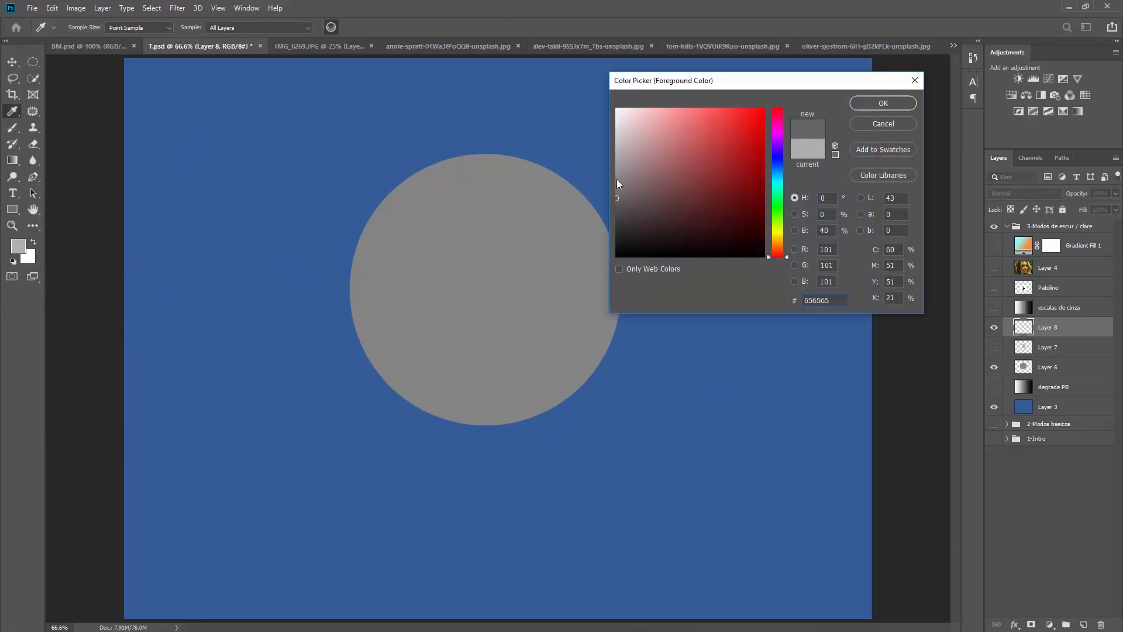
pyautogui.click(882, 104)
pyautogui.press('b')
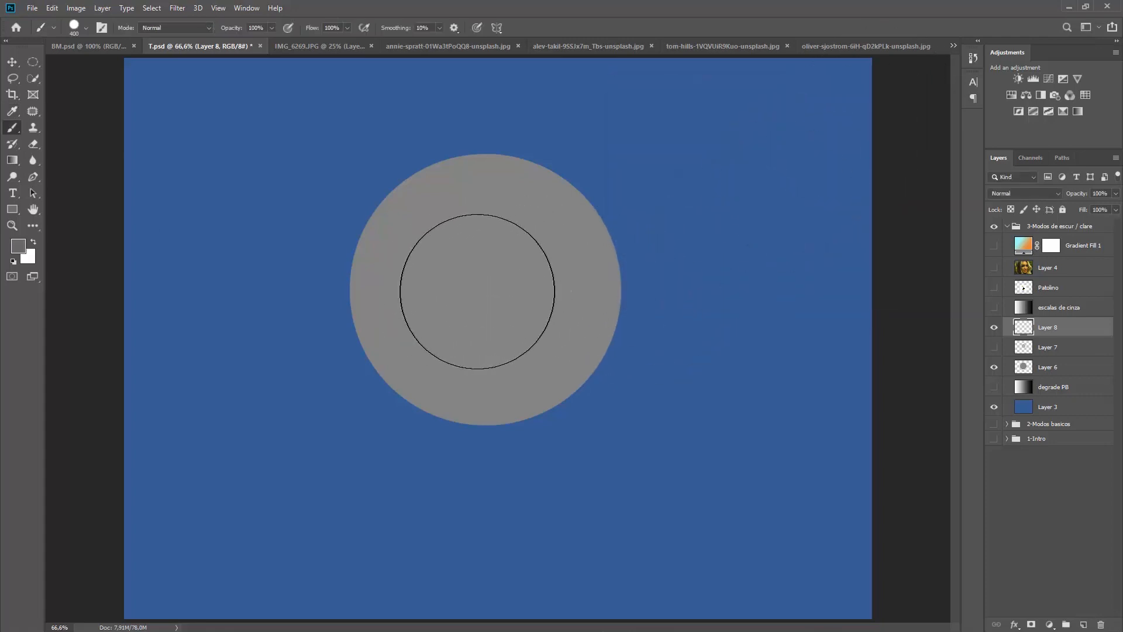
pyautogui.click(478, 291)
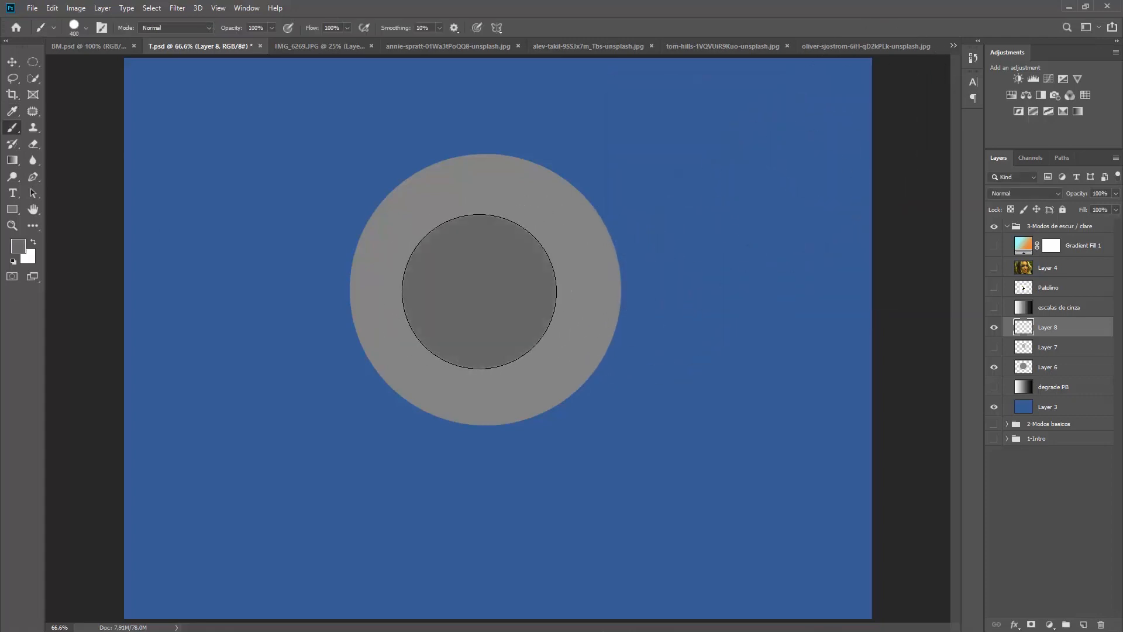
# Set Layer 8's blend mode to Darken, compare it by toggling visibility and previewing other modes, then hide the layer
pyautogui.click(1033, 197)
pyautogui.click(999, 229)
pyautogui.click(995, 327)
pyautogui.click(995, 328)
pyautogui.click(1017, 195)
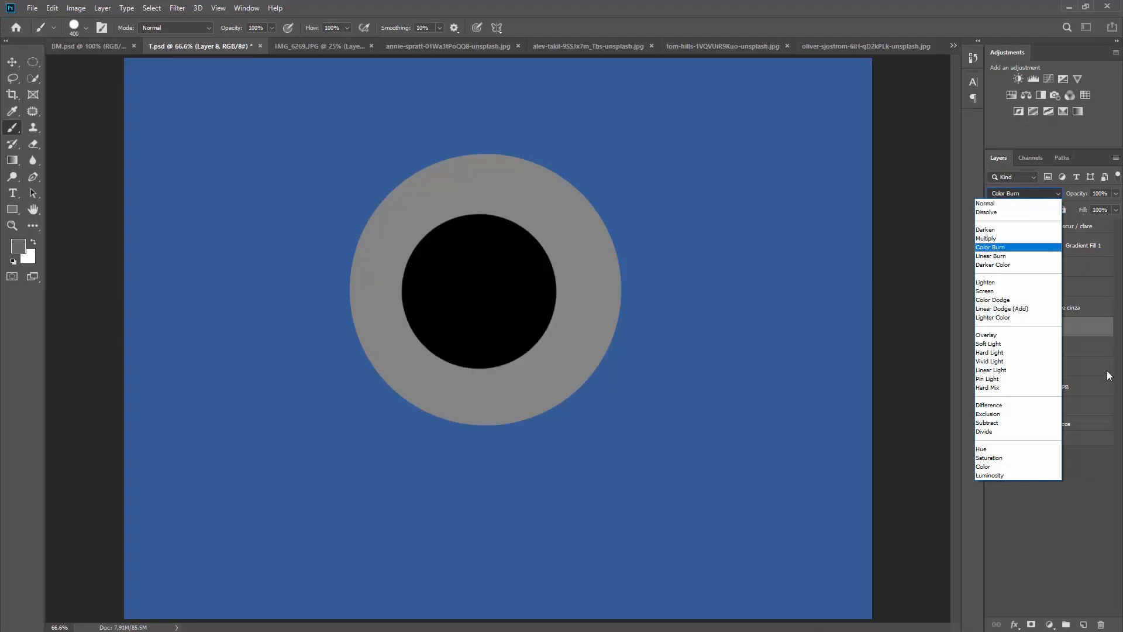
pyautogui.click(1089, 481)
pyautogui.click(995, 329)
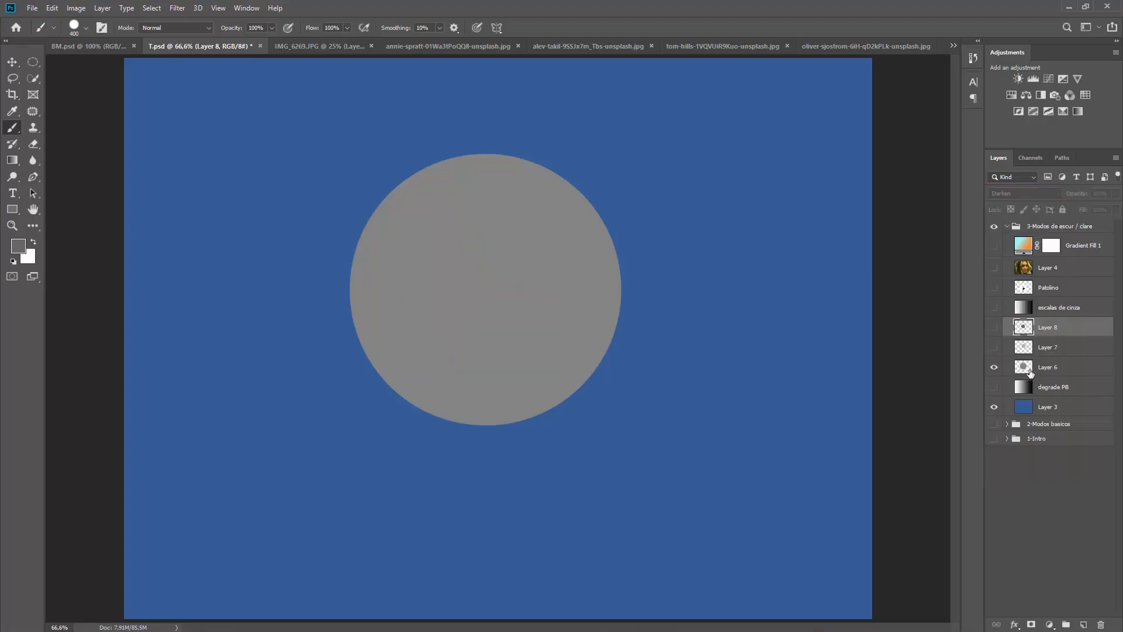
# Hide Layer 6 and bring back the degrade PB layer, toggling its visibility to compare Darken with the plain blue layer
pyautogui.click(1029, 369)
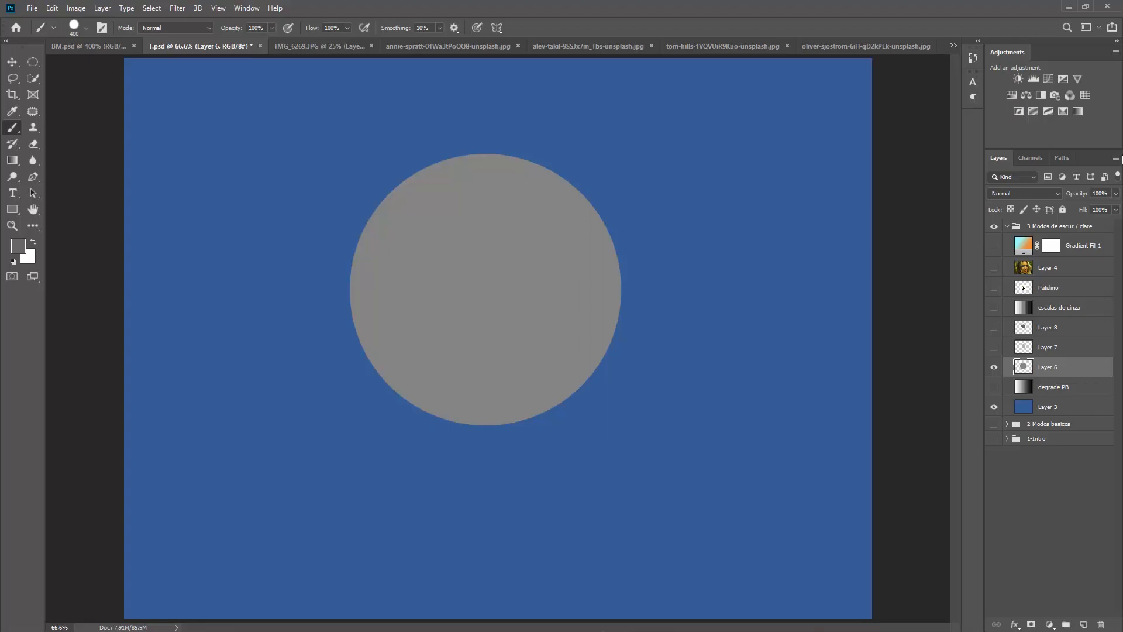
pyautogui.click(995, 367)
pyautogui.click(994, 386)
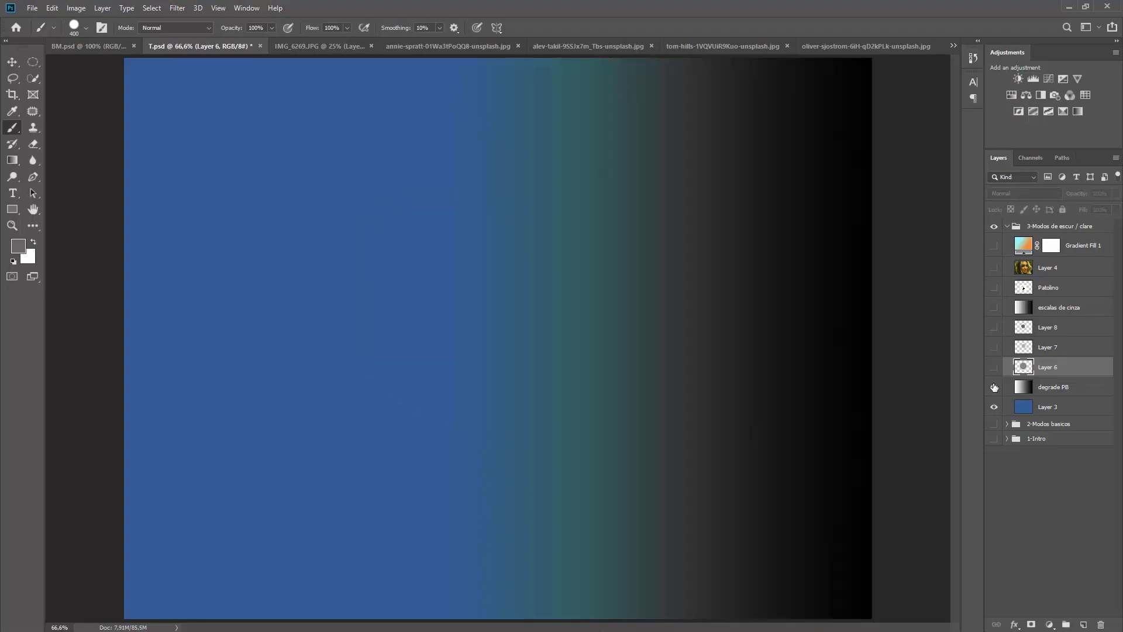
pyautogui.click(995, 388)
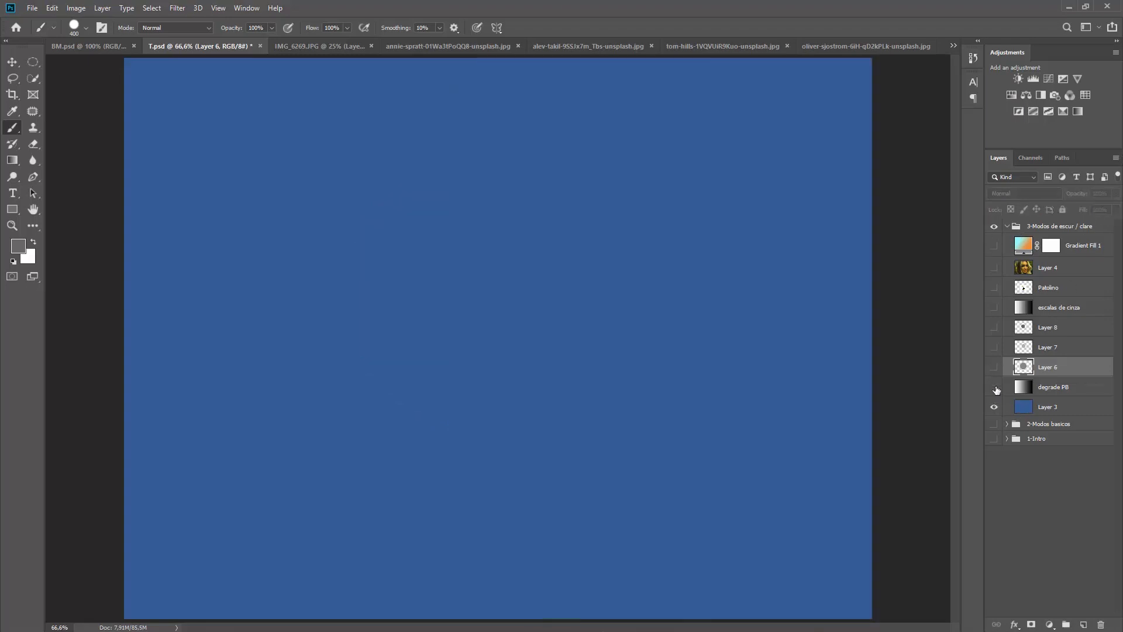
pyautogui.click(994, 388)
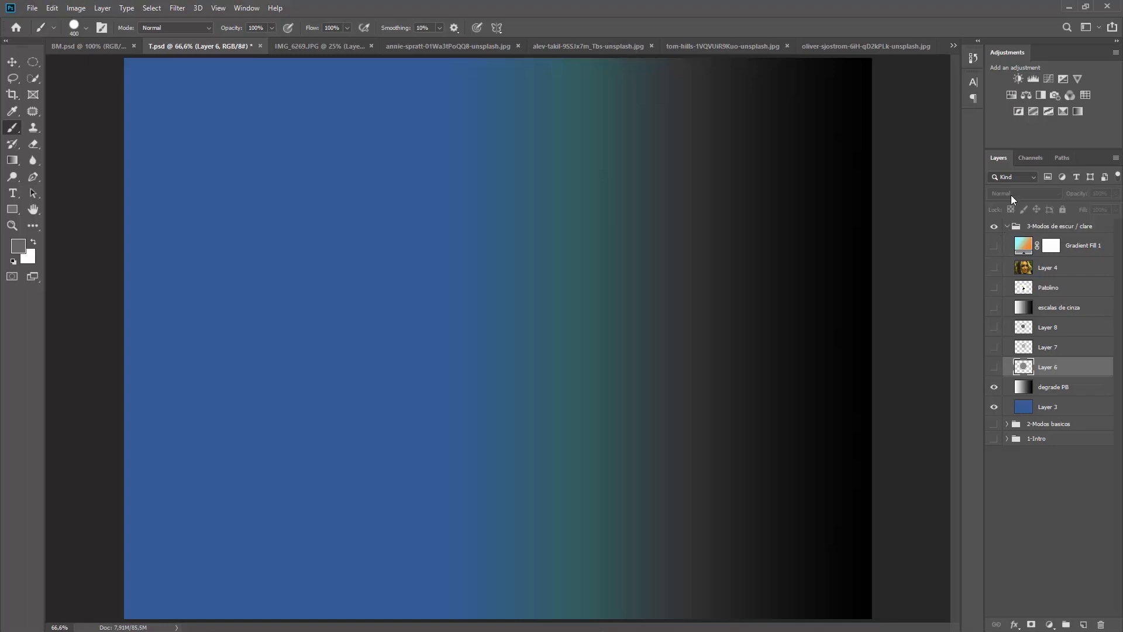
# Change the degrade PB layer's blend mode to Multiply
pyautogui.click(1027, 389)
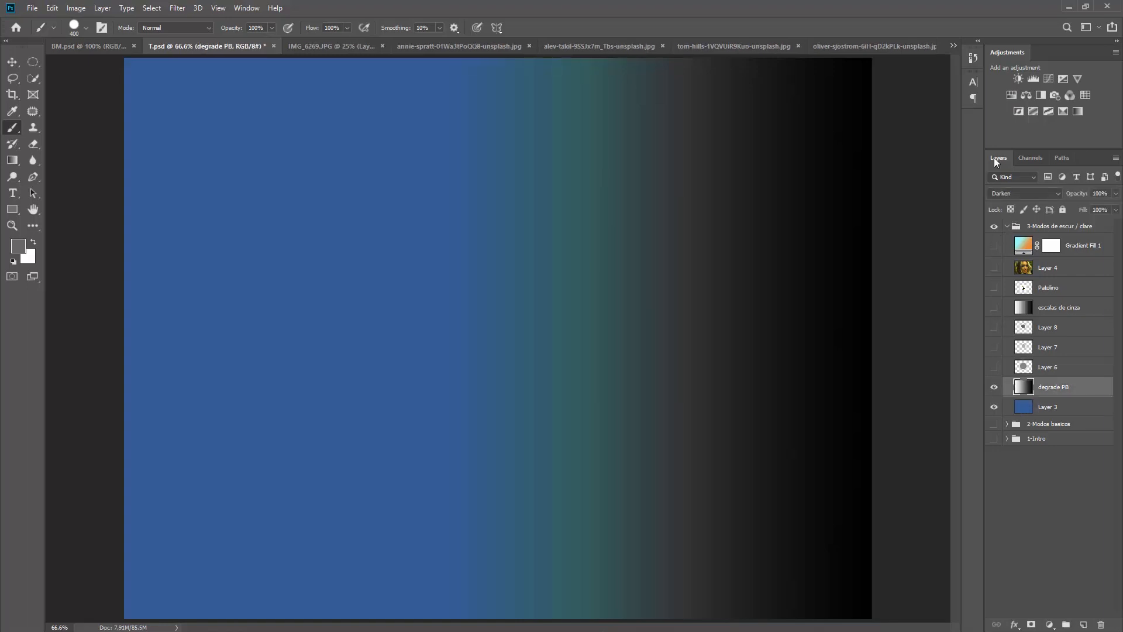
pyautogui.click(1018, 192)
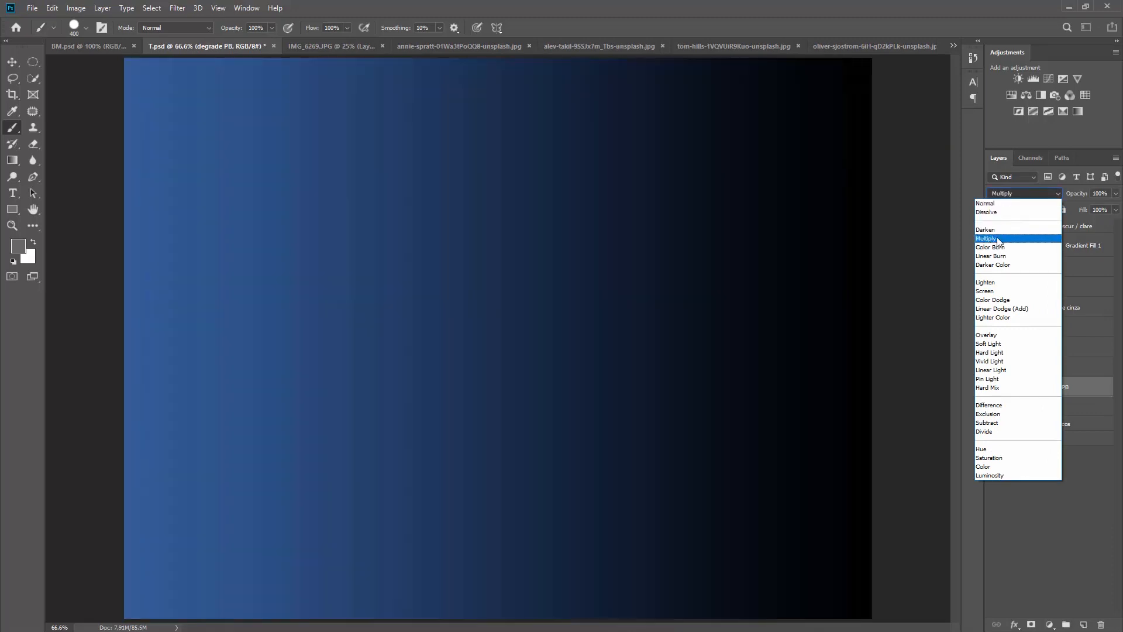
pyautogui.click(996, 238)
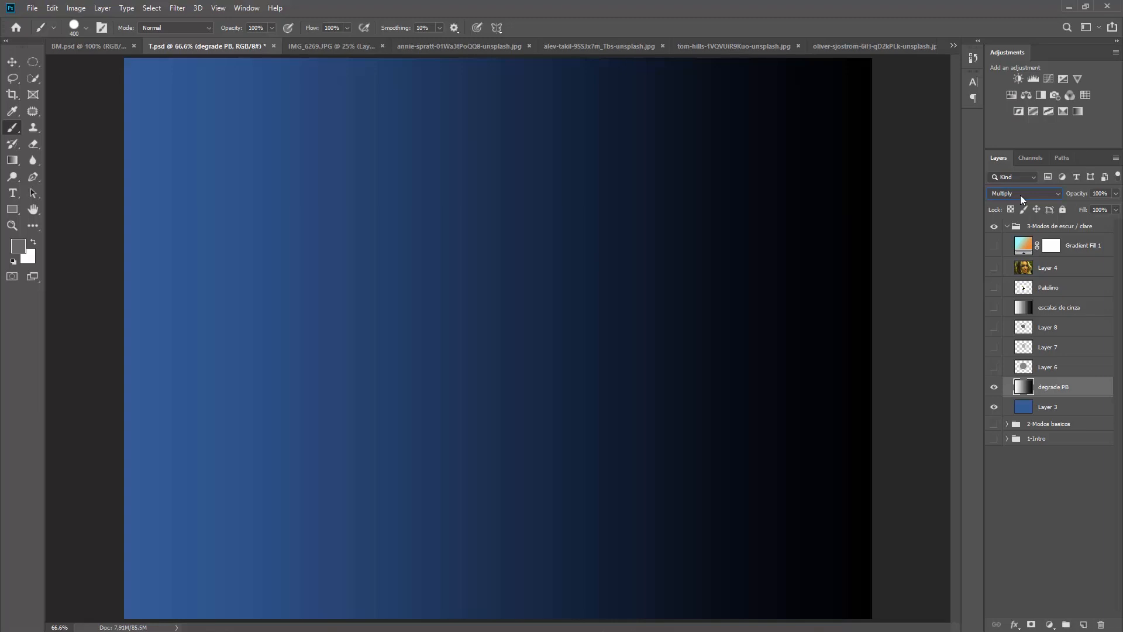
# Reset the degrade PB layer to Normal and hide it, showing the escalas de cinza layer in its place
pyautogui.click(995, 308)
pyautogui.click(1019, 312)
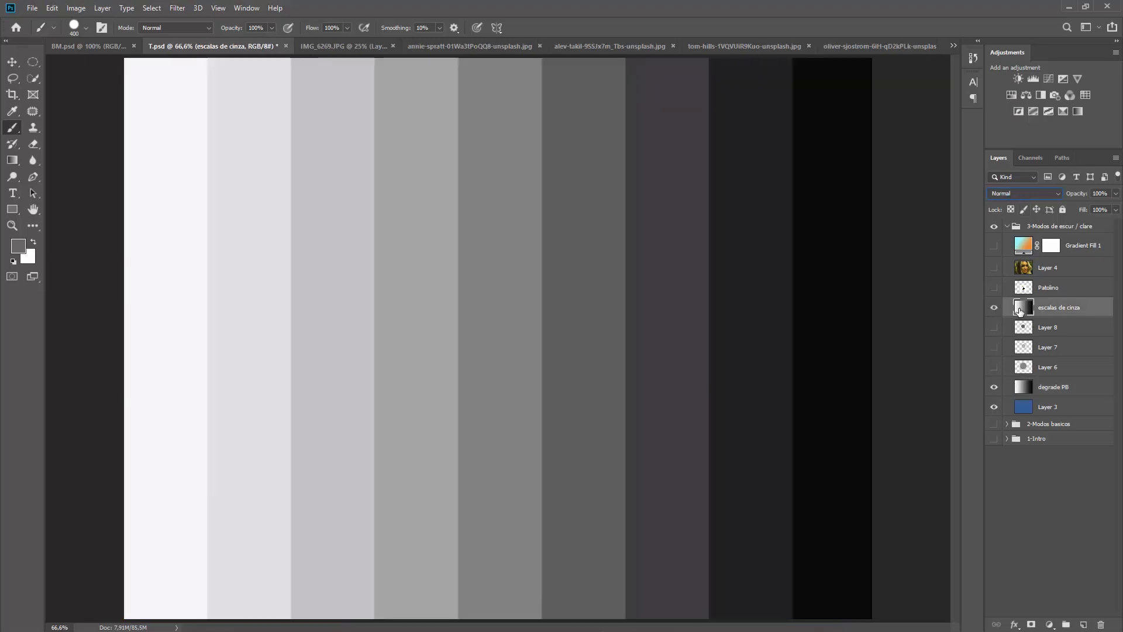
pyautogui.click(994, 308)
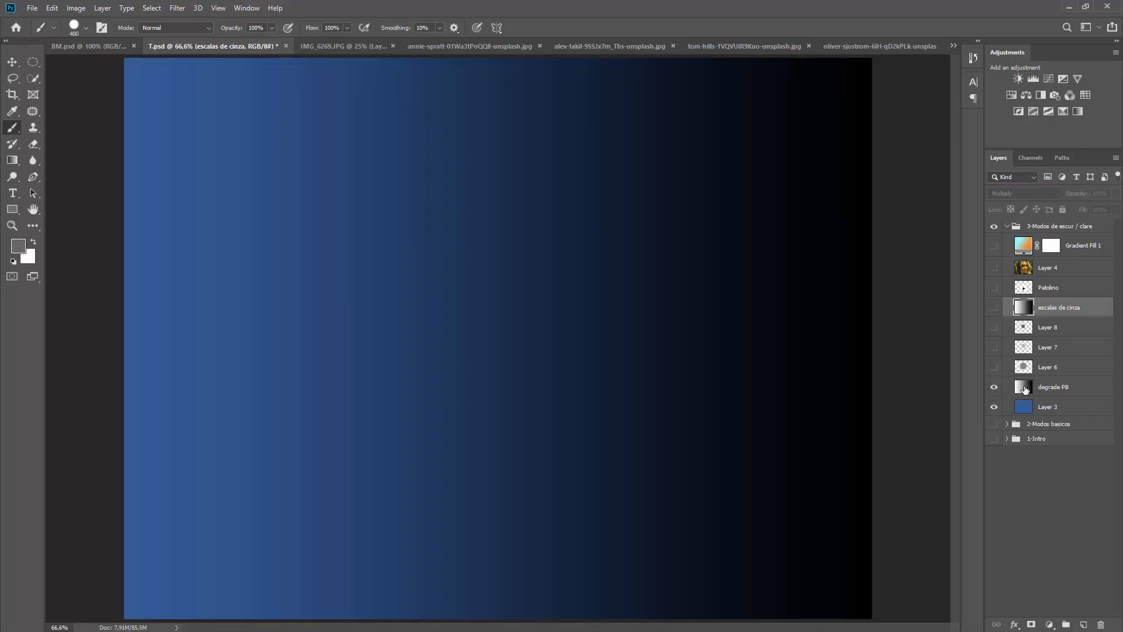
pyautogui.click(1025, 389)
pyautogui.click(1008, 198)
pyautogui.click(1007, 199)
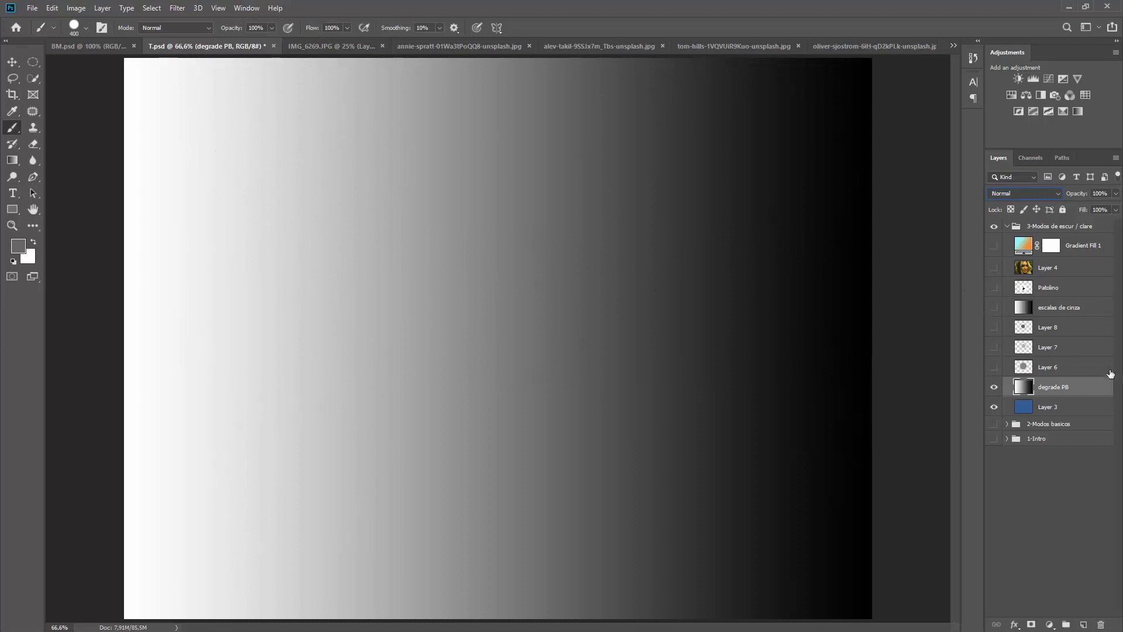
pyautogui.click(994, 308)
pyautogui.click(994, 387)
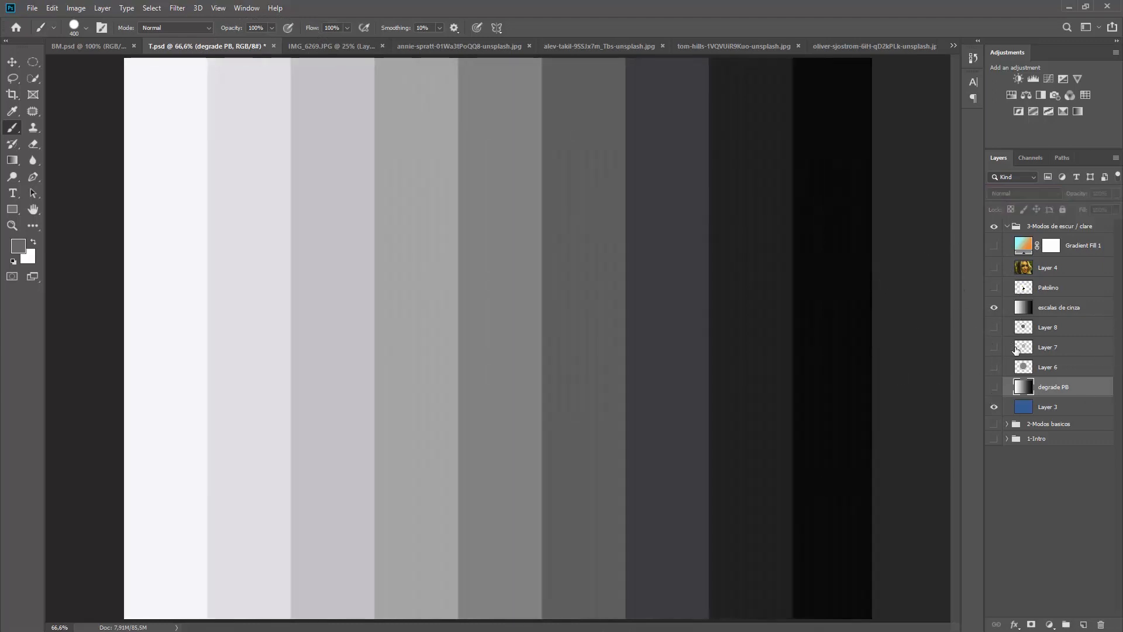
# Set the escalas de cinza layer's blend mode to Multiply and activate the Move tool
pyautogui.click(1024, 309)
pyautogui.click(1009, 198)
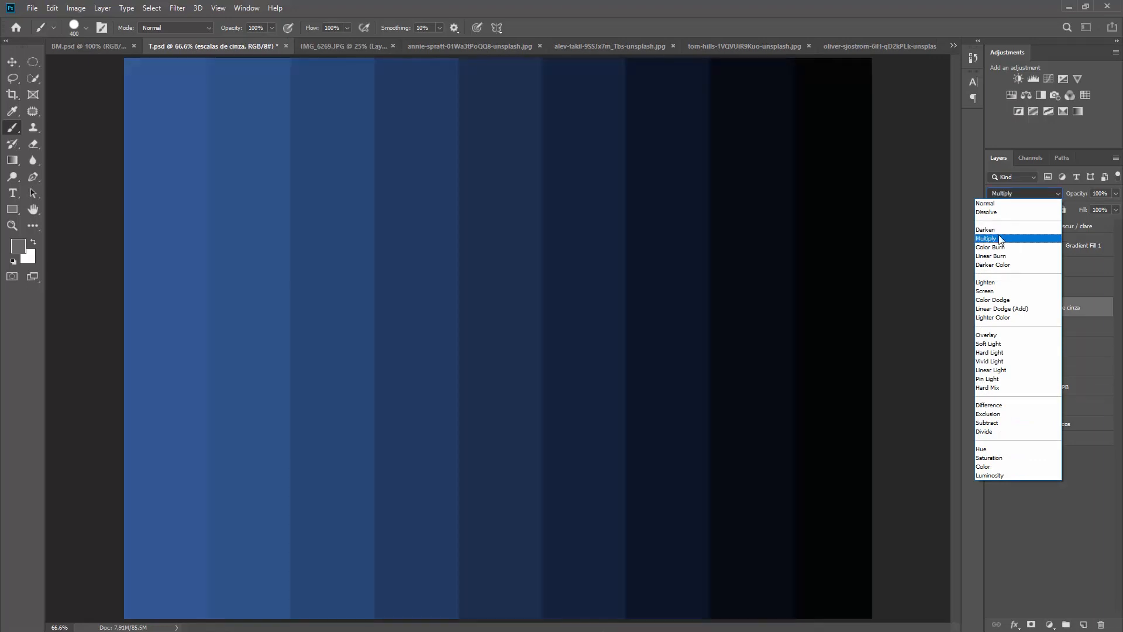
pyautogui.click(1000, 239)
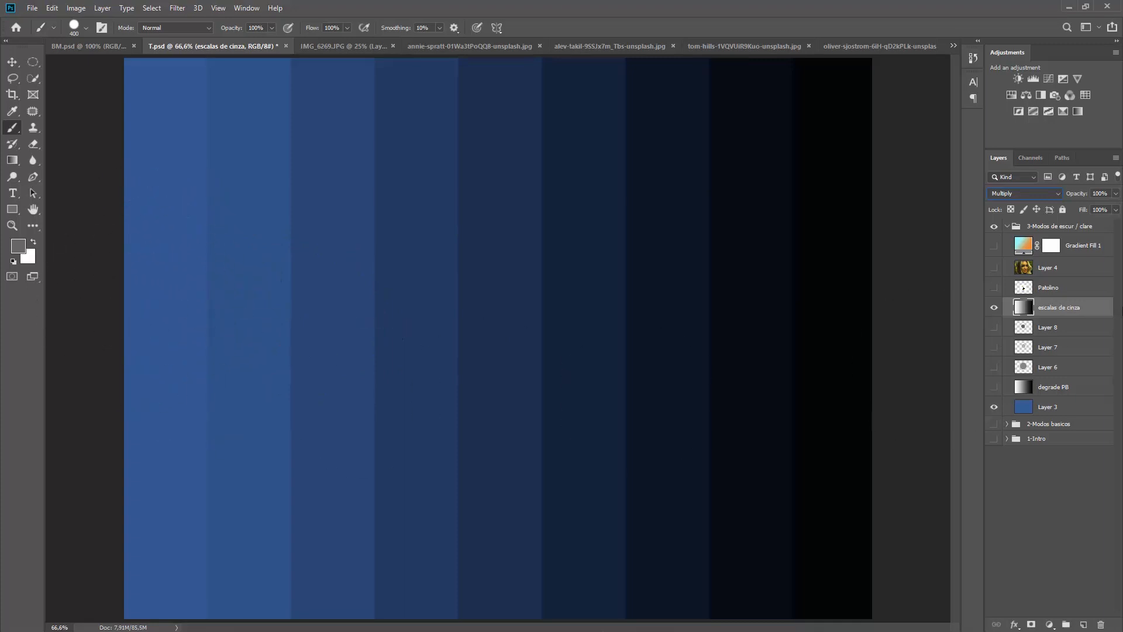
pyautogui.click(1018, 194)
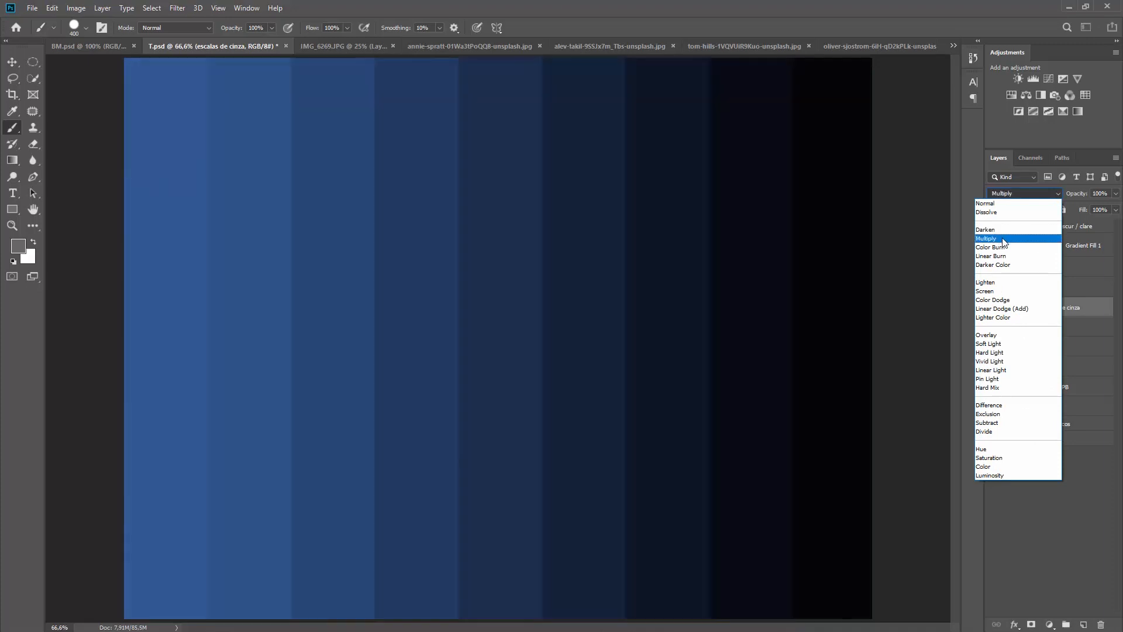
pyautogui.click(1002, 238)
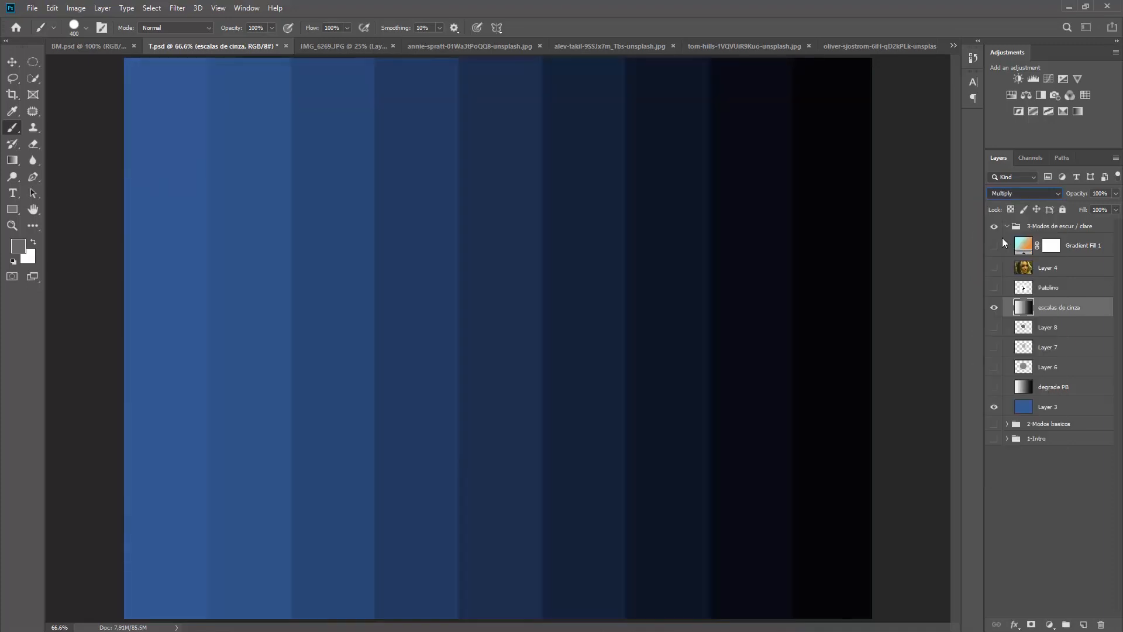
pyautogui.click(9, 63)
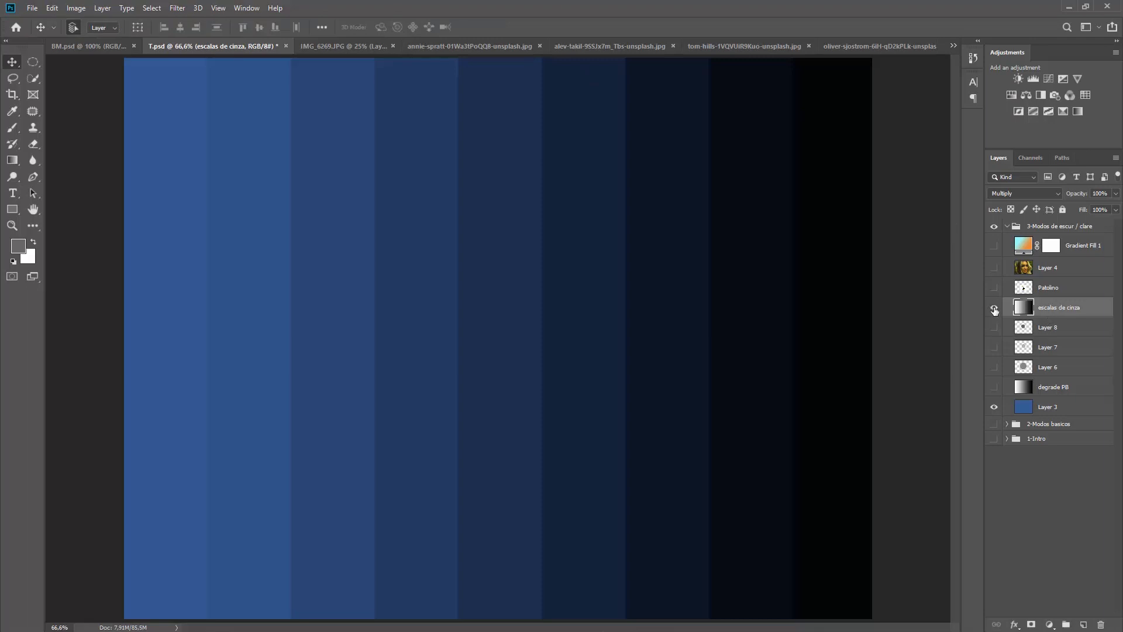
# Hide the escalas de cinza layer, show the Patolino layer and set Patolino's blend mode to Multiply
pyautogui.click(994, 308)
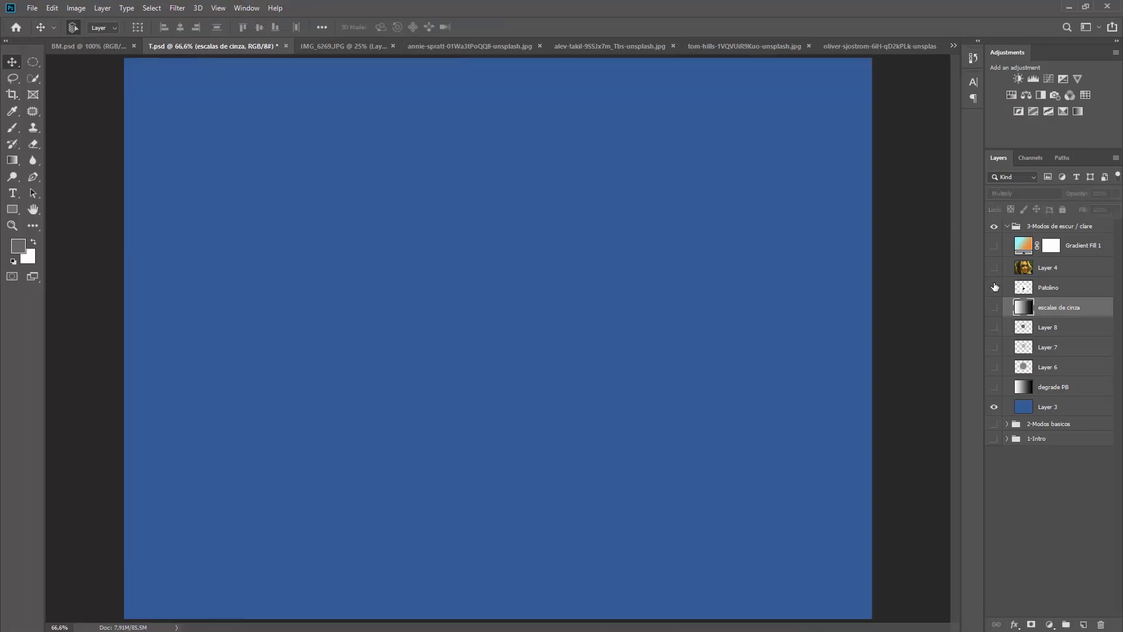
pyautogui.click(995, 287)
pyautogui.click(1030, 287)
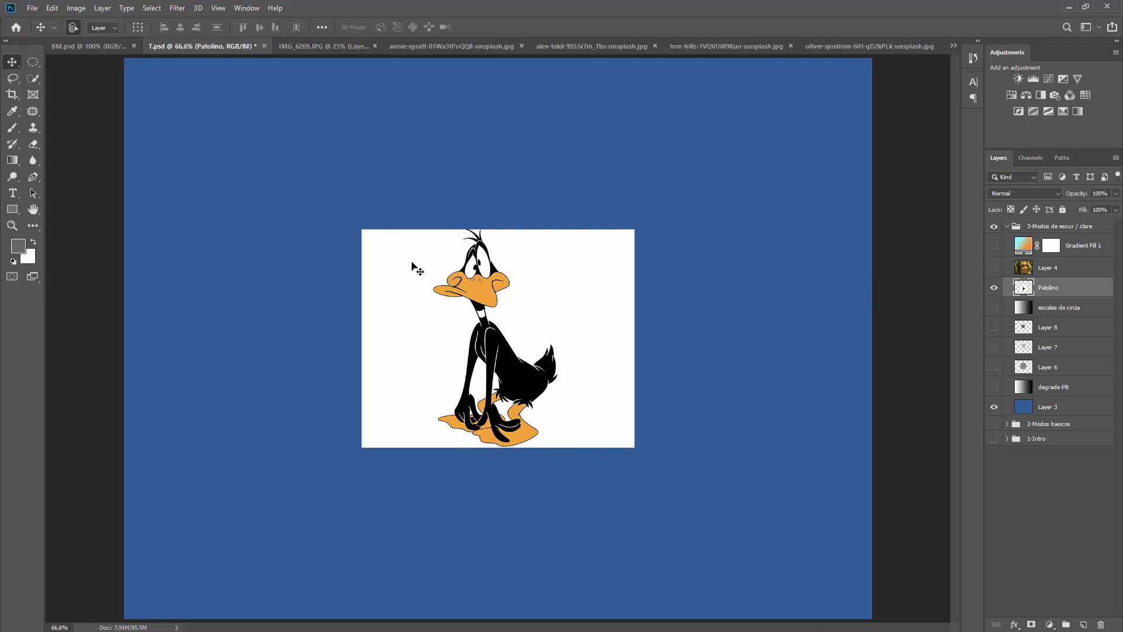
pyautogui.click(1025, 193)
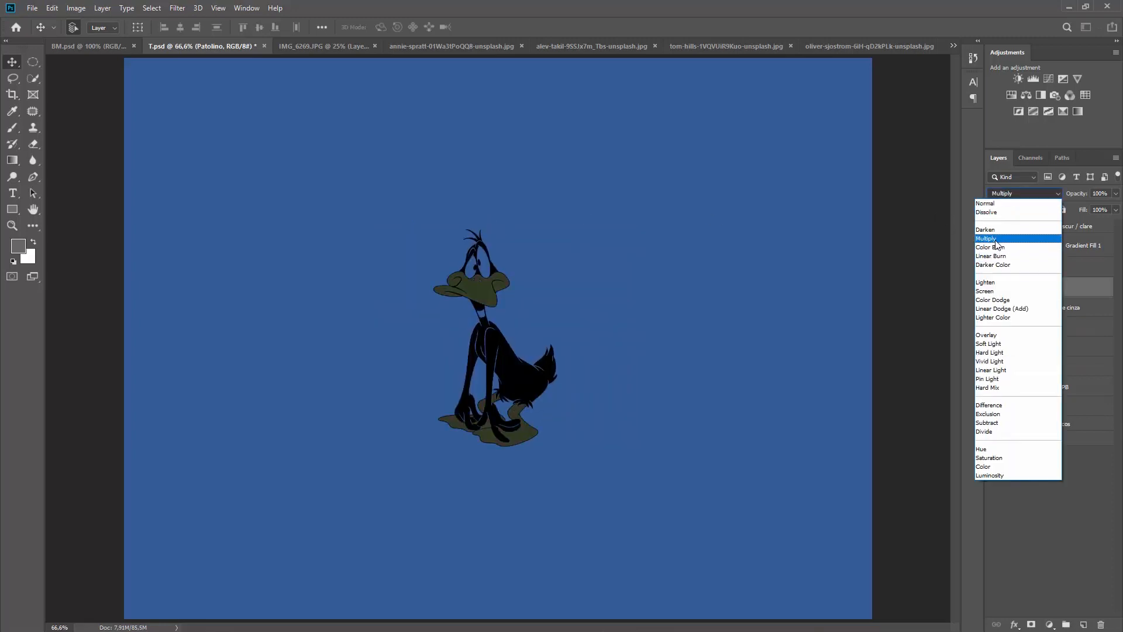
pyautogui.click(997, 238)
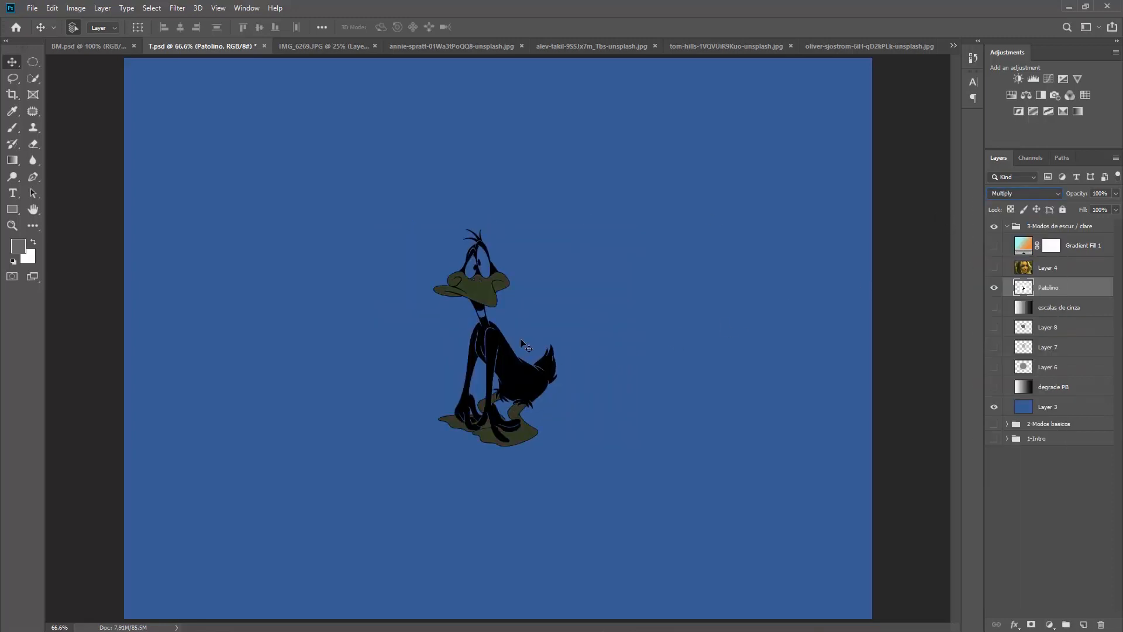
# Switch the Patolino layer to Darken and back to Multiply, comparing both modes closely on the duck's head
pyautogui.hotkey('ctrl', '+')
pyautogui.hotkey('ctrl', '+')
pyautogui.hotkey('ctrl', '+')
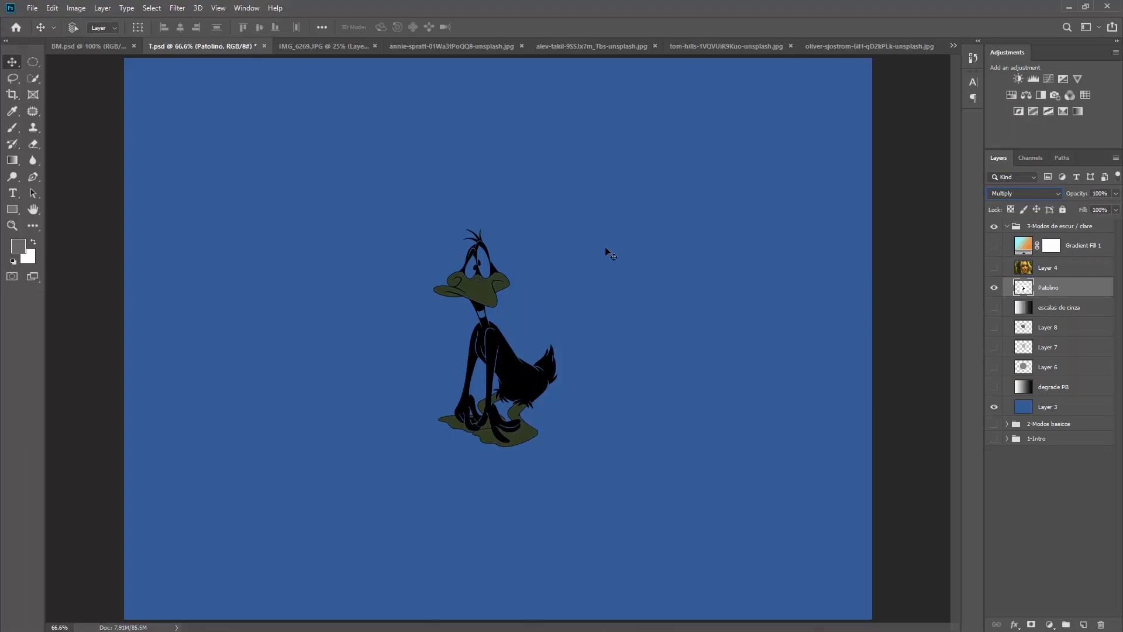
pyautogui.hotkey('ctrl', '-')
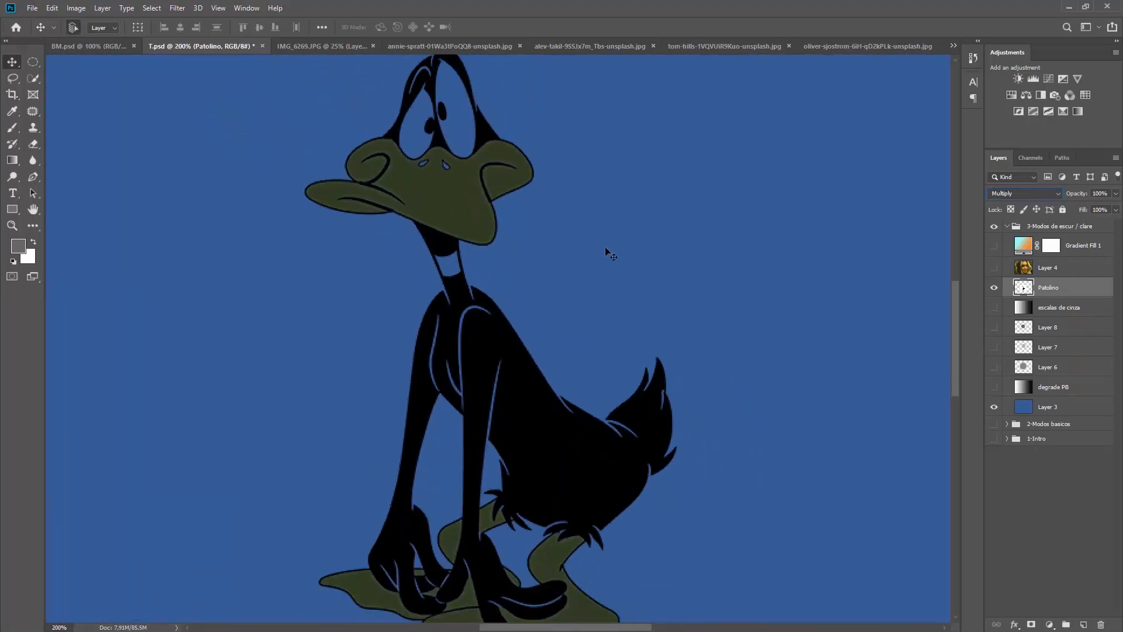
pyautogui.hotkey('ctrl', '+')
pyautogui.hotkey('ctrl', '+')
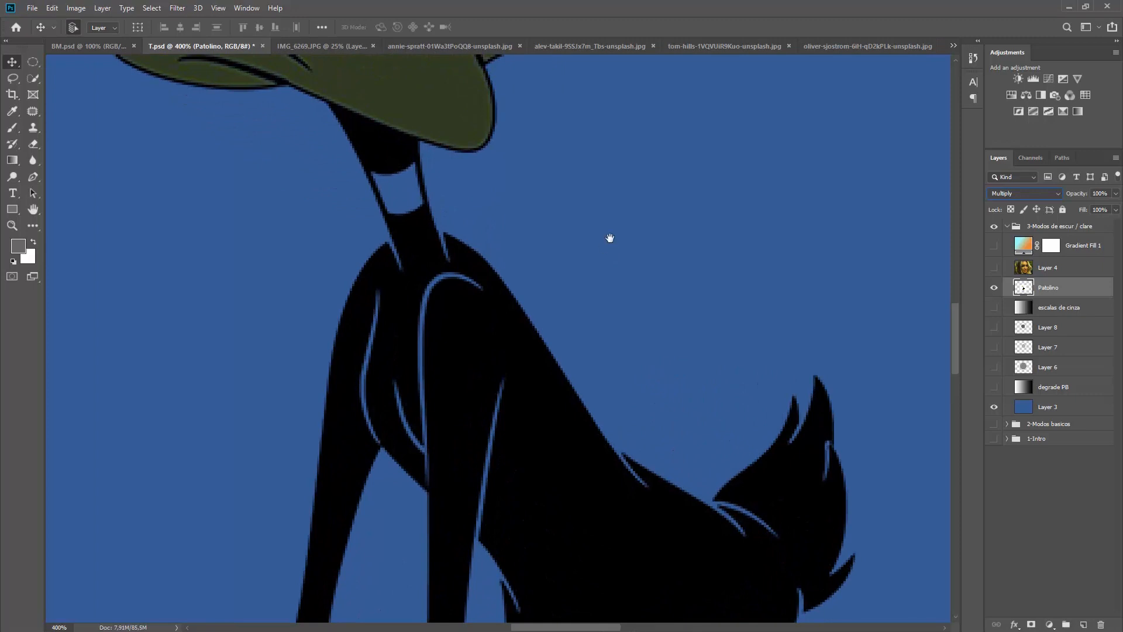
pyautogui.moveTo(610, 238)
pyautogui.mouseDown()
pyautogui.moveTo(604, 348)
pyautogui.moveTo(652, 441)
pyautogui.moveTo(611, 385)
pyautogui.mouseUp()
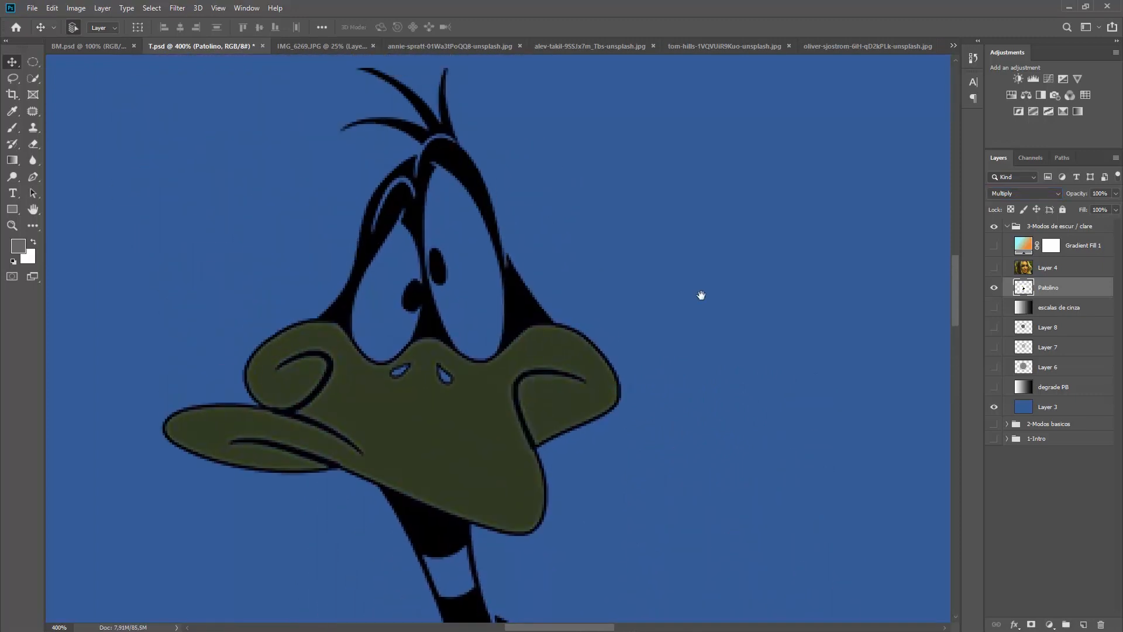
pyautogui.click(1018, 198)
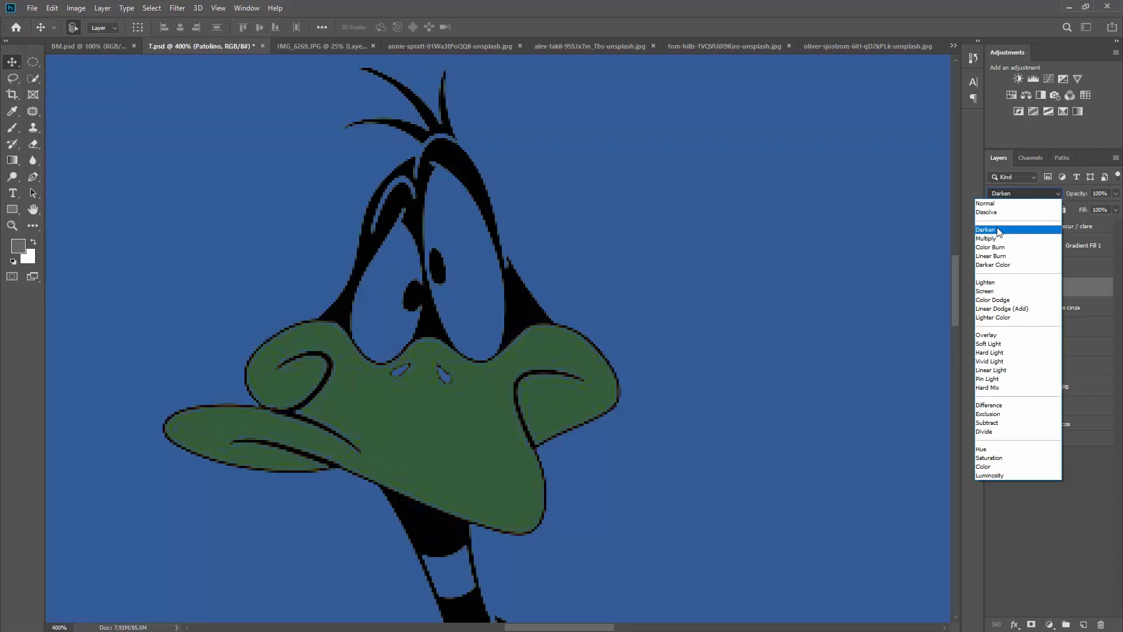
pyautogui.click(998, 230)
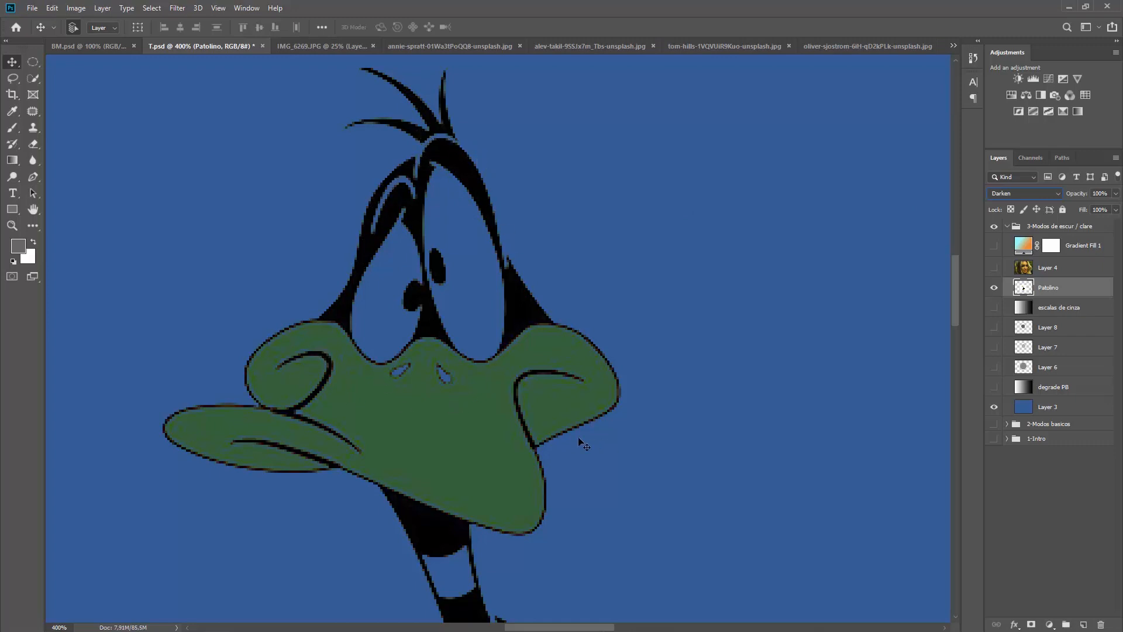
pyautogui.click(1014, 195)
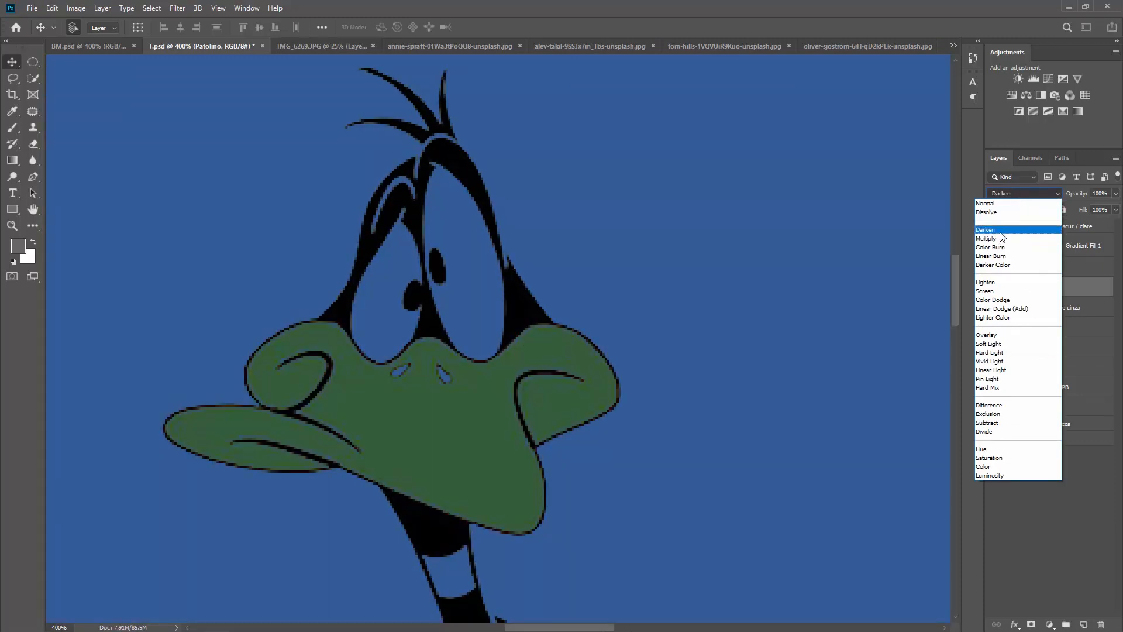
pyautogui.click(1001, 237)
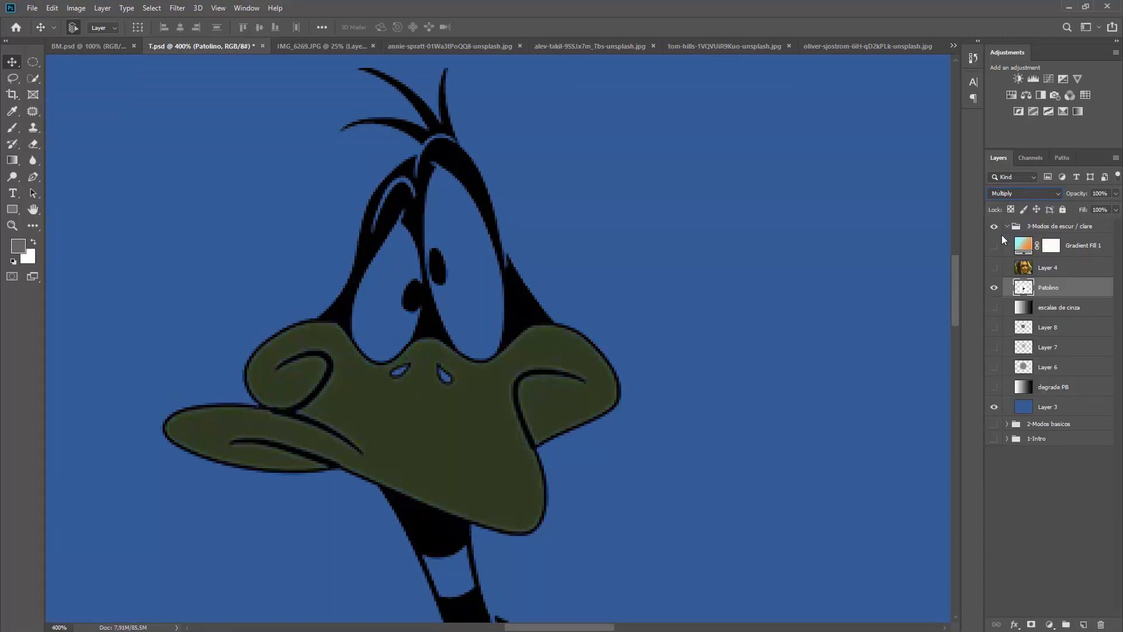
# Create a new empty layer and place it directly below the Patolino layer
pyautogui.click(1062, 462)
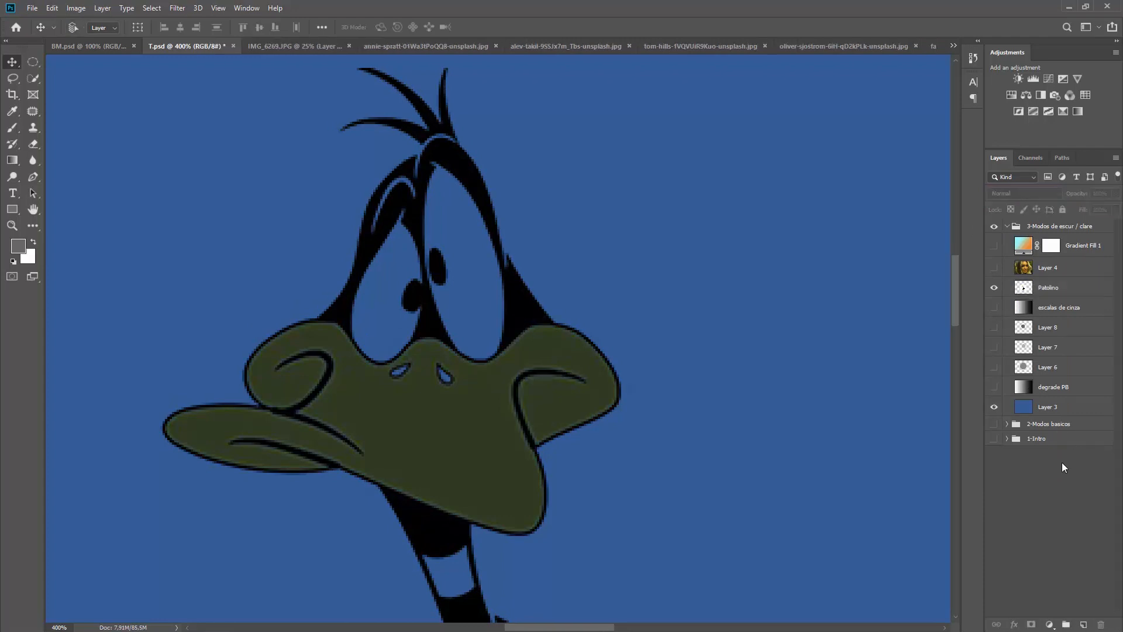
pyautogui.hotkey('ctrl', '0')
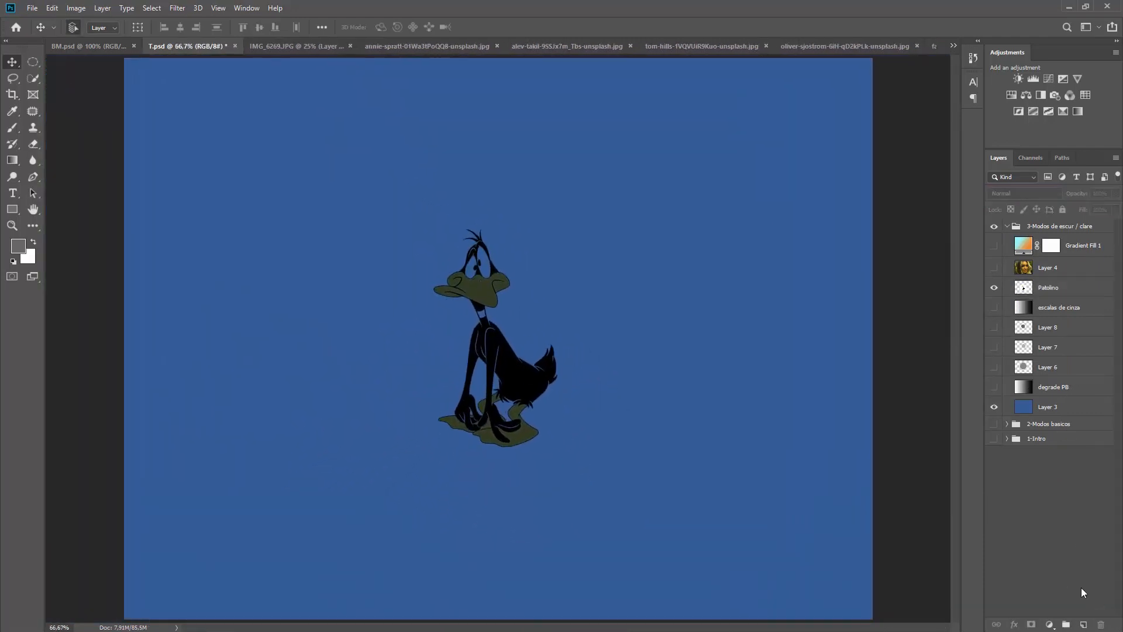
pyautogui.click(1082, 625)
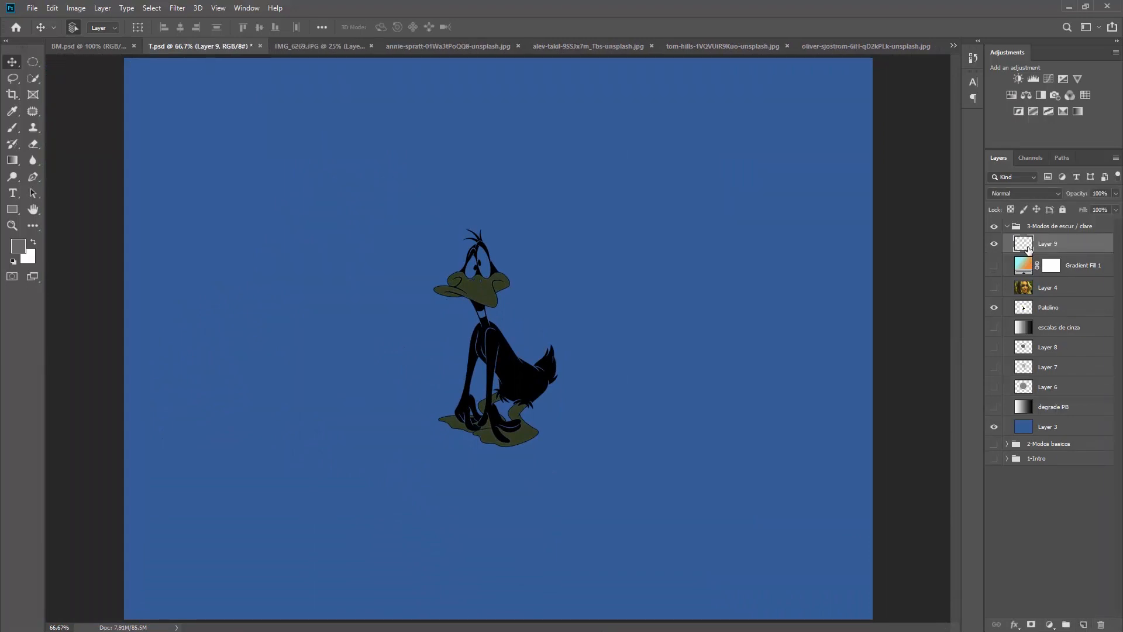
pyautogui.moveTo(1030, 250); pyautogui.dragTo(1027, 315)
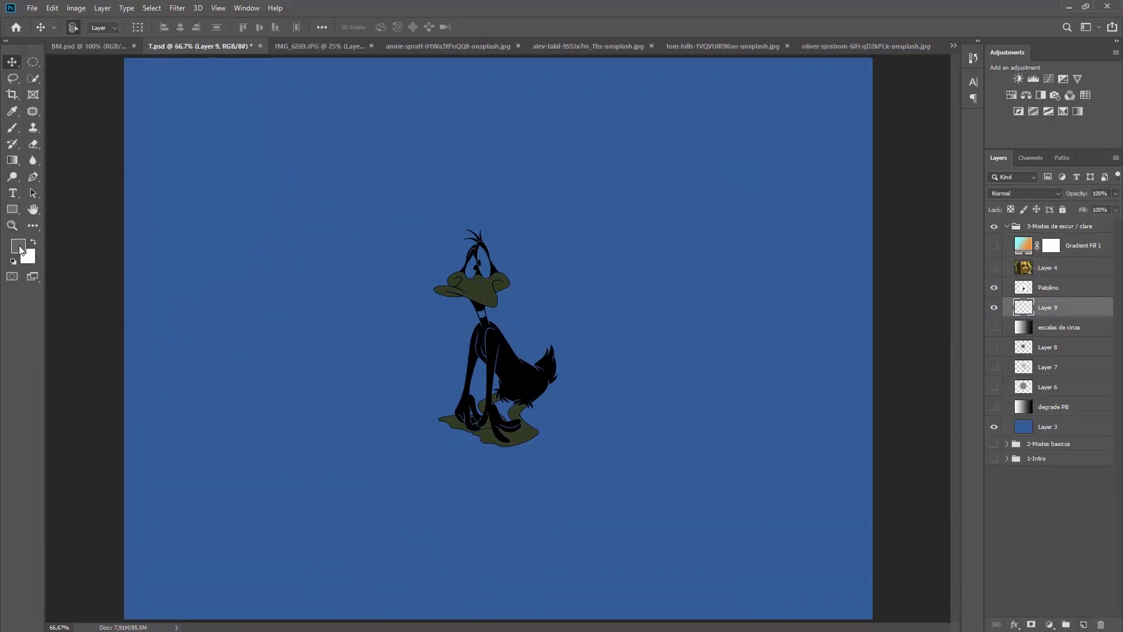
# Fill the new layer with light gray using the Paint Bucket, and toggle the Patolino layer to check the background
pyautogui.click(18, 247)
pyautogui.moveTo(624, 133)
pyautogui.mouseDown()
pyautogui.moveTo(596, 125)
pyautogui.moveTo(604, 136)
pyautogui.mouseUp()
pyautogui.click(883, 103)
pyautogui.moveTo(12, 160); pyautogui.dragTo(58, 172)
pyautogui.click(655, 305)
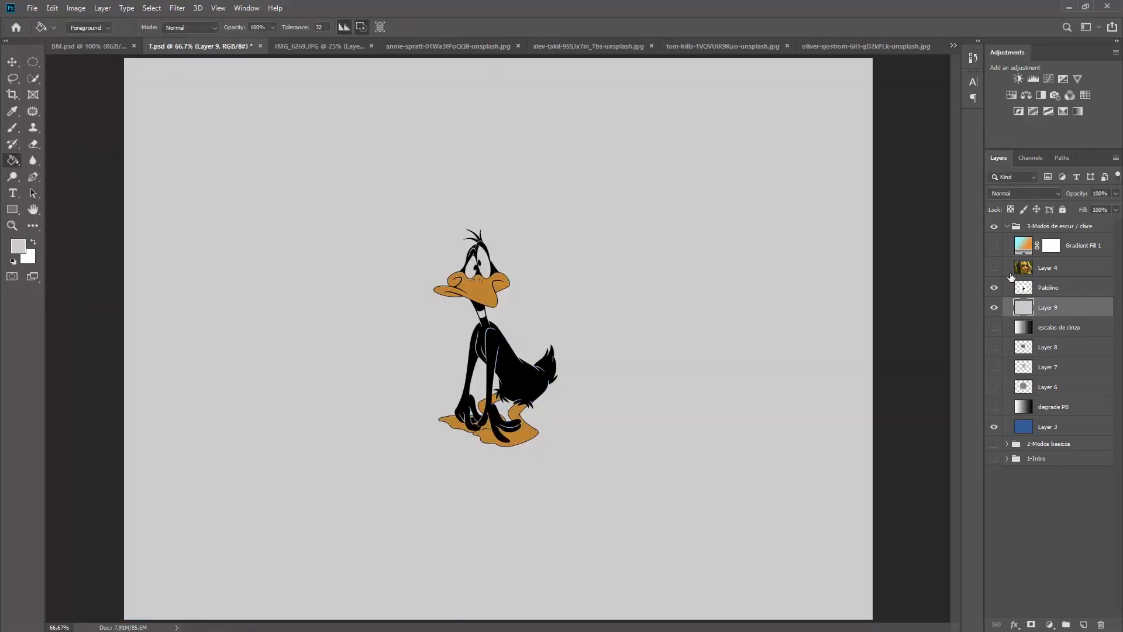
pyautogui.click(993, 289)
pyautogui.click(993, 289)
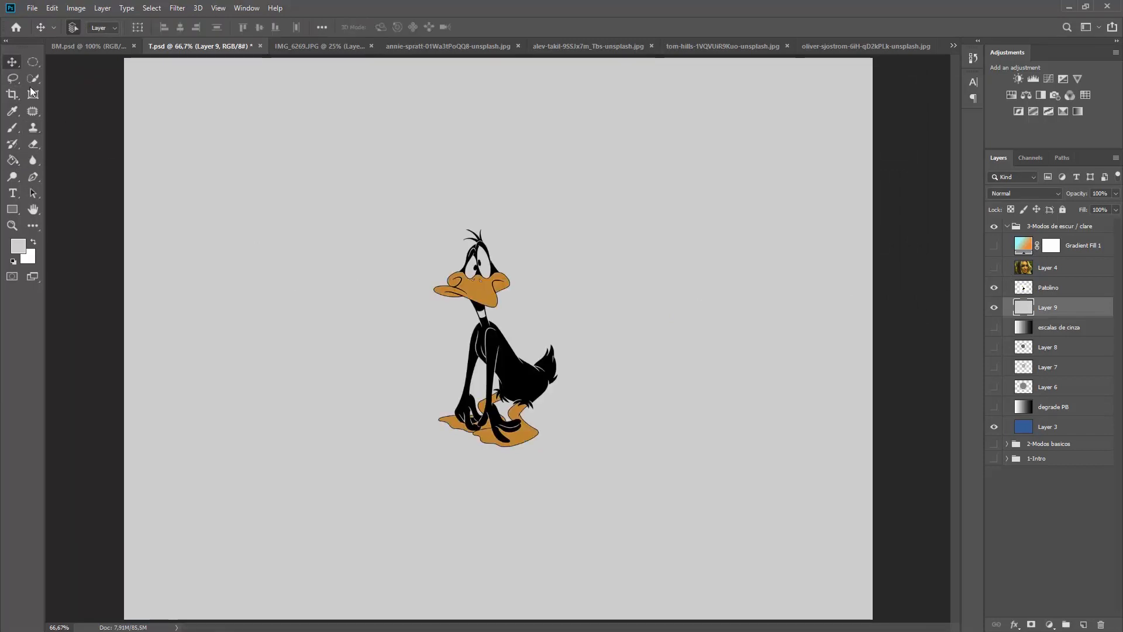
# Move the Patolino layer's duck to the right, centred at about X 1159, Y 743 px, and check its bounds with Free Transform
pyautogui.click(12, 61)
pyautogui.click(1028, 288)
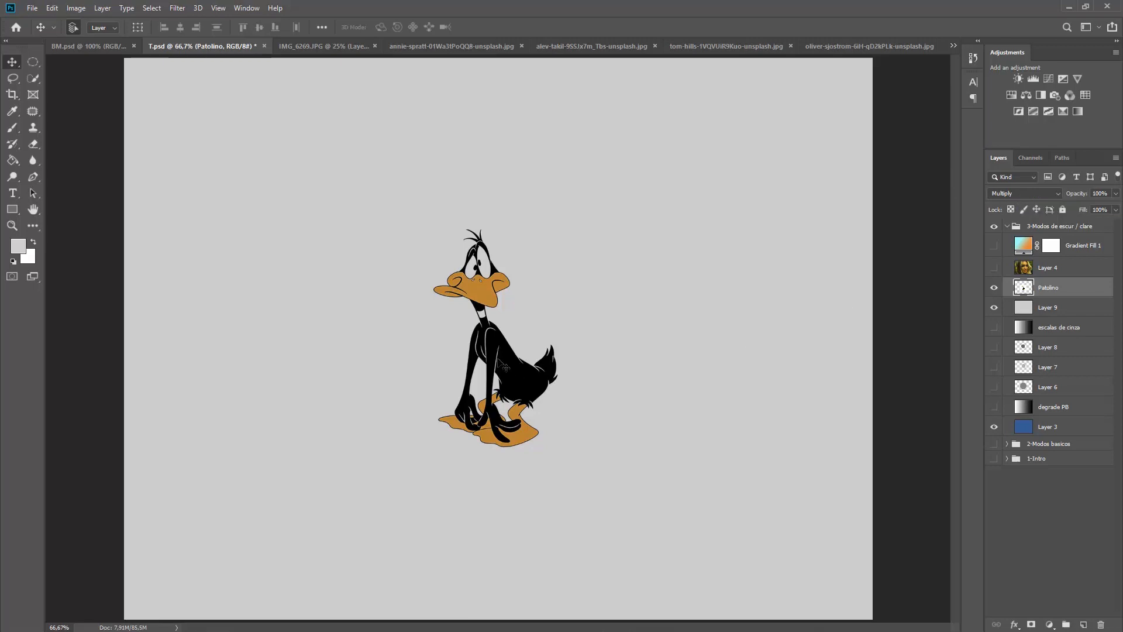
pyautogui.moveTo(504, 367); pyautogui.dragTo(581, 378)
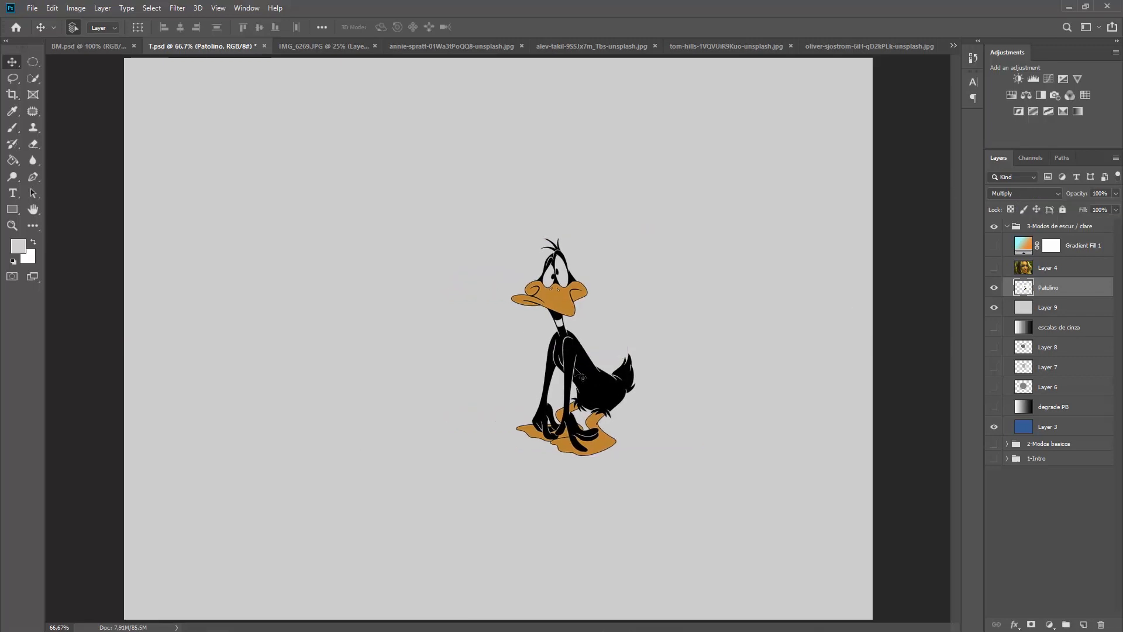
pyautogui.hotkey('ctrl', 't')
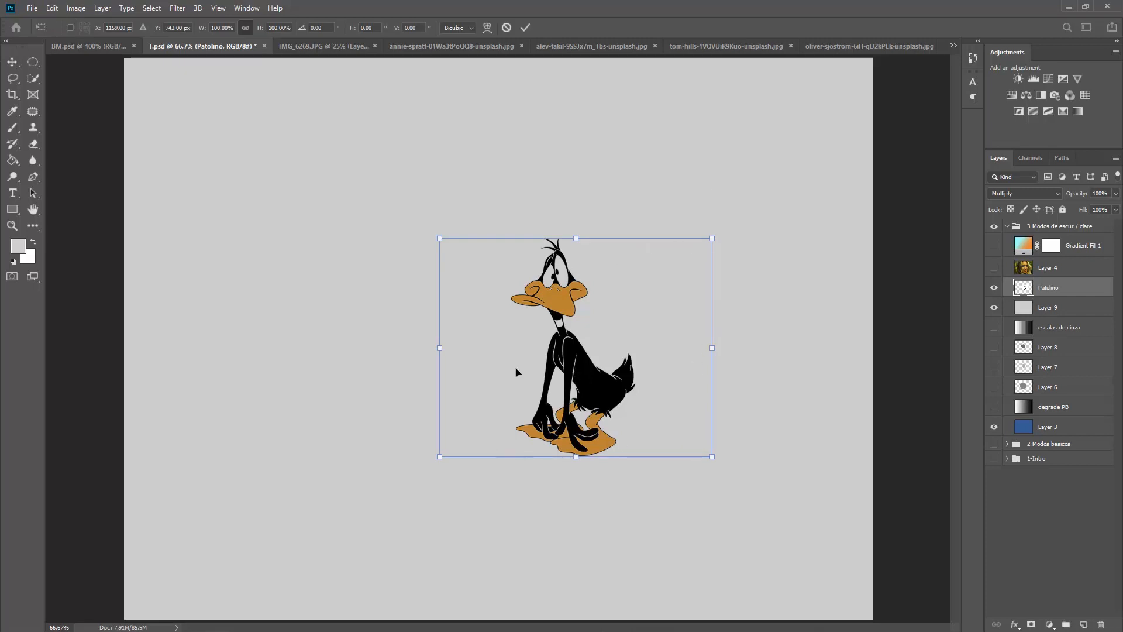
pyautogui.press('Return')
# Switch the Patolino layer to Normal and back to Multiply to compare how its white background behaves over gray
pyautogui.click(1033, 192)
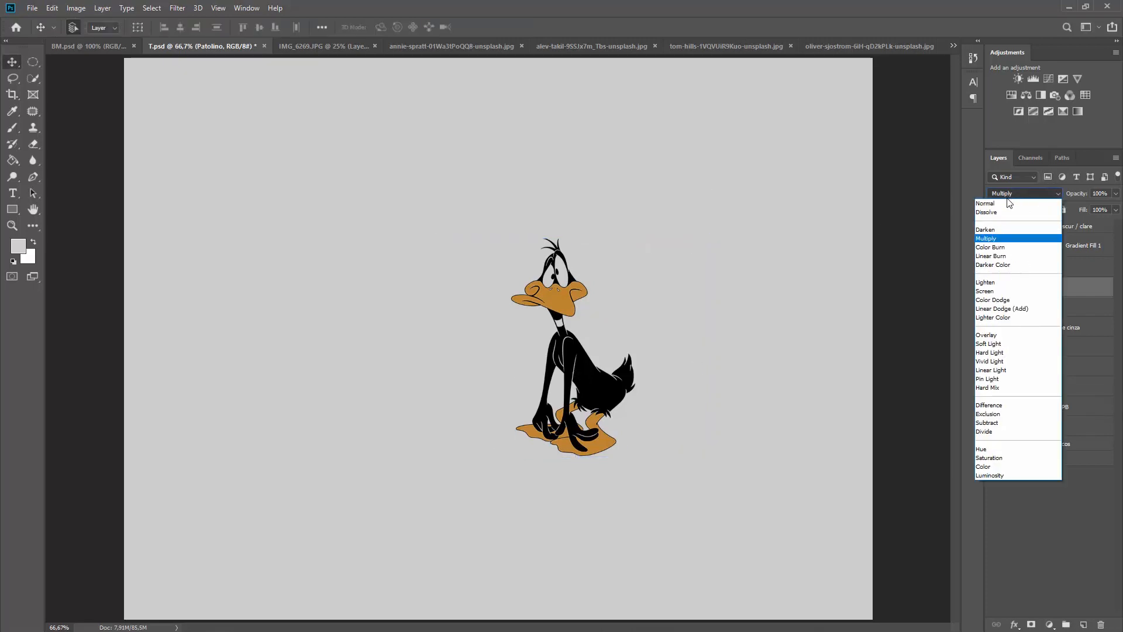
pyautogui.click(1003, 204)
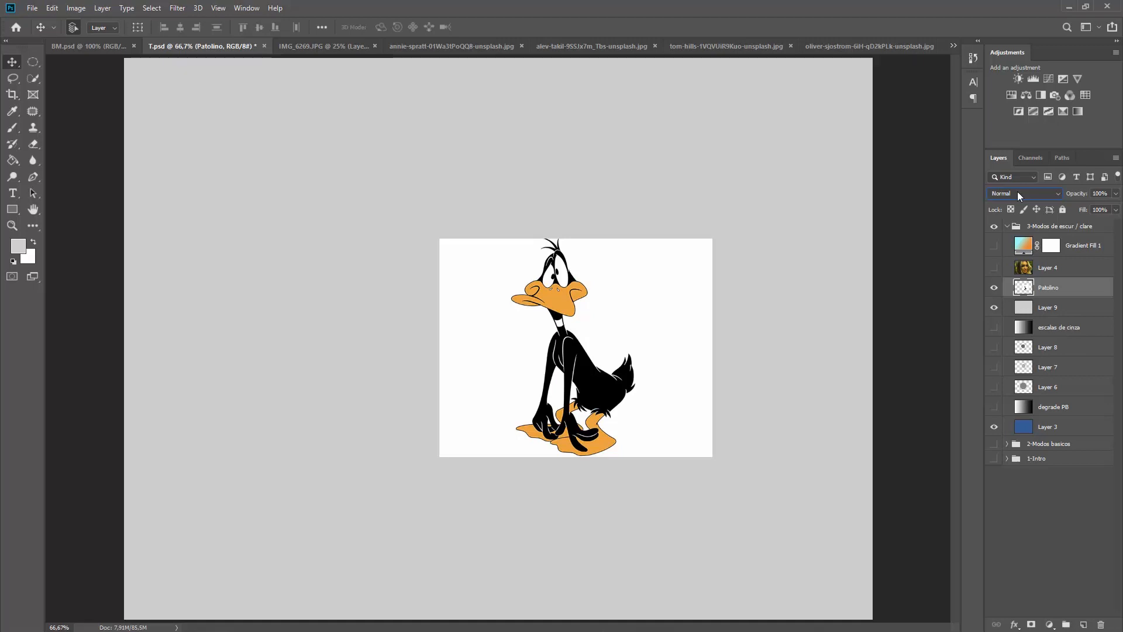
pyautogui.click(1017, 191)
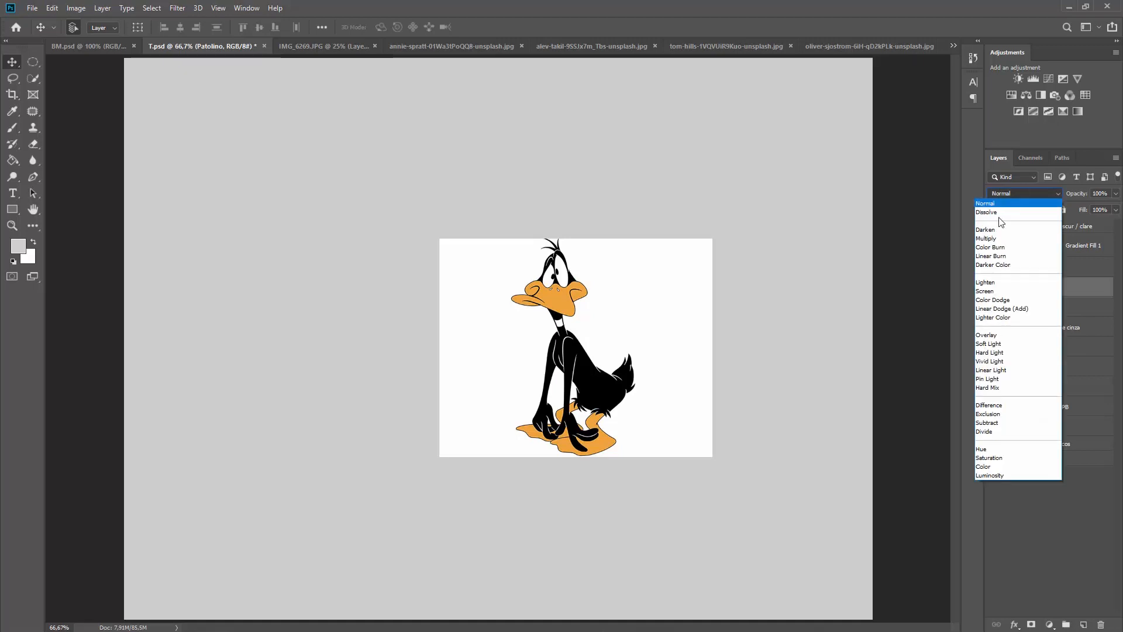
pyautogui.click(995, 235)
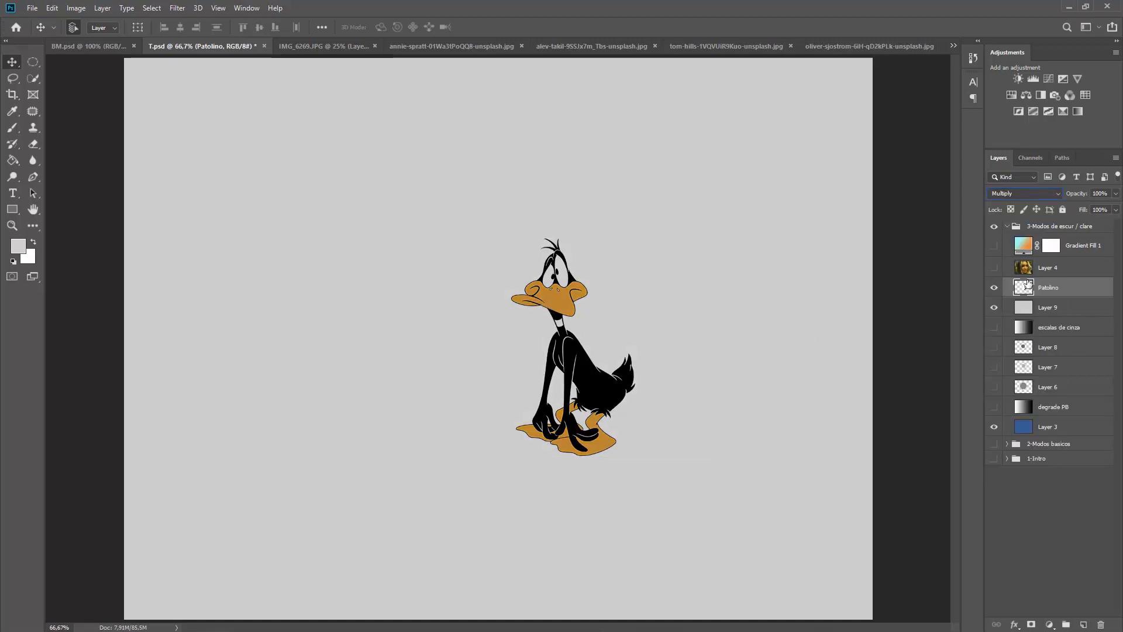
# Toggle the gray Layer 9 and leave it hidden, inspecting the multiplied duck over the blue layer
pyautogui.click(995, 309)
pyautogui.click(995, 308)
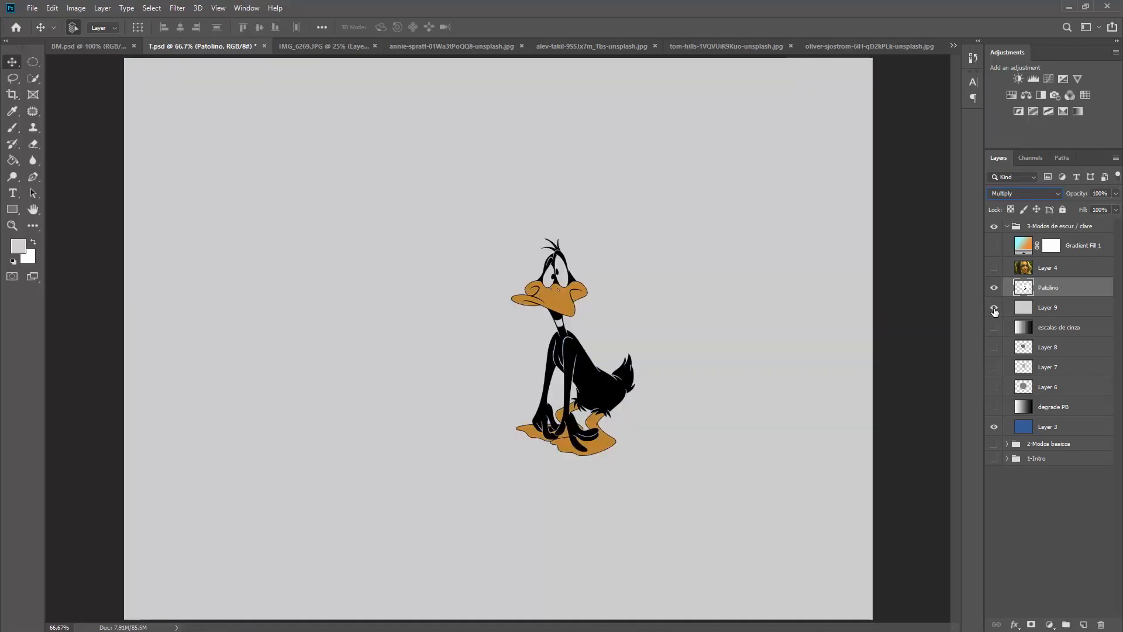
pyautogui.click(994, 309)
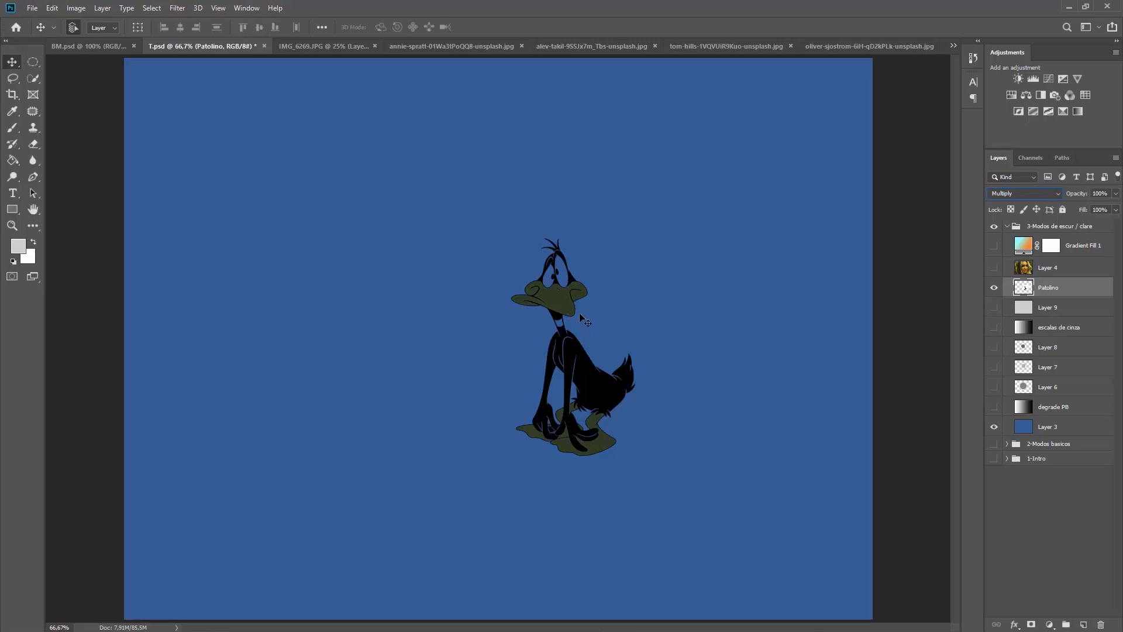
pyautogui.hotkey('ctrl', '+')
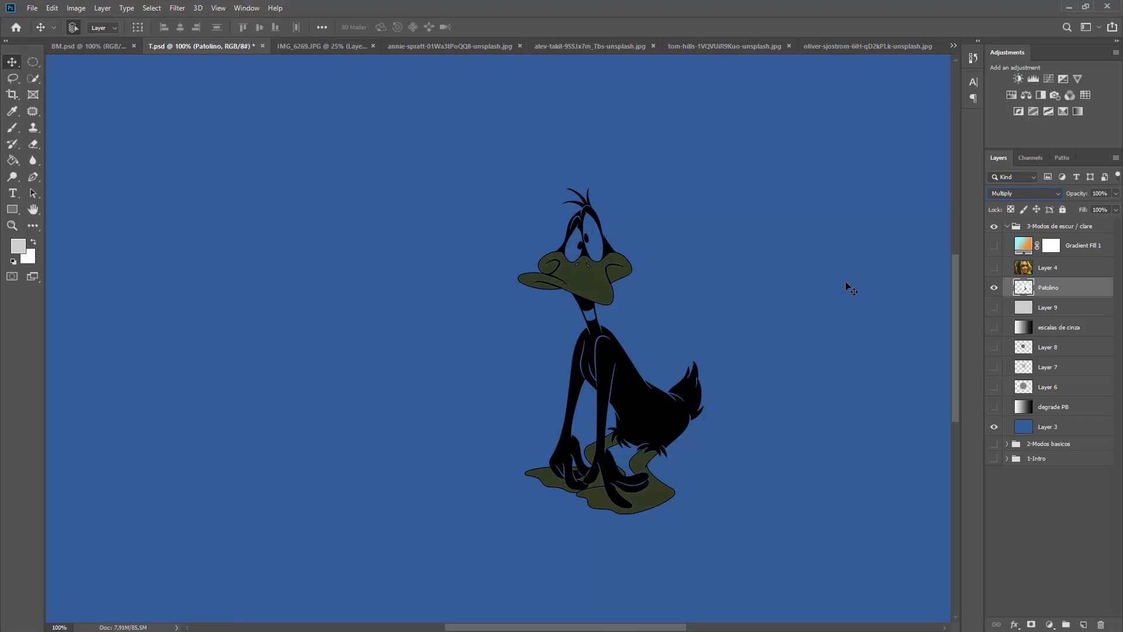
pyautogui.hotkey('ctrl', '-')
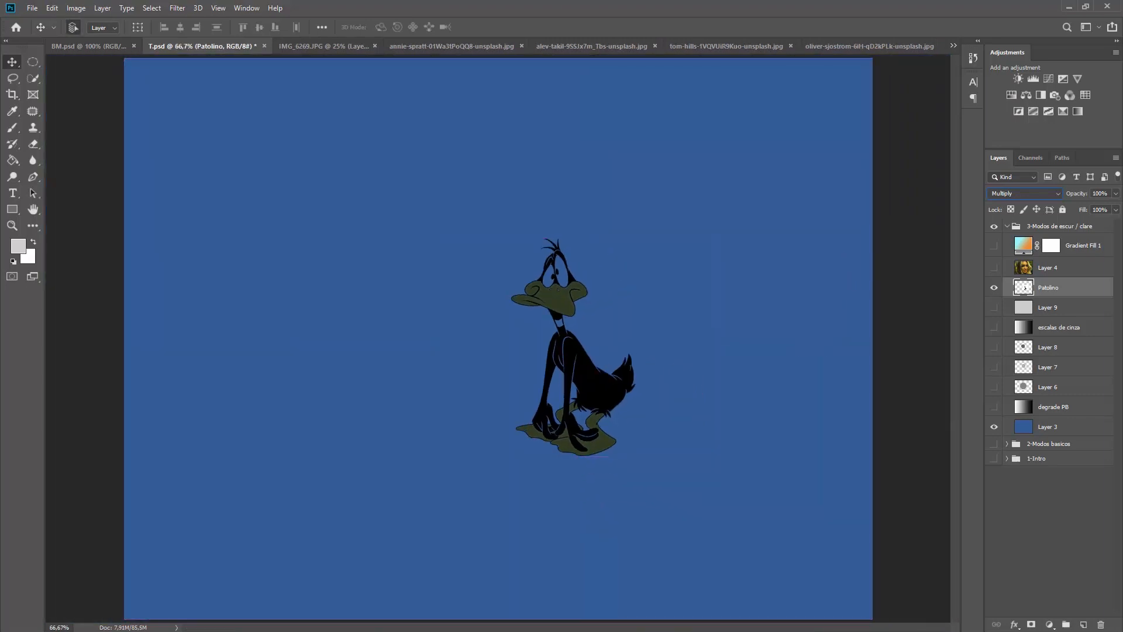
# Hide the Patolino layer, show Layer 4 and Gradient Fill 1, and select the gradient fill layer
pyautogui.click(995, 289)
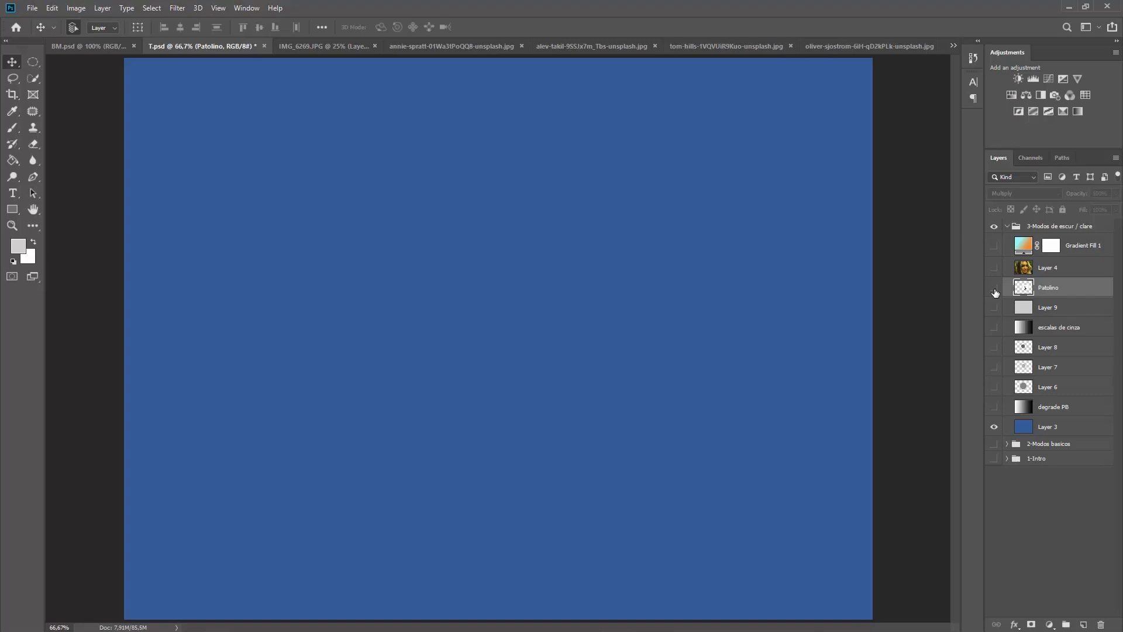
pyautogui.click(1009, 227)
pyautogui.click(1007, 226)
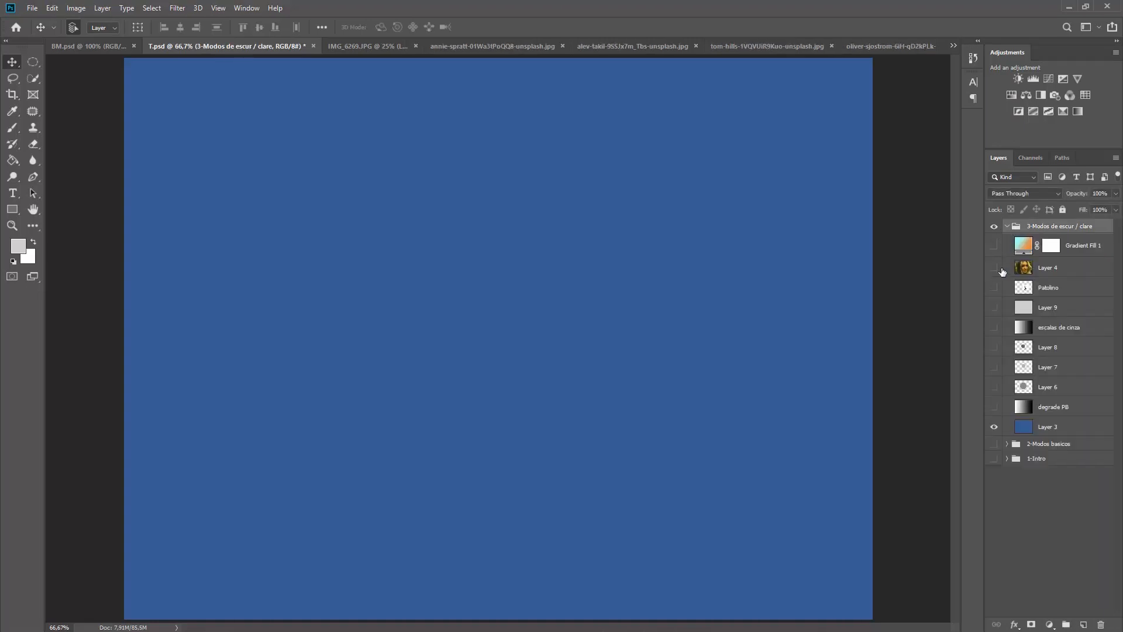
pyautogui.click(994, 268)
pyautogui.click(994, 246)
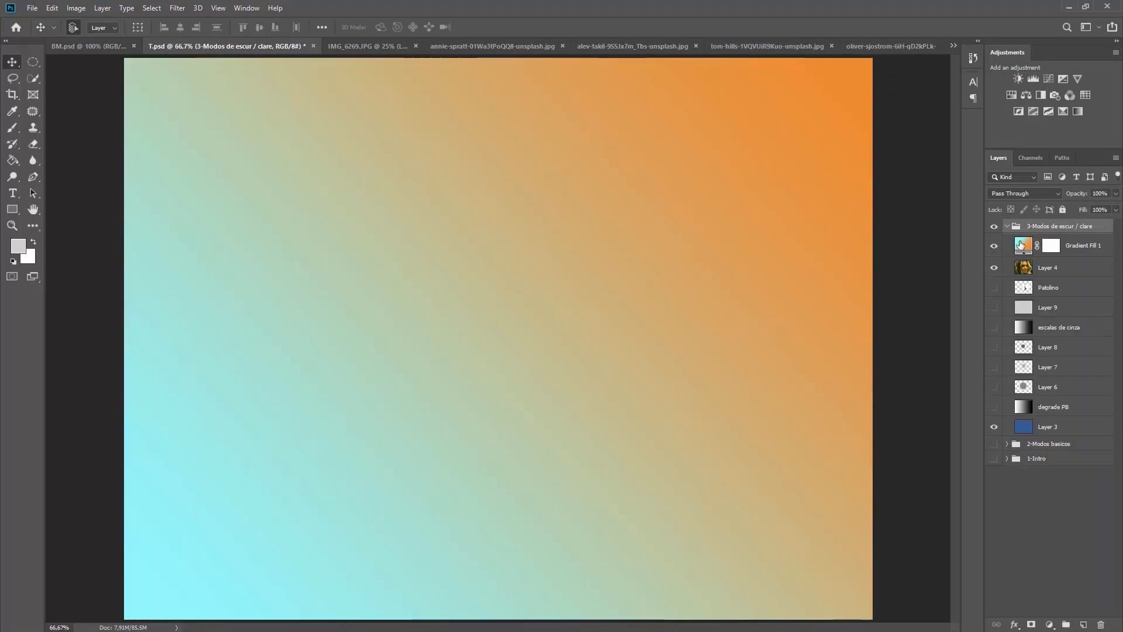
pyautogui.click(1008, 248)
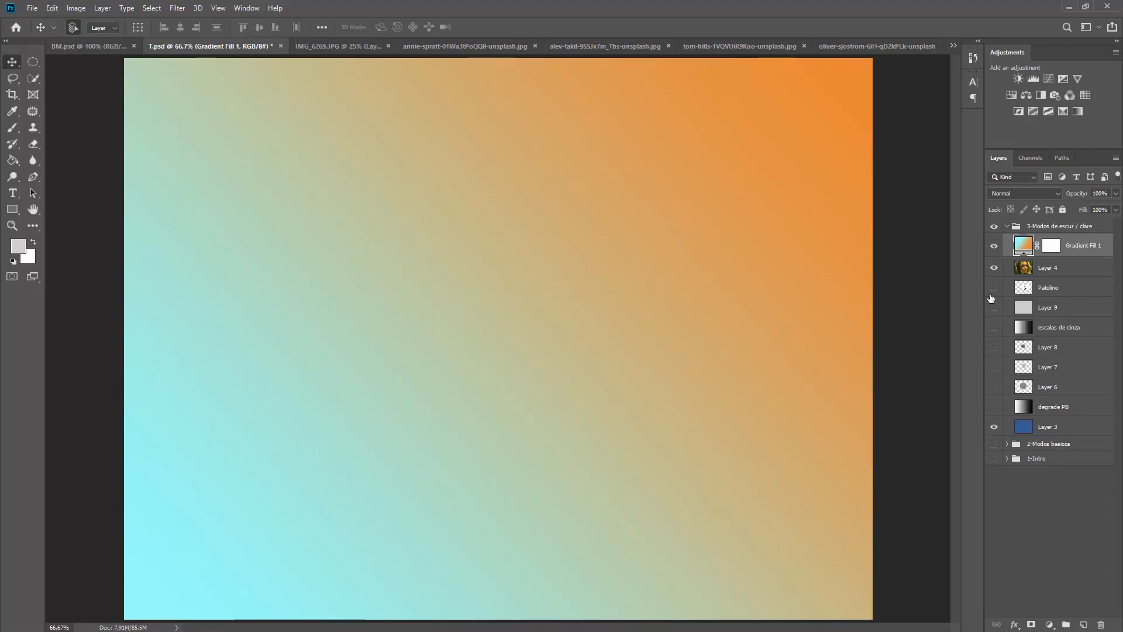
# Toggle Gradient Fill 1 to compare it with the portrait below, and set its blend mode to Color Burn
pyautogui.click(996, 246)
pyautogui.click(995, 247)
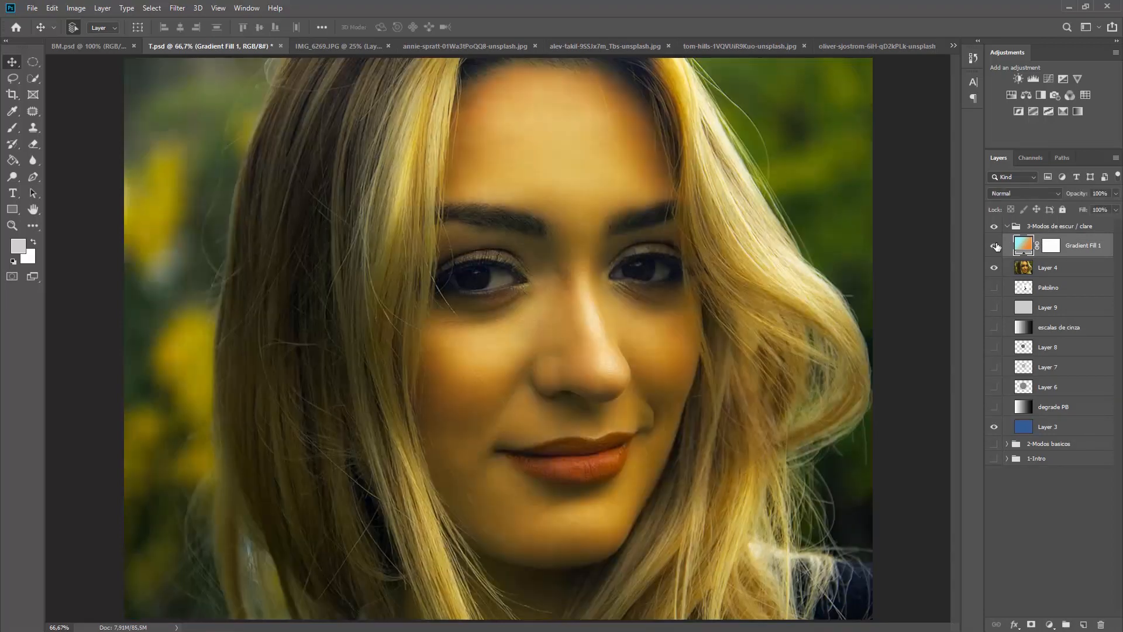
pyautogui.click(1021, 195)
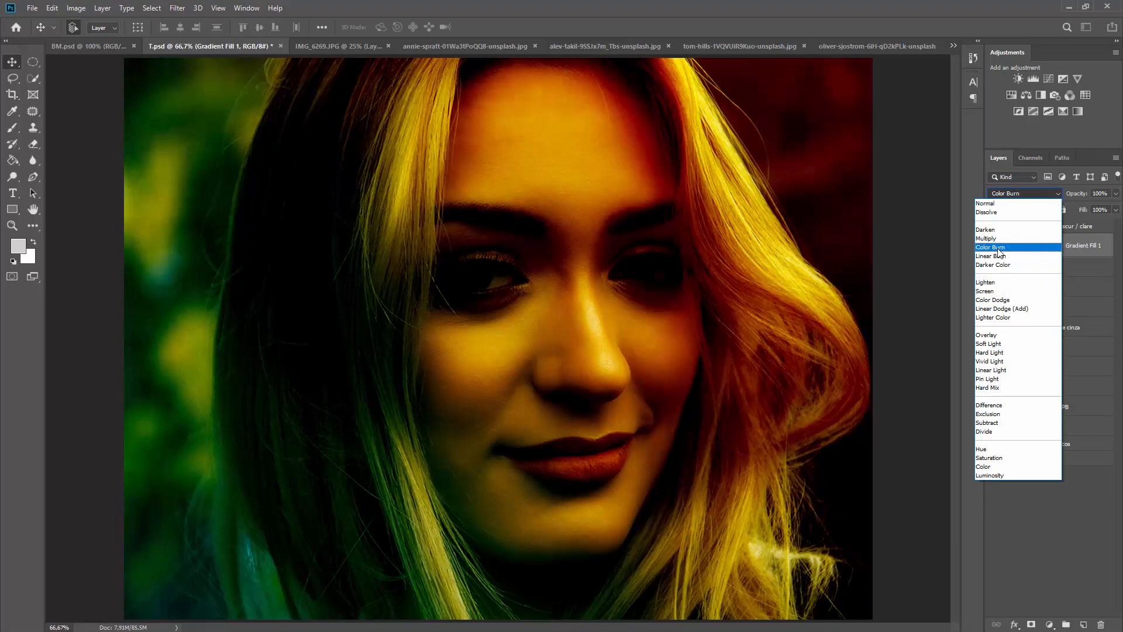
pyautogui.click(998, 248)
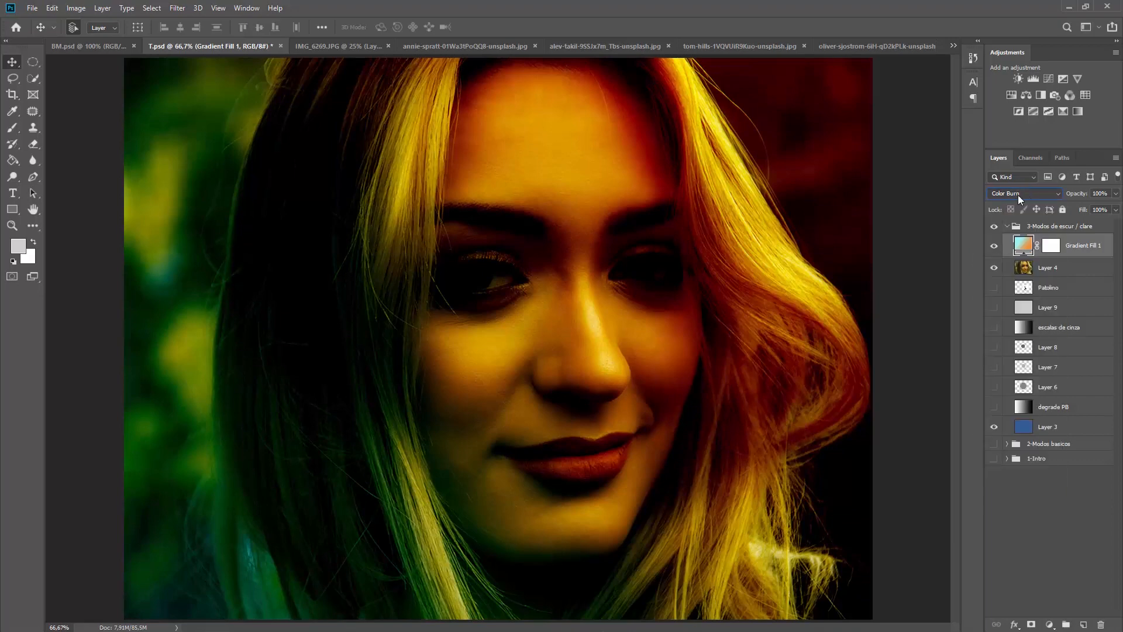
# Try Gradient Fill 1 in Color Burn at 55% opacity and 55% fill, and return both to 100%
pyautogui.click(1018, 194)
pyautogui.click(1008, 250)
pyautogui.moveTo(1077, 199)
pyautogui.mouseDown()
pyautogui.moveTo(1044, 201)
pyautogui.moveTo(1063, 215)
pyautogui.moveTo(1053, 216)
pyautogui.mouseUp()
pyautogui.write('55')
pyautogui.press('Return')
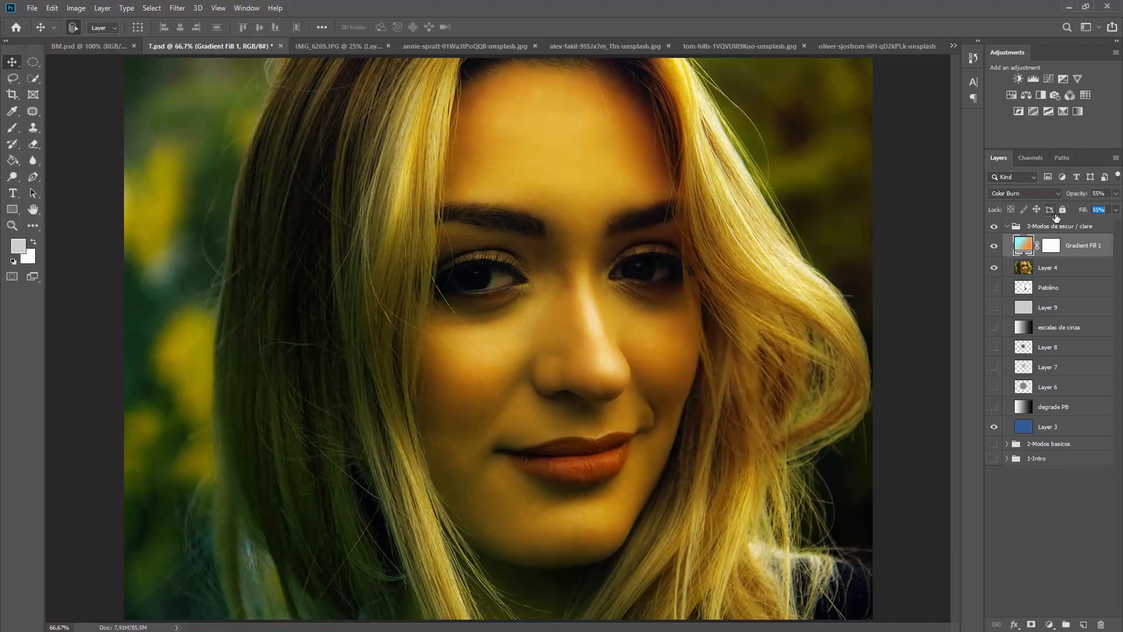
pyautogui.moveTo(1055, 217); pyautogui.dragTo(1056, 217)
pyautogui.moveTo(1084, 212); pyautogui.dragTo(1121, 199)
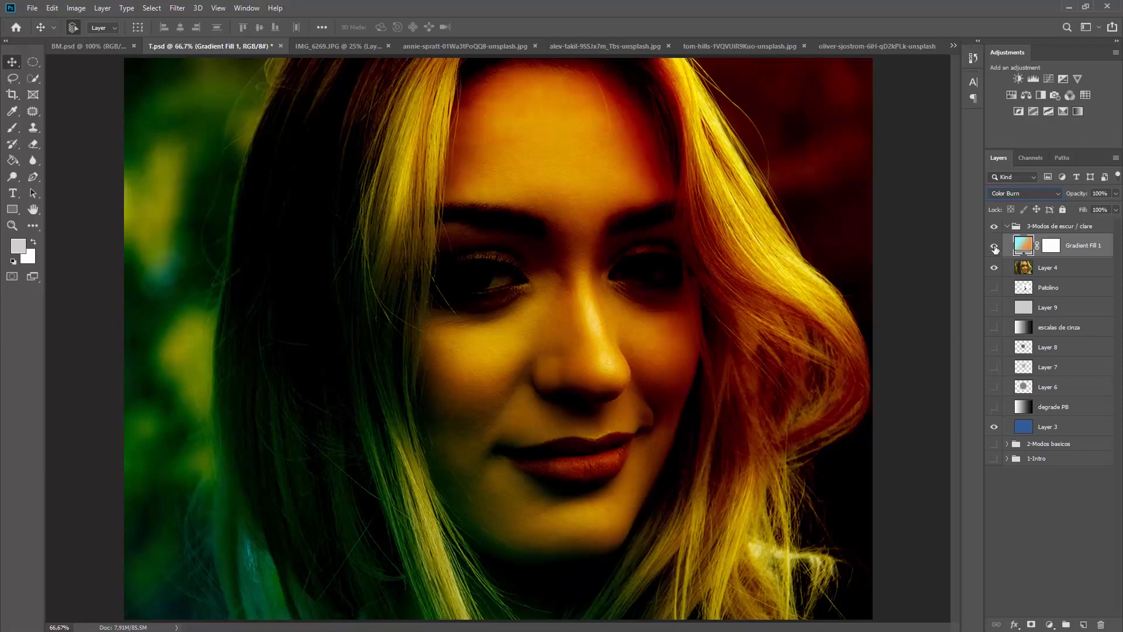
# Hide Gradient Fill 1 and Layer 4, and show and select the escalas de cinza layer over the blue
pyautogui.click(994, 246)
pyautogui.click(995, 268)
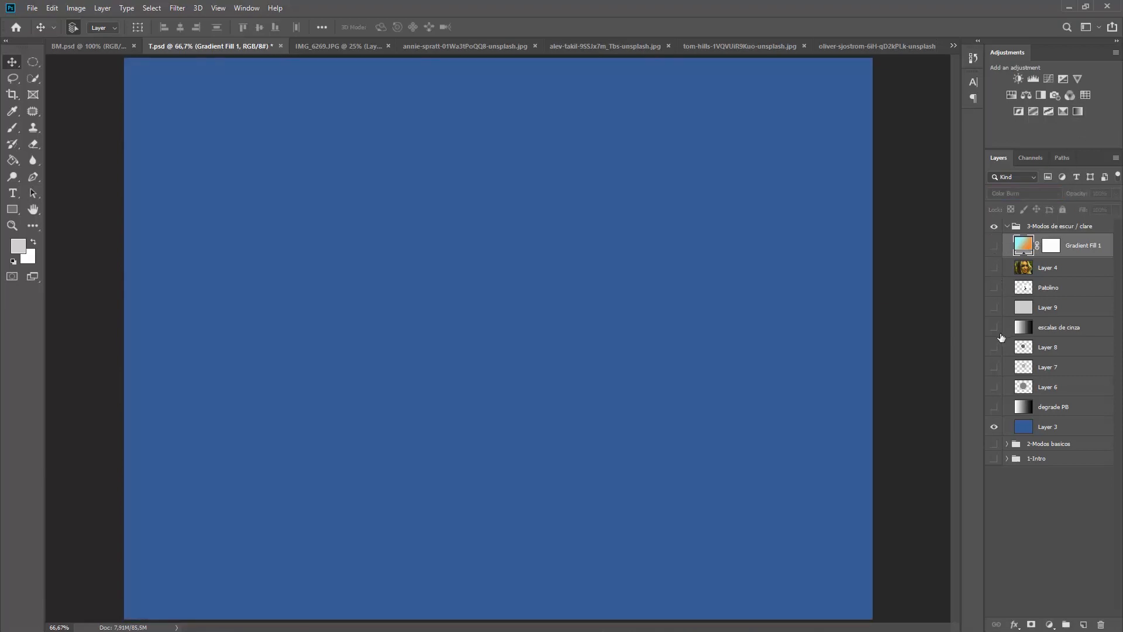
pyautogui.click(994, 328)
pyautogui.click(1023, 331)
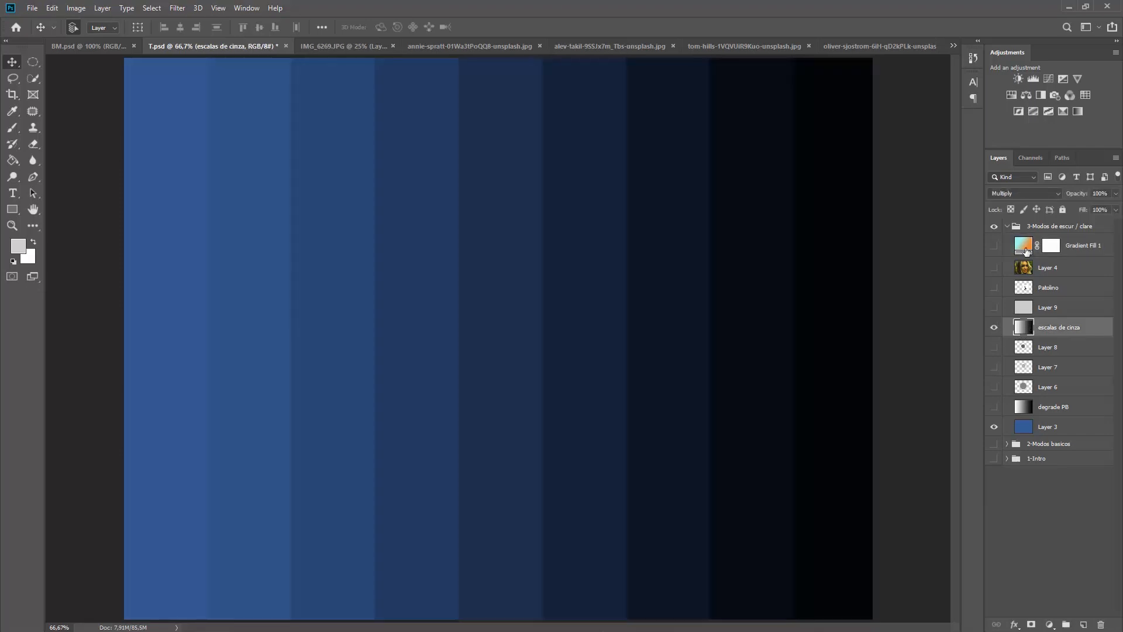
# Switch the escalas de cinza layer through Color Burn and Linear Burn to compare them, ending on Darker Color
pyautogui.click(1027, 194)
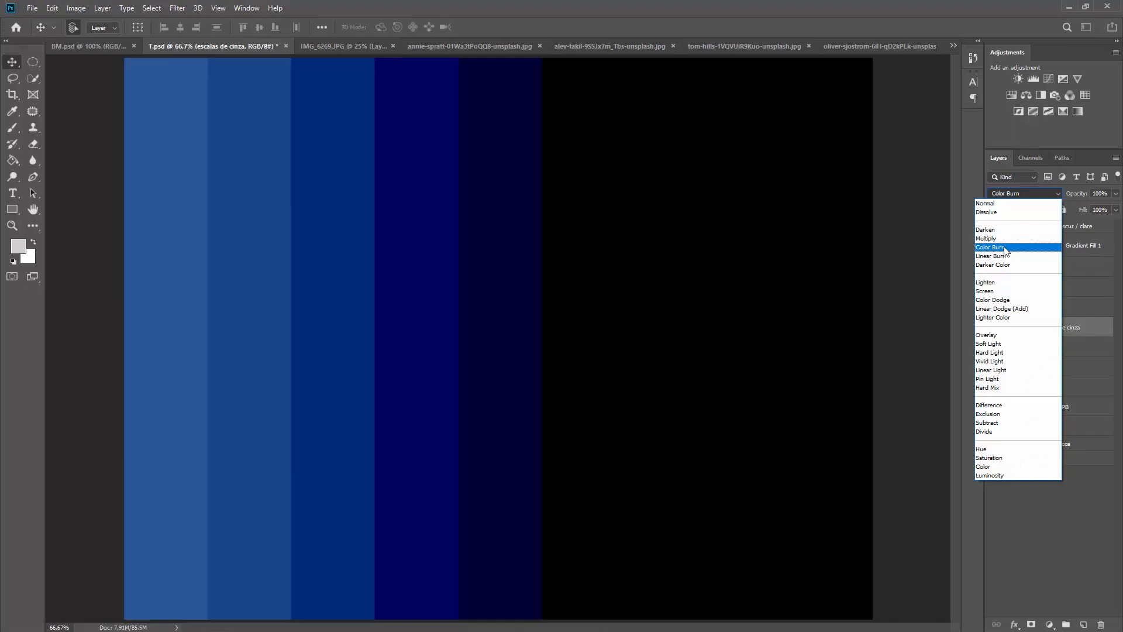
pyautogui.click(1004, 247)
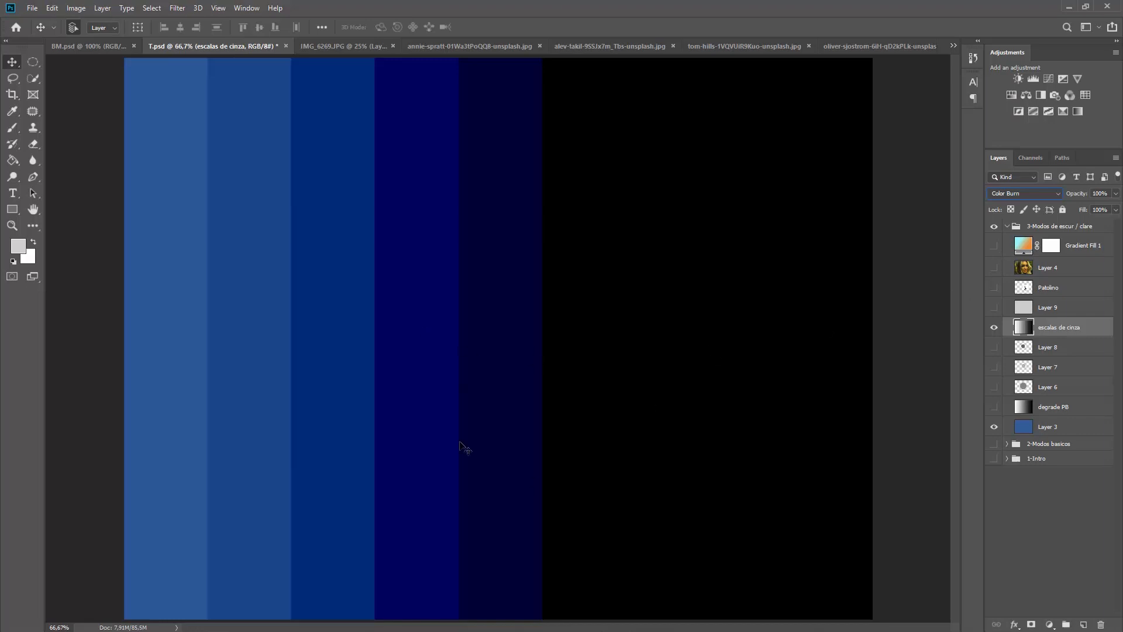
pyautogui.click(1024, 195)
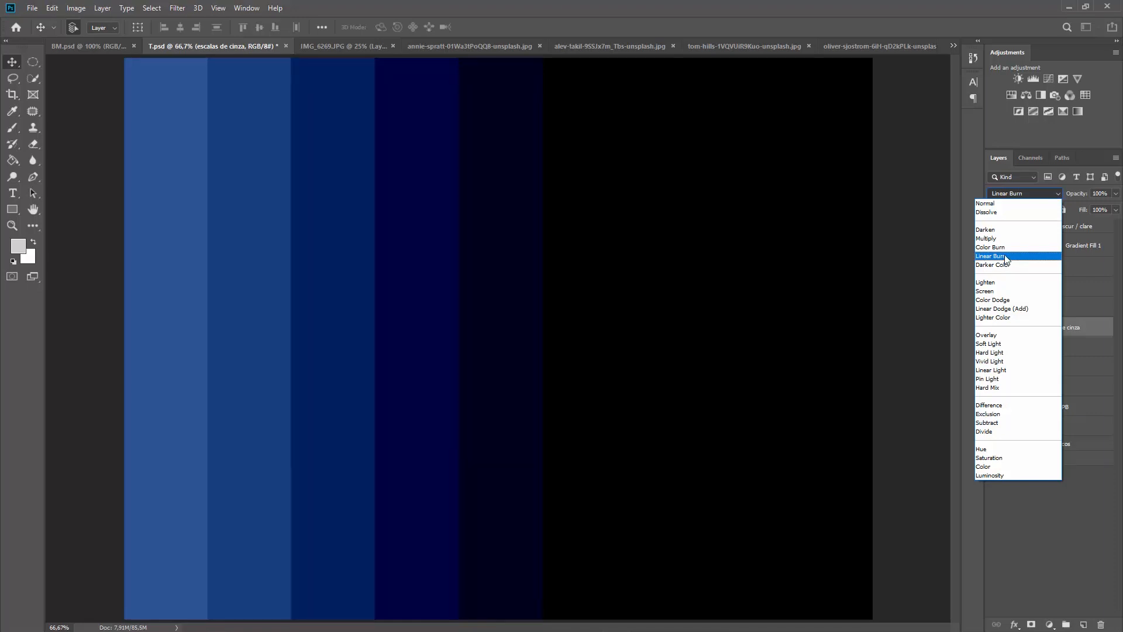
pyautogui.click(1006, 257)
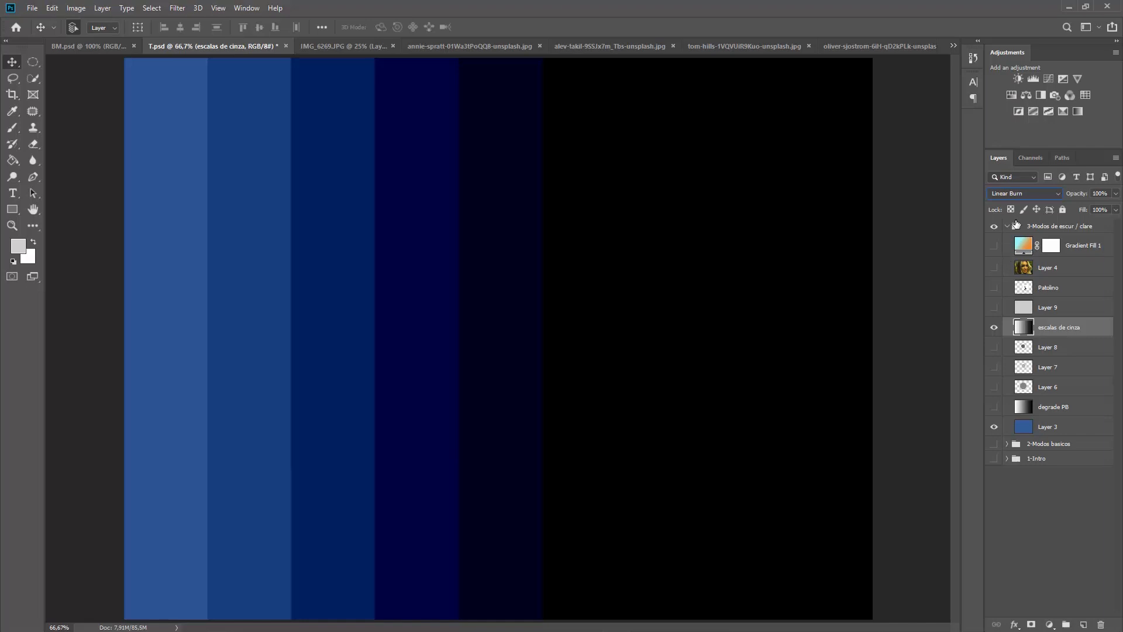
pyautogui.click(1012, 194)
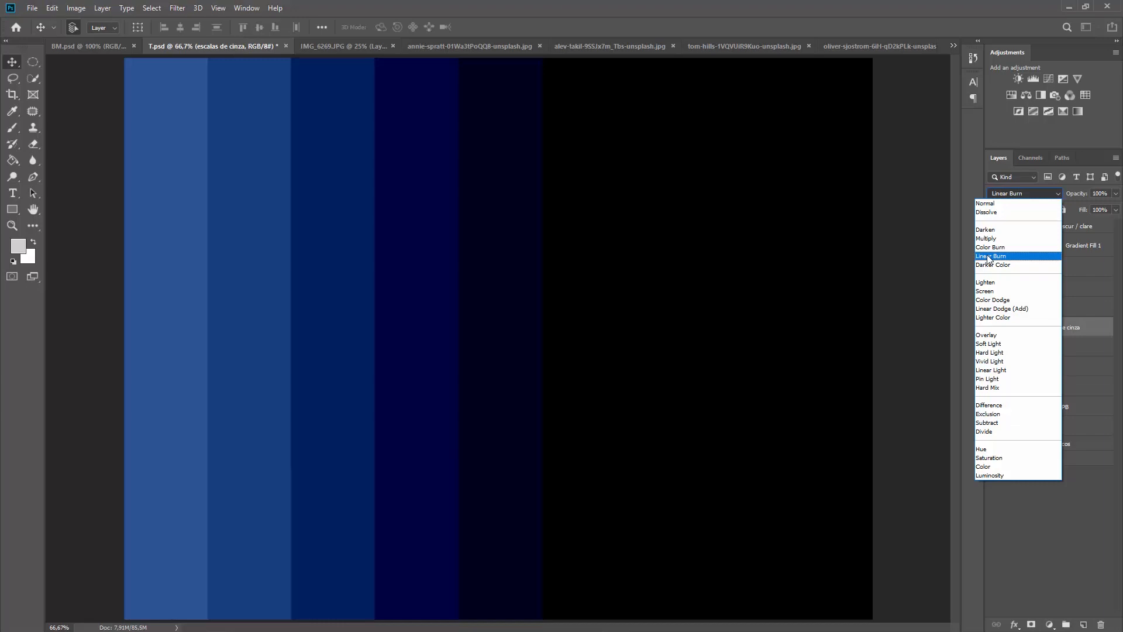
pyautogui.click(989, 258)
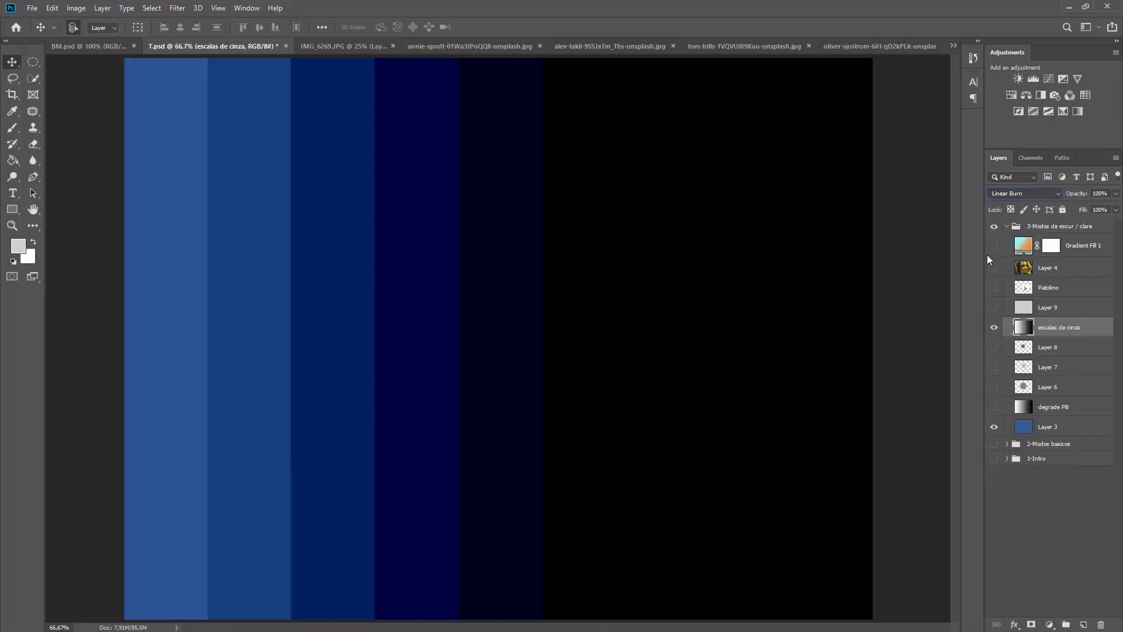
pyautogui.click(1025, 193)
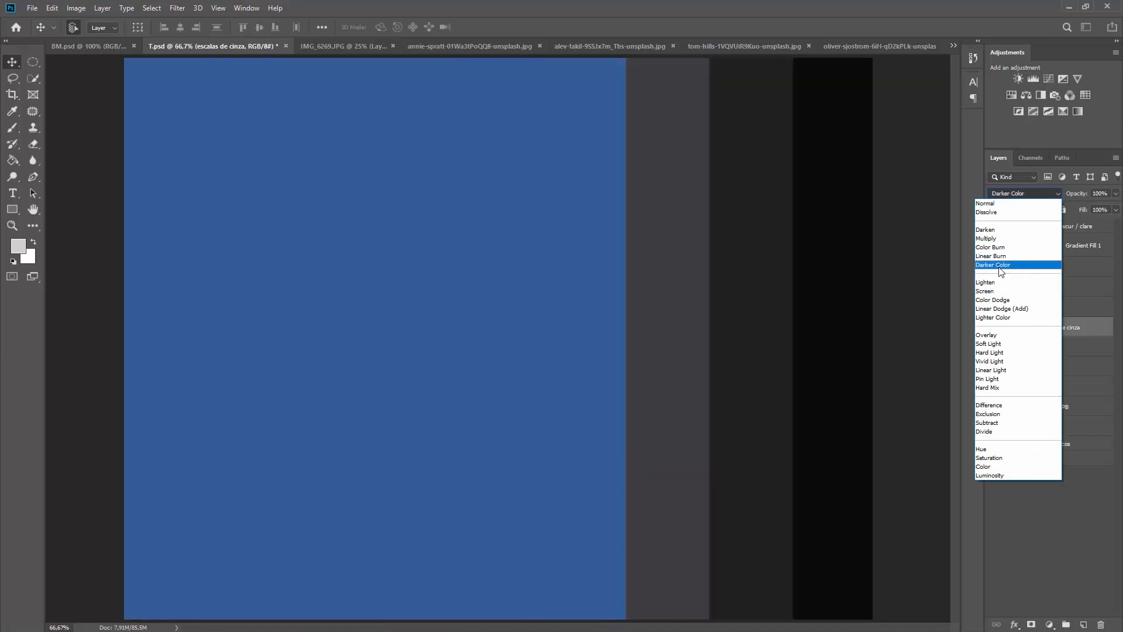
pyautogui.click(1000, 266)
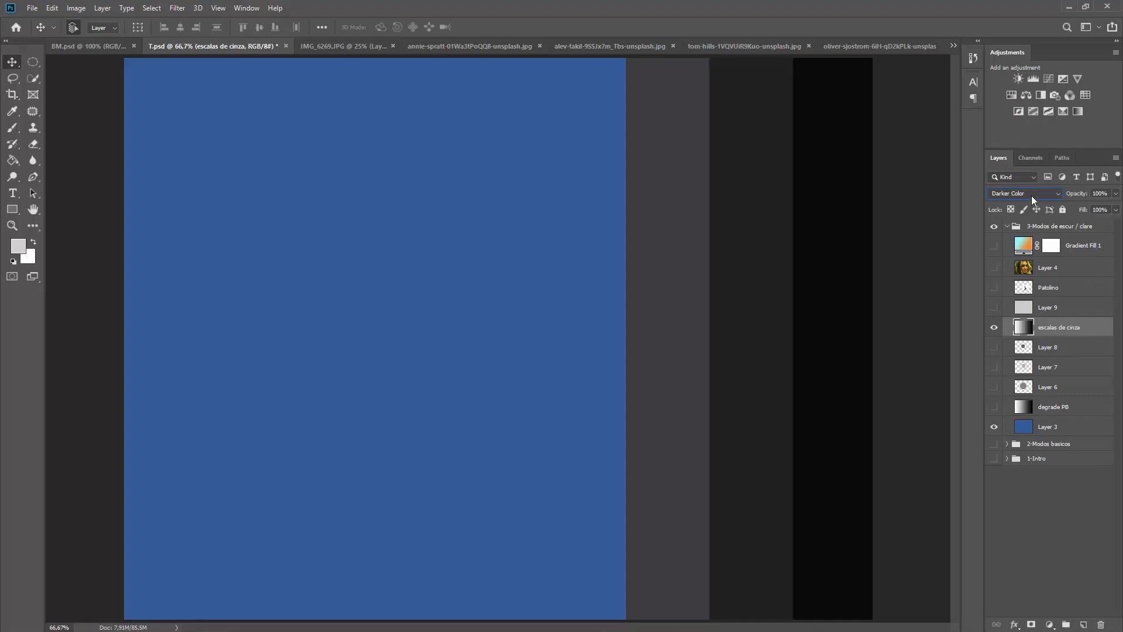
# Check the lightening modes in the BM.psd chart, glance at IMG_6269.JPG, and return to T.psd
pyautogui.hotkey('ctrl', 'shift', 'Tab')
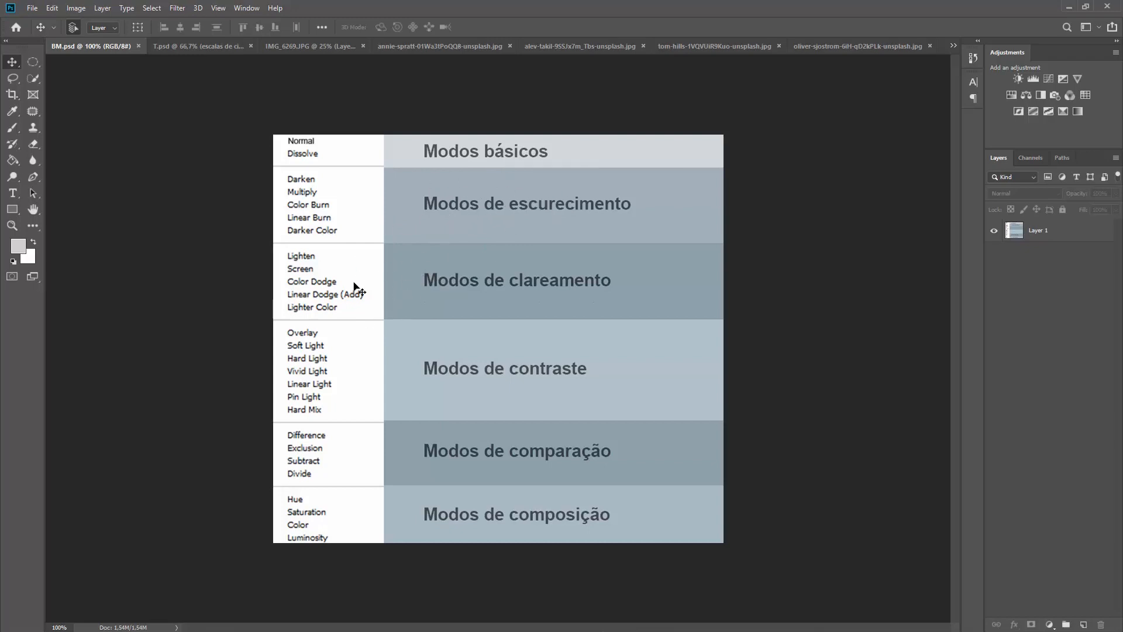
pyautogui.click(212, 47)
pyautogui.click(324, 51)
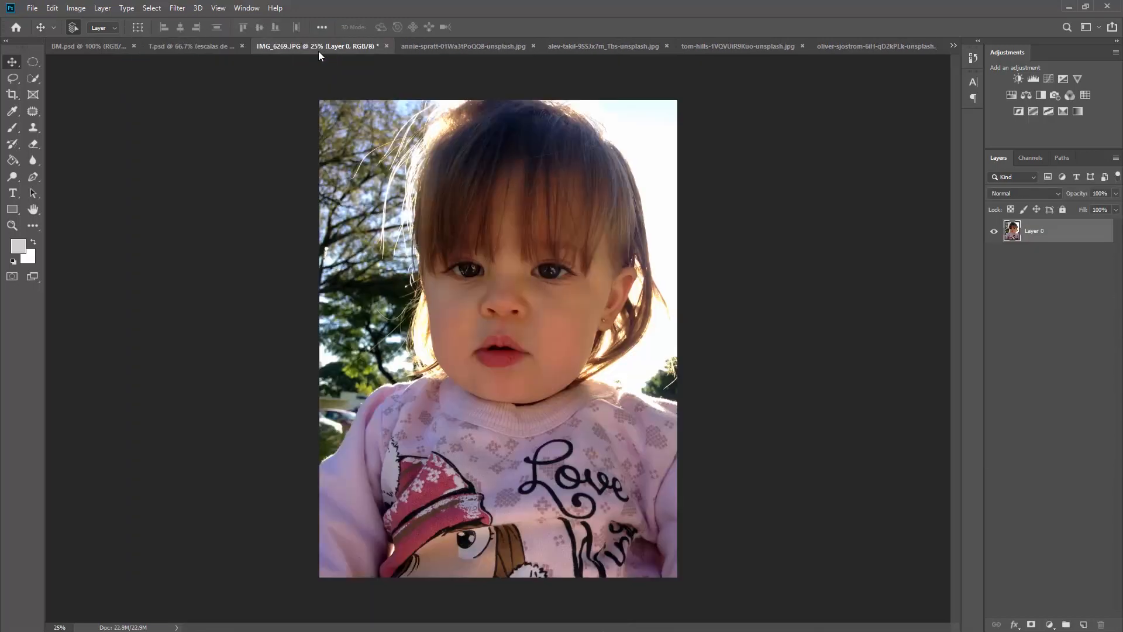
pyautogui.click(211, 50)
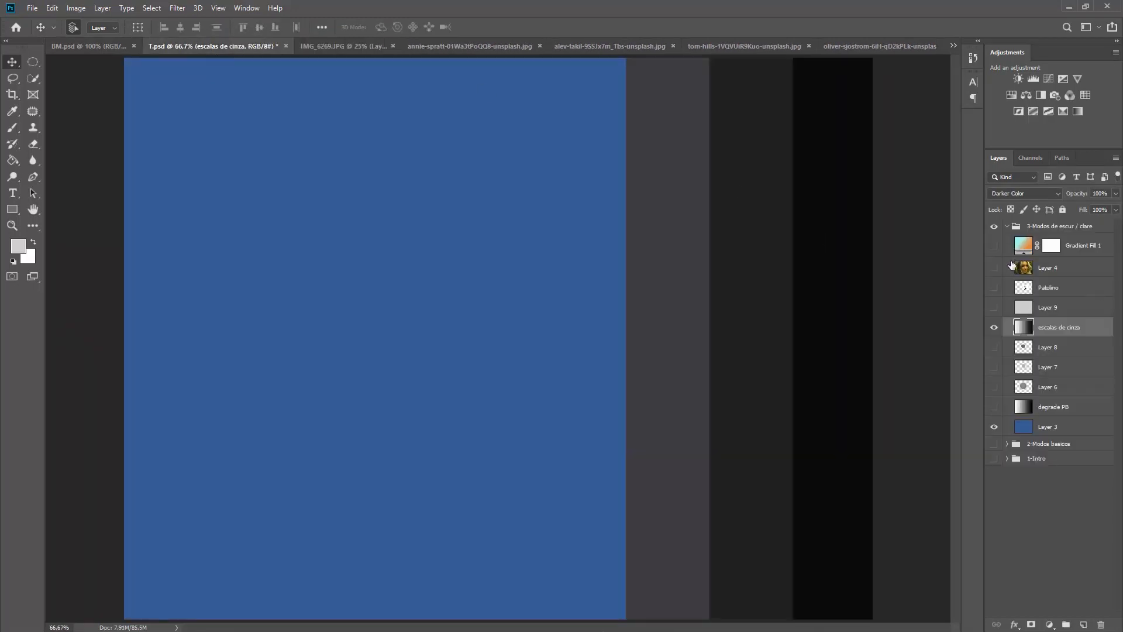
# Preview Color Burn on the escalas de cinza layer, keep Darker Color, and look at the Dodge and Burn tool group
pyautogui.click(1015, 196)
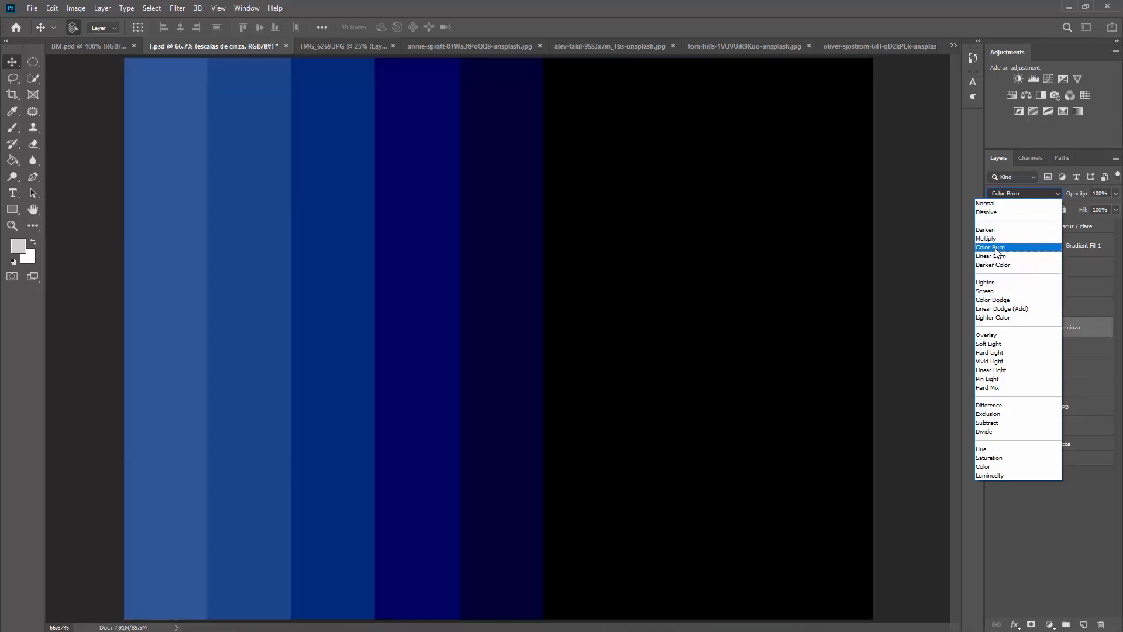
pyautogui.click(993, 264)
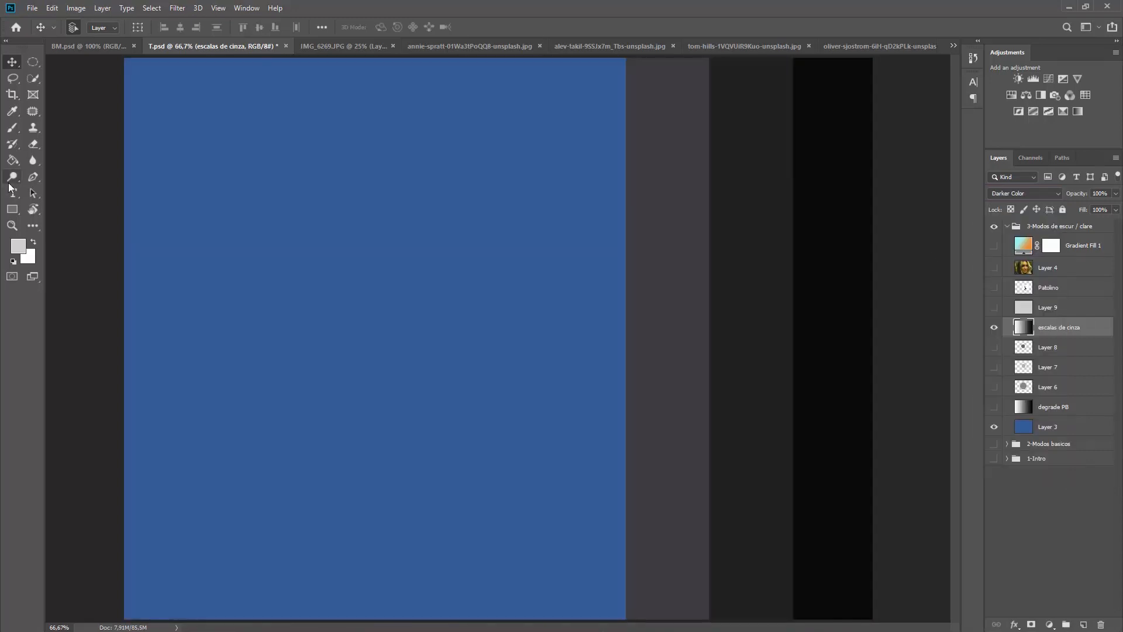
pyautogui.click(12, 176)
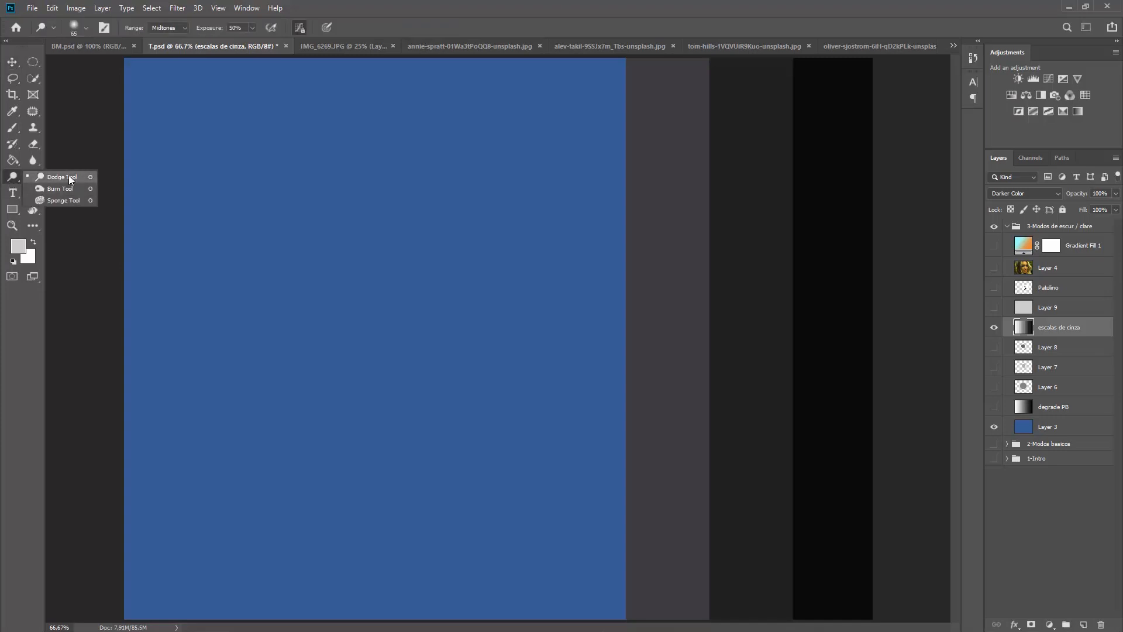
pyautogui.click(16, 61)
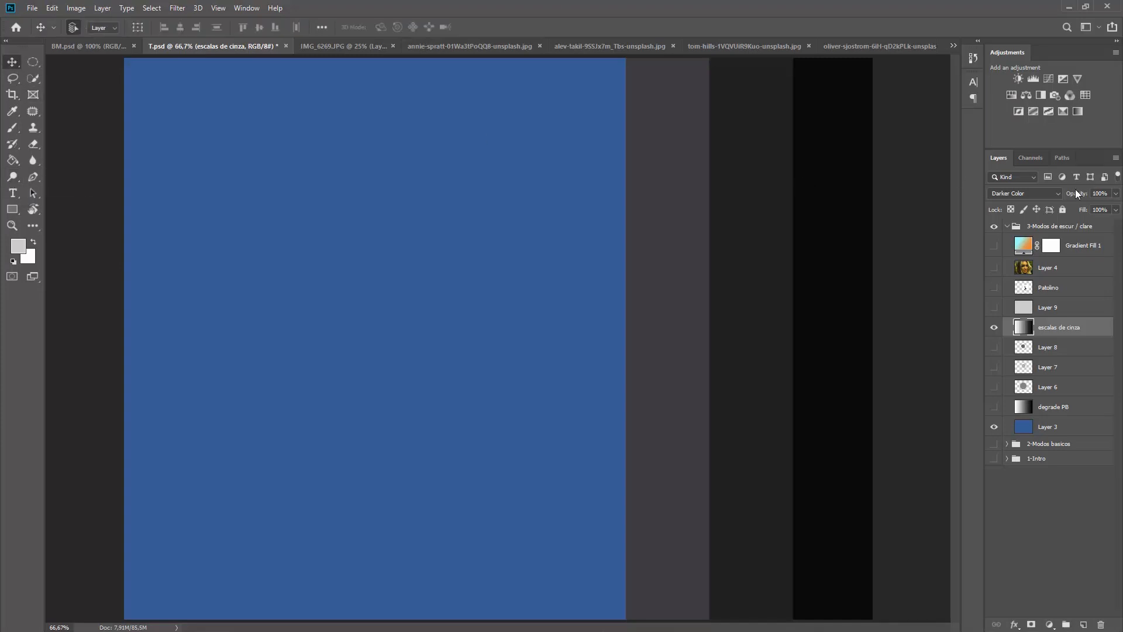
# Set the escalas de cinza layer to Lighter Color and preview Lighten, Screen, Color Dodge, Linear Dodge (Add) and Overlay
pyautogui.click(1021, 188)
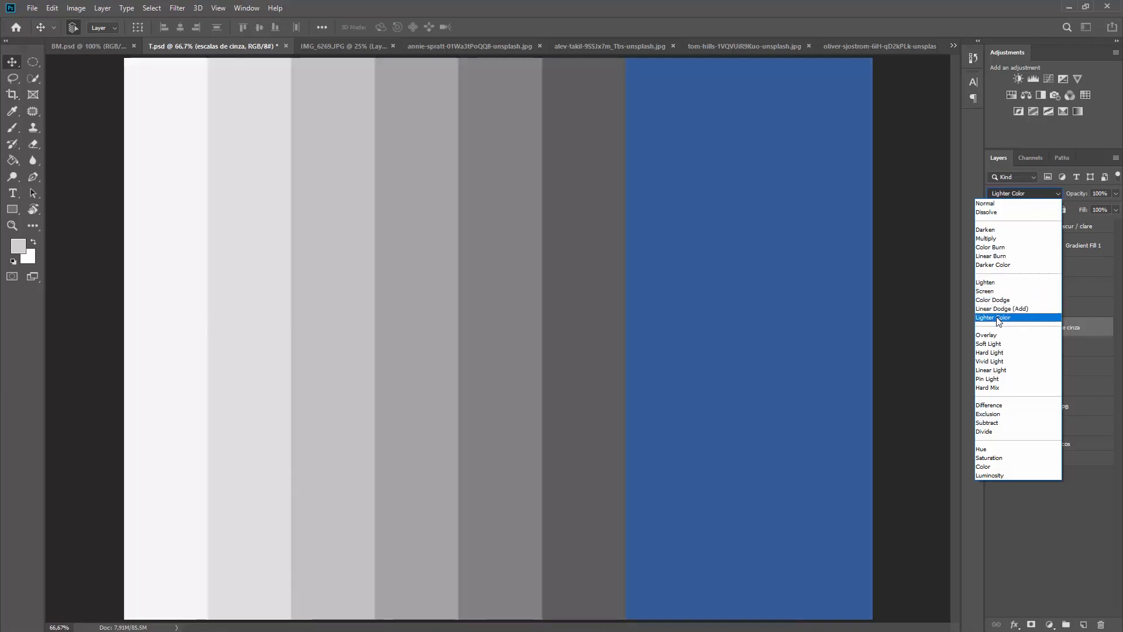
pyautogui.click(998, 317)
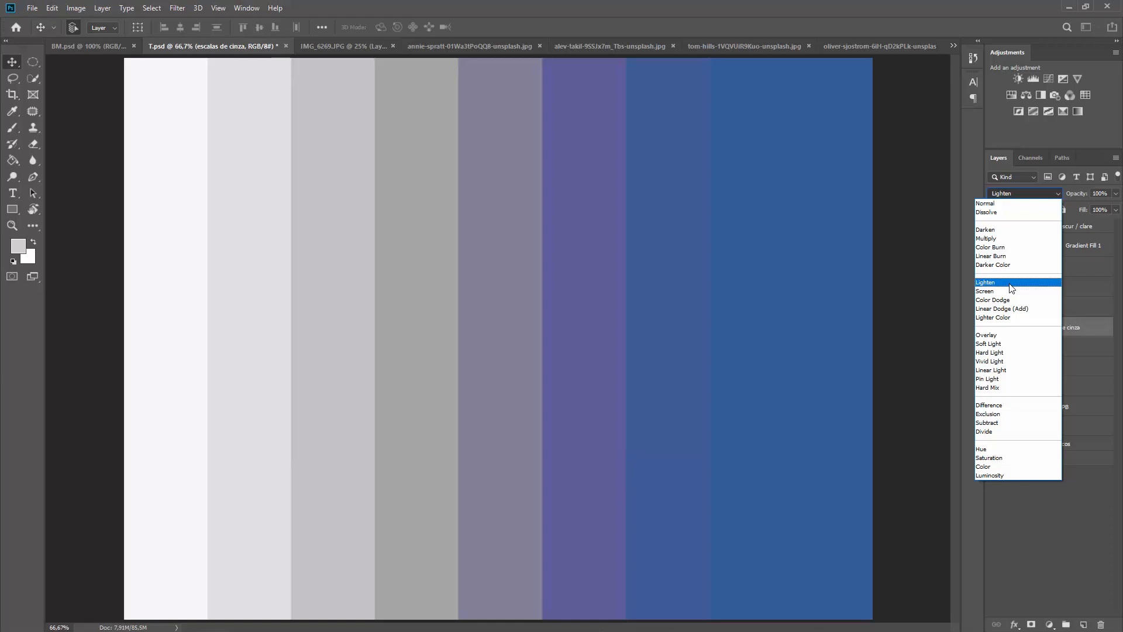
pyautogui.press('Down')
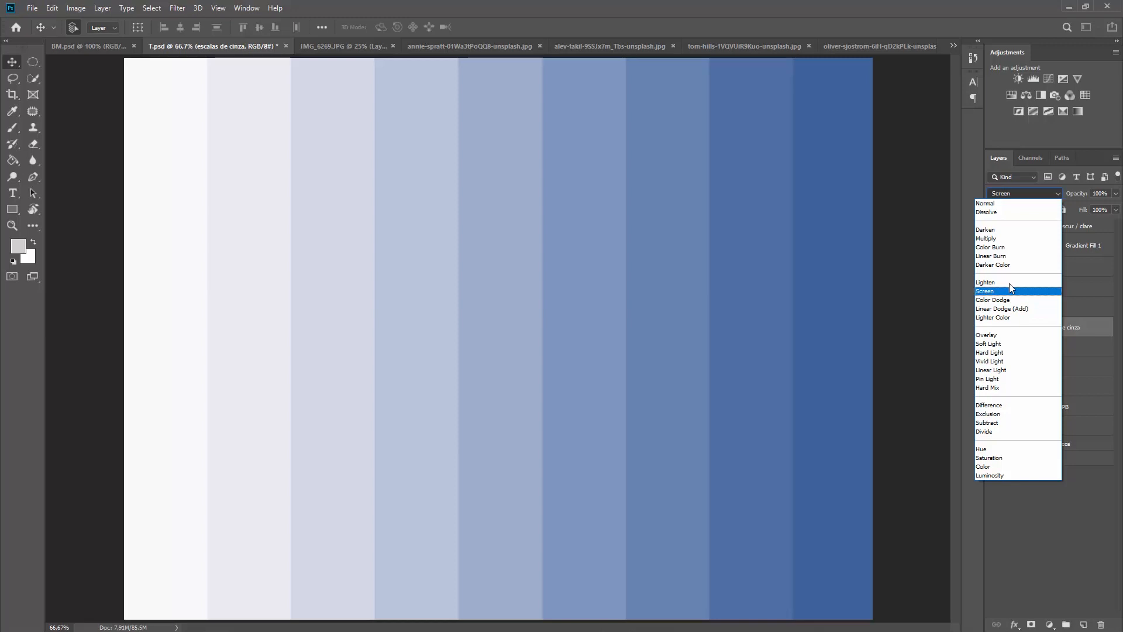
pyautogui.press('Down')
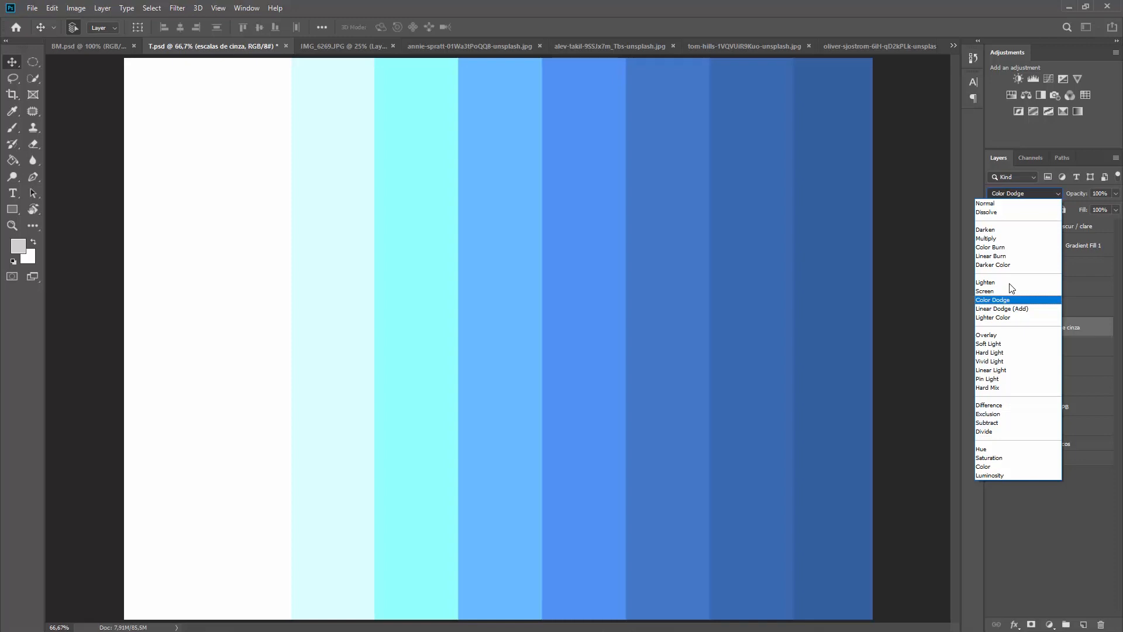
pyautogui.press('Down')
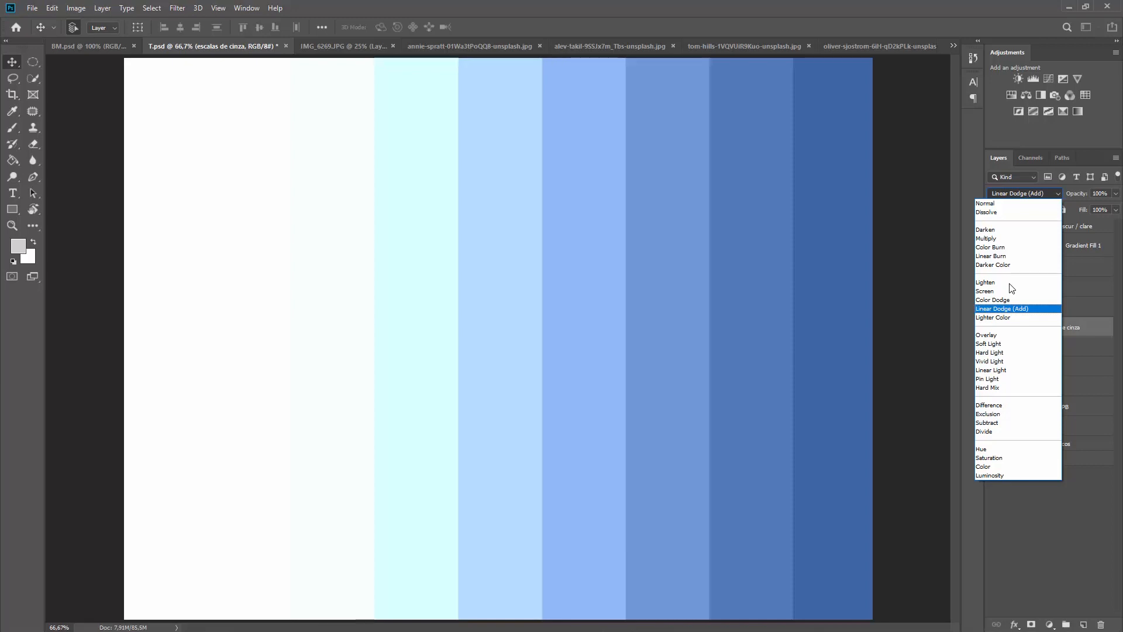
pyautogui.press('Down')
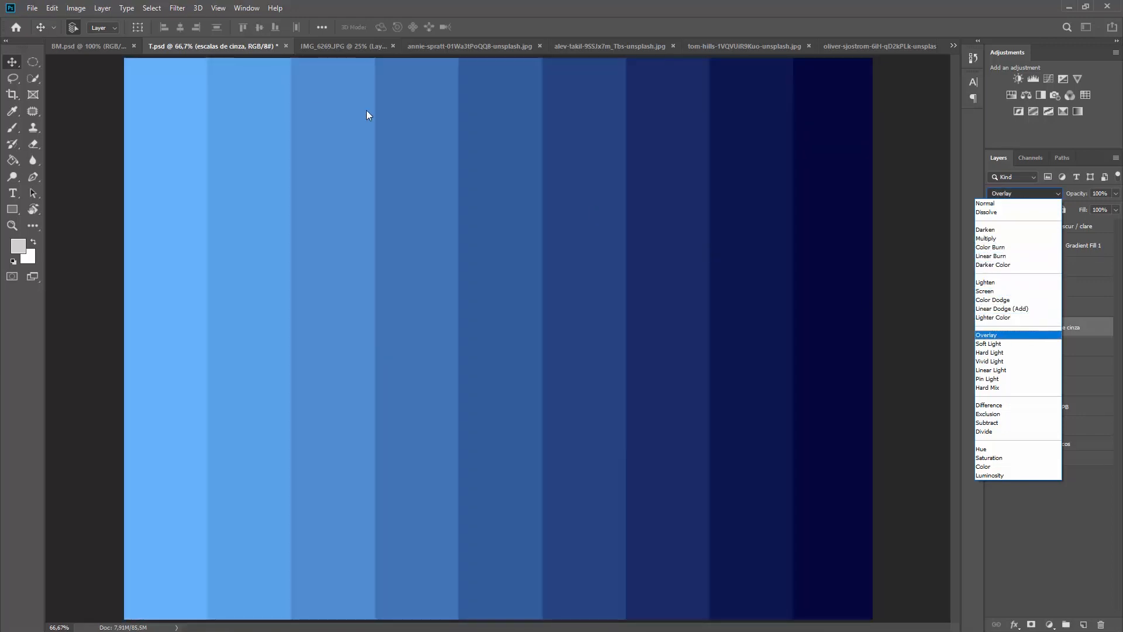
# Review the contrast modes in the BM.psd chart and switch through T.psd to the IMG_6269.JPG photo
pyautogui.click(77, 40)
pyautogui.click(79, 40)
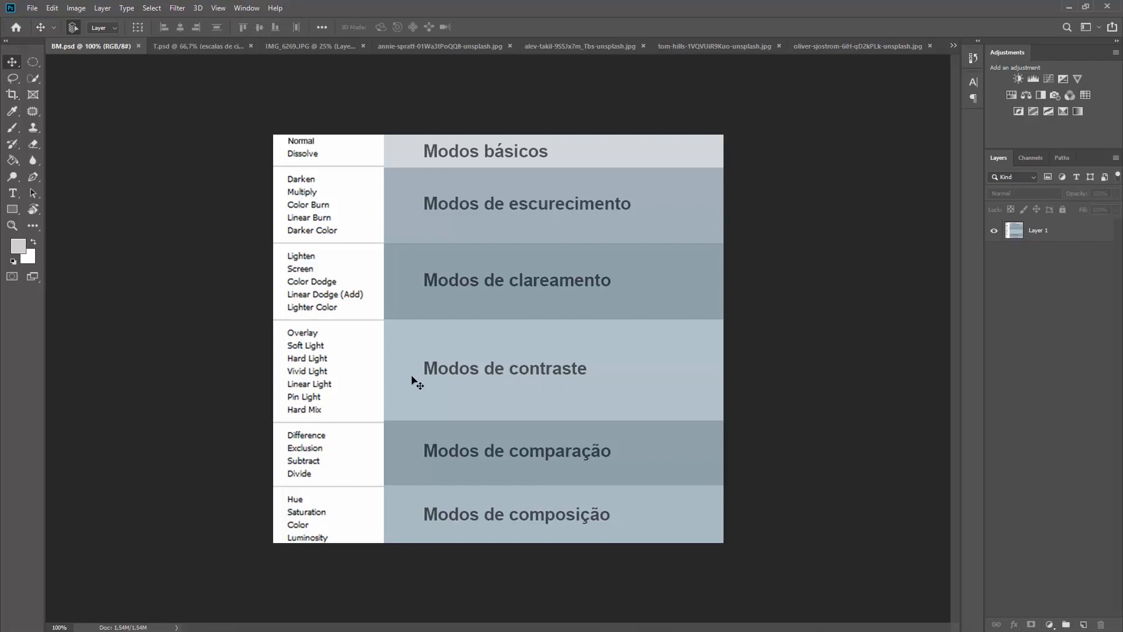
pyautogui.click(205, 47)
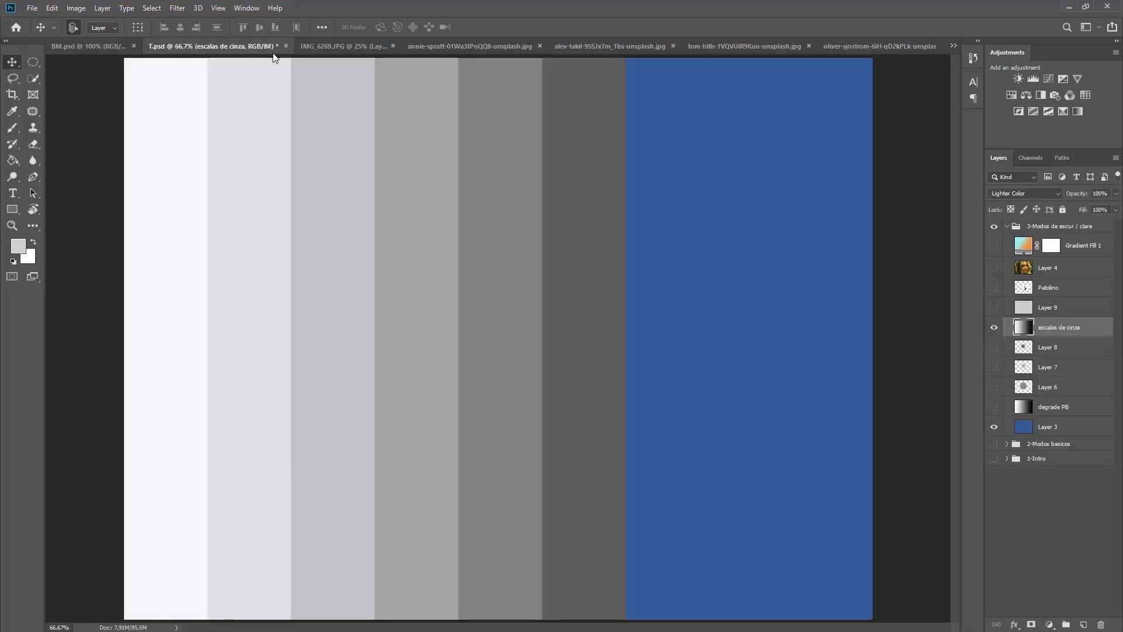
pyautogui.click(328, 47)
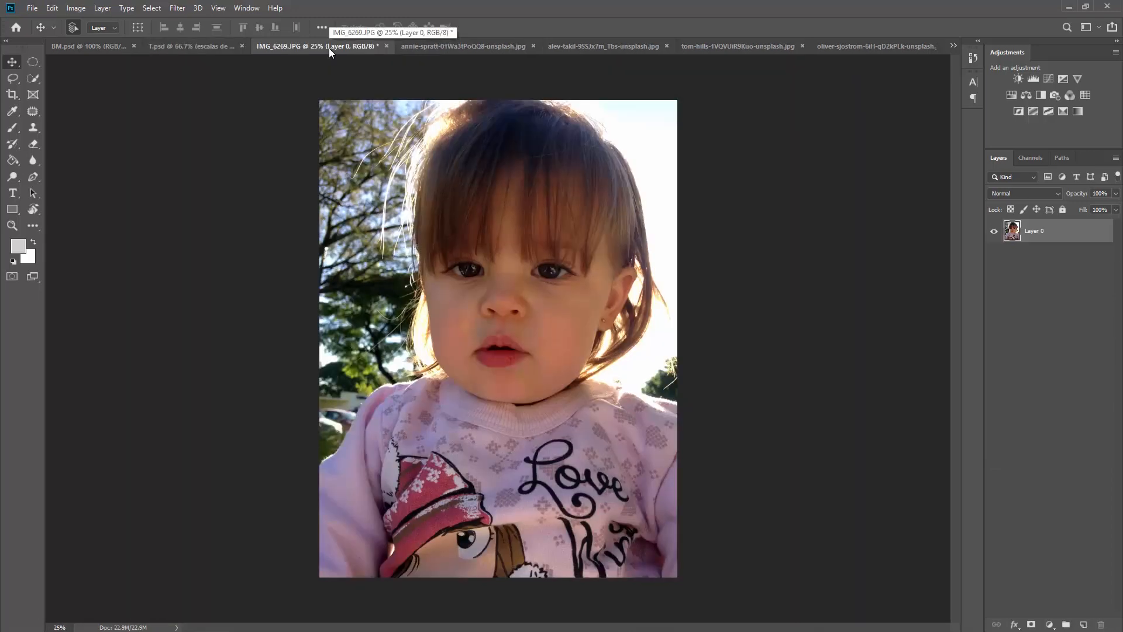
# Preview Overlay on the photo's Layer 0, keep it in Normal, and inspect the child's face at 100%
pyautogui.click(1028, 195)
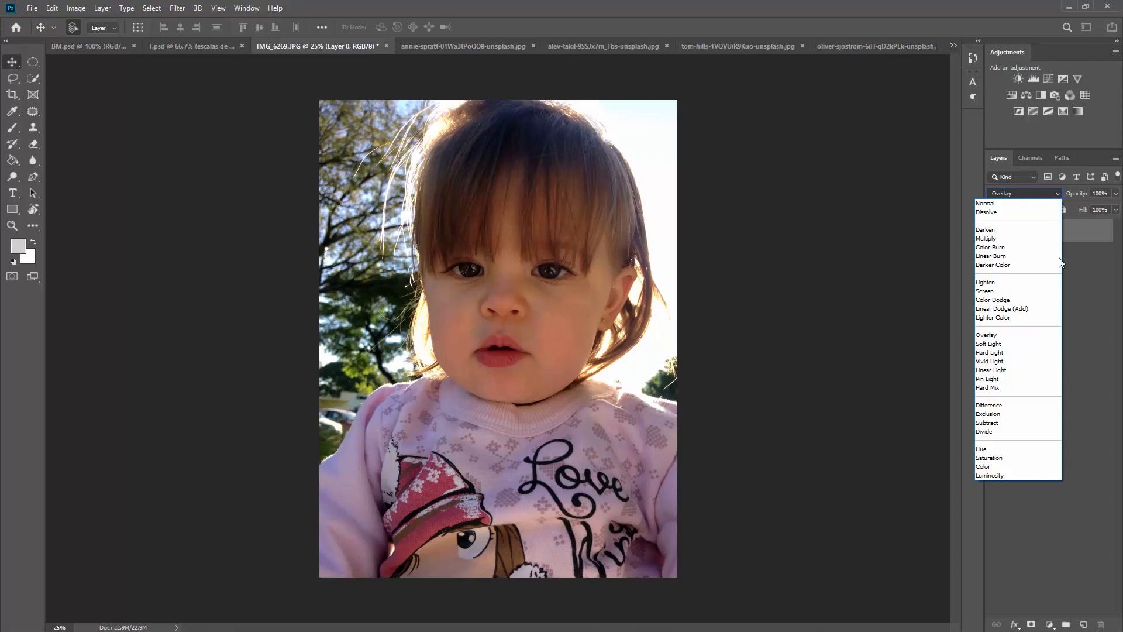
pyautogui.click(1012, 204)
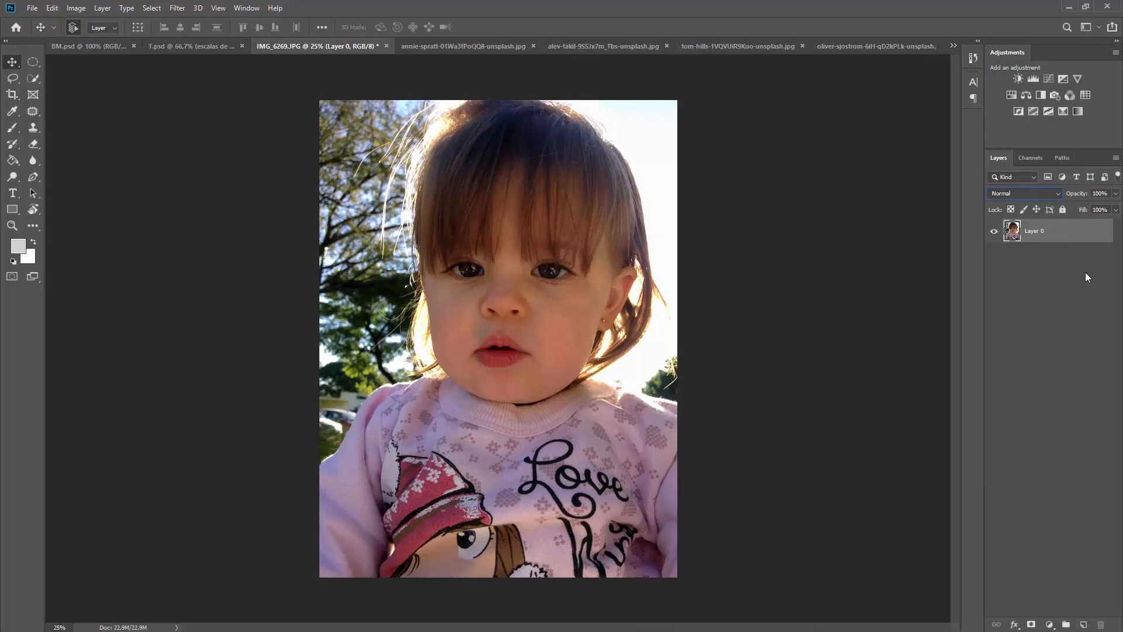
pyautogui.hotkey('ctrl', '0')
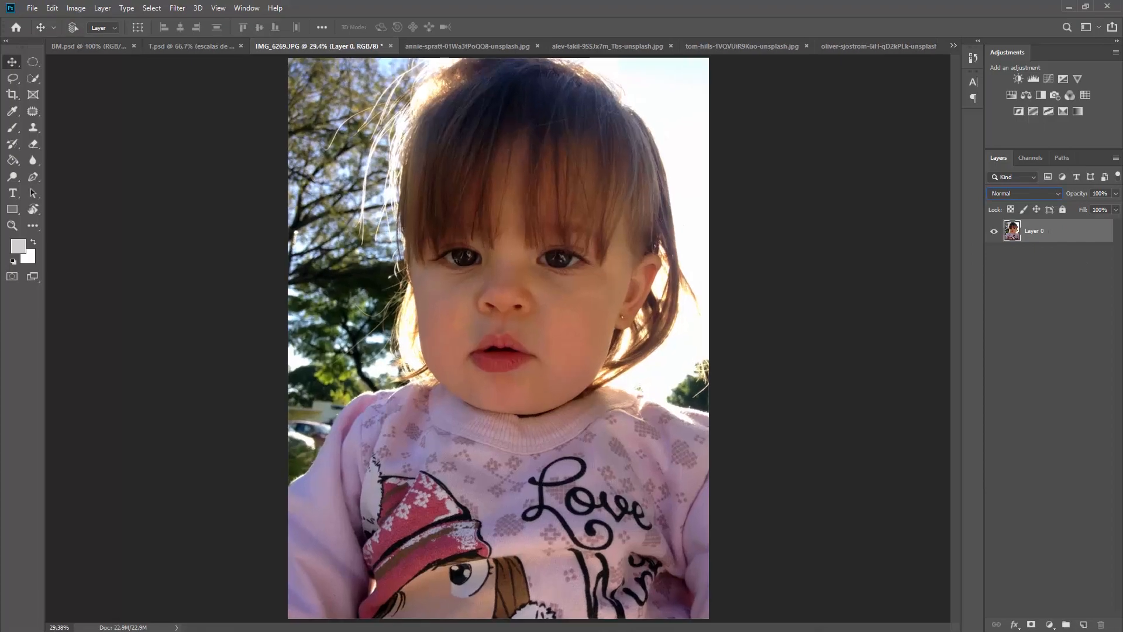
pyautogui.hotkey('ctrl', '1')
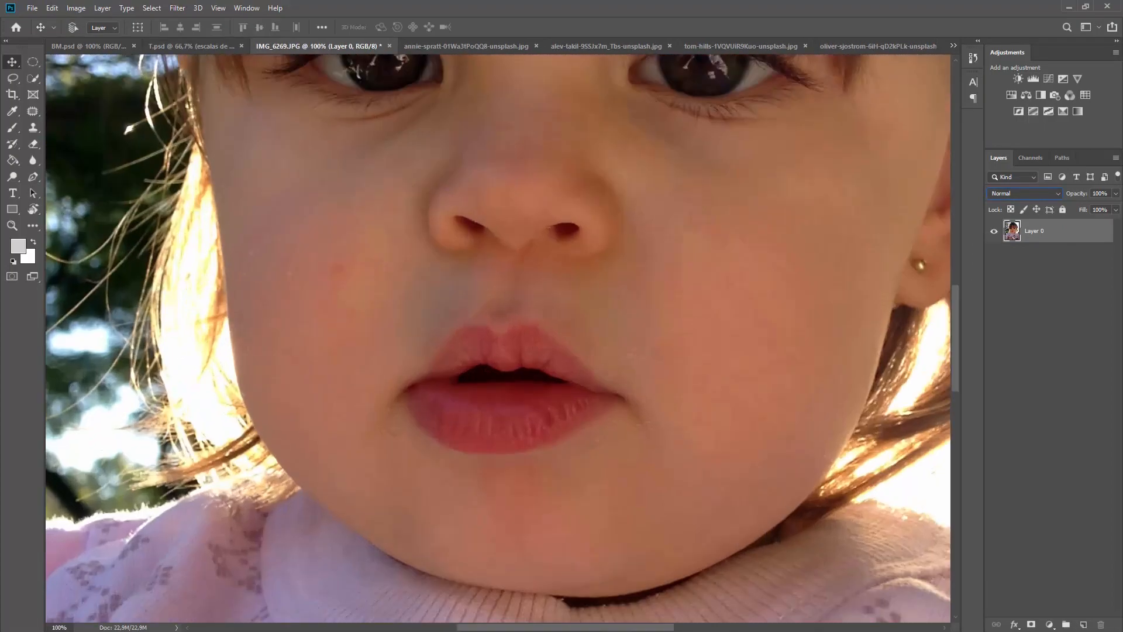
# Duplicate Layer 0 of the child's photo
pyautogui.hotkey('ctrl', '-')
pyautogui.hotkey('ctrl', '-')
pyautogui.hotkey('ctrl', '-')
pyautogui.hotkey('ctrl', '-')
pyautogui.hotkey('ctrl', '+')
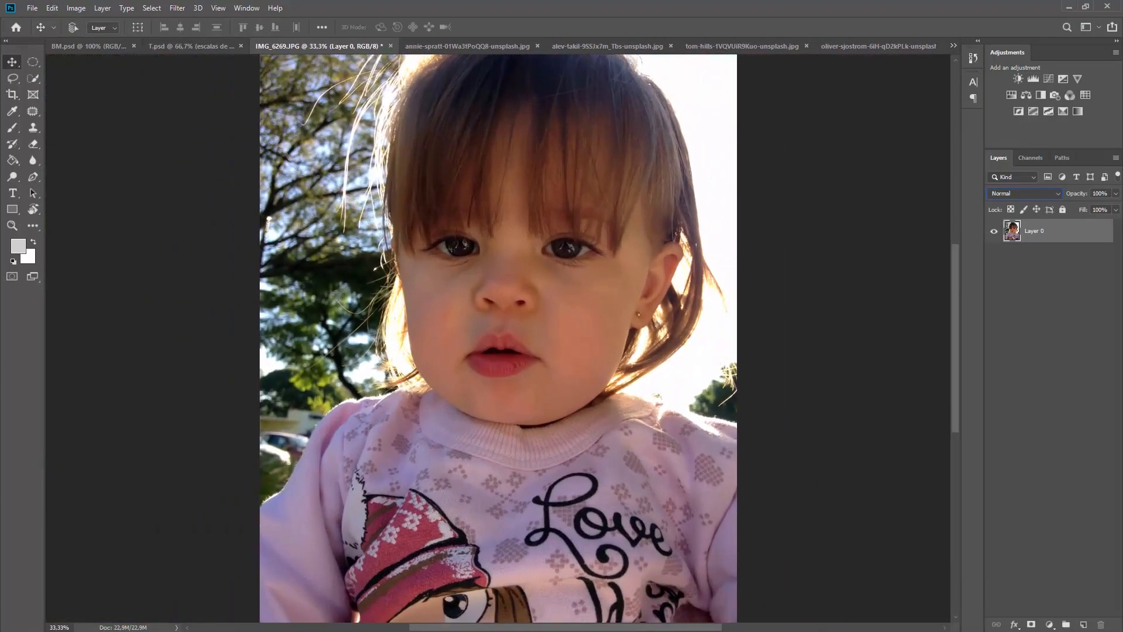
pyautogui.hotkey('ctrl', '-')
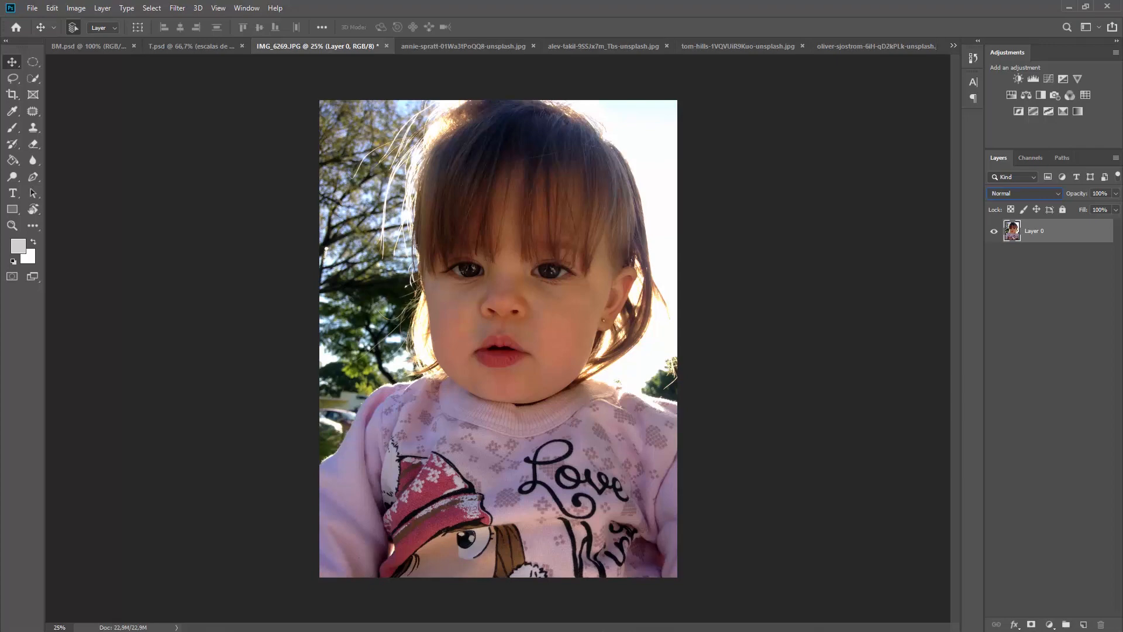
pyautogui.hotkey('ctrl', 'j')
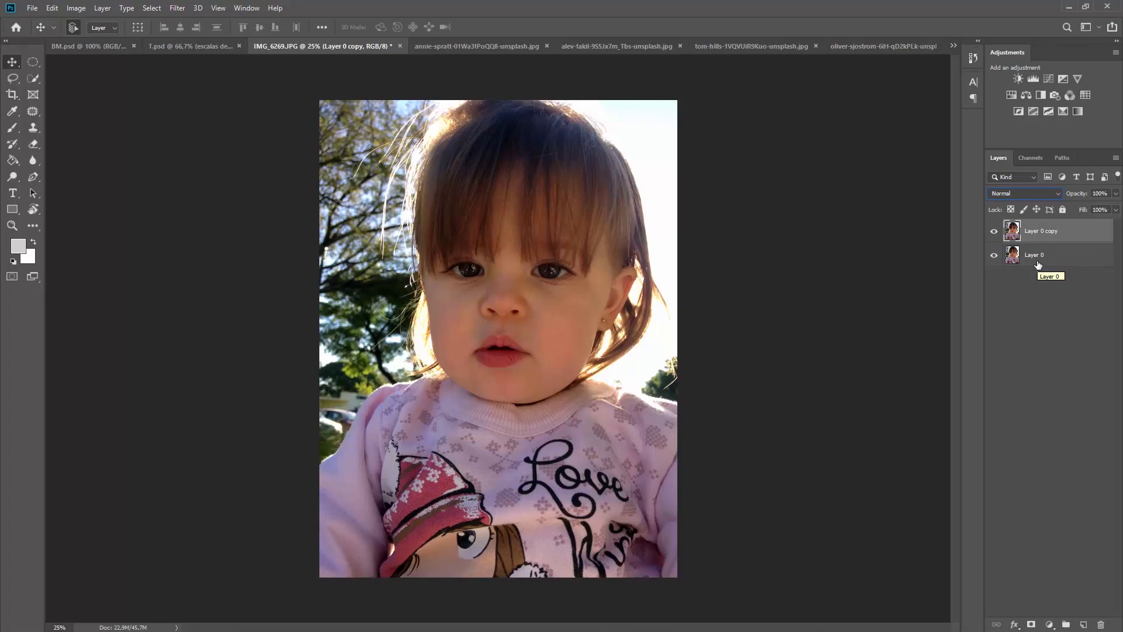
# Inspect the eye, hair and ear area of the child's photo at 100%, and return to the whole image
pyautogui.hotkey('ctrl', '1')
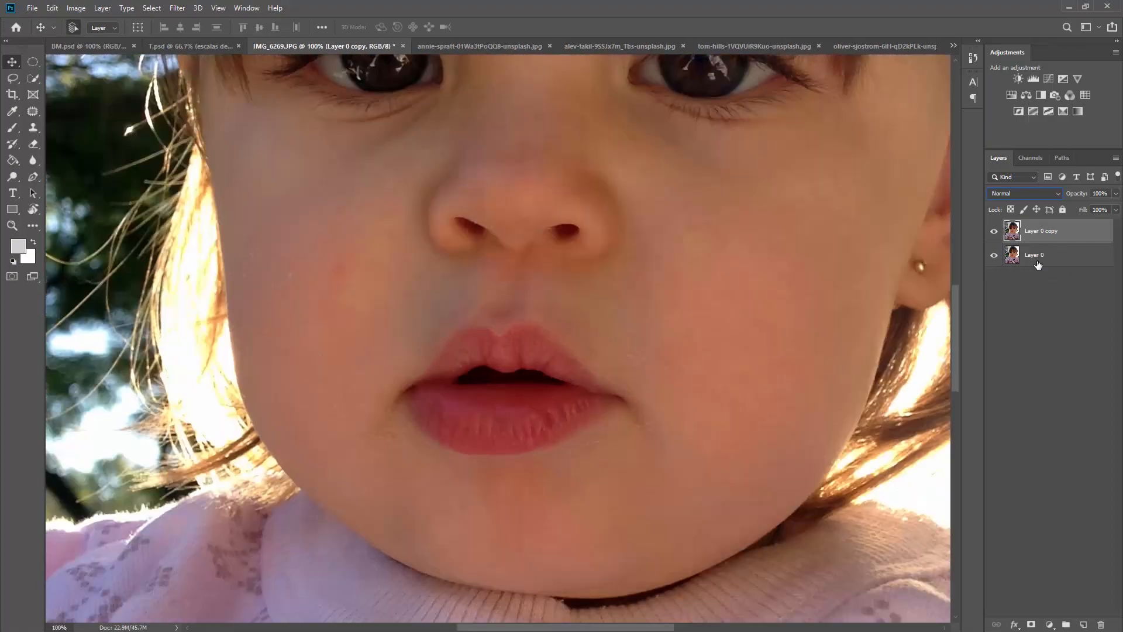
pyautogui.moveTo(794, 402); pyautogui.dragTo(564, 211)
pyautogui.moveTo(699, 353); pyautogui.dragTo(545, 143)
pyautogui.moveTo(636, 234); pyautogui.dragTo(664, 626)
pyautogui.moveTo(636, 187); pyautogui.dragTo(566, 564)
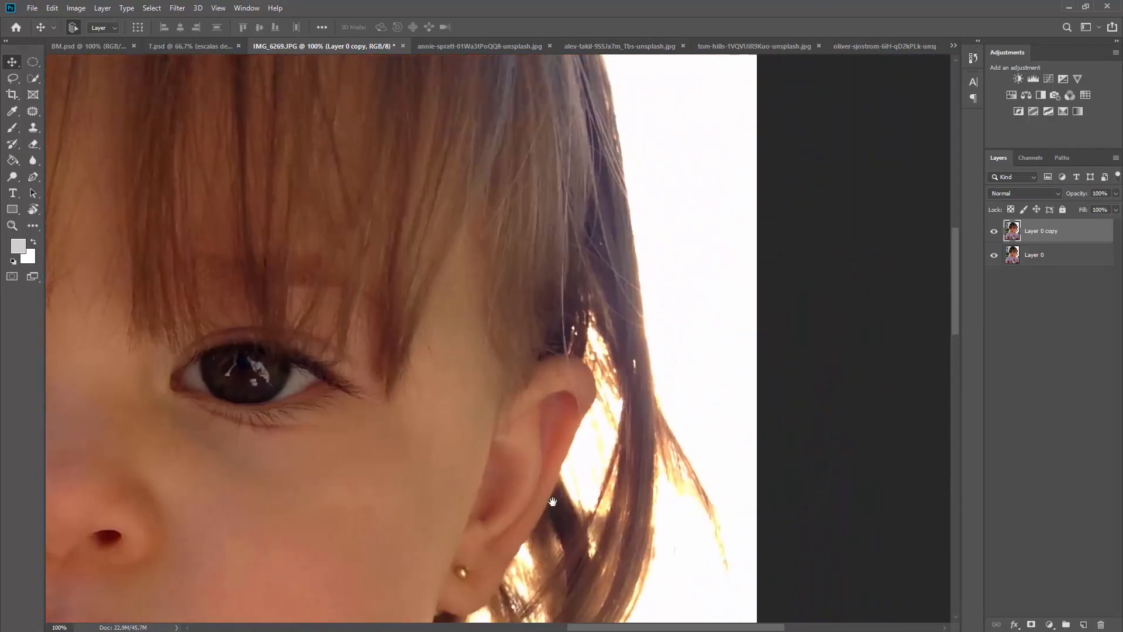
pyautogui.moveTo(561, 235); pyautogui.dragTo(536, 264)
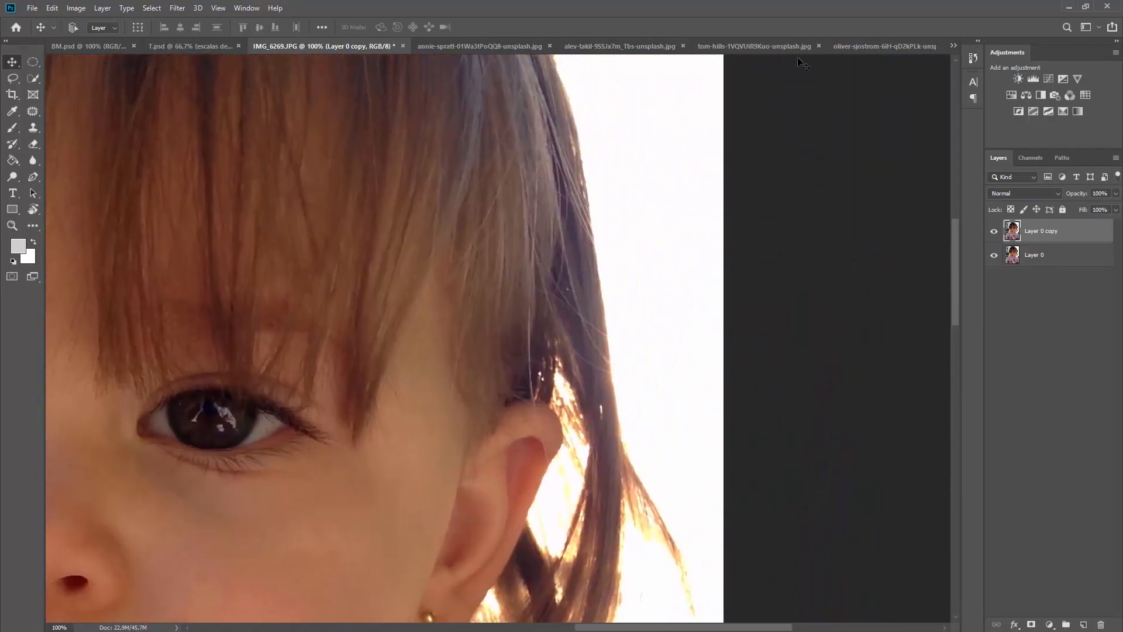
pyautogui.hotkey('ctrl', '0')
pyautogui.press('ctrl')
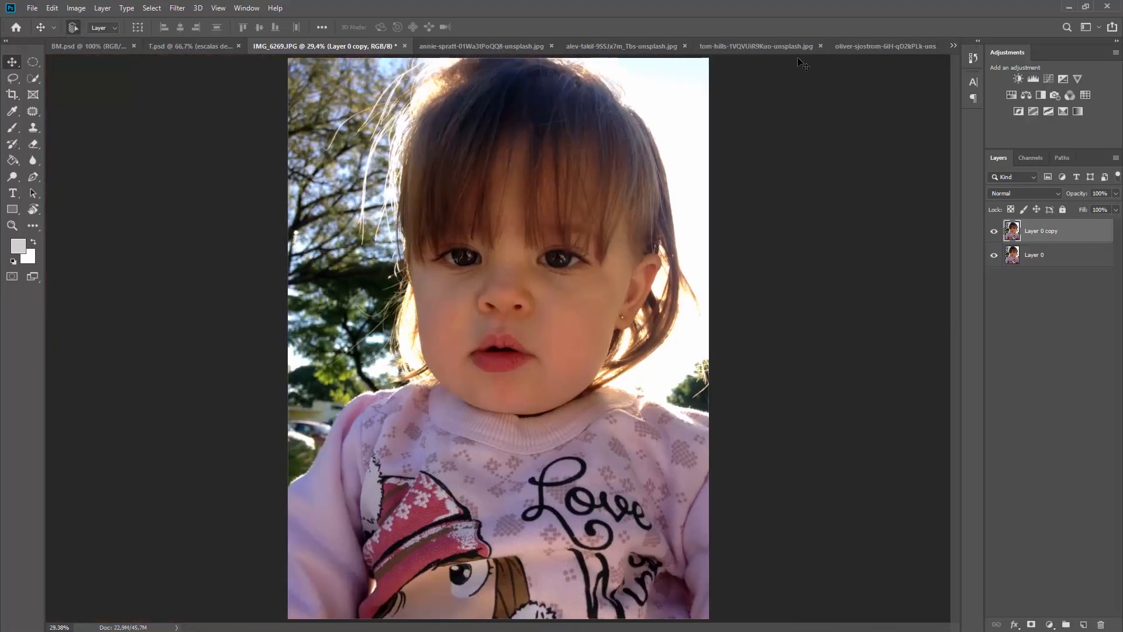
# Set Layer 0 copy to Overlay, compare it with the original, and lower its fill to 53% and opacity to 67%
pyautogui.click(1020, 193)
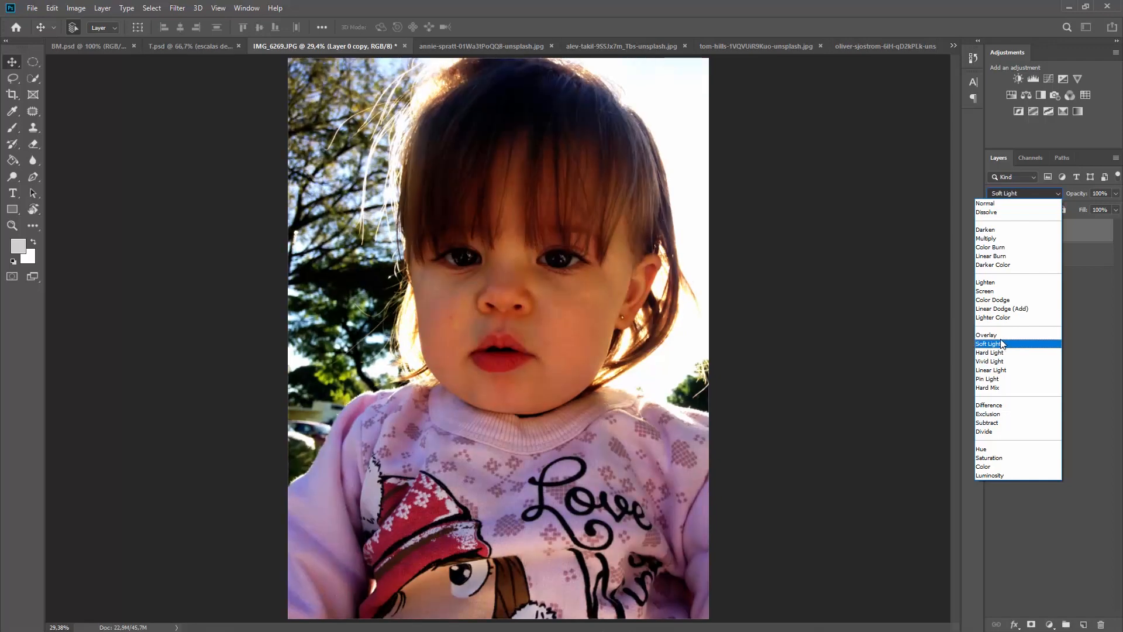
pyautogui.click(1001, 338)
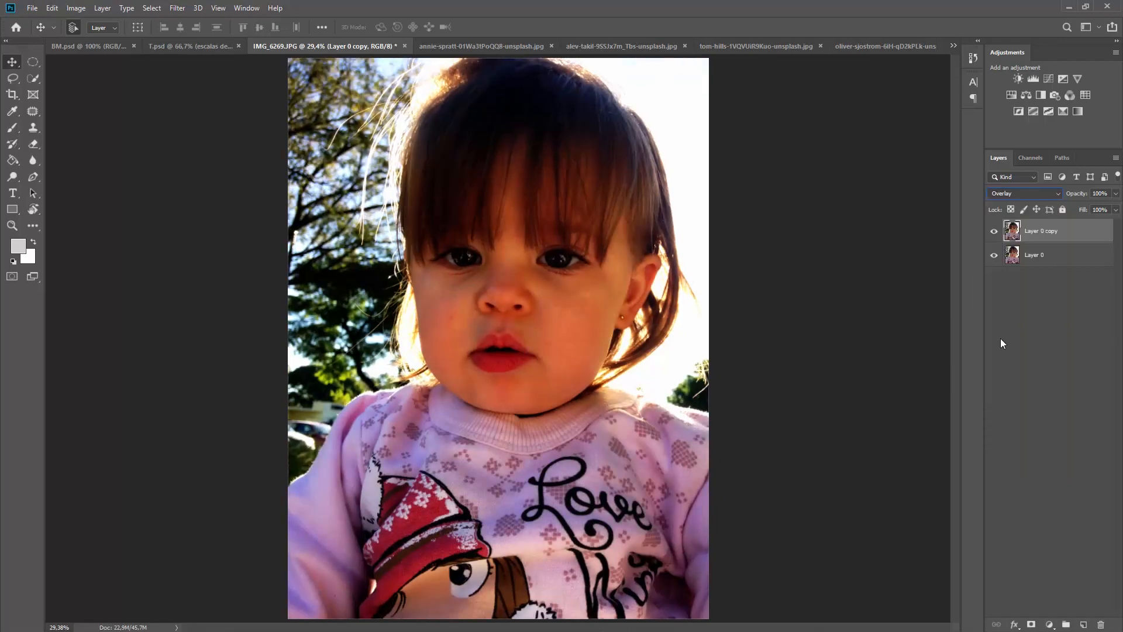
pyautogui.click(993, 232)
pyautogui.click(993, 231)
pyautogui.moveTo(1090, 210); pyautogui.dragTo(1051, 200)
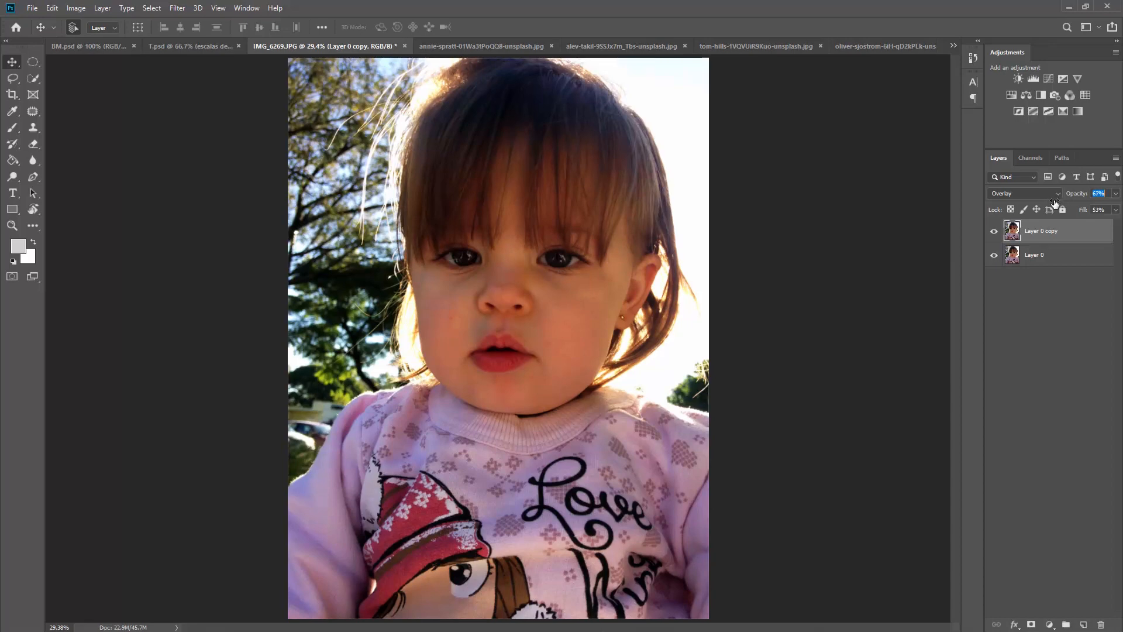
# Compare the photo with and without the Overlay copy, and delete Layer 0 copy
pyautogui.click(994, 232)
pyautogui.click(994, 233)
pyautogui.click(994, 233)
pyautogui.click(994, 232)
pyautogui.press('Delete')
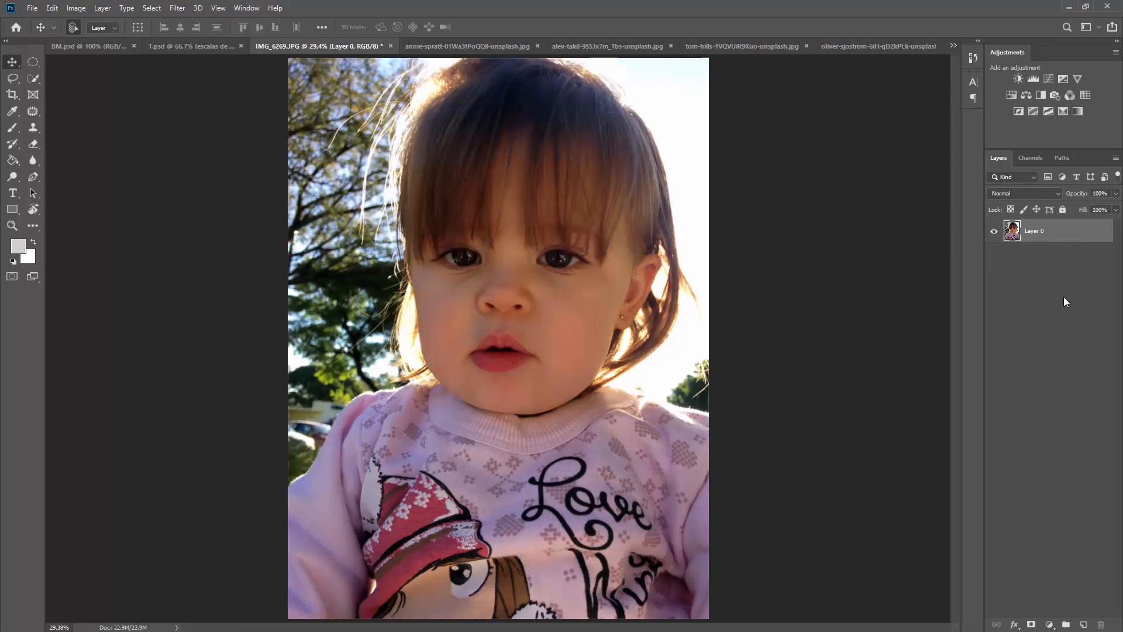
# Add a Curves adjustment layer above Layer 0 and set its blend mode to Overlay
pyautogui.click(1051, 624)
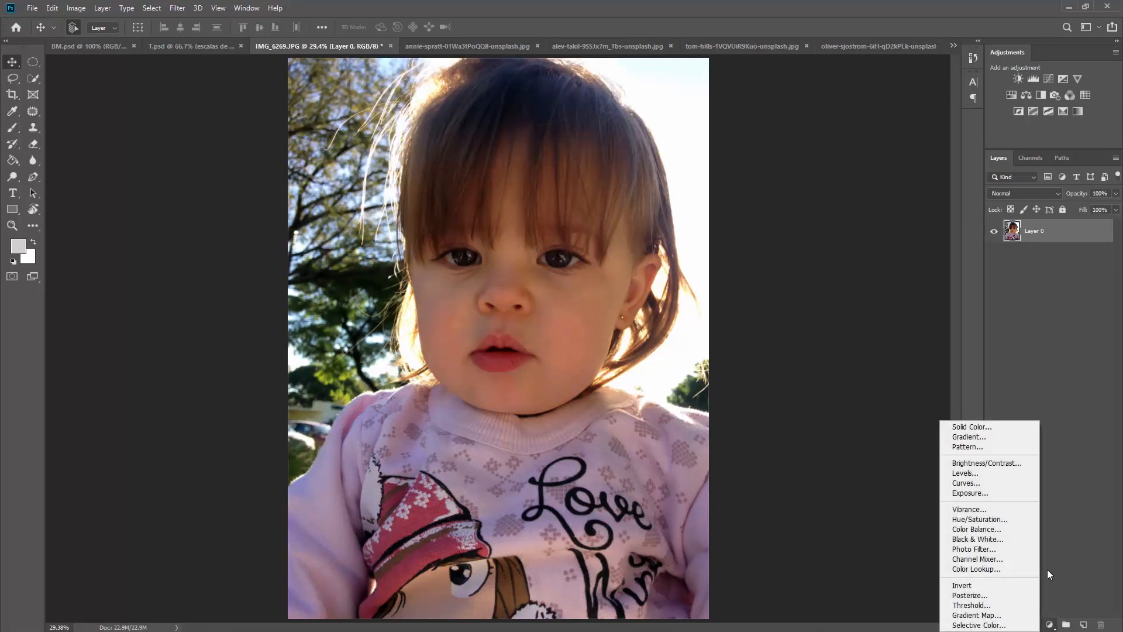
pyautogui.click(983, 483)
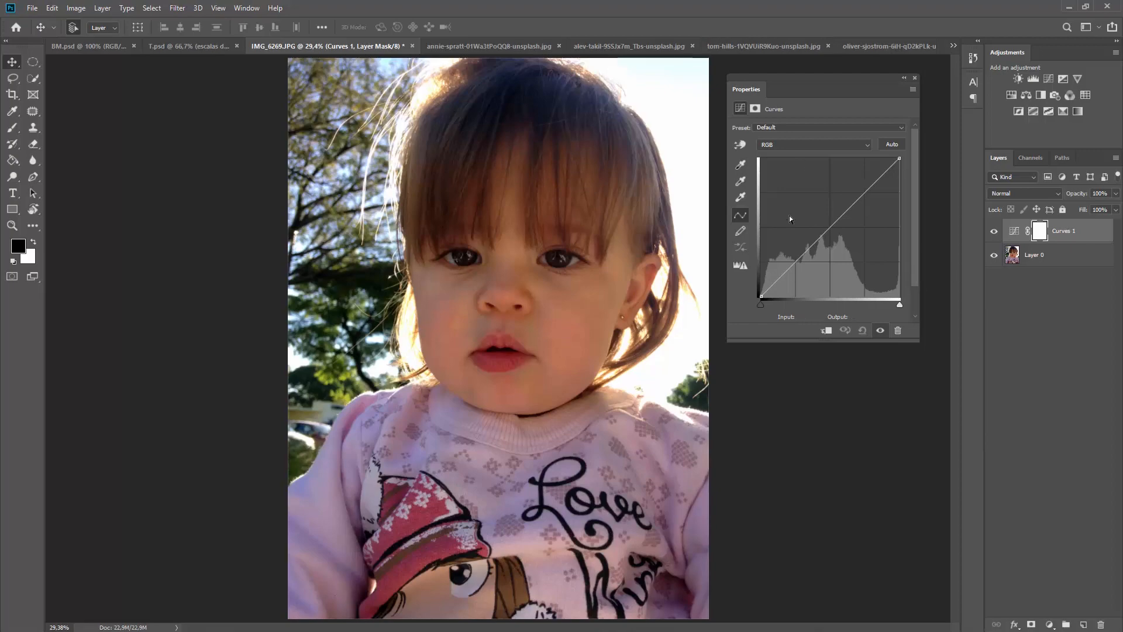
pyautogui.click(1023, 198)
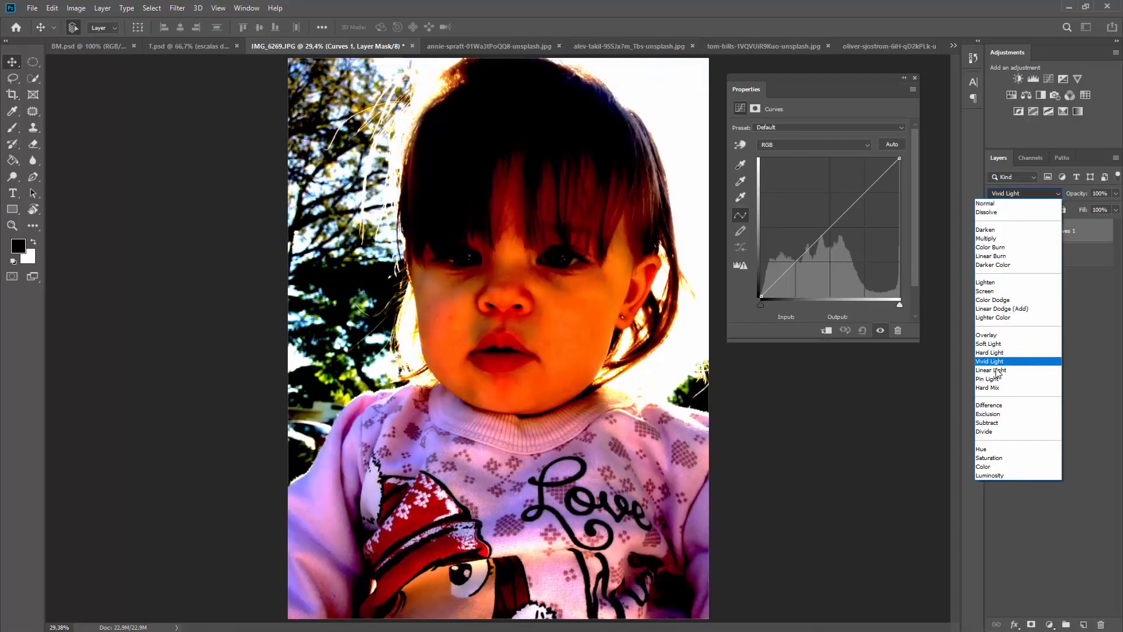
pyautogui.click(993, 335)
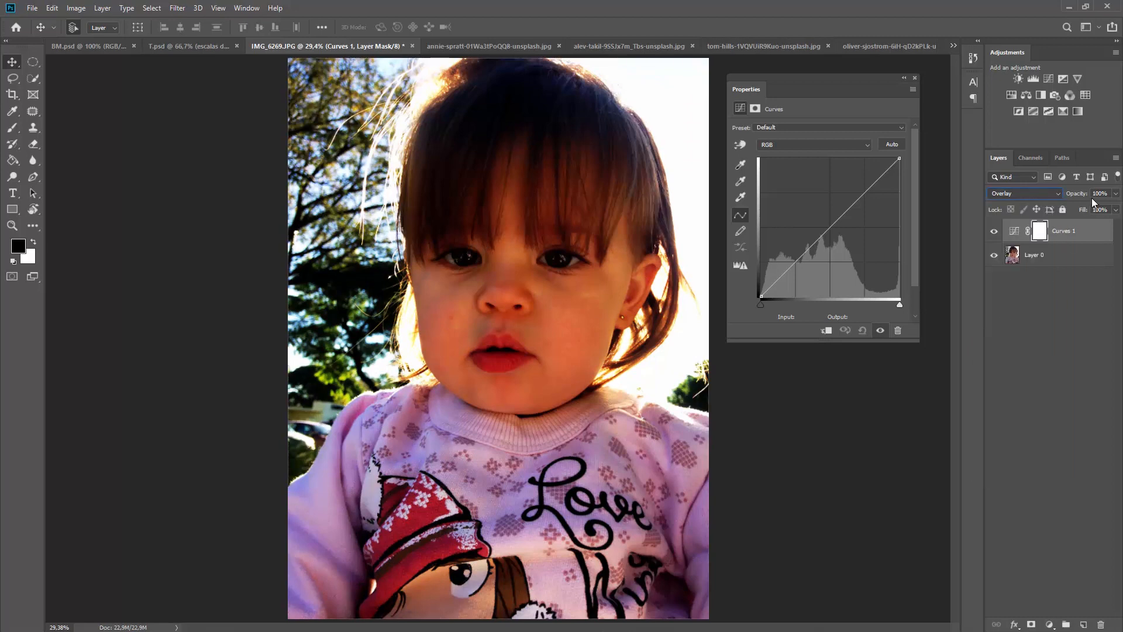
# Lower the Curves 1 layer's fill to 52% and opacity to 77%, and compare the photo with and without it
pyautogui.moveTo(1084, 211); pyautogui.dragTo(1063, 196)
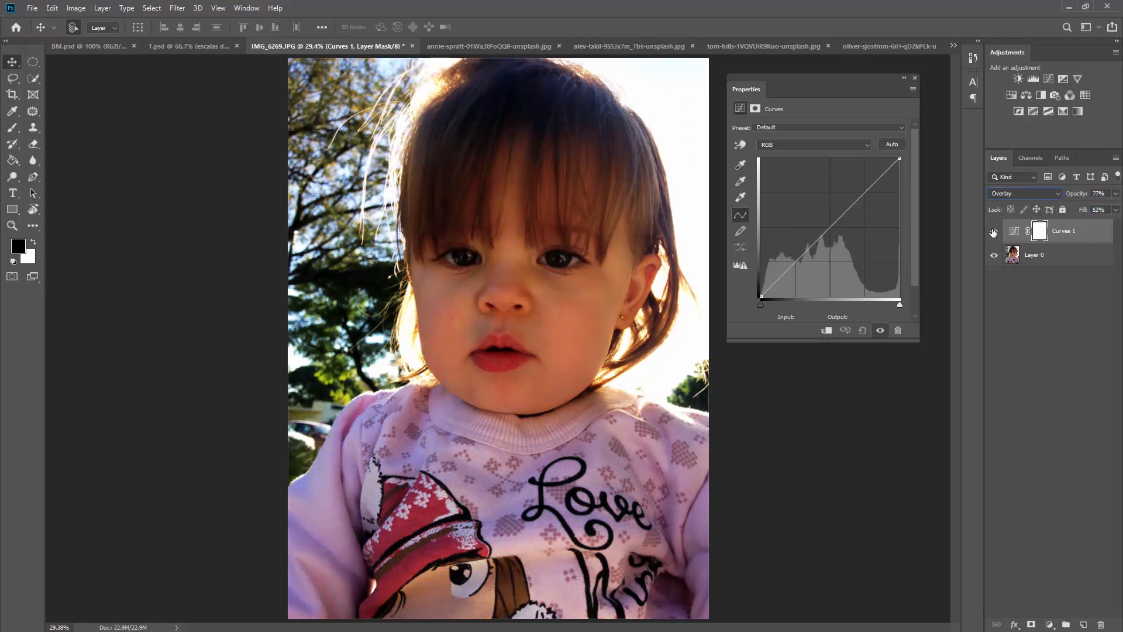
pyautogui.click(994, 232)
pyautogui.click(993, 232)
pyautogui.click(994, 232)
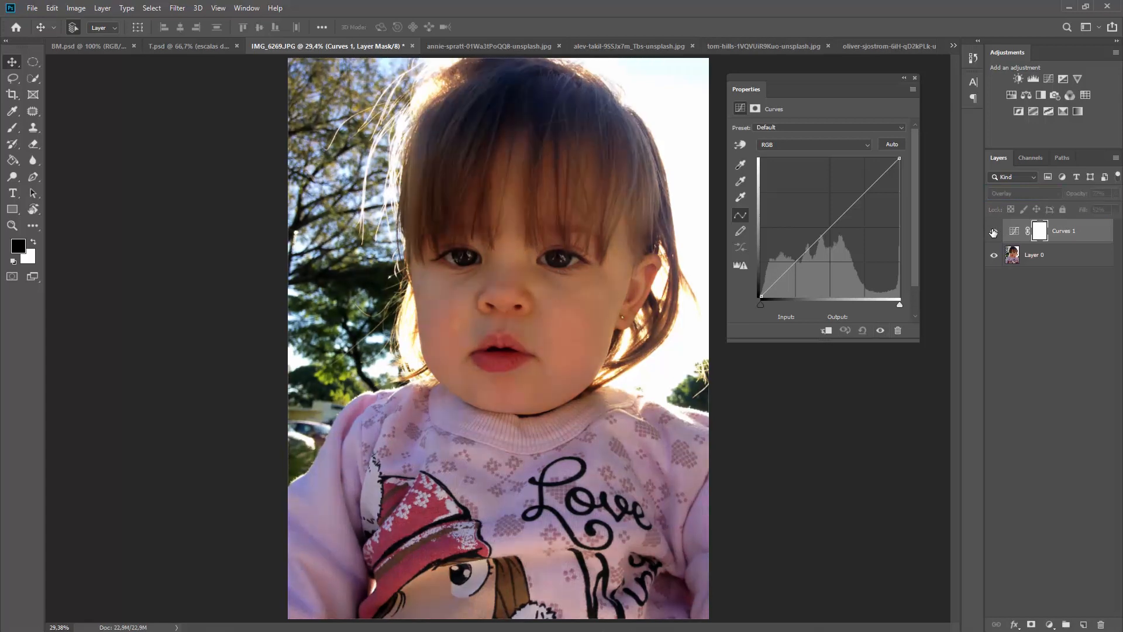
pyautogui.click(993, 232)
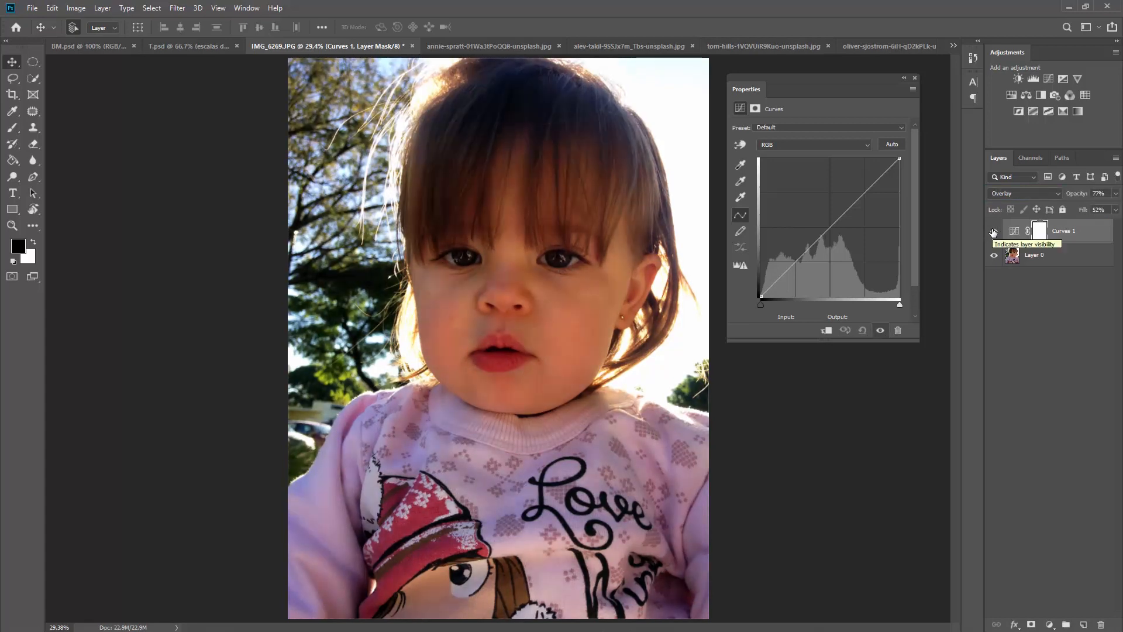
pyautogui.click(994, 232)
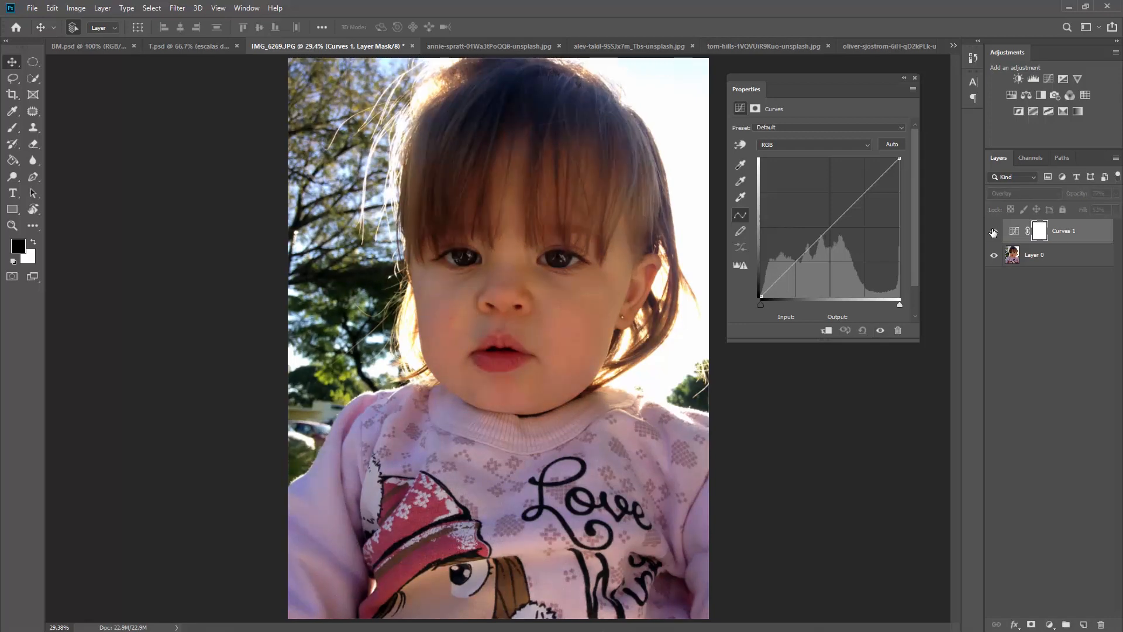
pyautogui.click(994, 231)
pyautogui.click(993, 232)
pyautogui.click(994, 231)
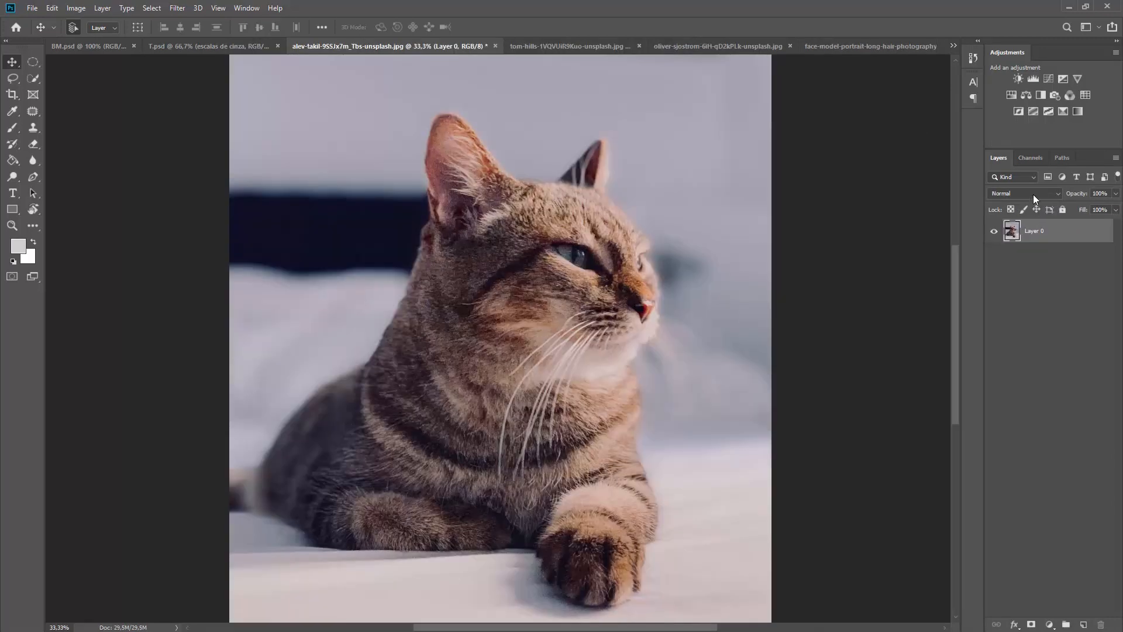
# Preview Soft Light on the cat photo's Layer 0, duplicate the layer, and set the copy to Soft Light
pyautogui.click(1035, 199)
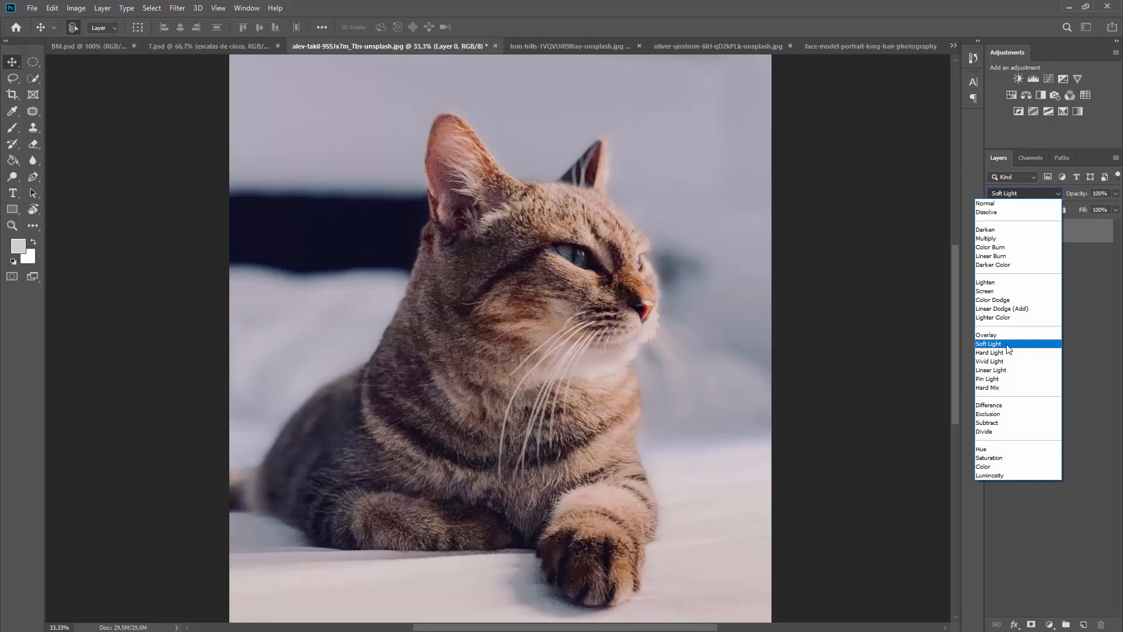
pyautogui.click(1101, 269)
pyautogui.hotkey('ctrl', 'j')
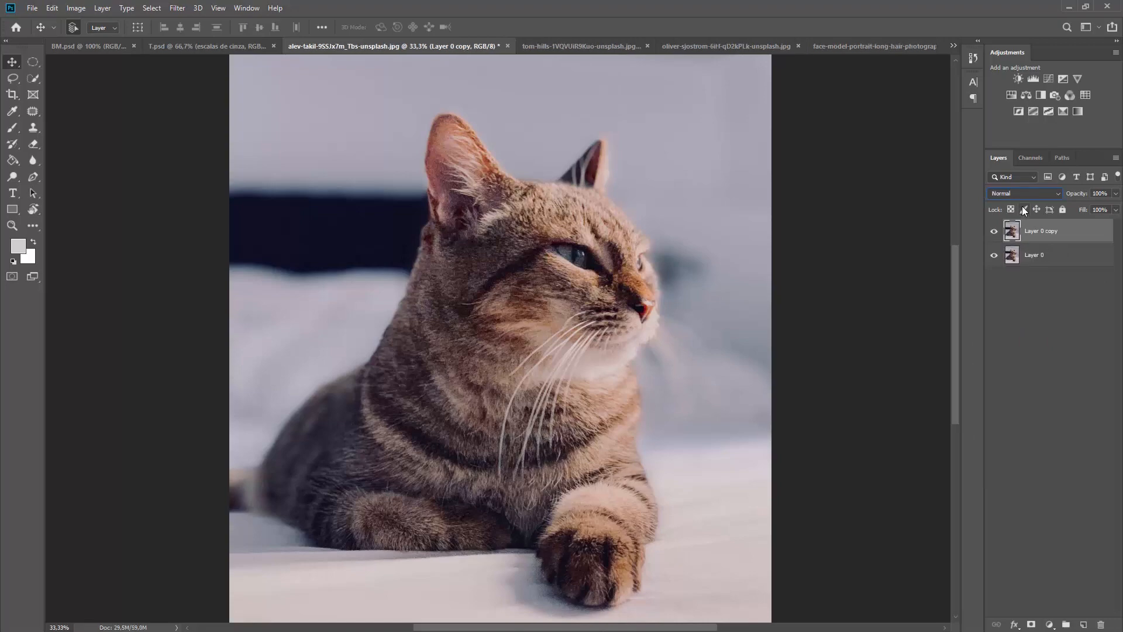
pyautogui.click(1024, 194)
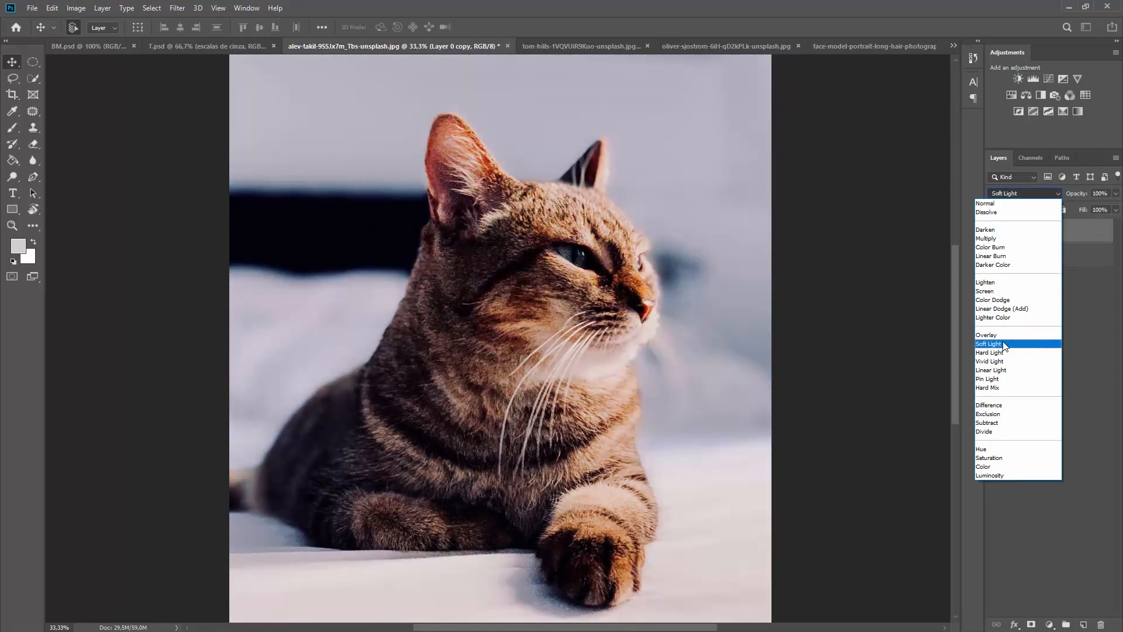
pyautogui.click(1001, 344)
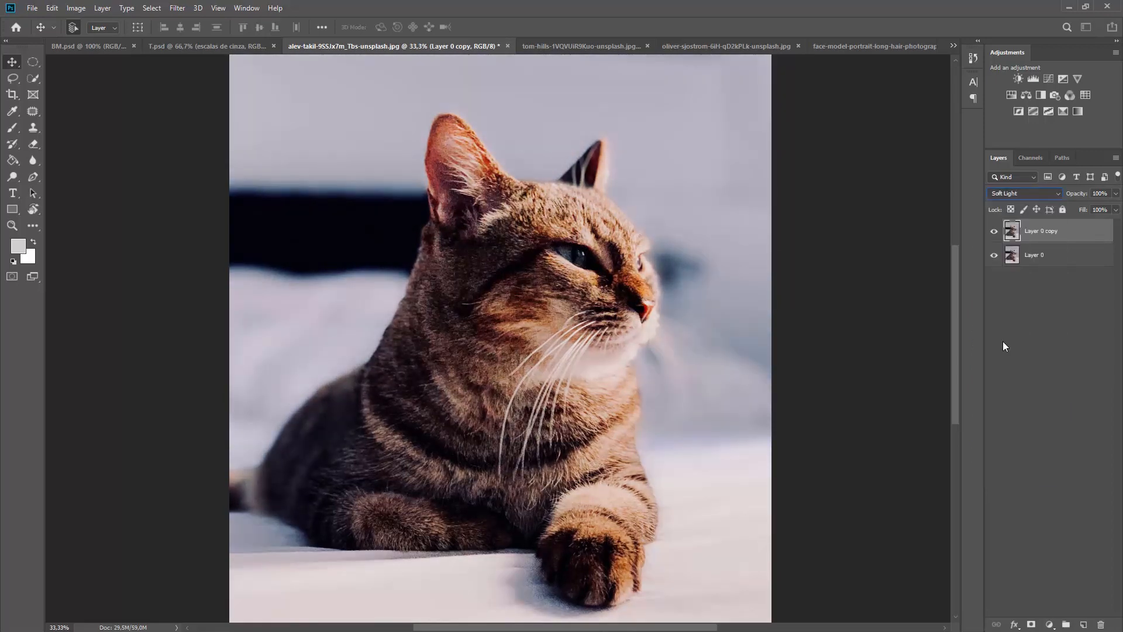
# Delete the Soft Light copy of the cat photo's layer
pyautogui.click(1044, 305)
pyautogui.click(1061, 239)
pyautogui.press('Delete')
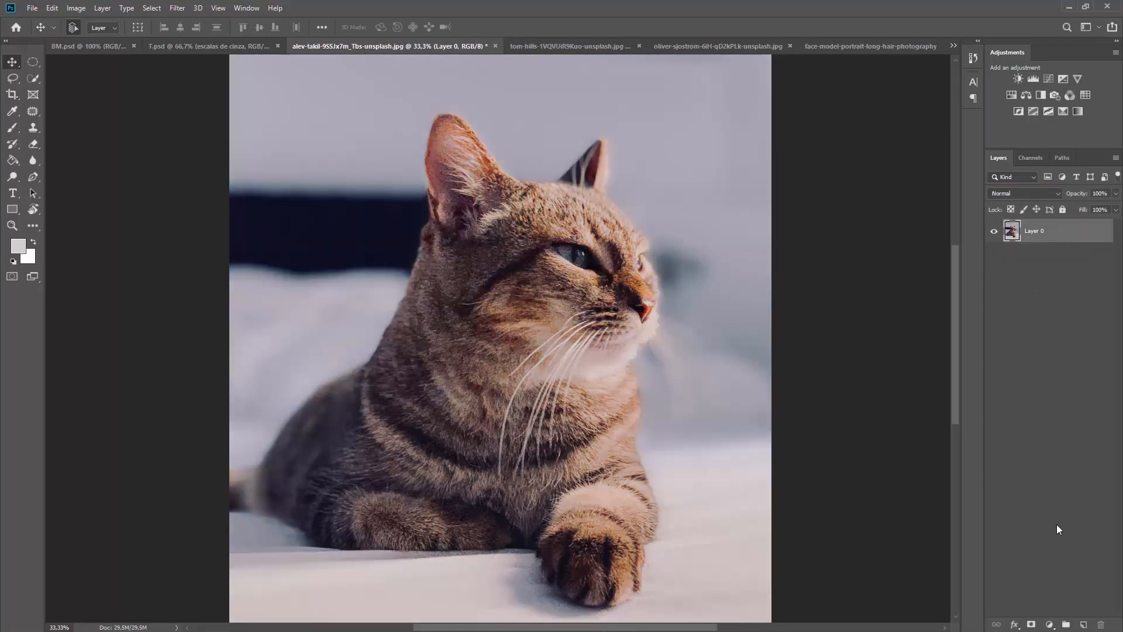
# Add a Gradient fill layer above the cat photo using the Violet, Orange preset
pyautogui.click(1049, 625)
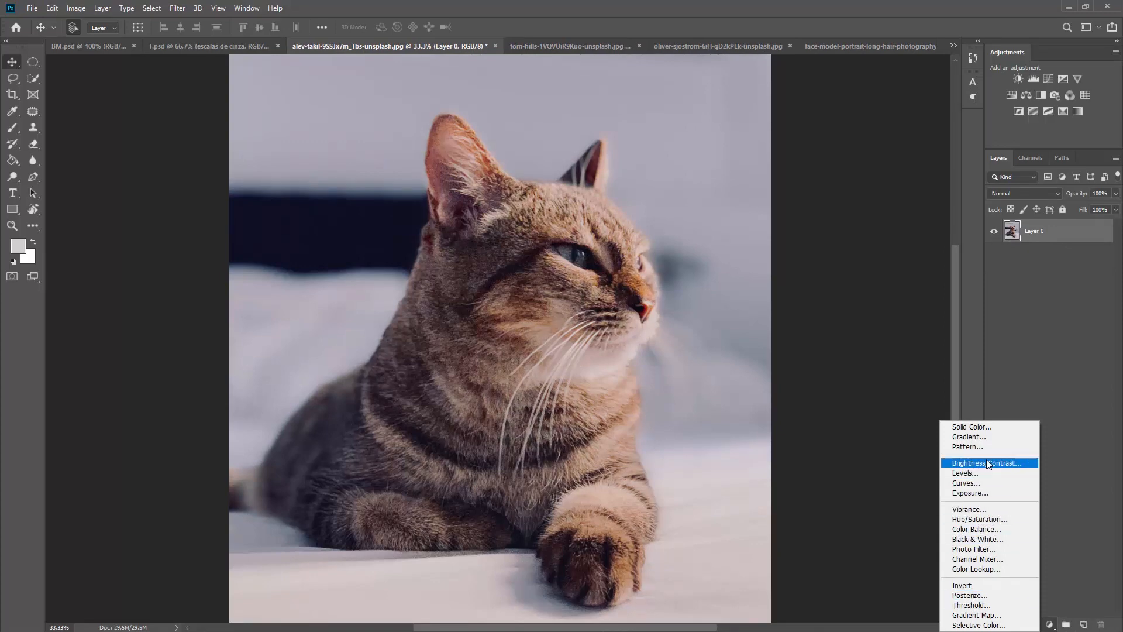
pyautogui.click(989, 437)
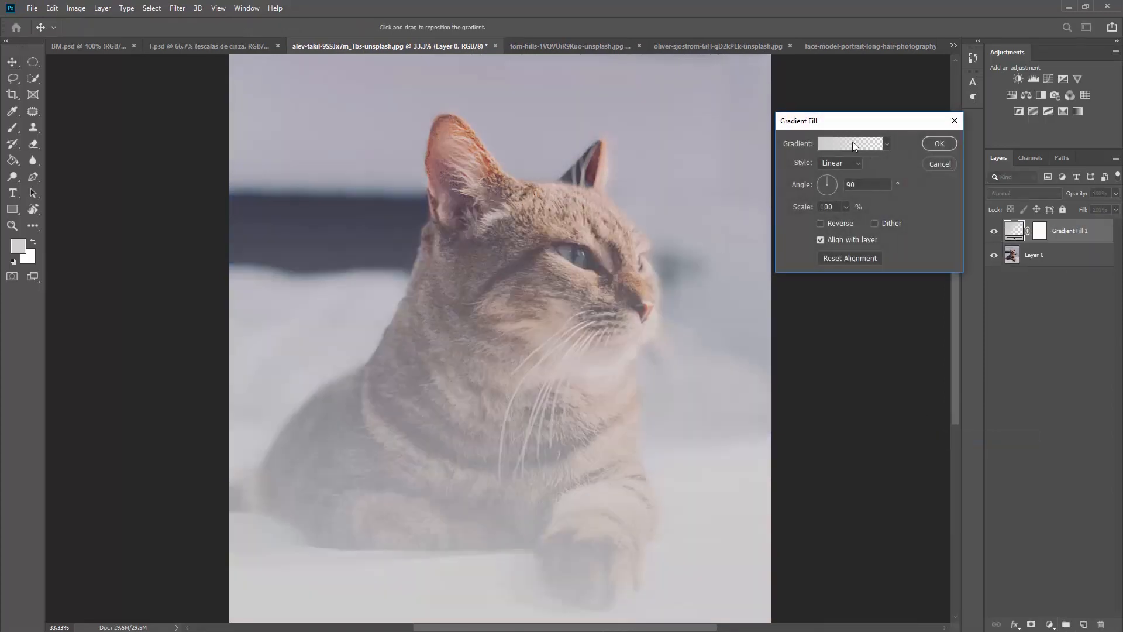
pyautogui.click(852, 141)
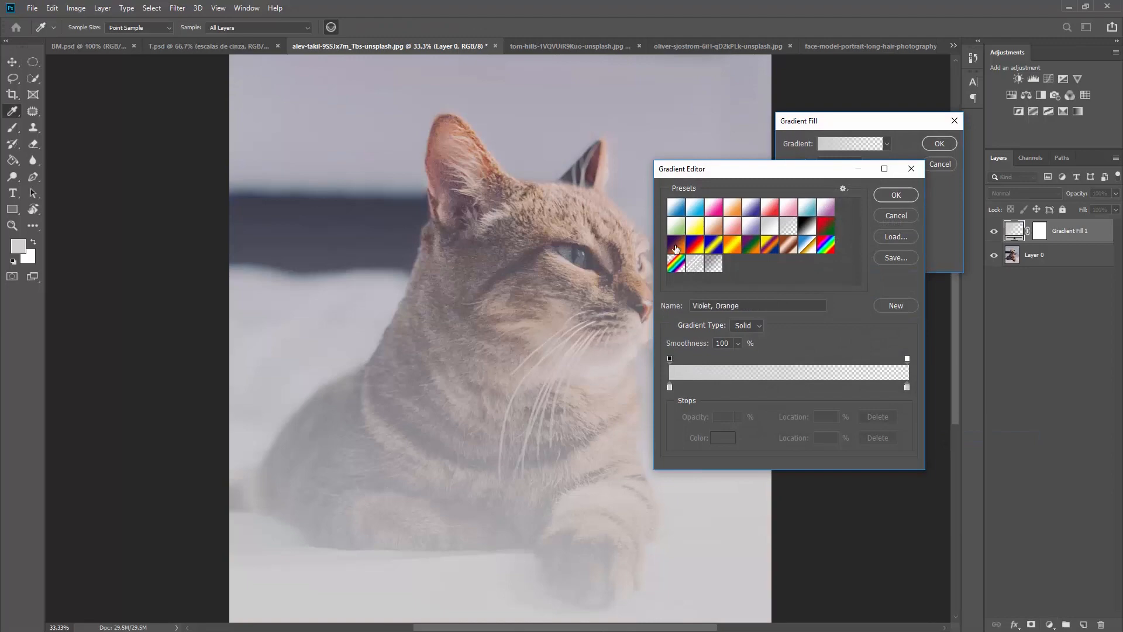
pyautogui.click(675, 249)
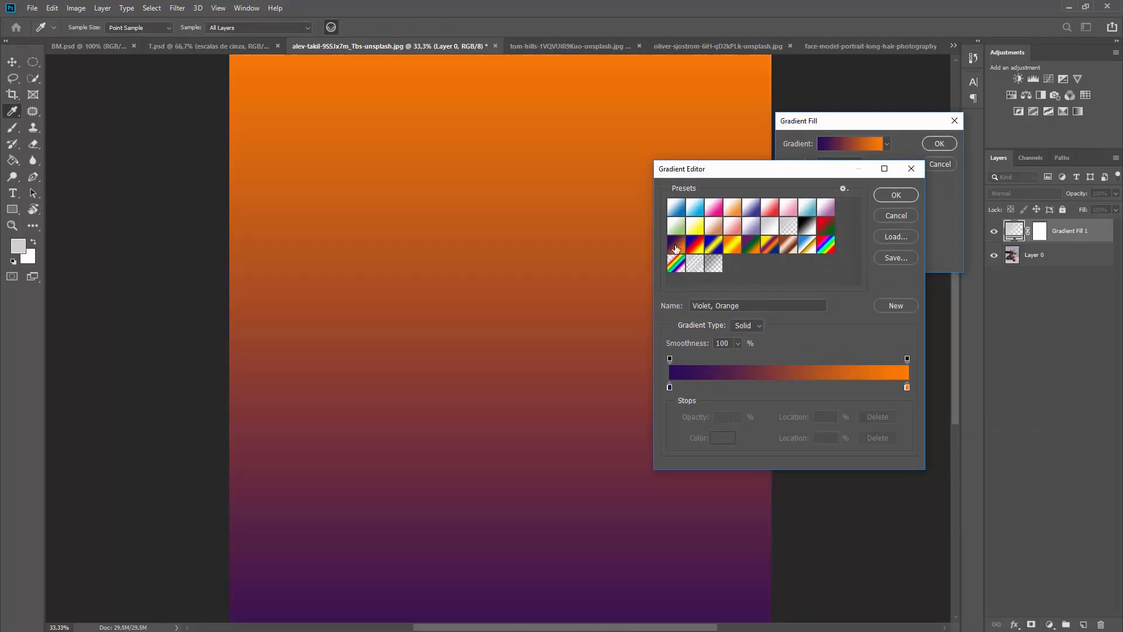
# Change the gradient's violet starting color stop to bright blue, 1200fc
pyautogui.click(670, 387)
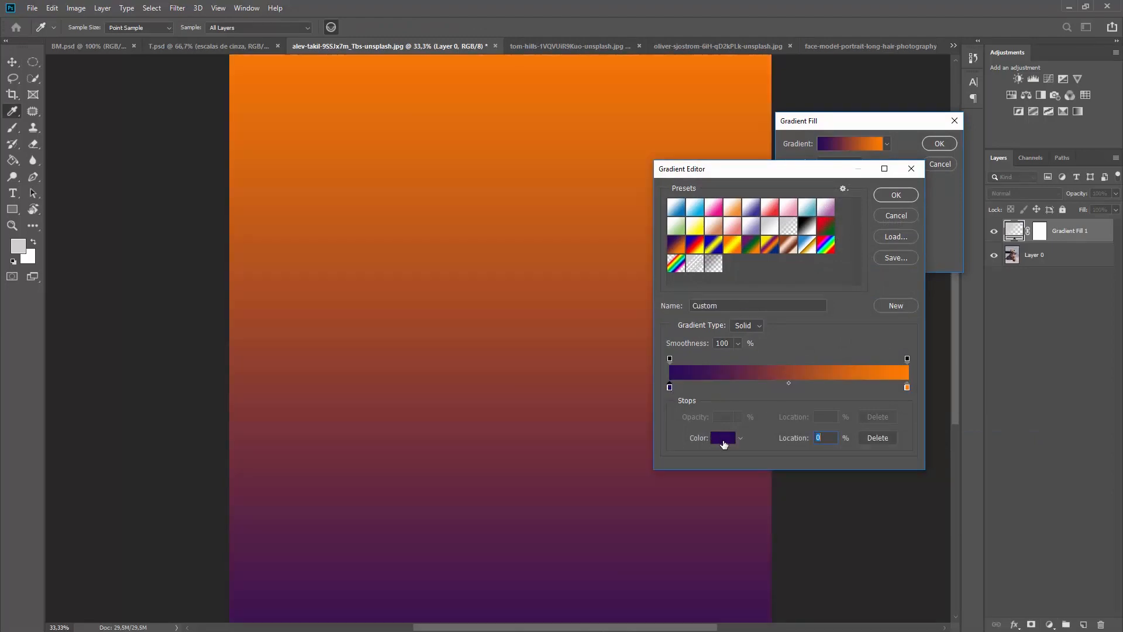
pyautogui.click(723, 438)
pyautogui.moveTo(761, 113)
pyautogui.mouseDown()
pyautogui.moveTo(775, 114)
pyautogui.moveTo(780, 156)
pyautogui.mouseUp()
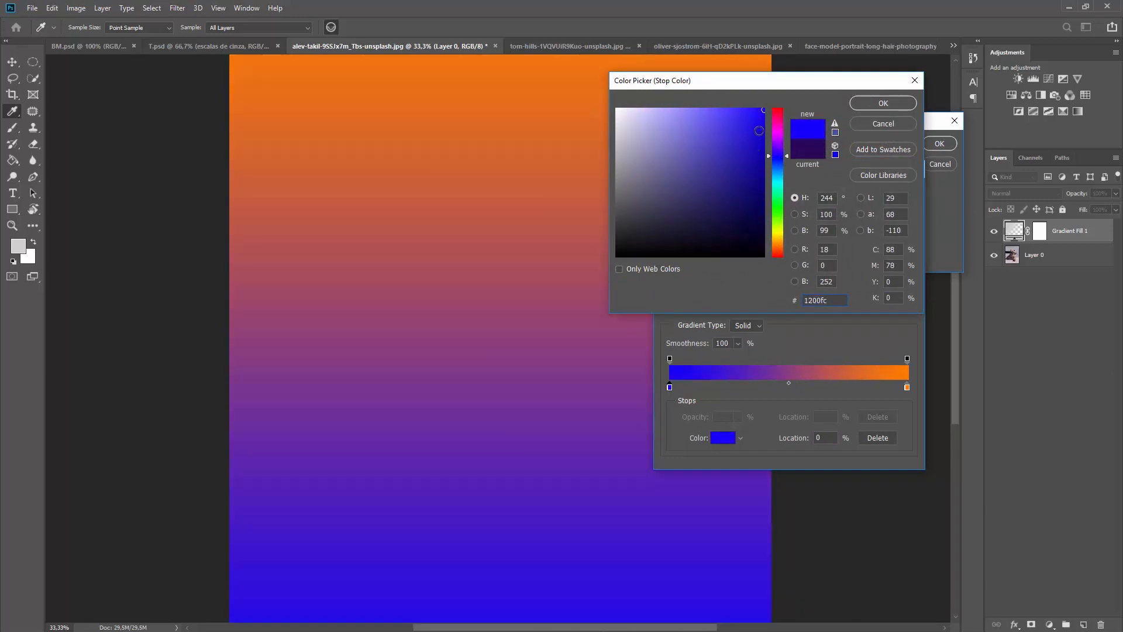
pyautogui.click(873, 101)
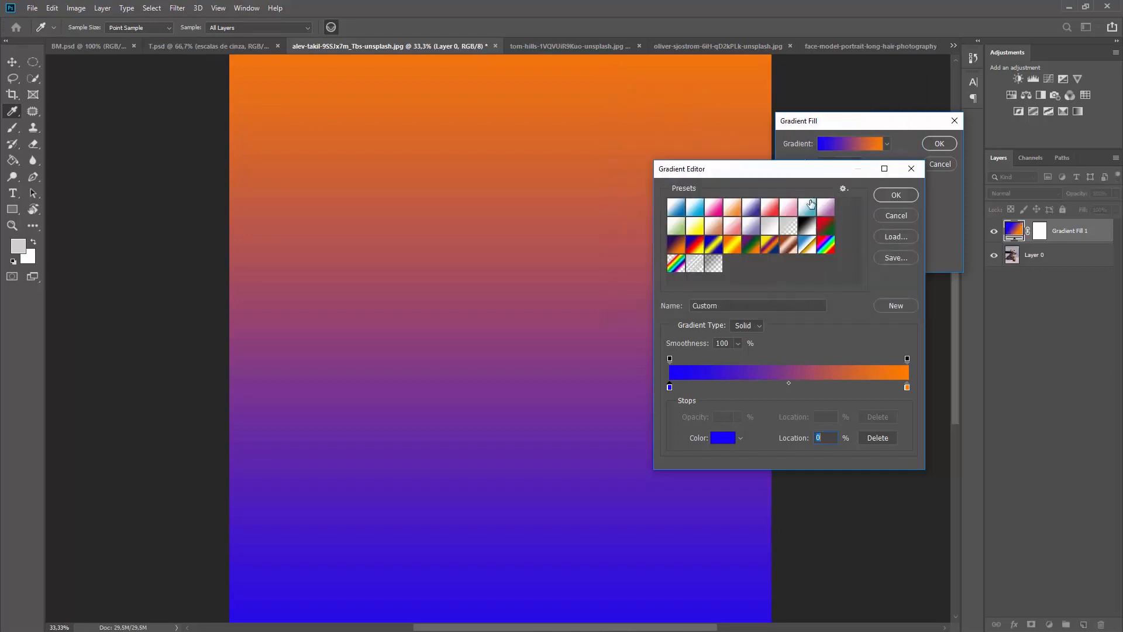
# Change the gradient's ending color stop to yellow-orange, ffa800, and accept the edited gradient
pyautogui.click(907, 386)
pyautogui.click(718, 440)
pyautogui.moveTo(783, 255); pyautogui.dragTo(780, 240)
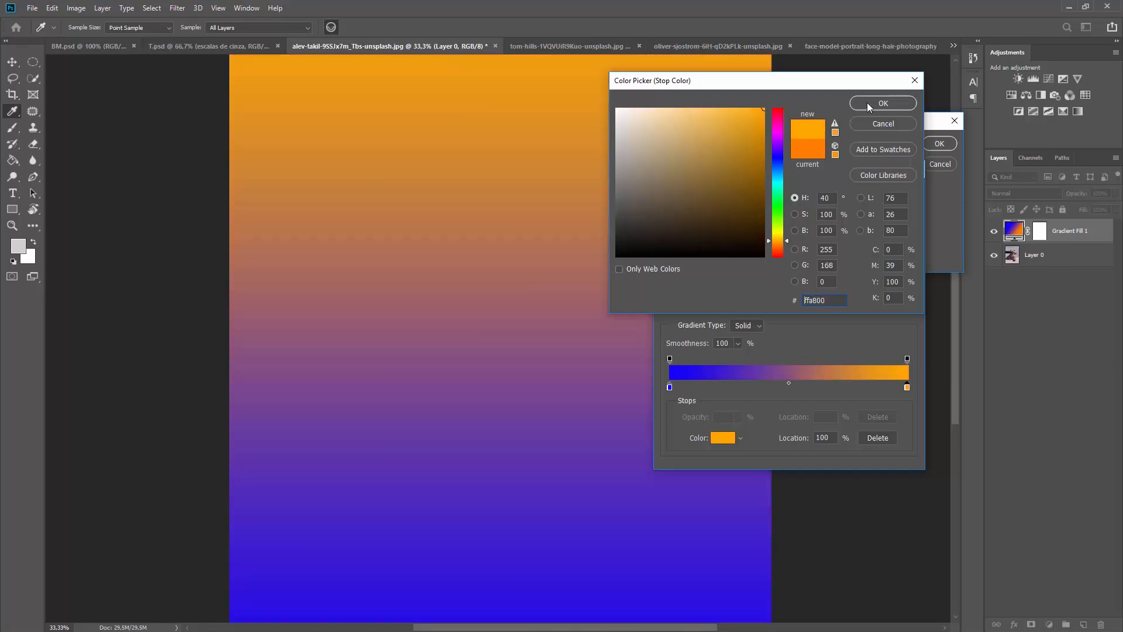
pyautogui.click(869, 103)
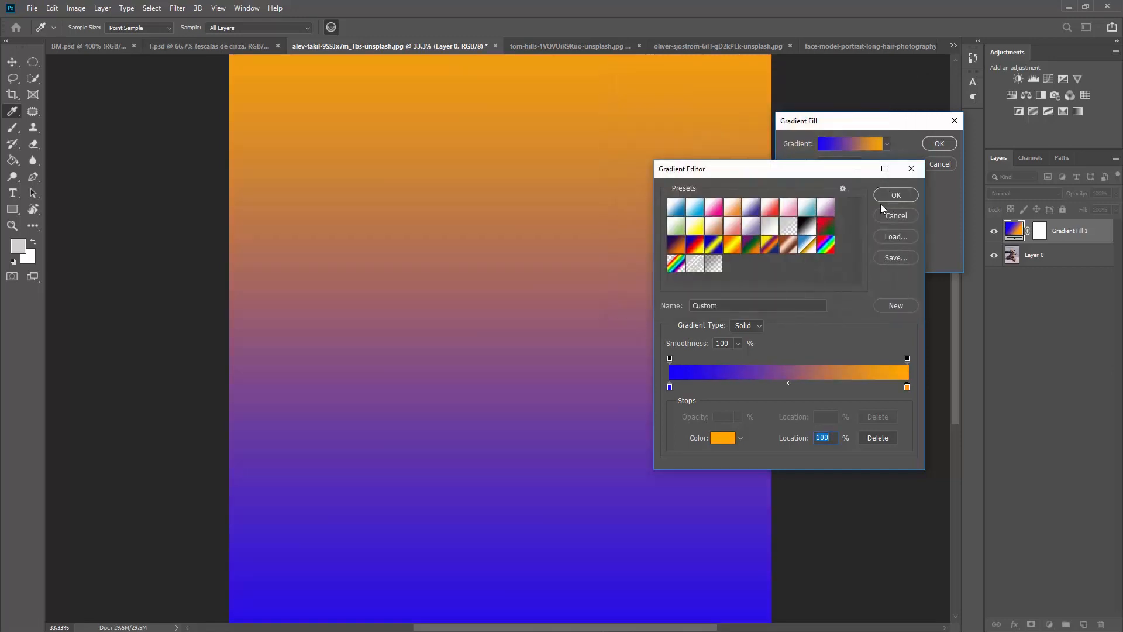
pyautogui.click(896, 196)
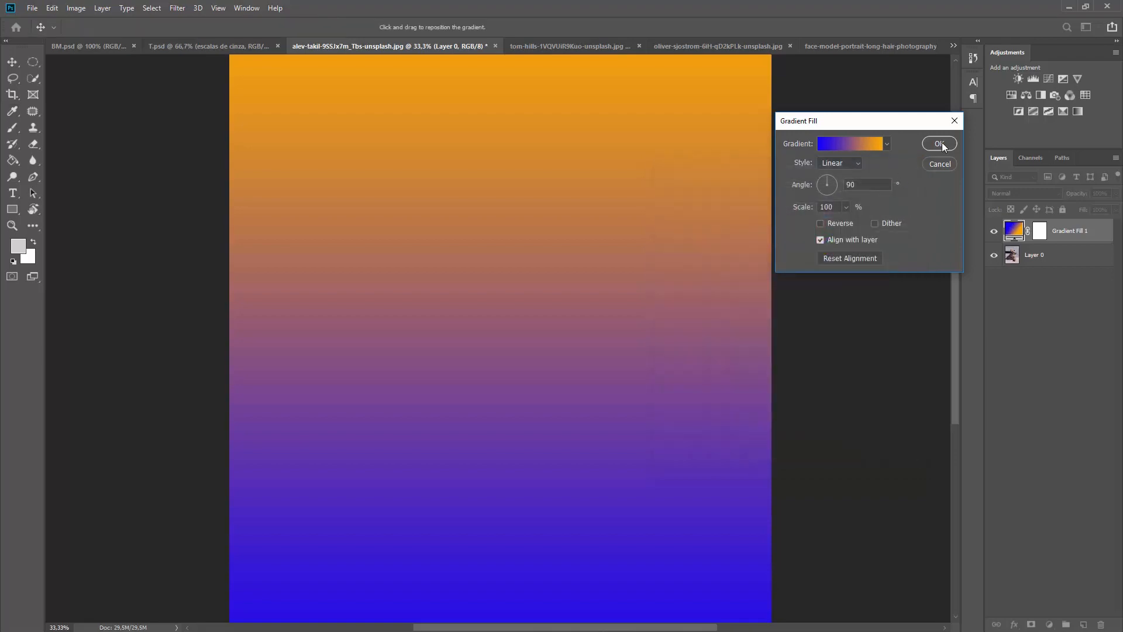
# Accept the gradient fill above the cat photo and set its layer's blend mode to Soft Light
pyautogui.click(940, 145)
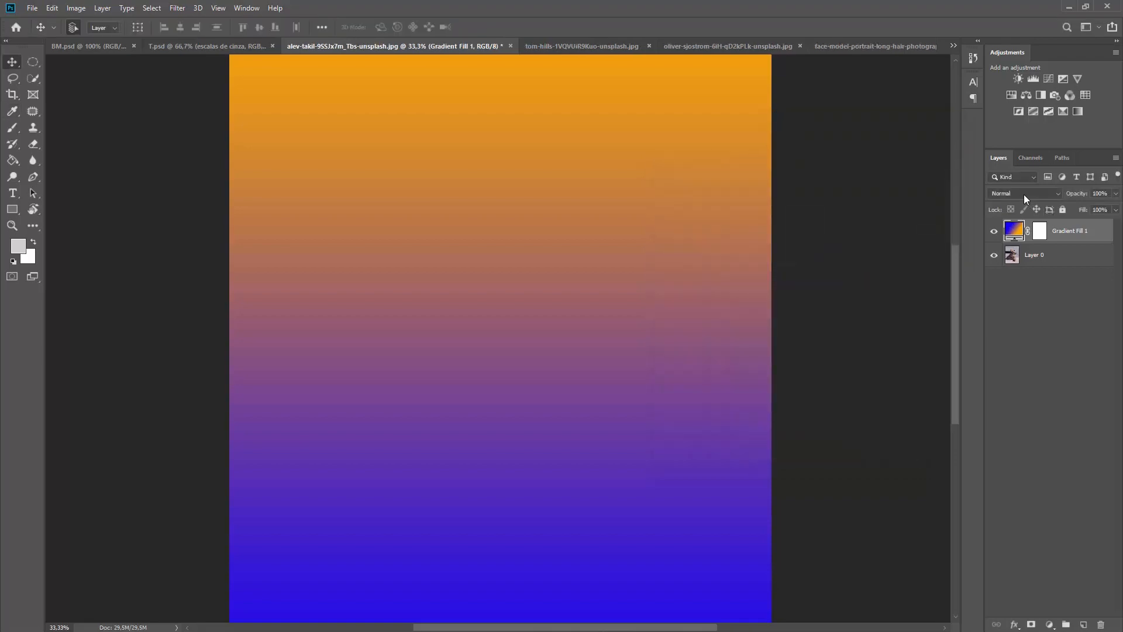
pyautogui.click(1024, 194)
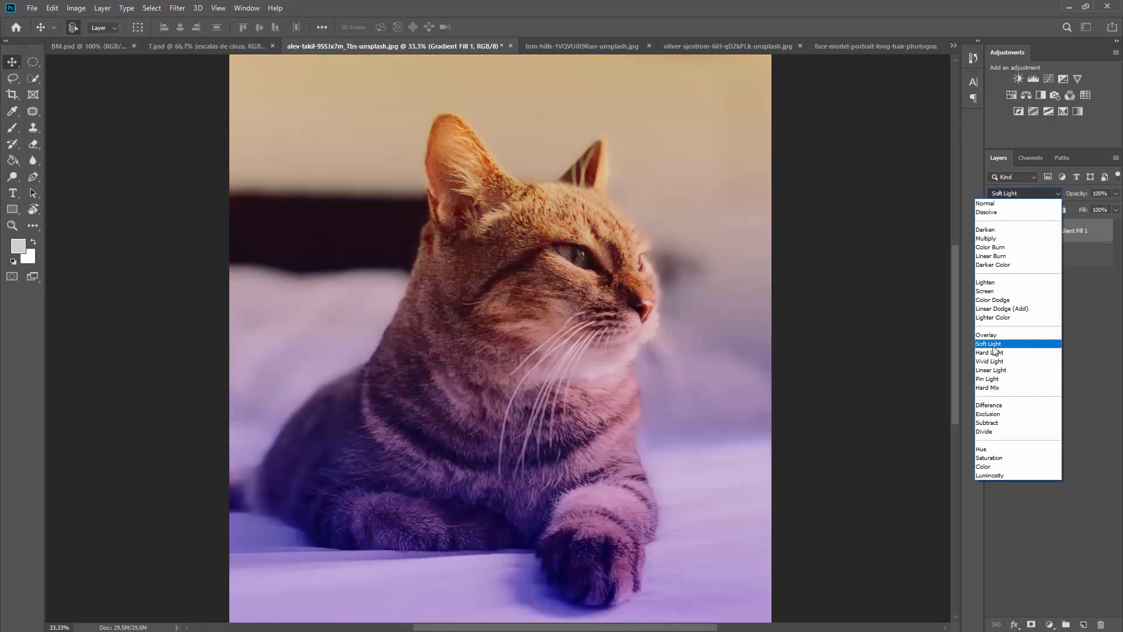
pyautogui.click(993, 345)
# Compare the cat photo with and without the Soft Light gradient layer by switching its visibility off and on
pyautogui.click(995, 231)
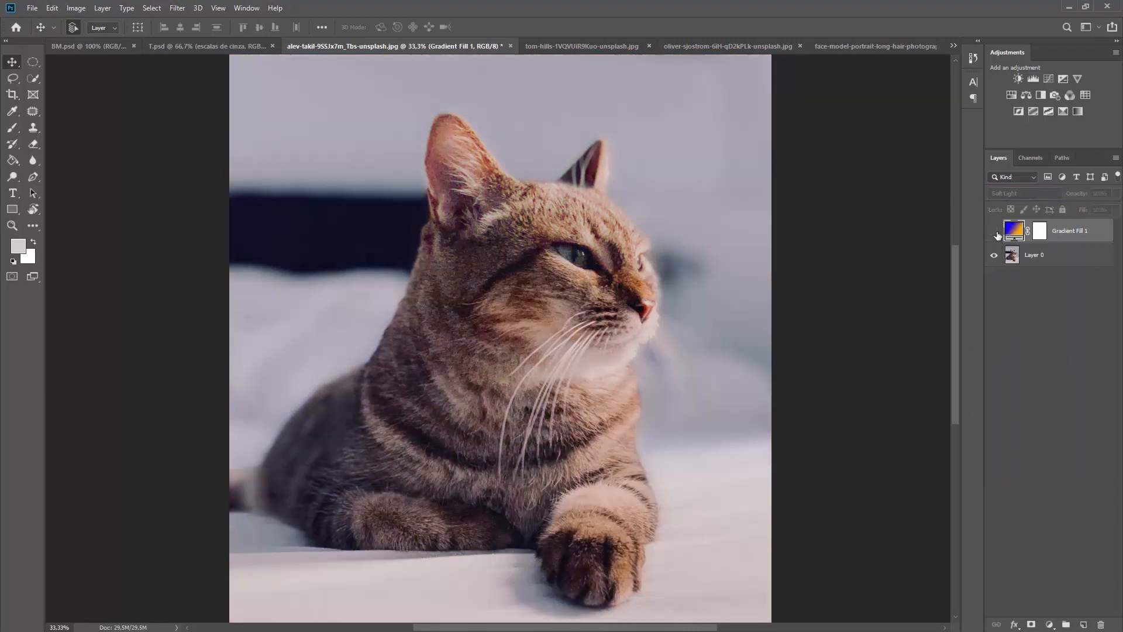
pyautogui.click(996, 233)
pyautogui.click(995, 232)
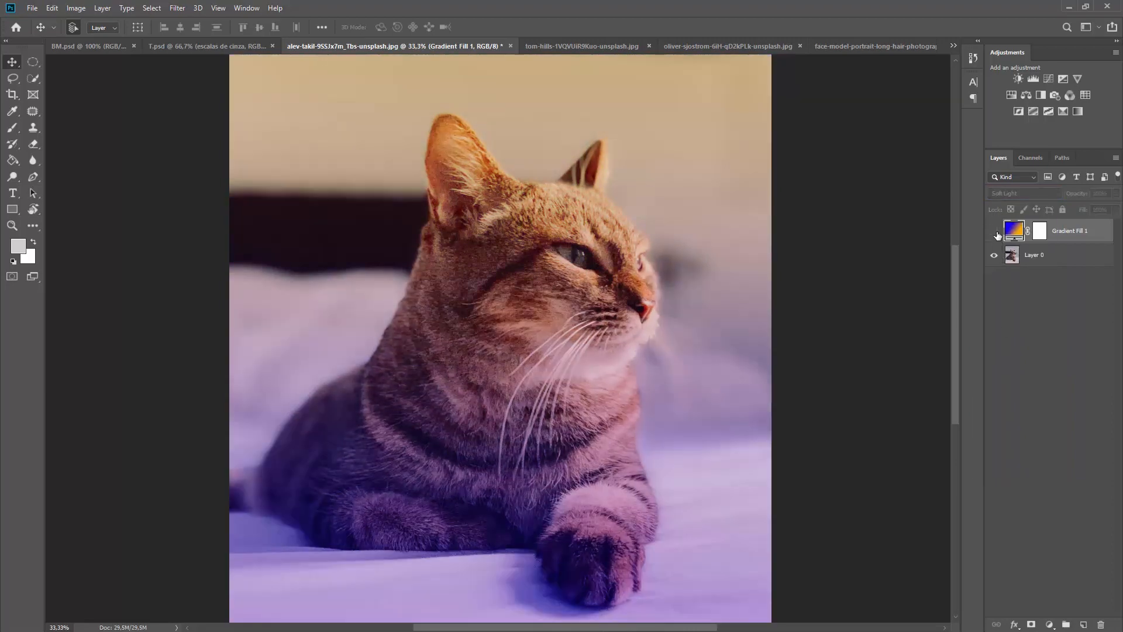
pyautogui.click(996, 233)
pyautogui.moveTo(1084, 211)
pyautogui.mouseDown()
pyautogui.moveTo(1073, 211)
pyautogui.moveTo(1089, 213)
pyautogui.mouseUp()
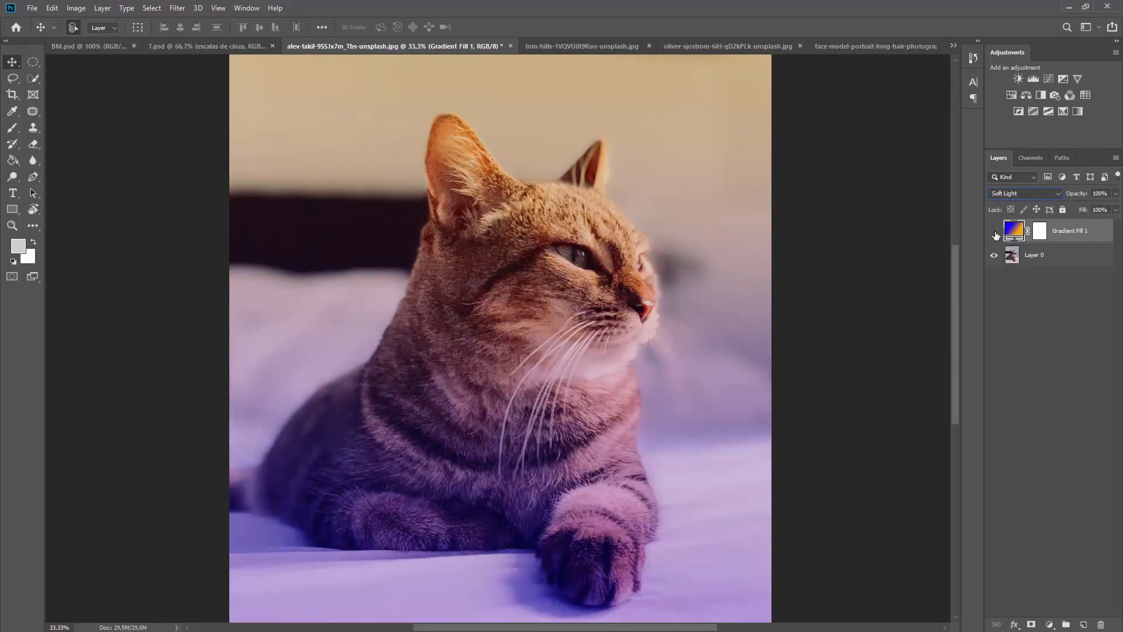
pyautogui.click(996, 233)
pyautogui.click(996, 233)
pyautogui.click(995, 233)
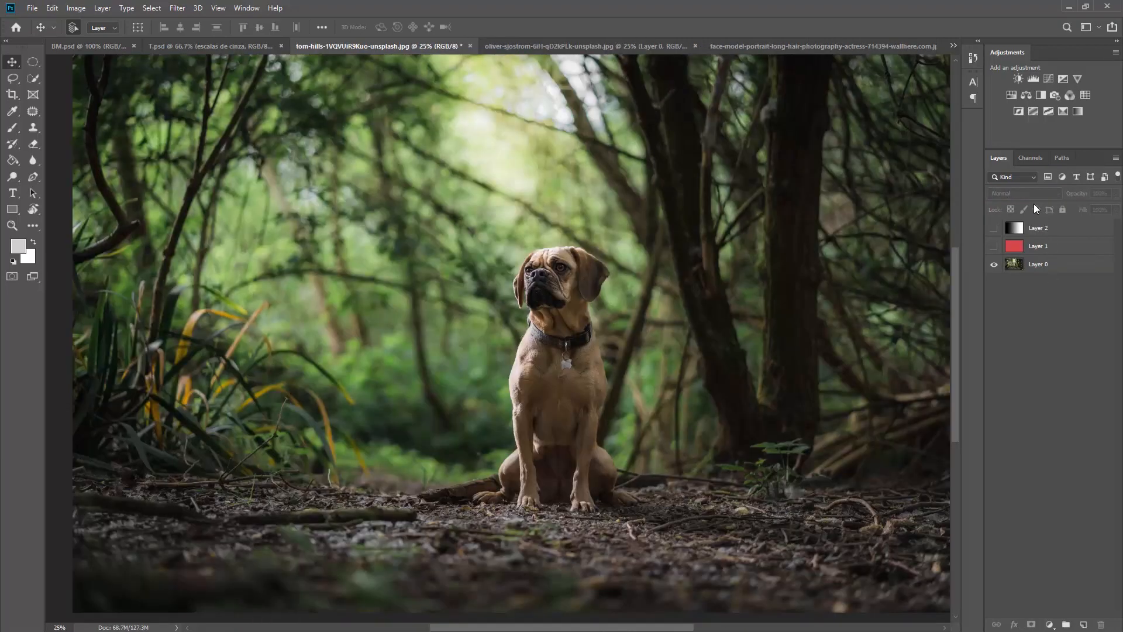
# Duplicate Layer 0, the forest photo of the dog
pyautogui.click(1047, 266)
pyautogui.click(1030, 193)
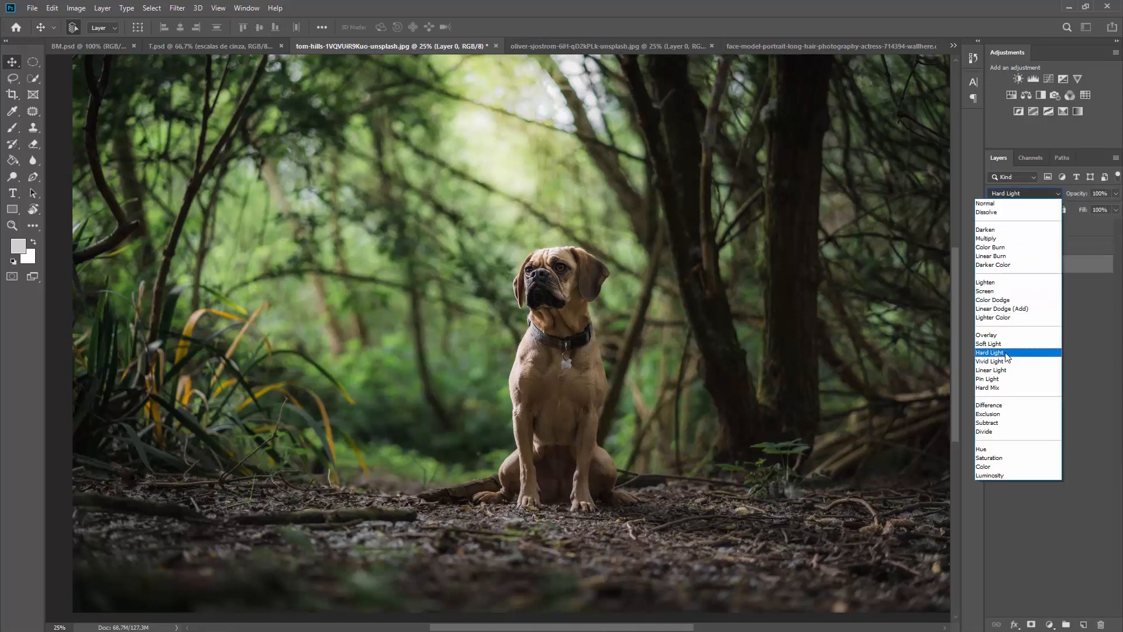
pyautogui.press('Escape')
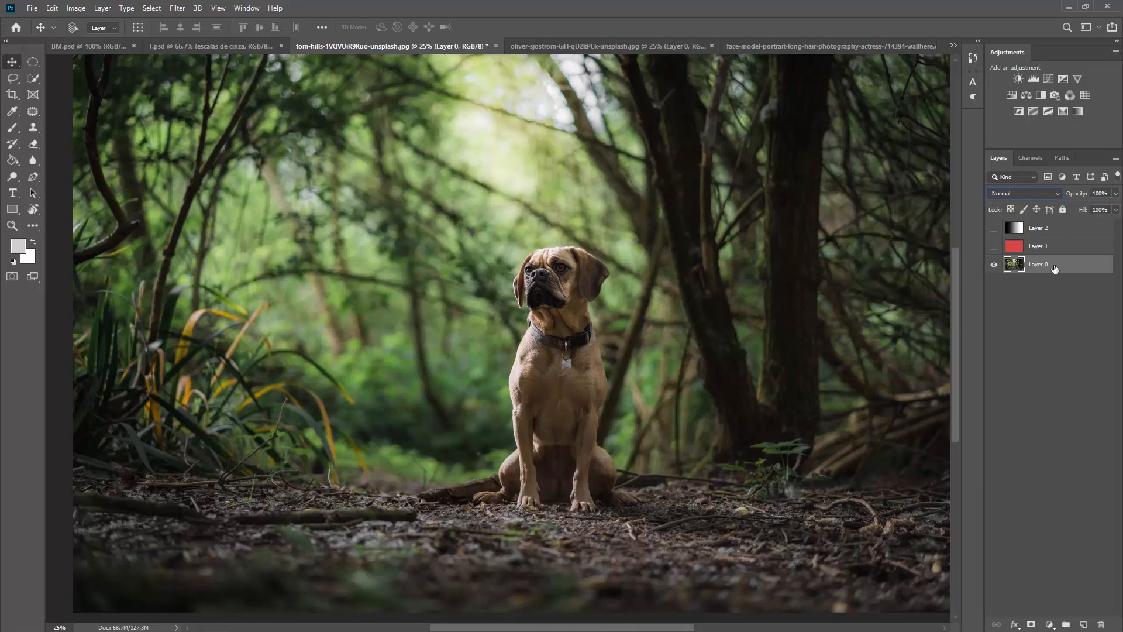
pyautogui.hotkey('ctrl', 'j')
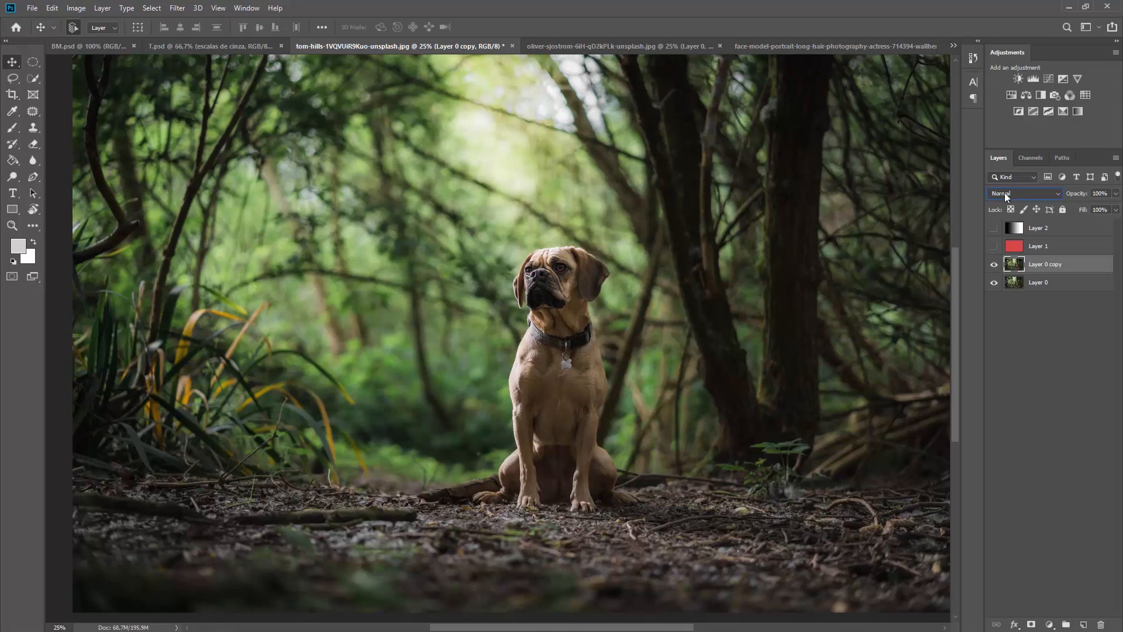
# Apply a Gaussian Blur with a radius of about 263.1 pixels to the copy of the dog photo's layer
pyautogui.click(183, 11)
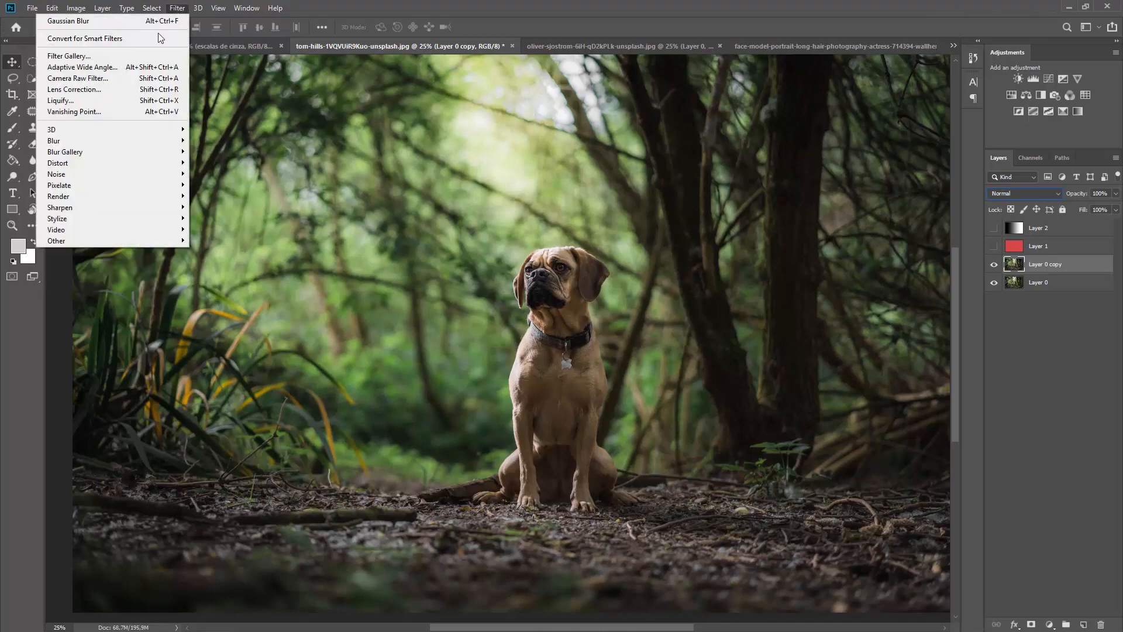
pyautogui.moveTo(108, 141)
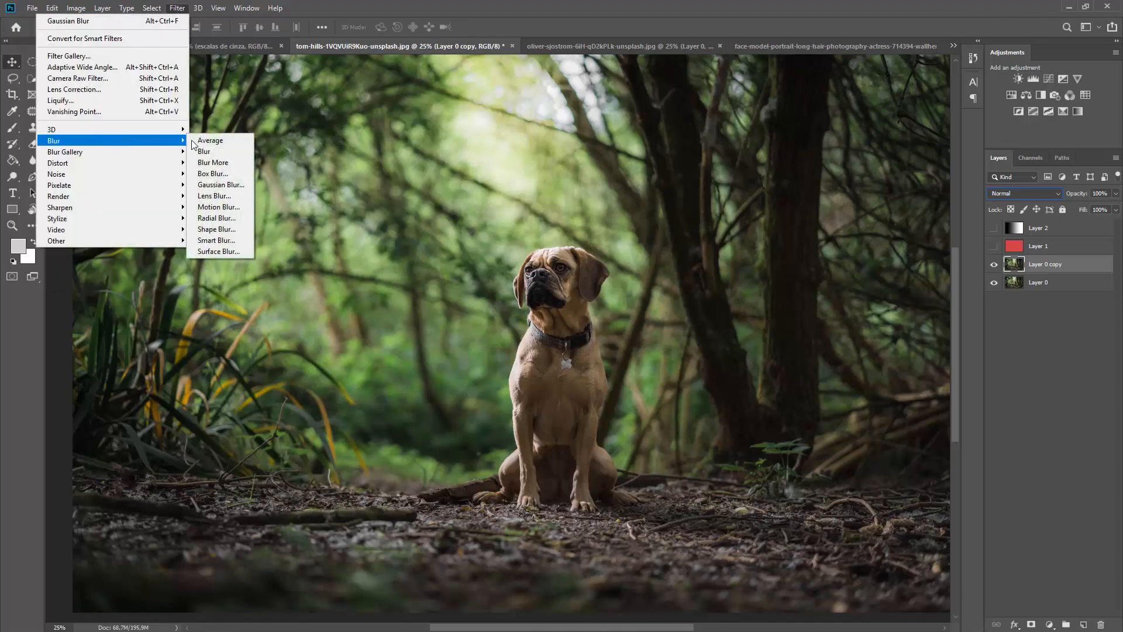
pyautogui.click(230, 185)
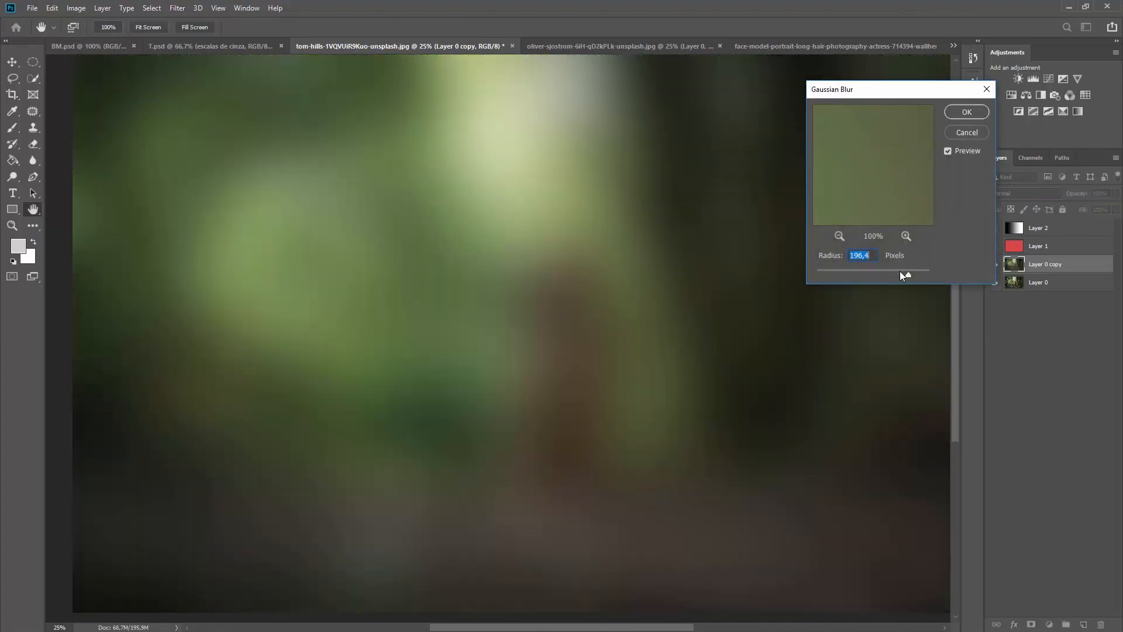
pyautogui.moveTo(901, 272); pyautogui.dragTo(880, 273)
pyautogui.click(849, 272)
pyautogui.click(861, 273)
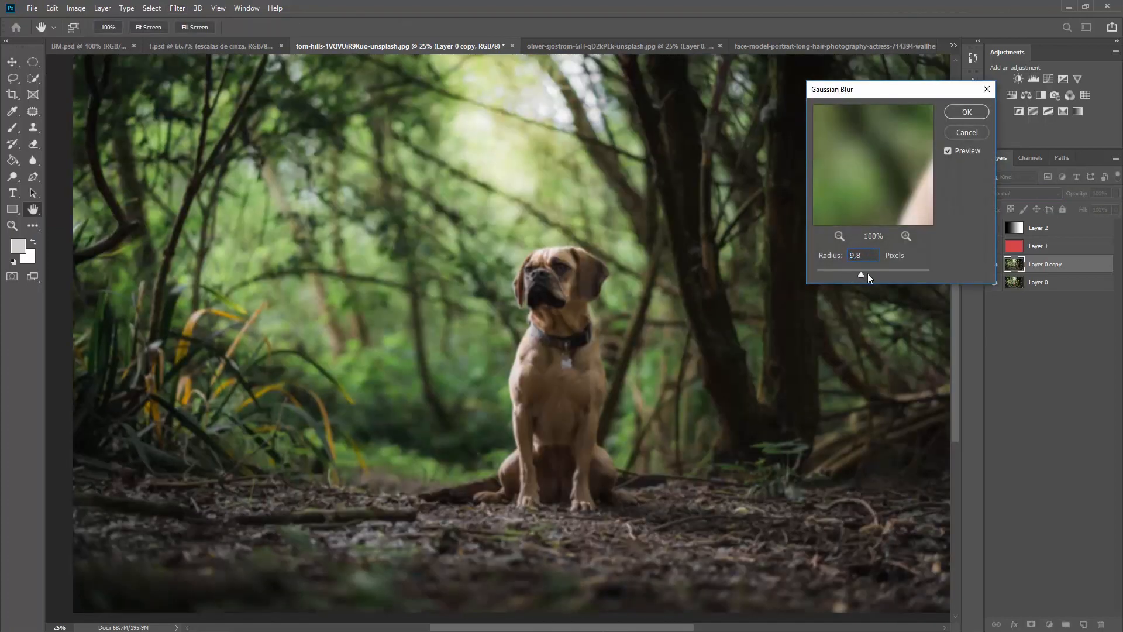
pyautogui.click(880, 271)
pyautogui.moveTo(883, 272); pyautogui.dragTo(895, 273)
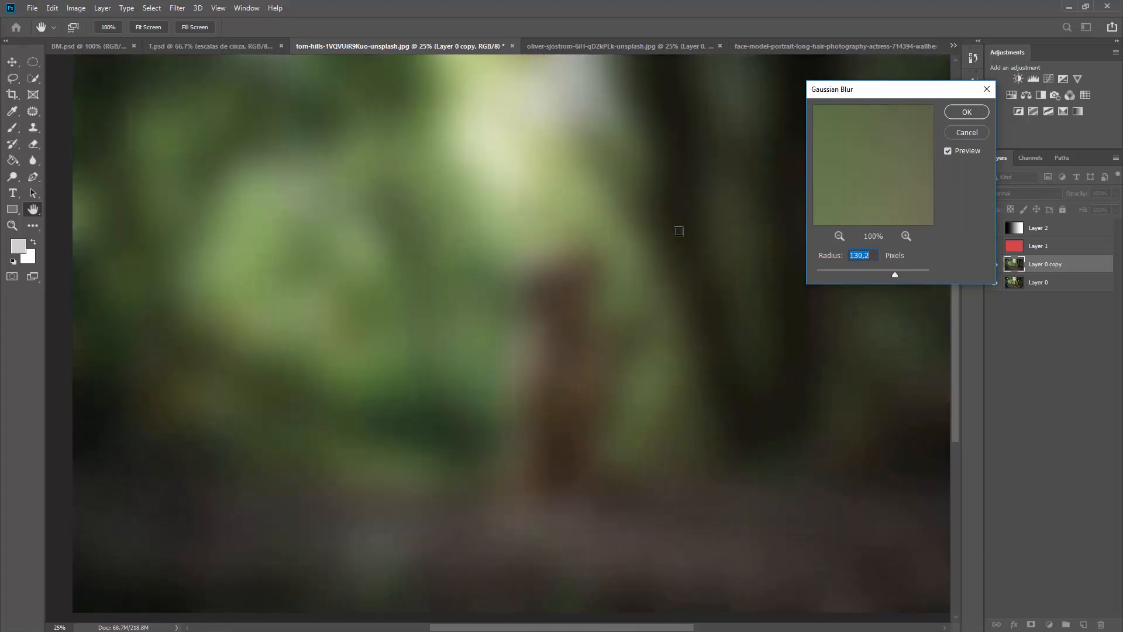
pyautogui.click(907, 273)
pyautogui.click(913, 272)
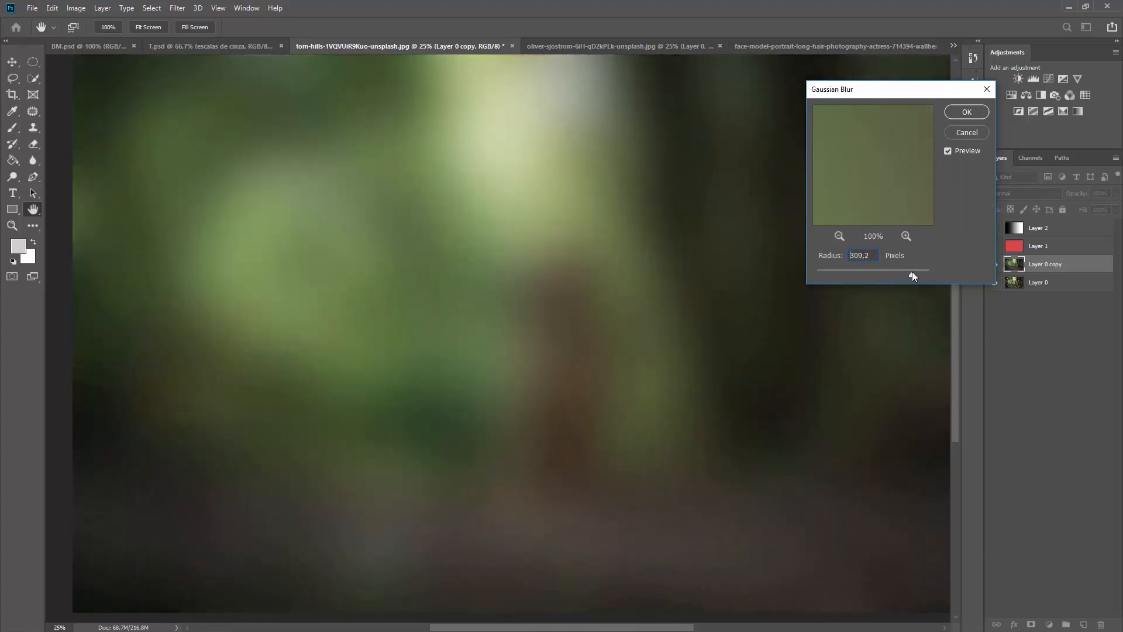
pyautogui.click(911, 274)
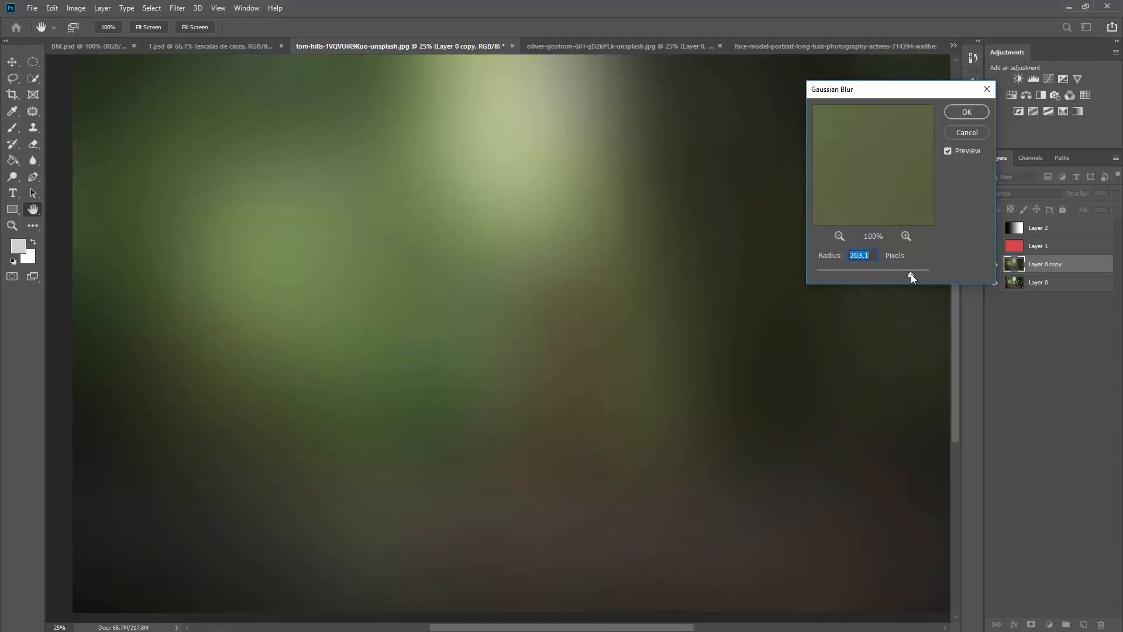
pyautogui.click(966, 112)
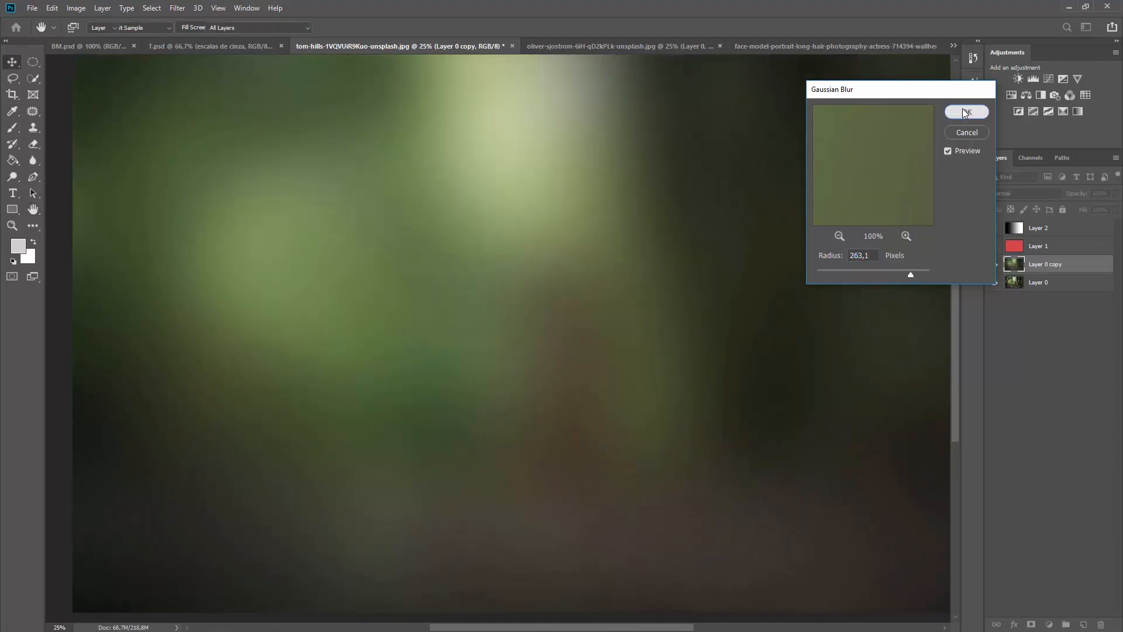
# Set the blurred copy's blend mode to Soft Light and switch its visibility off and on to compare
pyautogui.click(1016, 195)
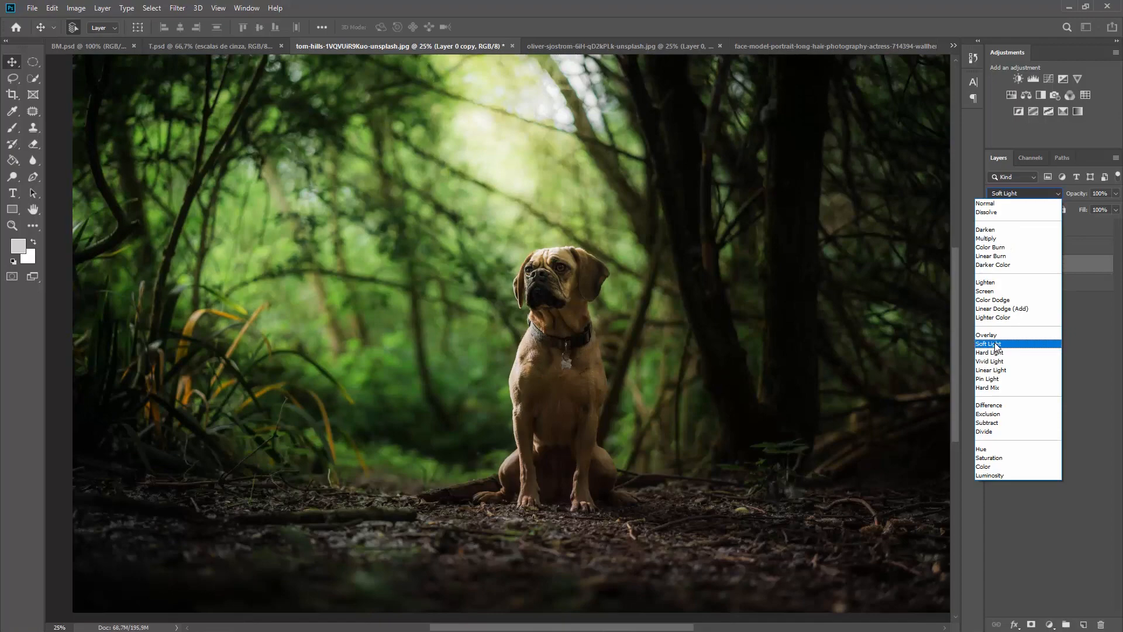
pyautogui.click(997, 344)
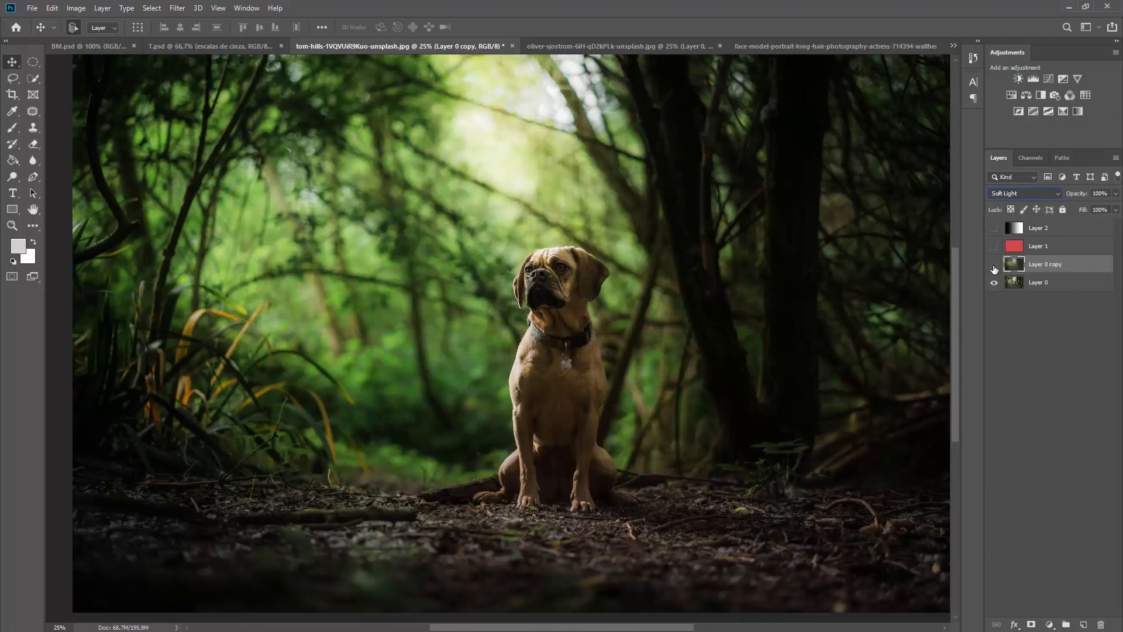
pyautogui.click(995, 266)
pyautogui.click(994, 266)
pyautogui.click(994, 267)
pyautogui.click(994, 266)
pyautogui.click(994, 267)
pyautogui.click(994, 266)
# Change the blurred copy's blend mode to Hard Light and compare the photo with and without it
pyautogui.click(1016, 195)
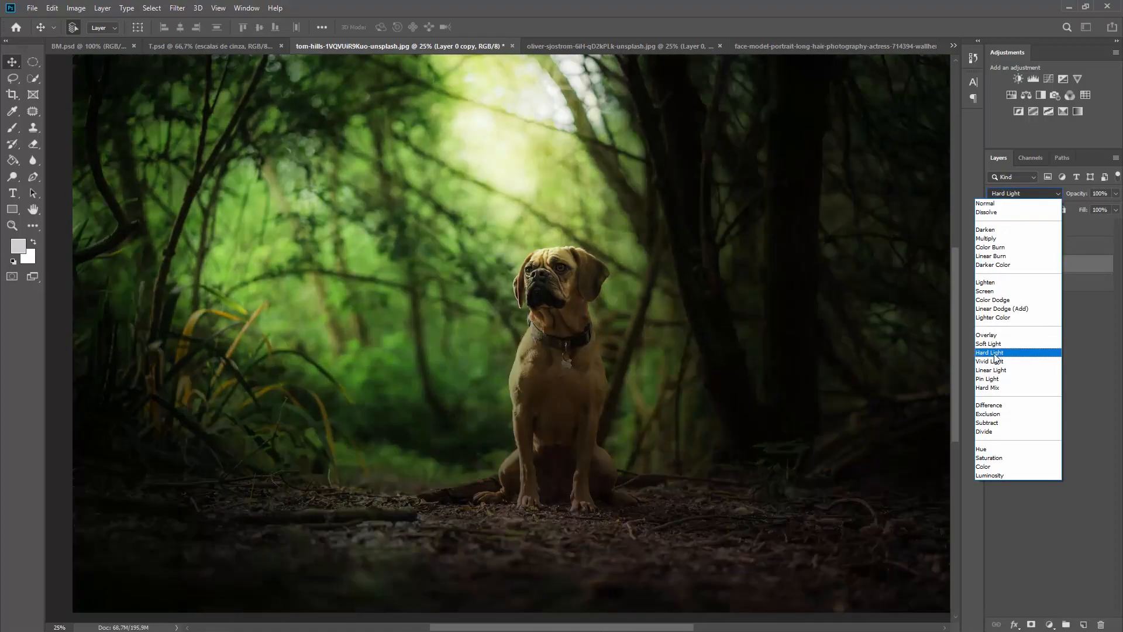
pyautogui.click(995, 353)
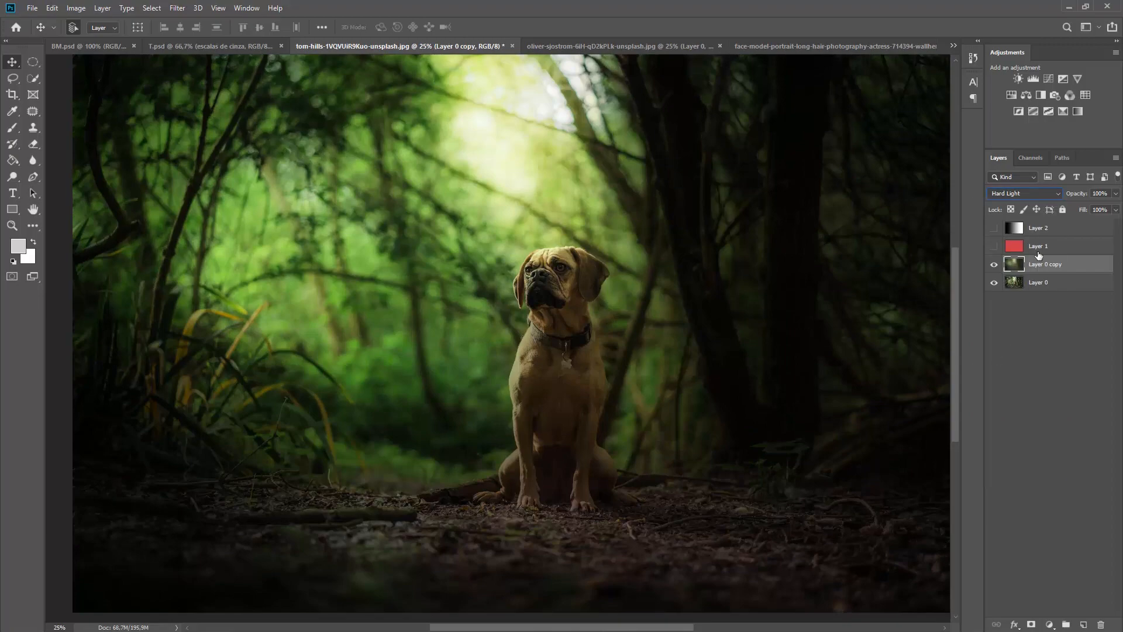
pyautogui.click(994, 266)
pyautogui.click(994, 266)
pyautogui.click(994, 266)
pyautogui.click(994, 266)
pyautogui.click(994, 267)
pyautogui.click(994, 266)
# Change the blurred copy's blend mode to Overlay and switch its visibility off and on to compare
pyautogui.click(1024, 193)
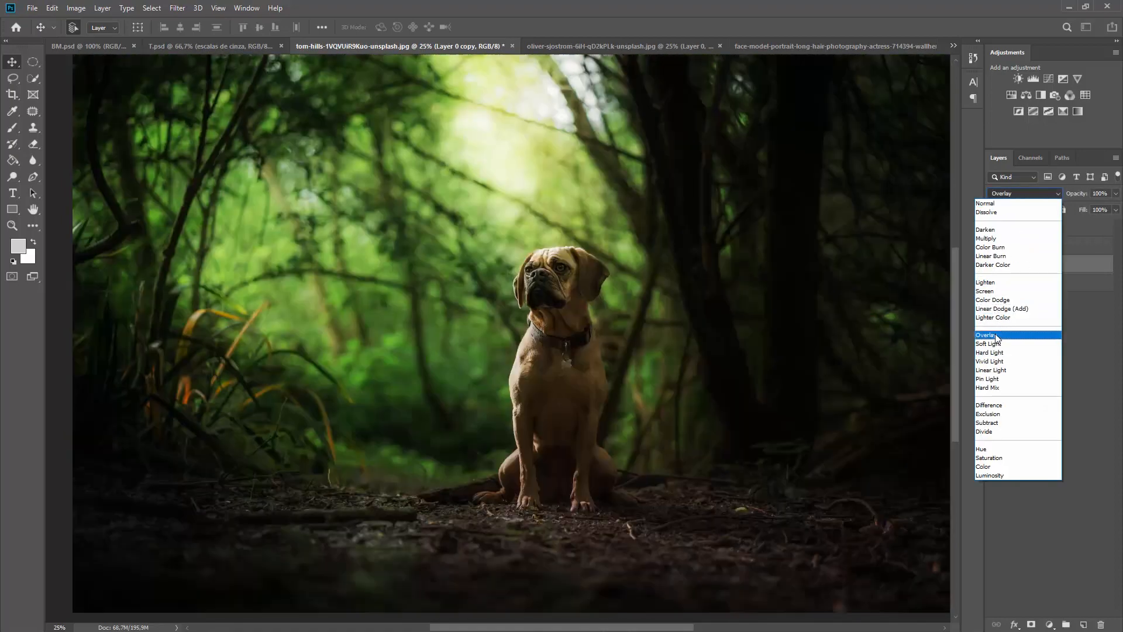
pyautogui.click(997, 336)
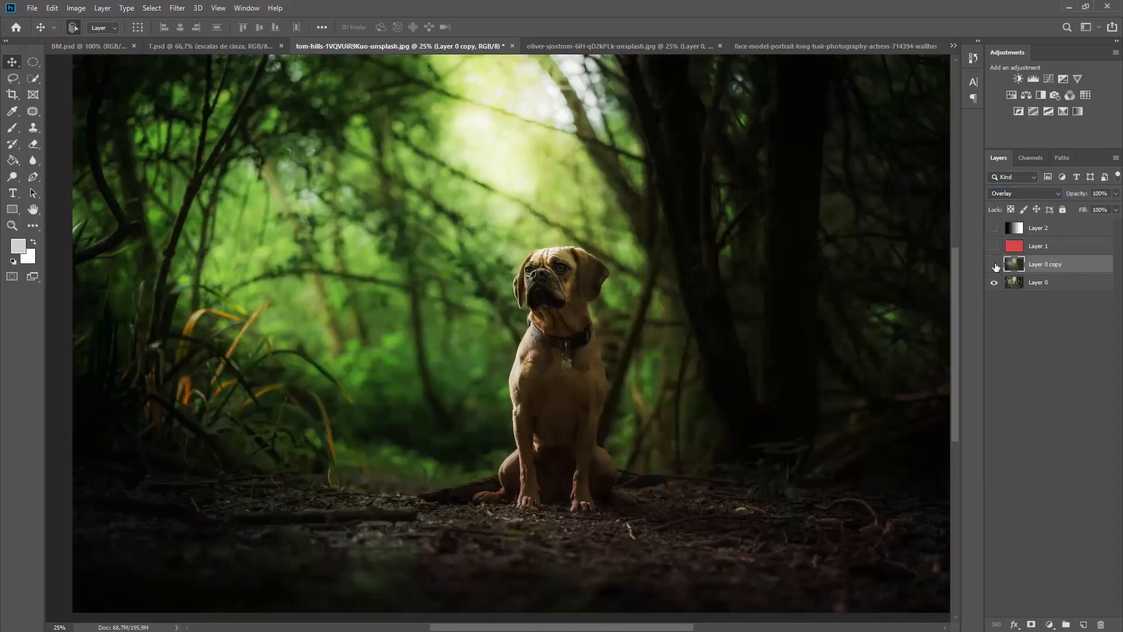
pyautogui.click(994, 266)
pyautogui.click(994, 266)
# Switch the blurred copy back to the Hard Light blend mode and deselect the layer
pyautogui.click(1012, 196)
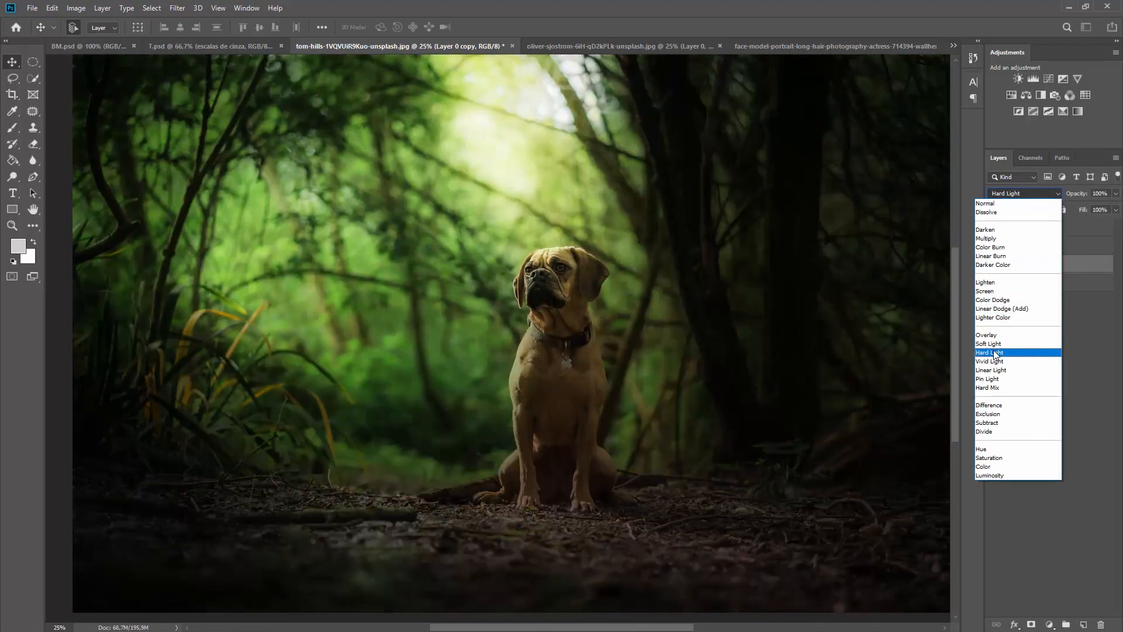
pyautogui.click(995, 353)
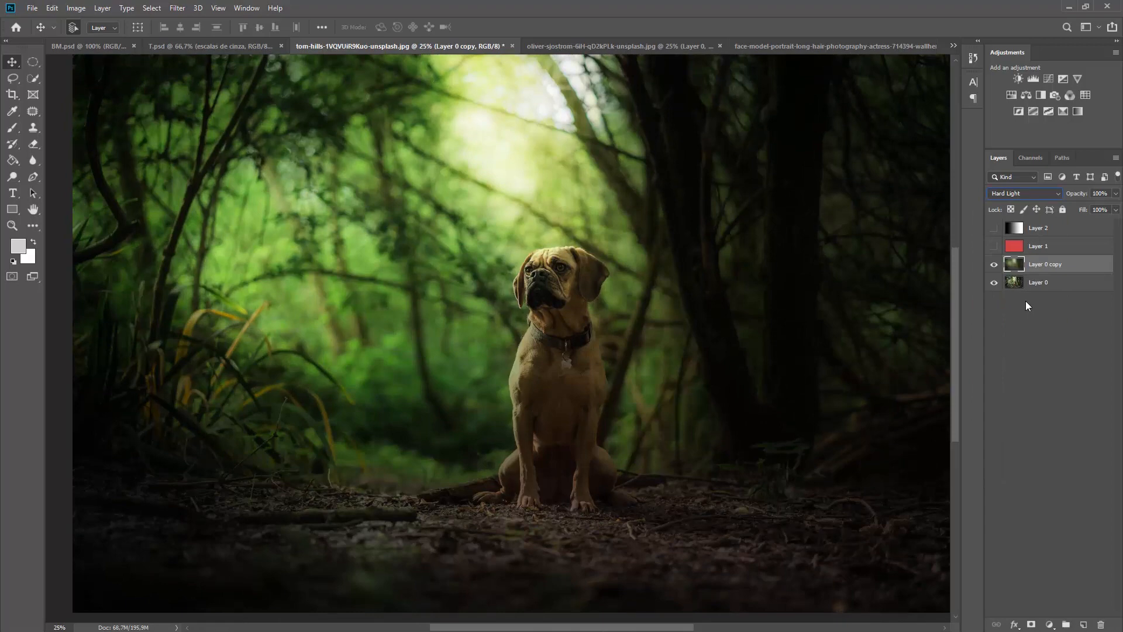
pyautogui.click(1027, 301)
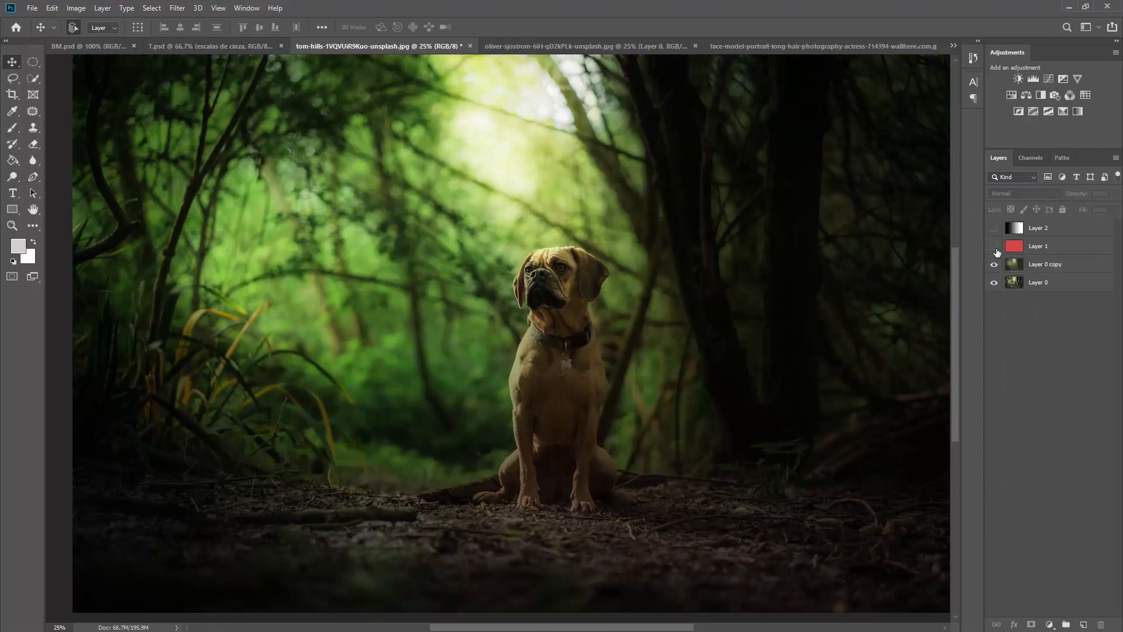
# Try the Vivid Light blend mode on the blurred copy of the dog photo, and delete that copy
pyautogui.click(1018, 265)
pyautogui.click(1018, 194)
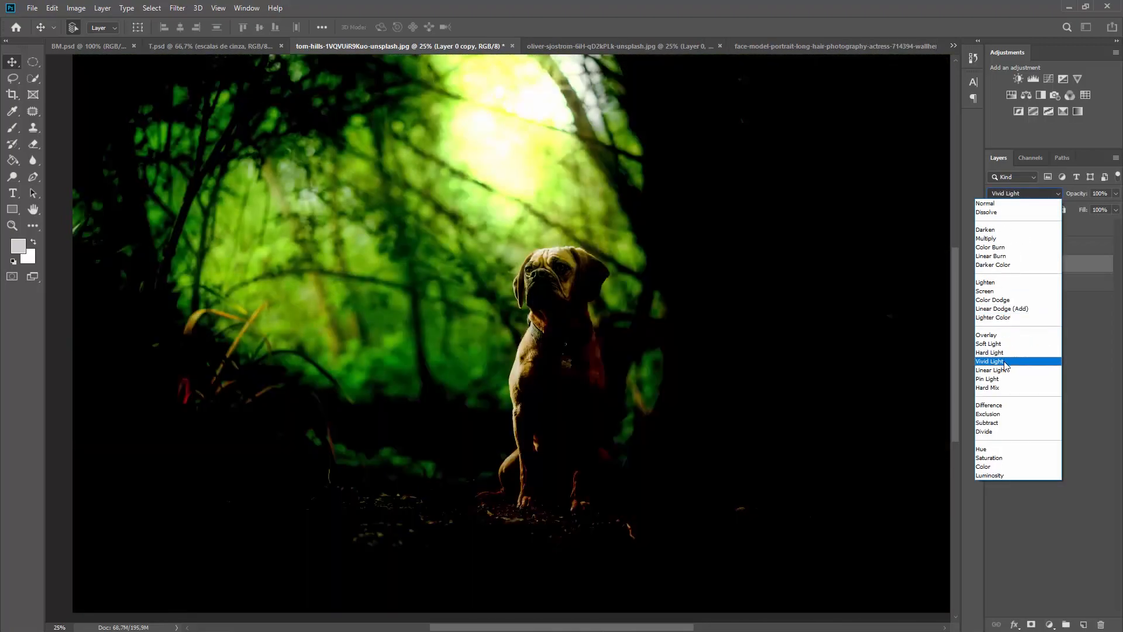
pyautogui.click(1006, 363)
pyautogui.press('Delete')
# Show the red Layer 1 and the black-to-white gradient Layer 2, and set Layer 2's blend mode to Vivid Light
pyautogui.click(994, 246)
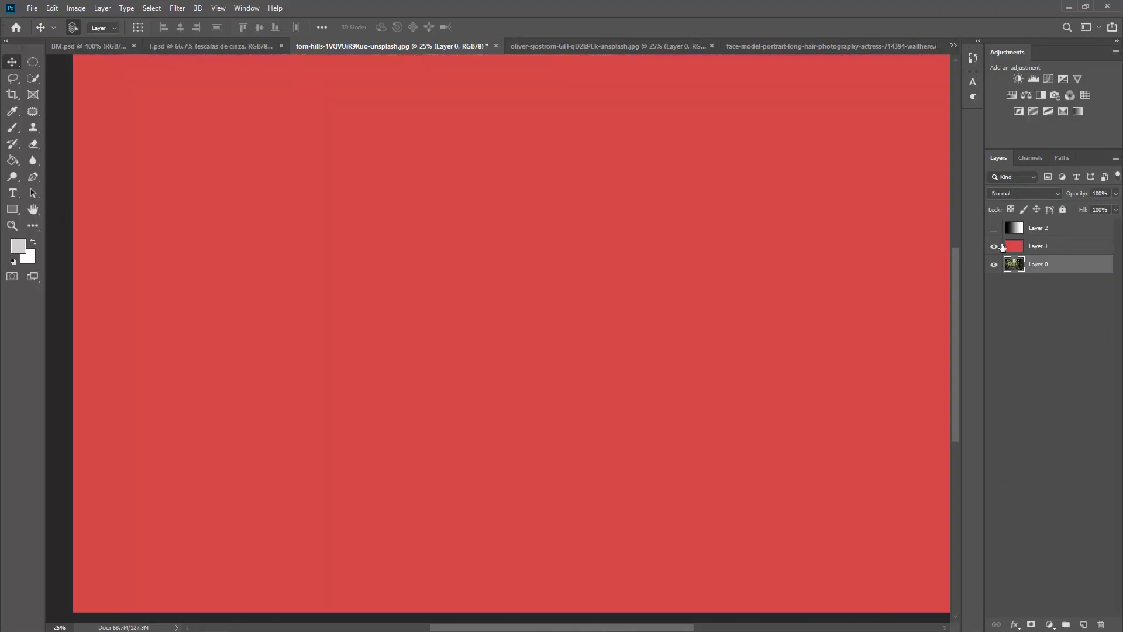
pyautogui.click(1004, 246)
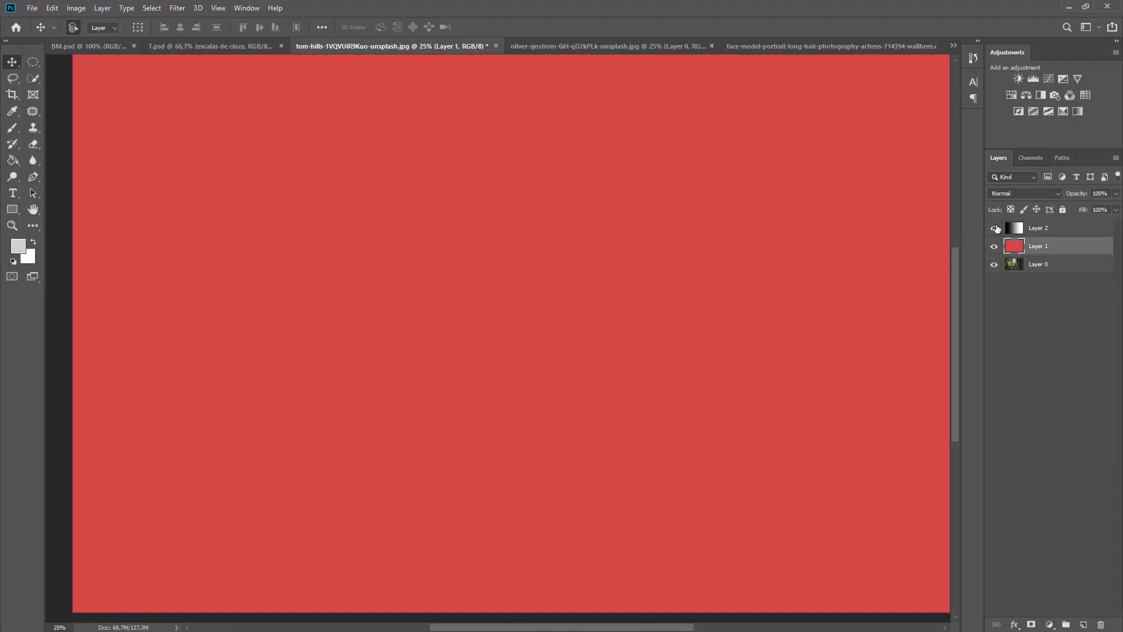
pyautogui.click(995, 228)
pyautogui.click(1005, 231)
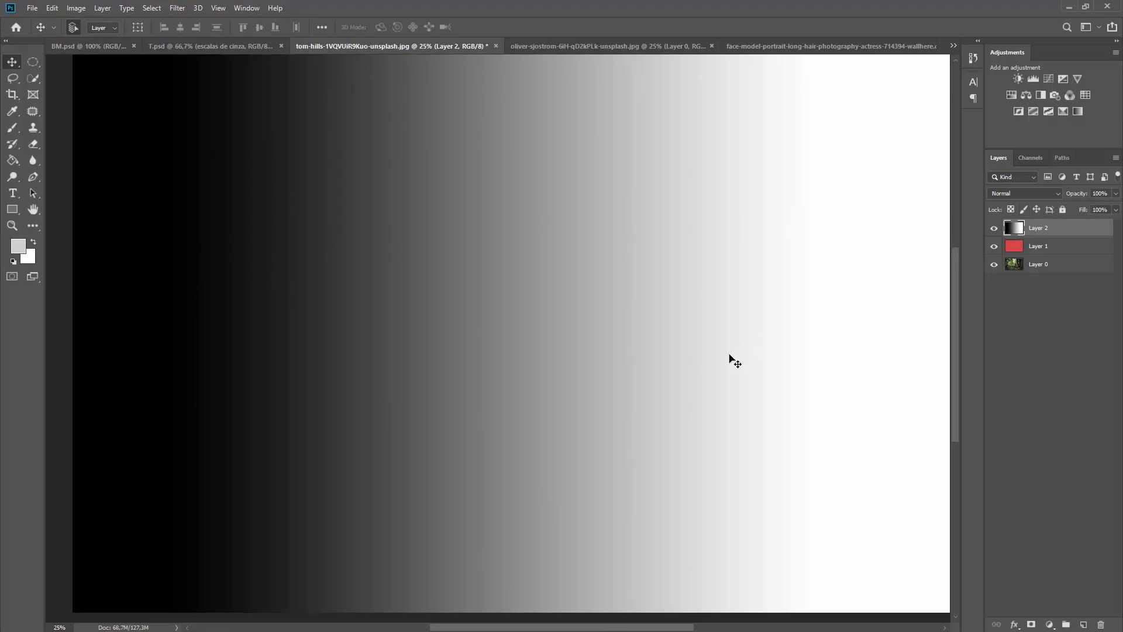
pyautogui.click(1010, 194)
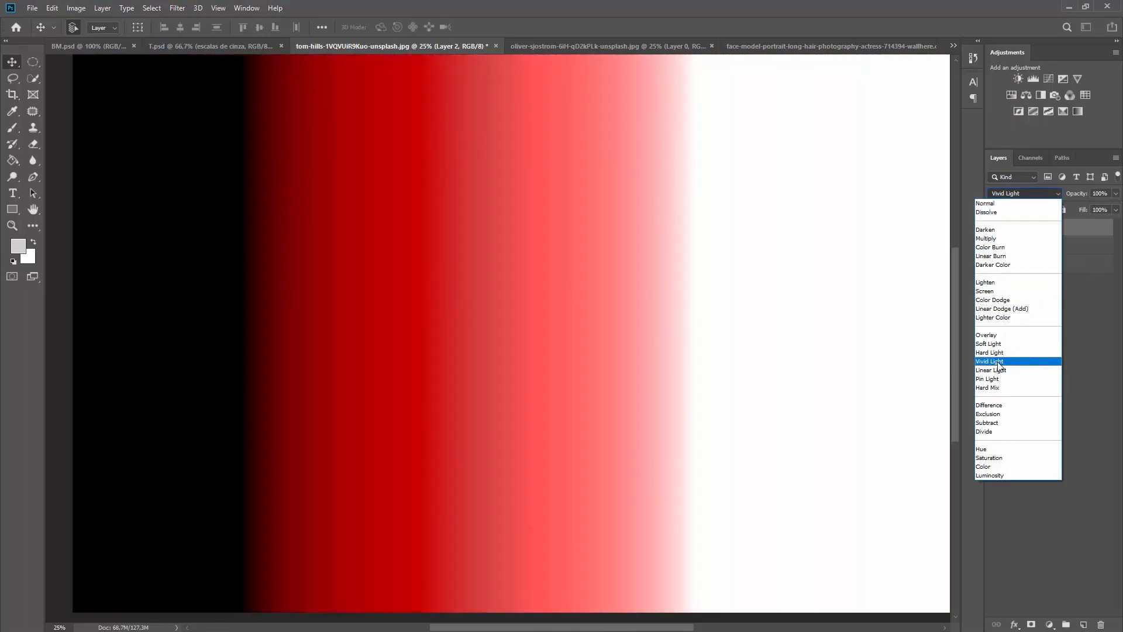
pyautogui.click(998, 361)
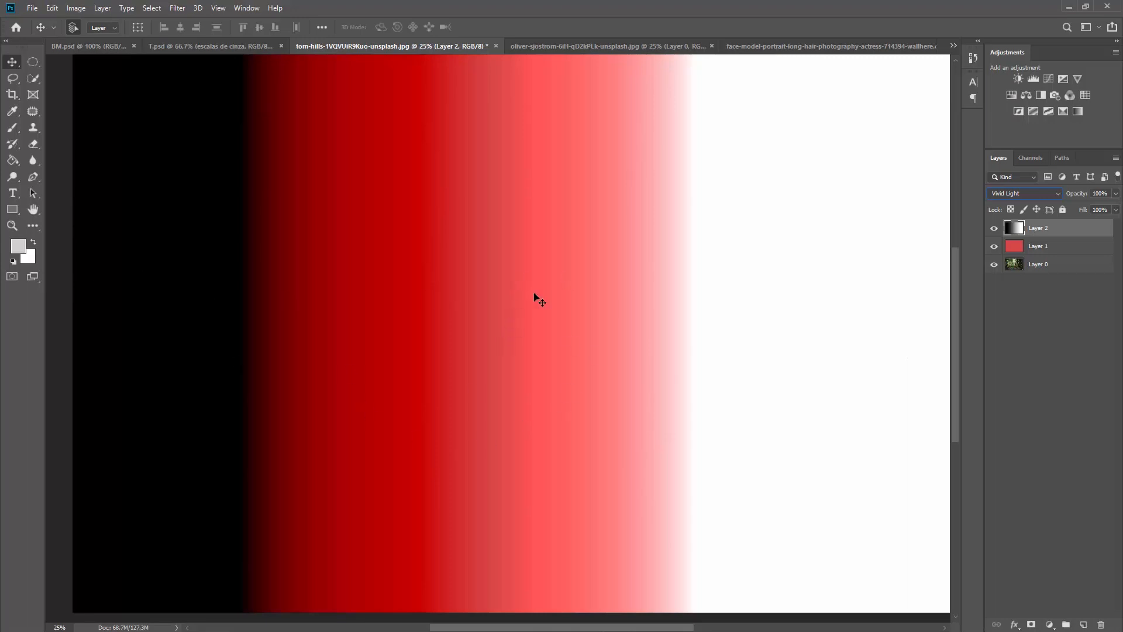
pyautogui.doubleClick(1015, 247)
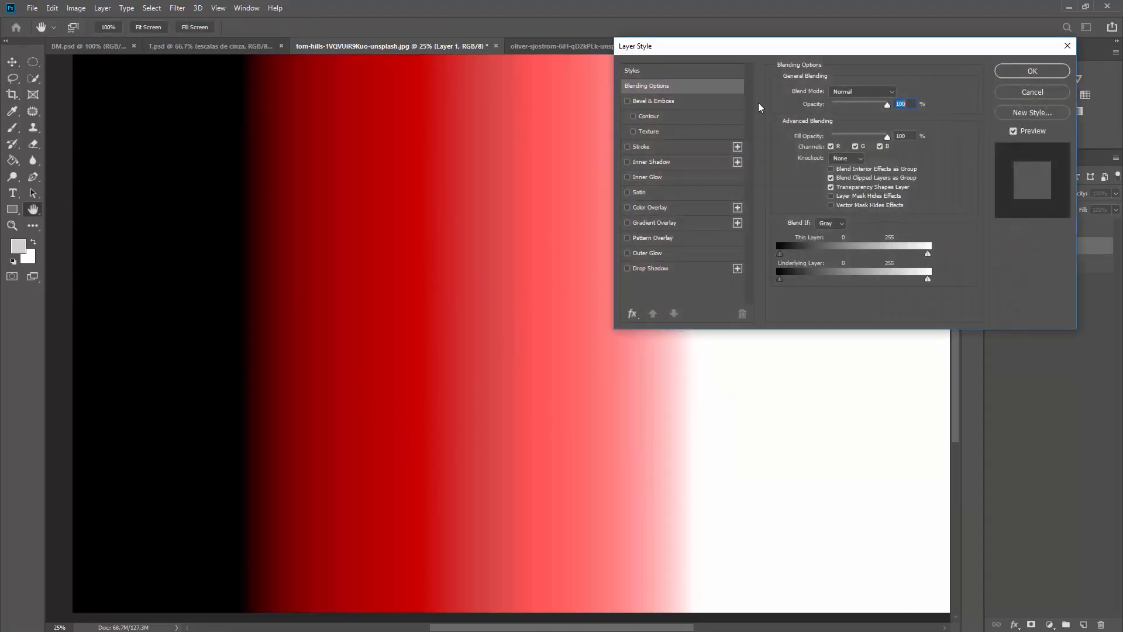
pyautogui.click(1051, 96)
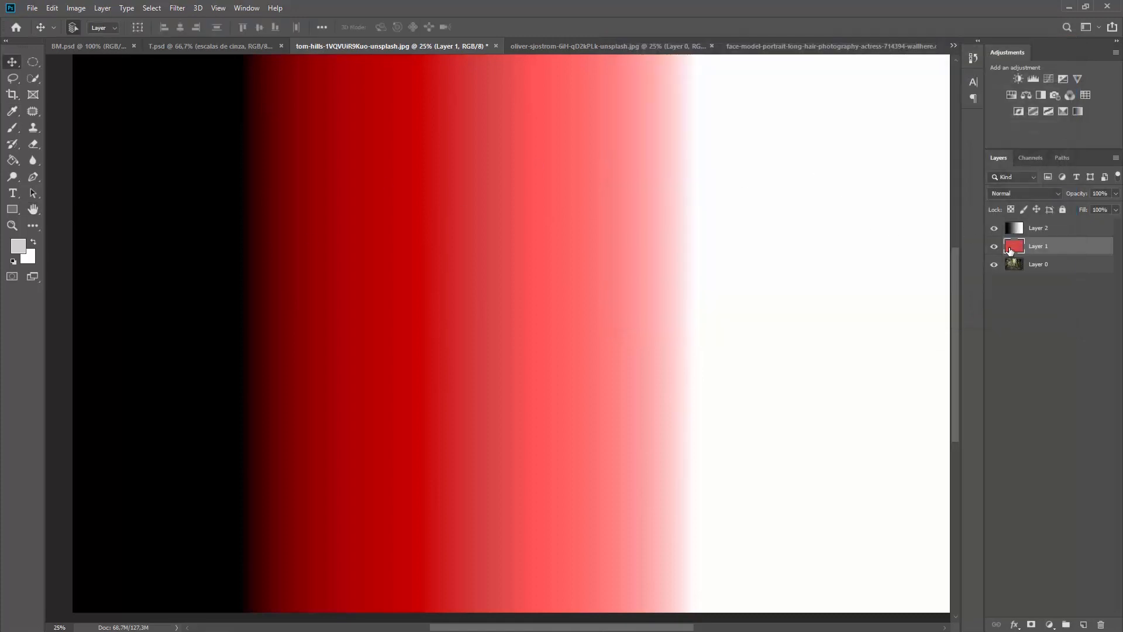
pyautogui.click(17, 248)
pyautogui.click(888, 123)
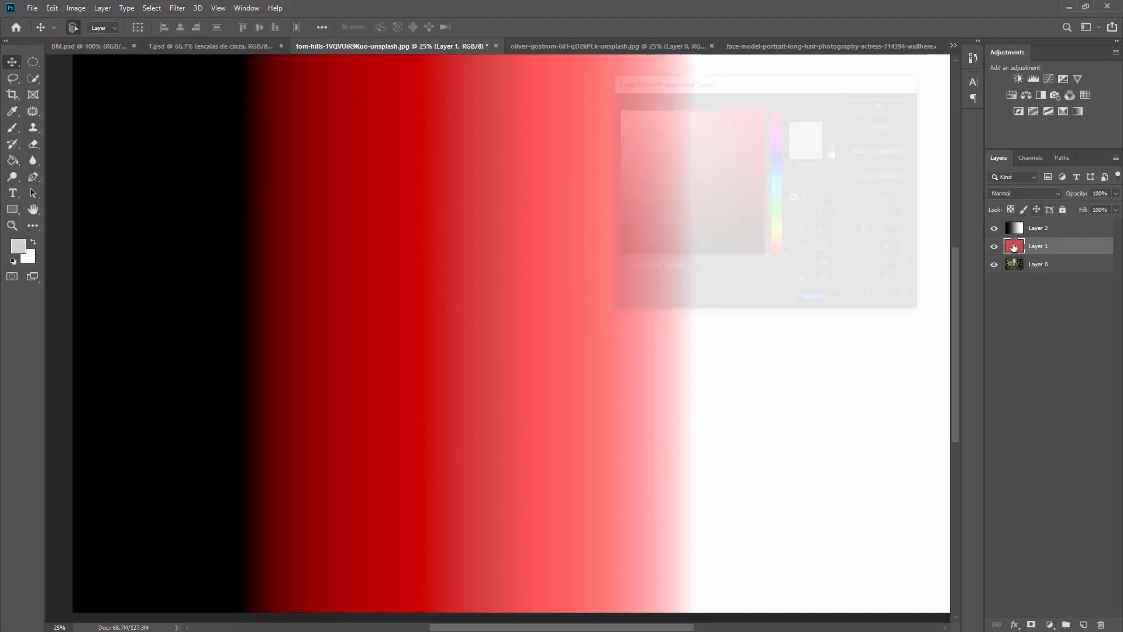
# Hide Layer 2, set the foreground colour to pure red ff0000, fill Layer 1 with it, and show Layer 2 again
pyautogui.click(994, 229)
pyautogui.click(19, 247)
pyautogui.click(423, 230)
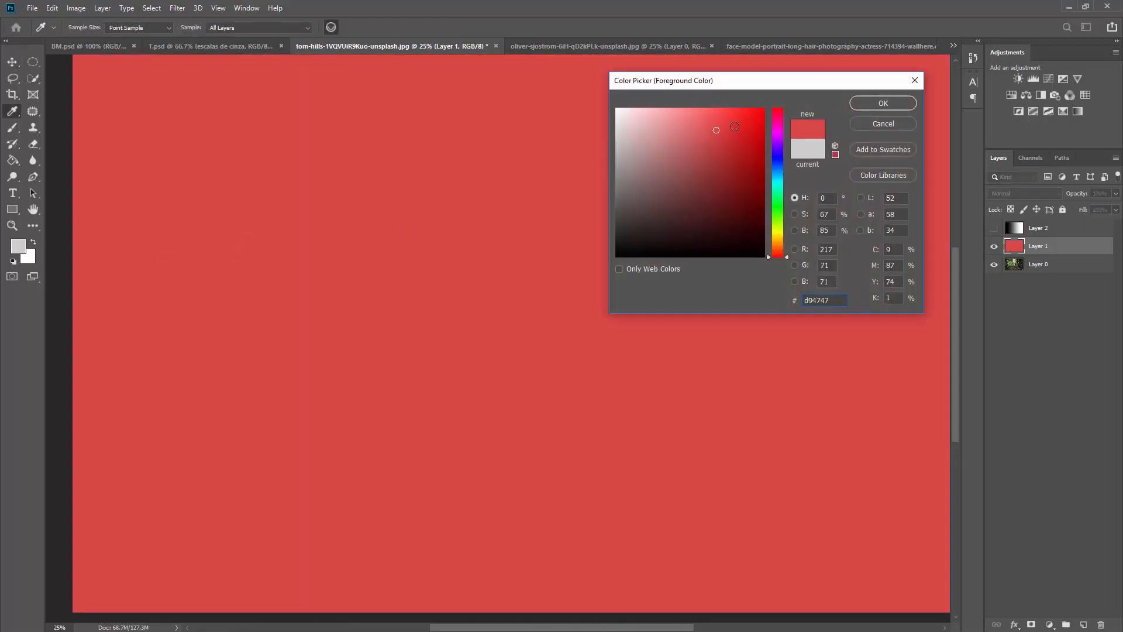
pyautogui.write('ff0000')
pyautogui.click(872, 103)
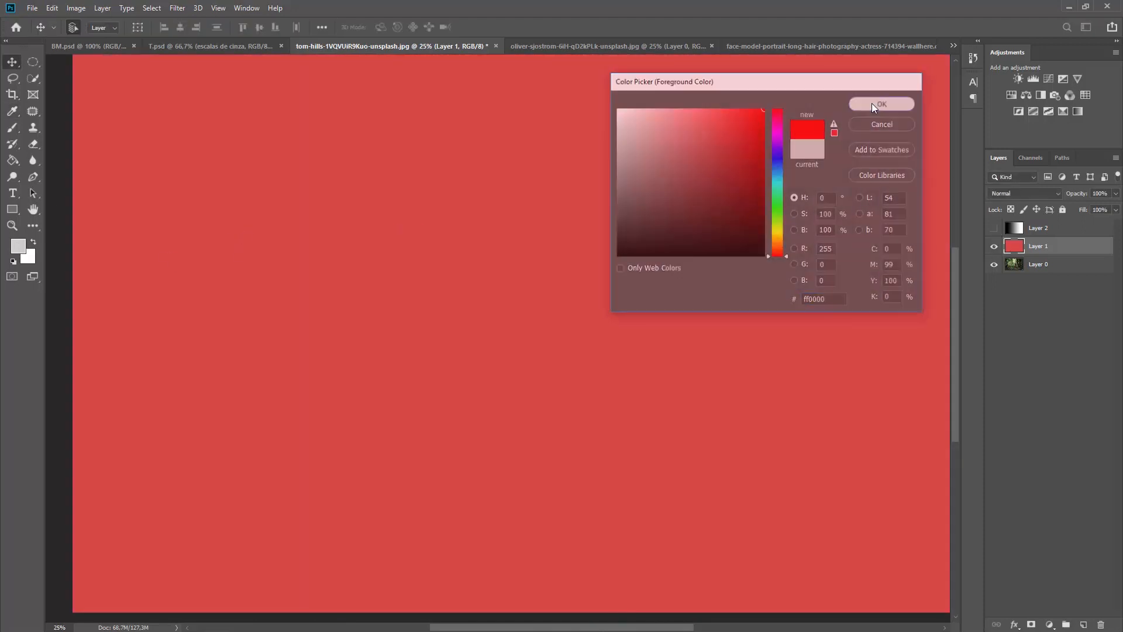
pyautogui.click(13, 159)
pyautogui.click(419, 215)
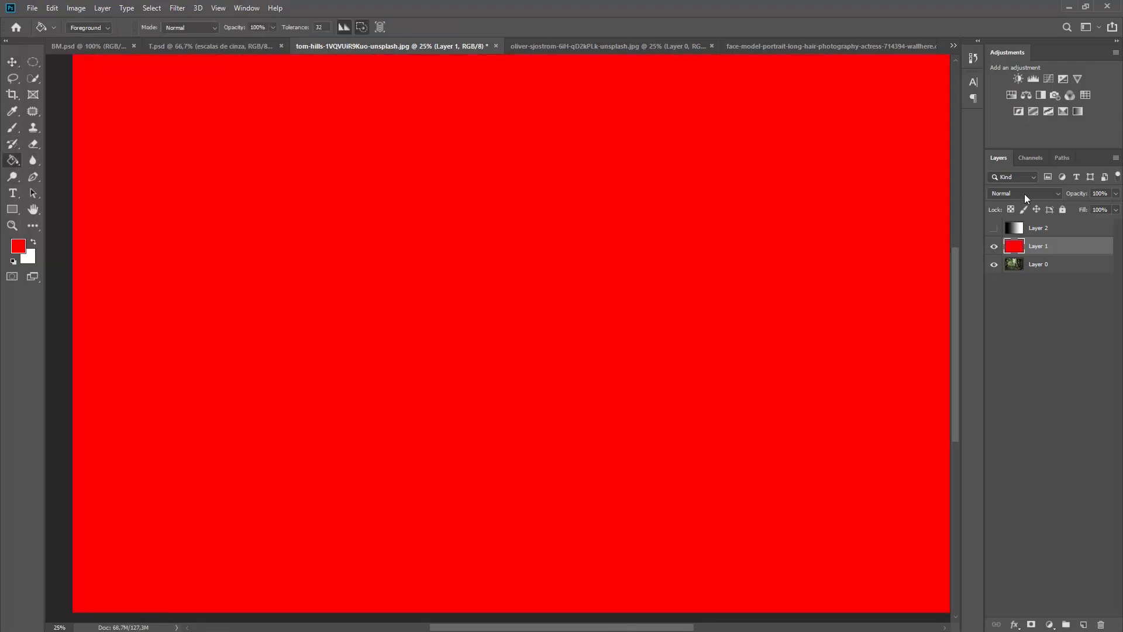
pyautogui.click(994, 228)
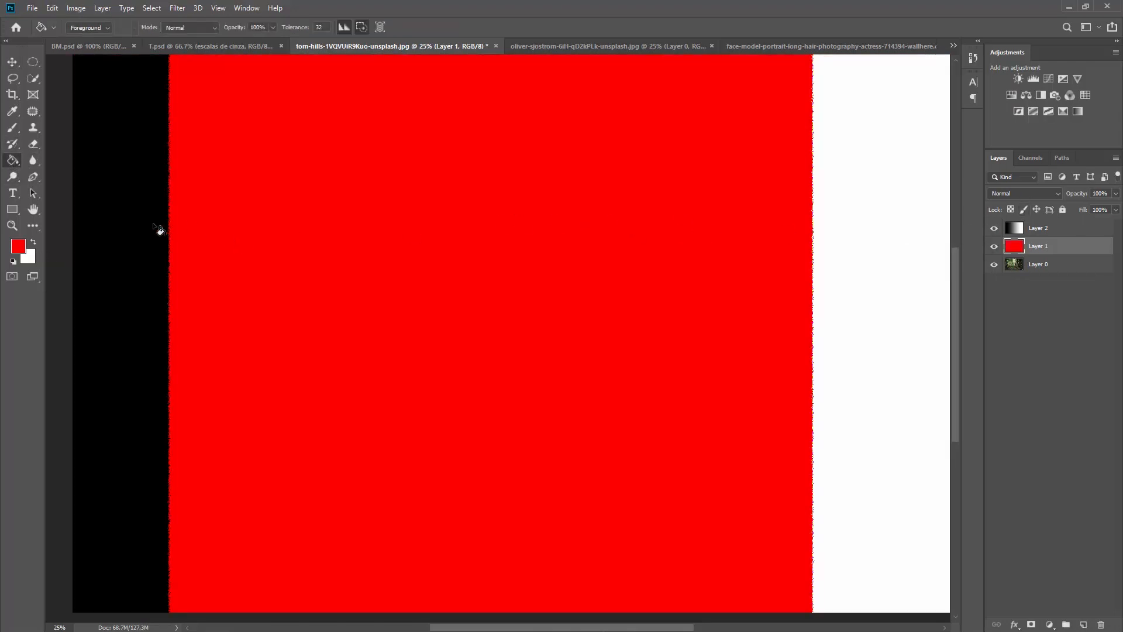
# Set the foreground colour to a darker red, bb2626, and refill Layer 1 with the Paint Bucket
pyautogui.click(18, 246)
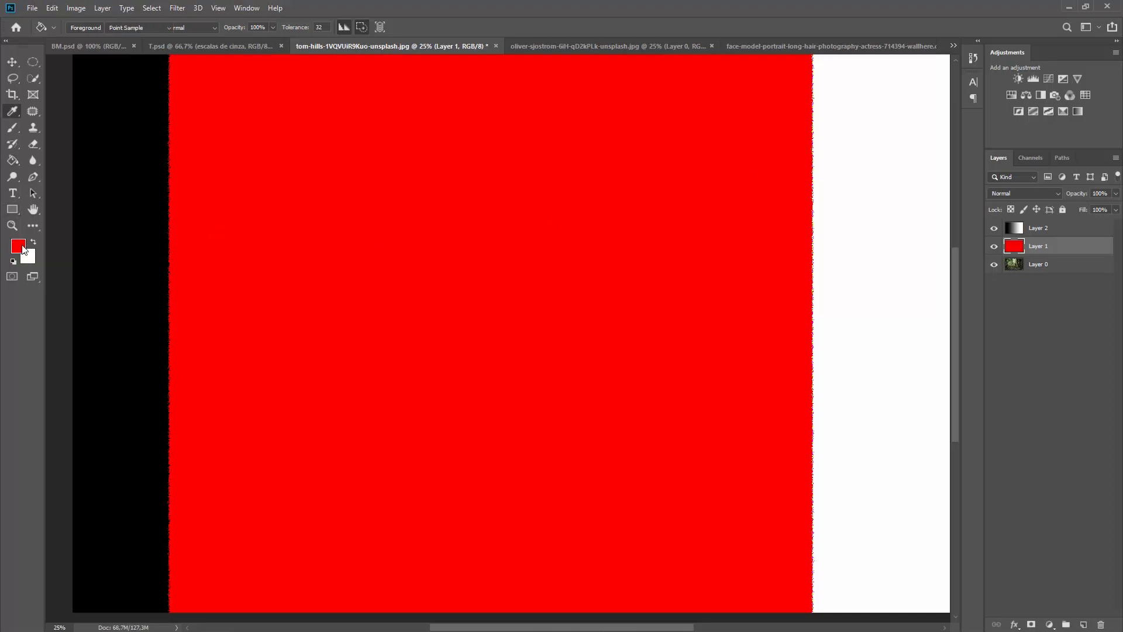
pyautogui.click(732, 137)
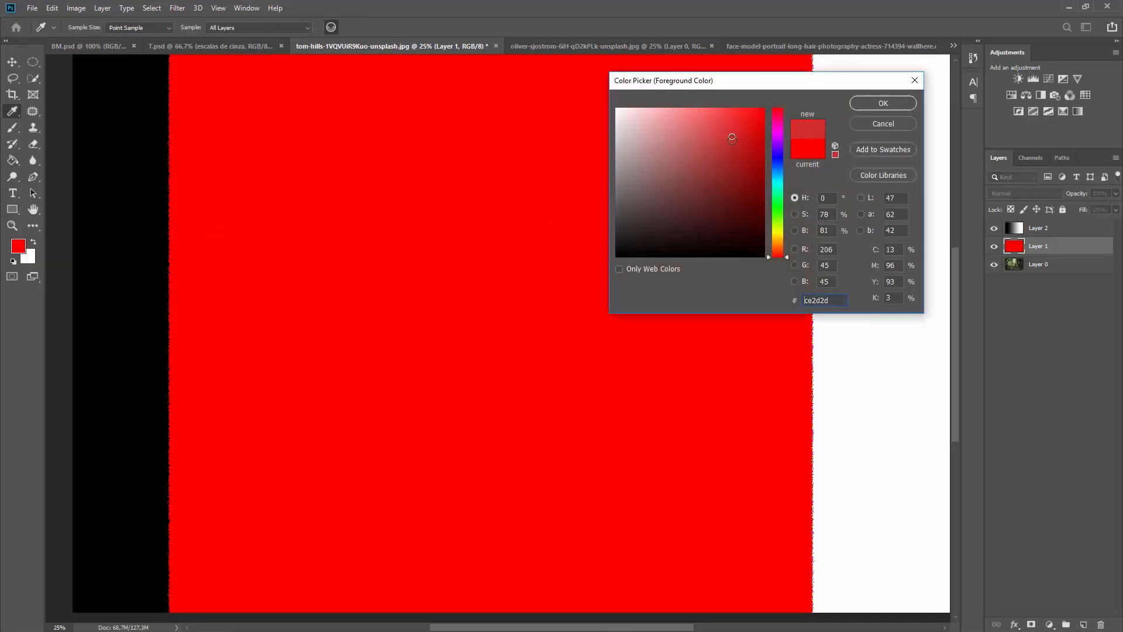
pyautogui.click(870, 106)
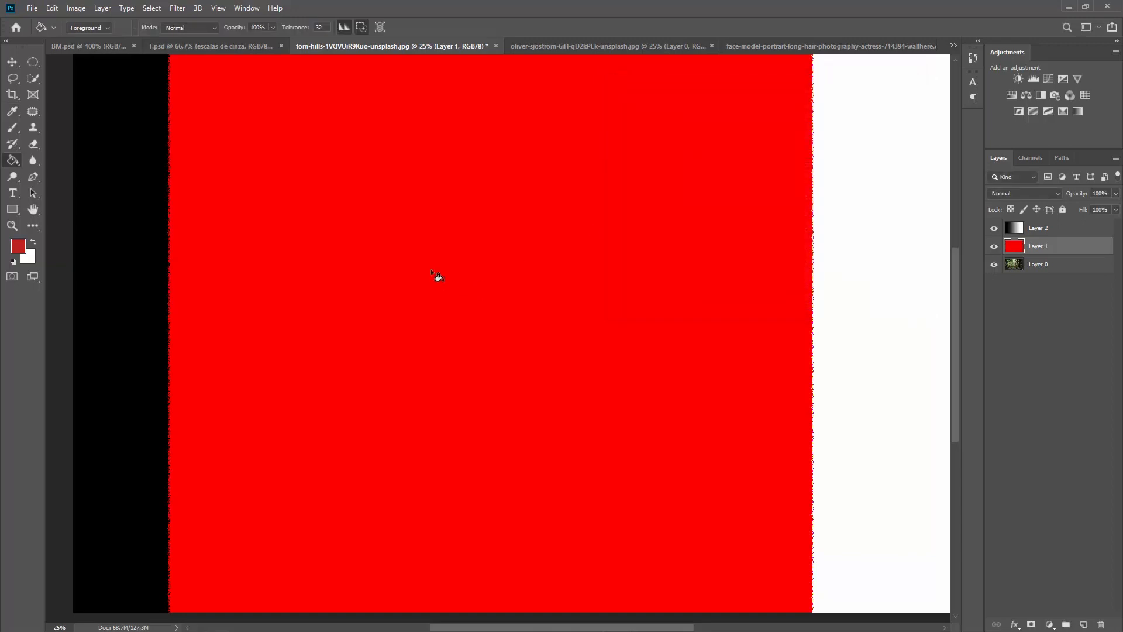
pyautogui.click(431, 268)
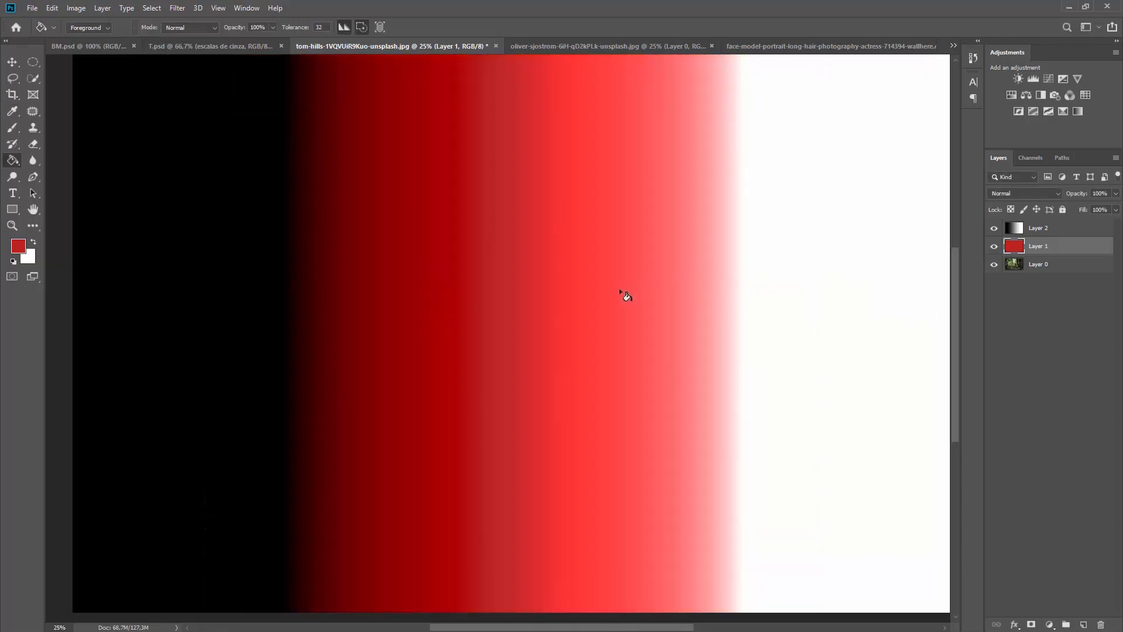
# Set the foreground colour to a softer red, c34646, and fill Layer 1 with it
pyautogui.click(19, 246)
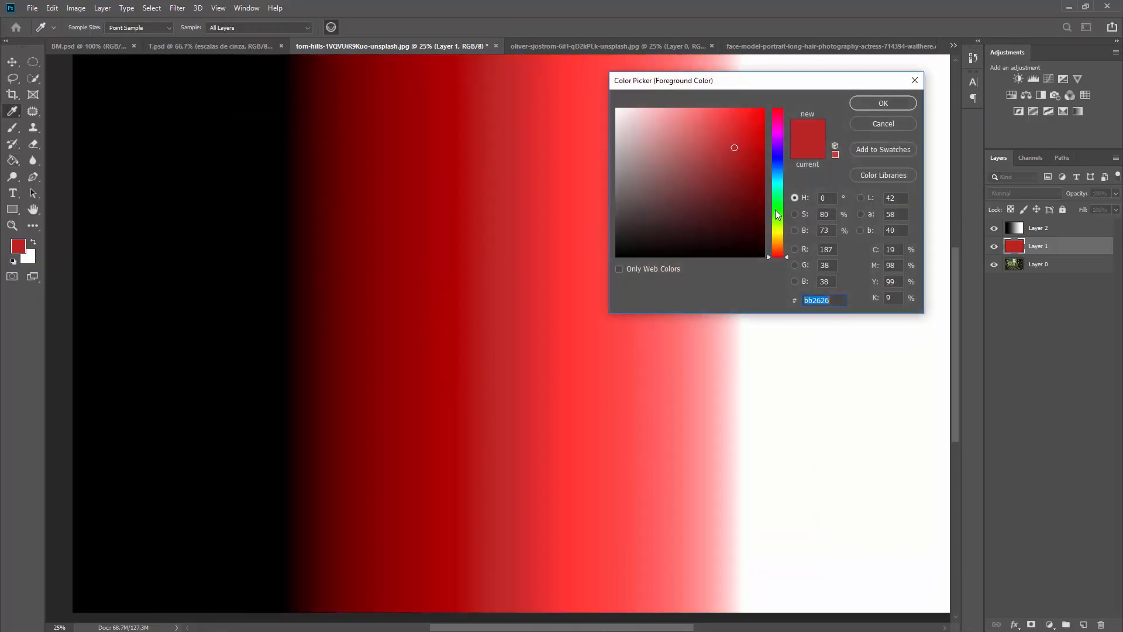
pyautogui.moveTo(735, 147); pyautogui.dragTo(710, 142)
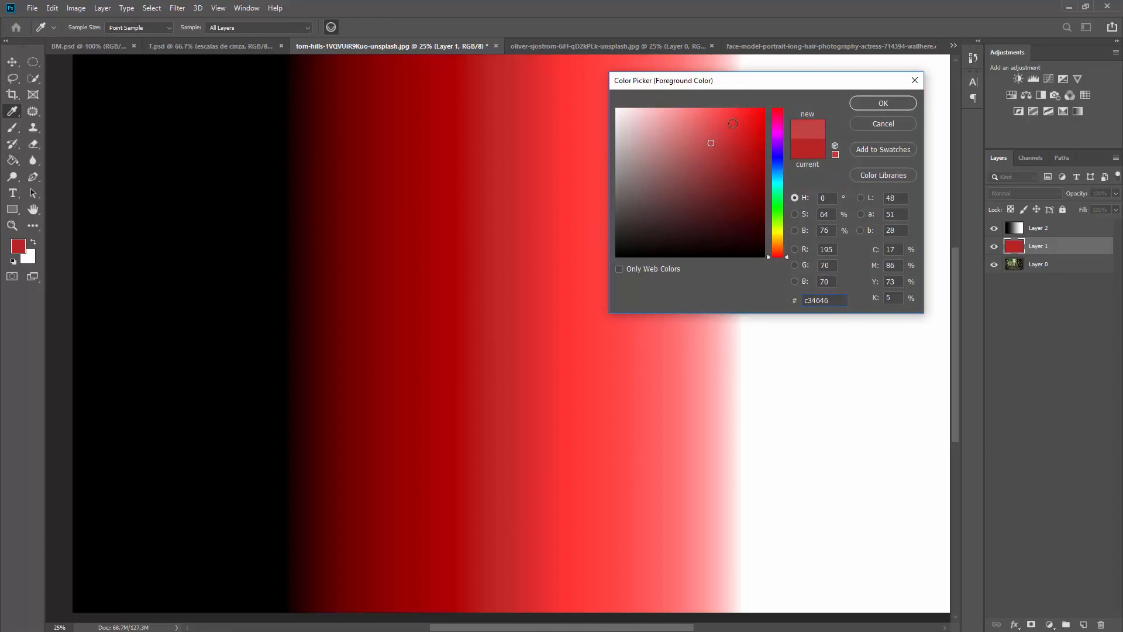
pyautogui.click(884, 103)
pyautogui.press('g')
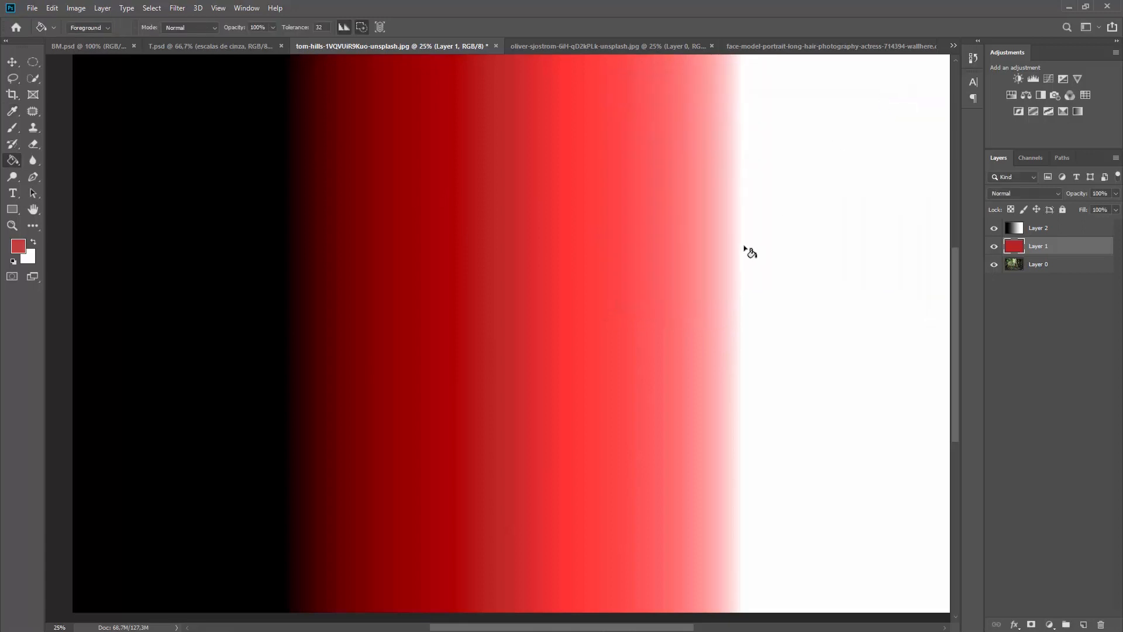
pyautogui.click(490, 240)
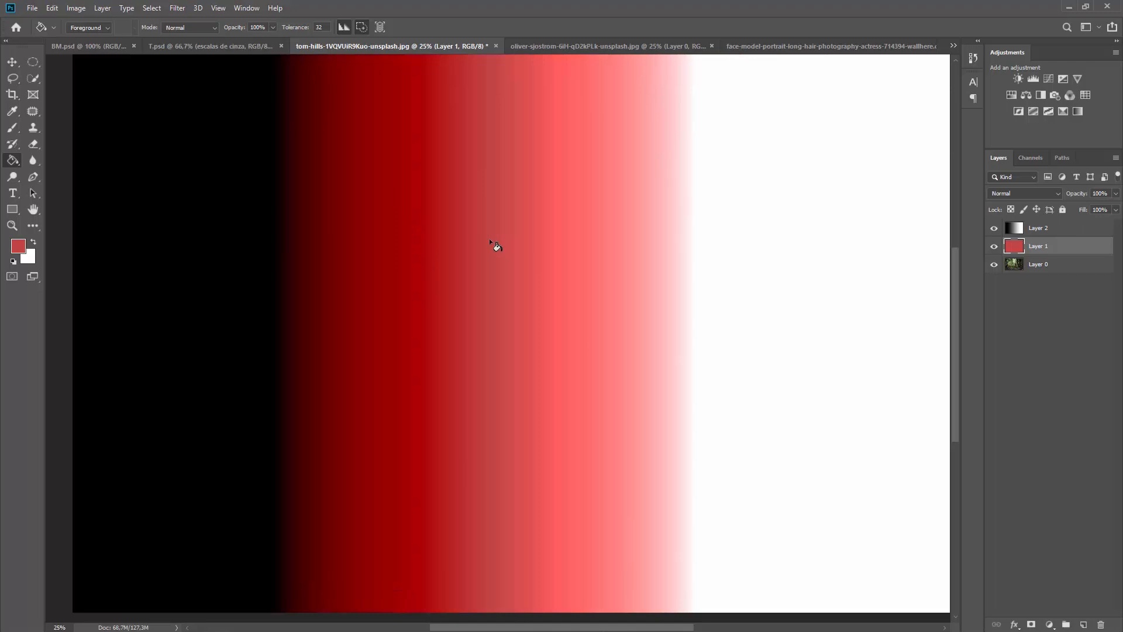
# Try the Linear Light and Pin Light blend modes on the gradient Layer 2, and set it to Hard Mix
pyautogui.click(1031, 232)
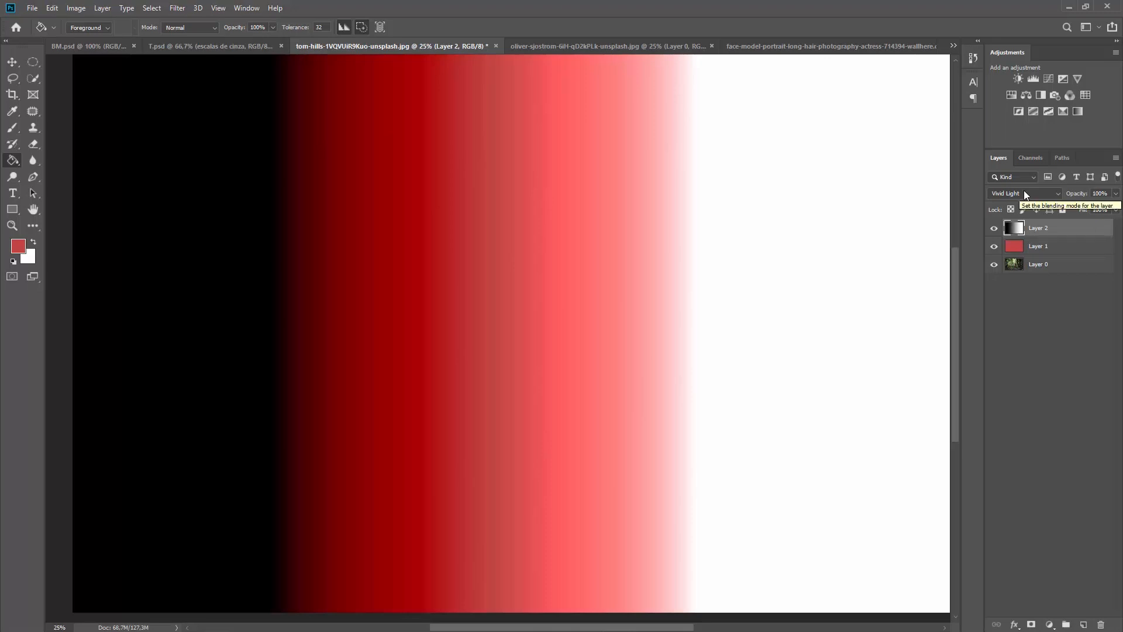
pyautogui.click(1025, 195)
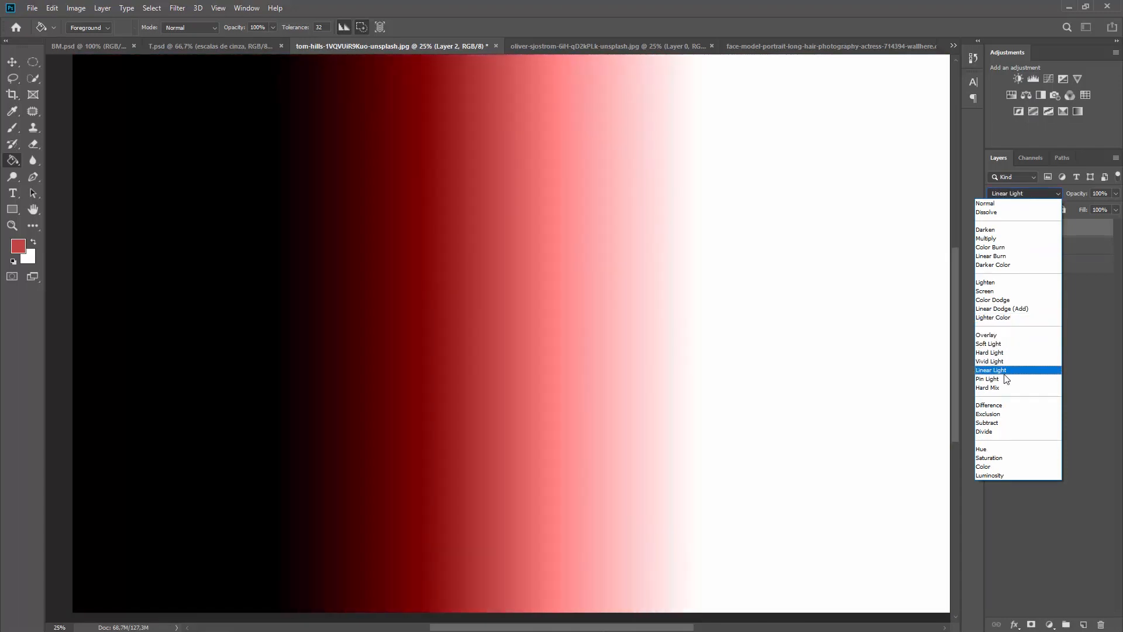
pyautogui.click(1004, 371)
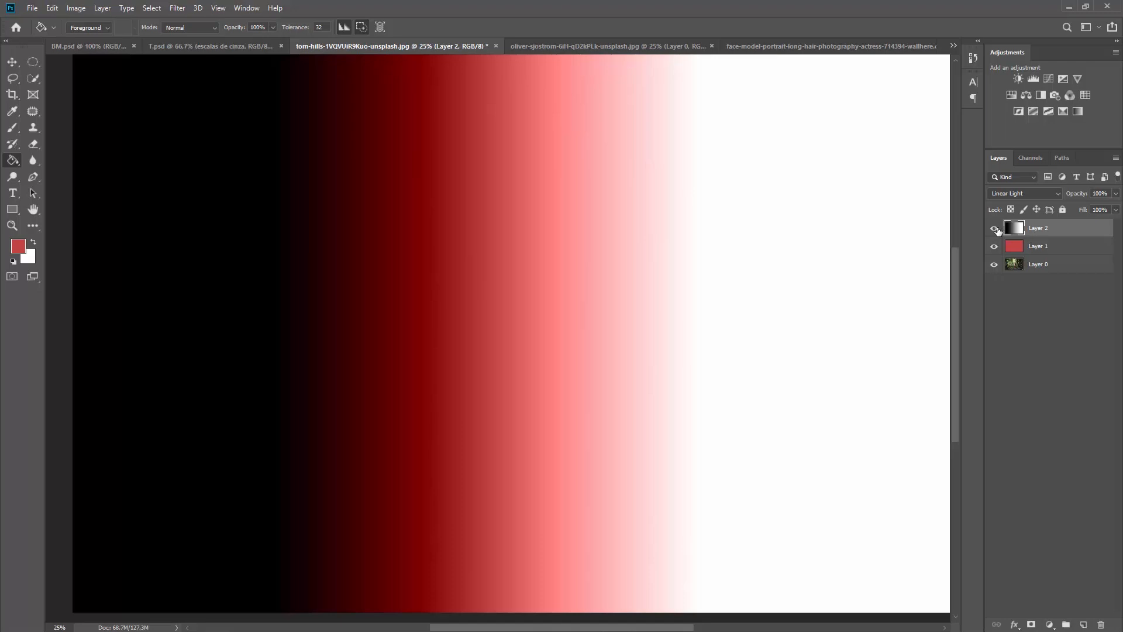
pyautogui.click(1024, 193)
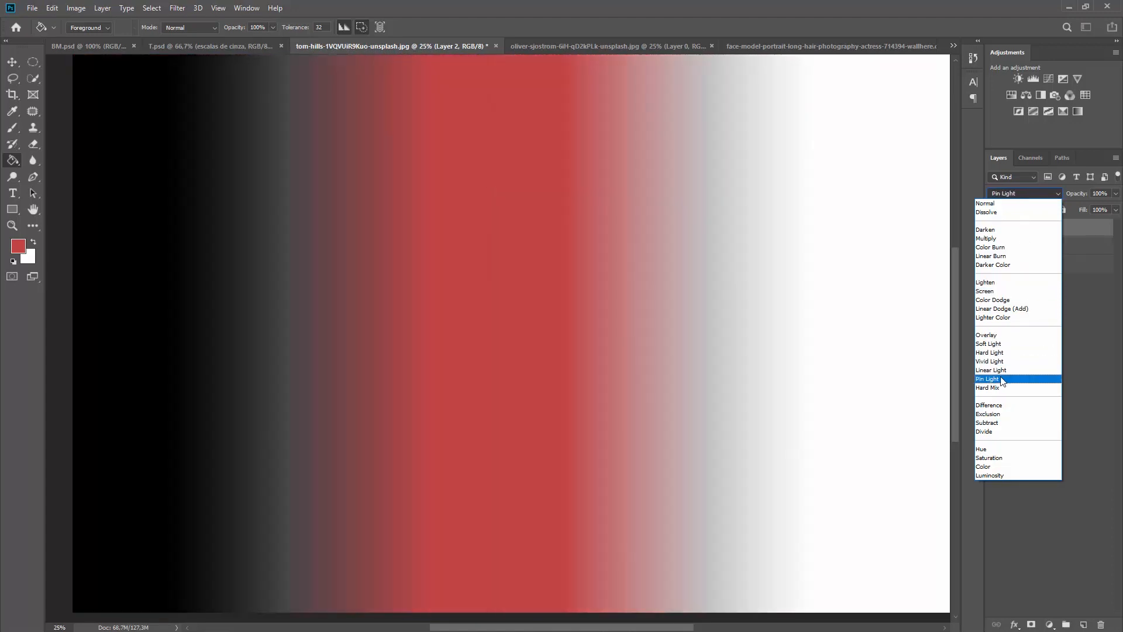
pyautogui.click(1004, 379)
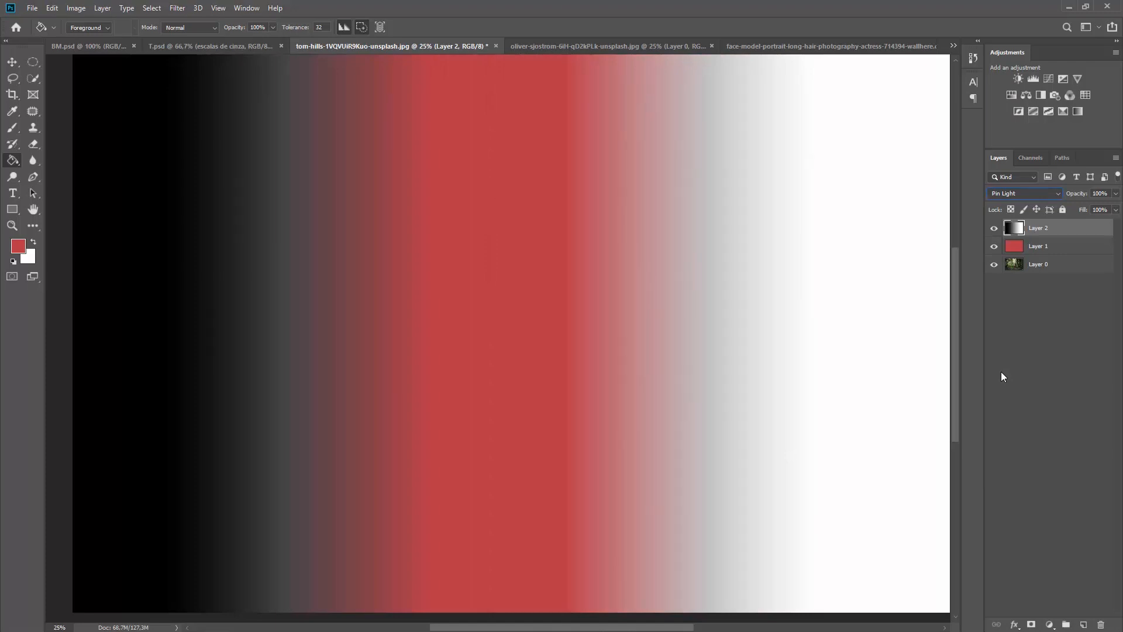
pyautogui.click(1042, 193)
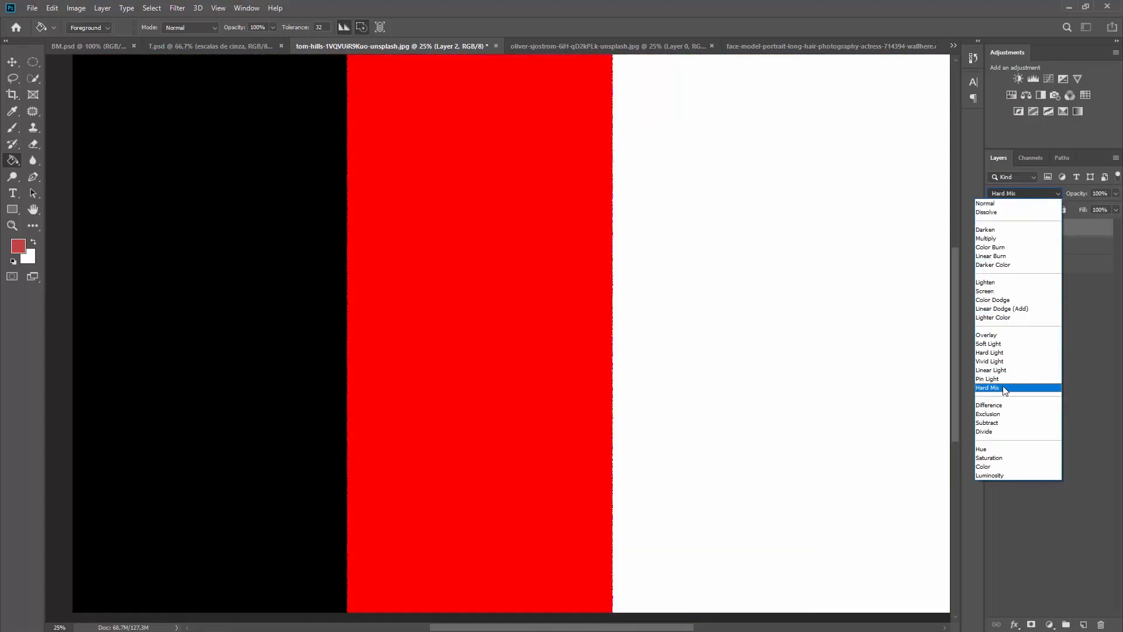
pyautogui.click(1005, 388)
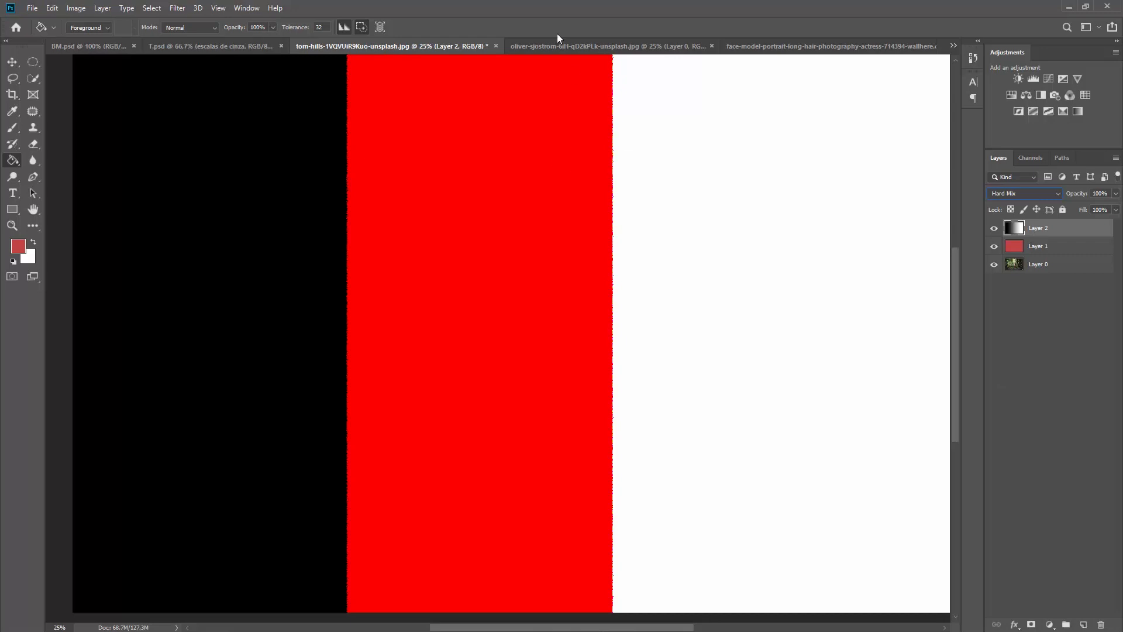
# In the sailboat photo, add a new layer above Layer 0 and fill it with light blue 3fb9ff
pyautogui.click(574, 46)
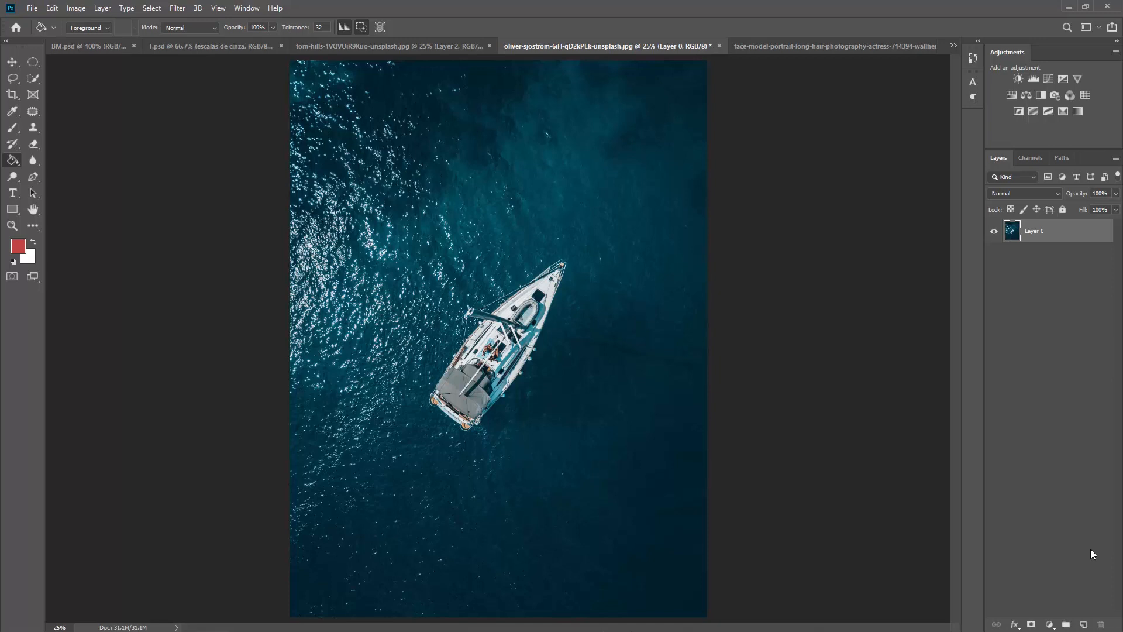
pyautogui.click(1083, 624)
pyautogui.click(19, 246)
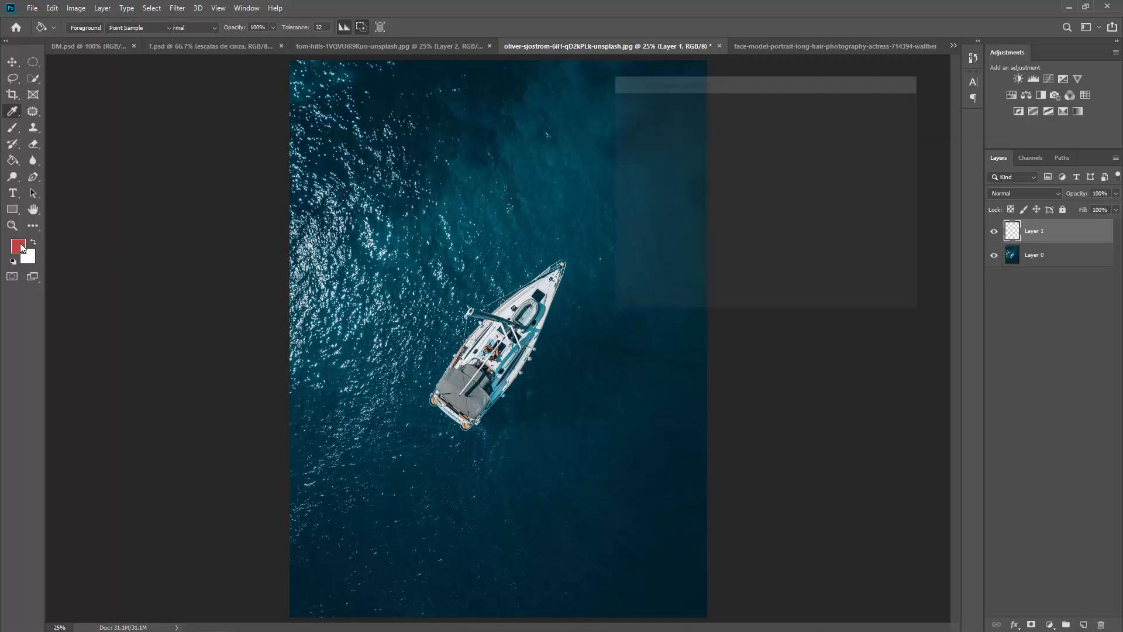
pyautogui.click(777, 158)
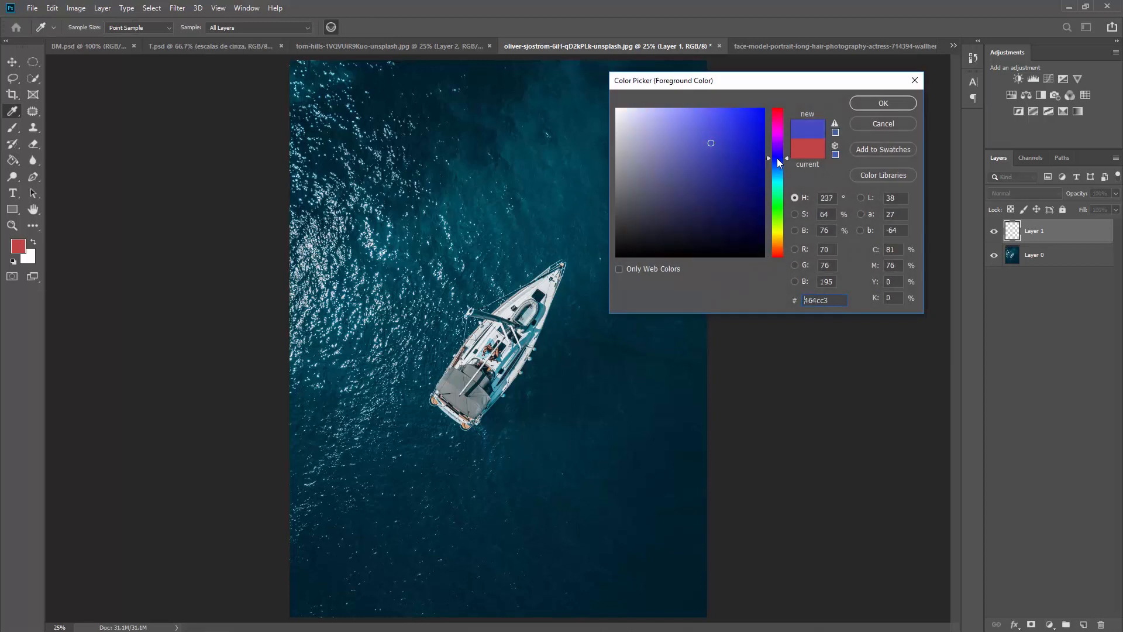
pyautogui.click(703, 109)
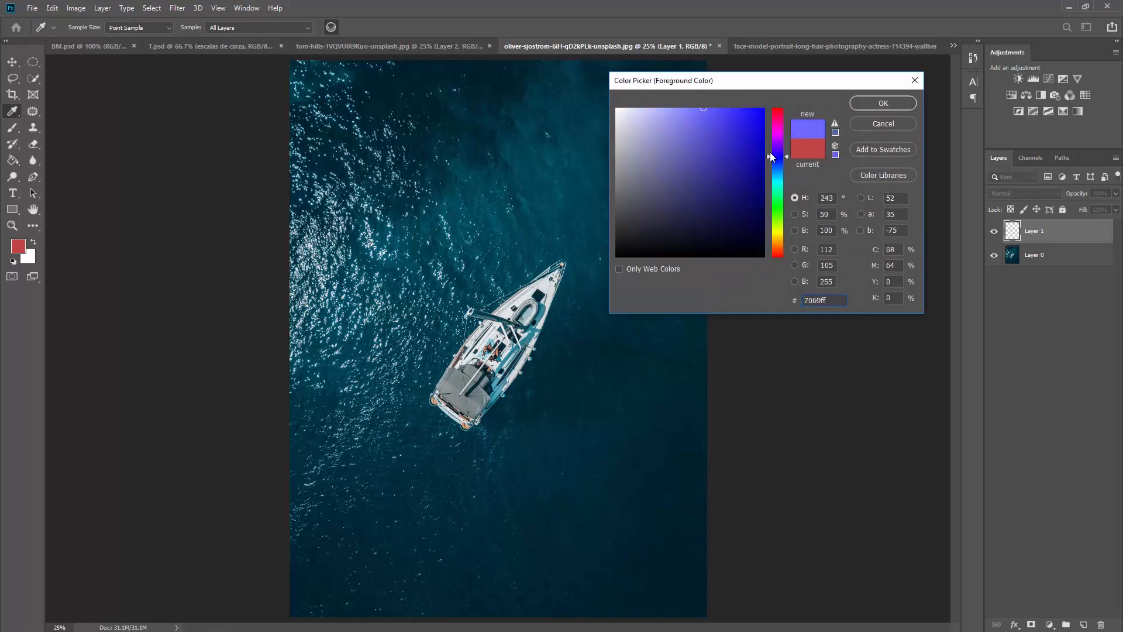
pyautogui.moveTo(770, 153); pyautogui.dragTo(781, 174)
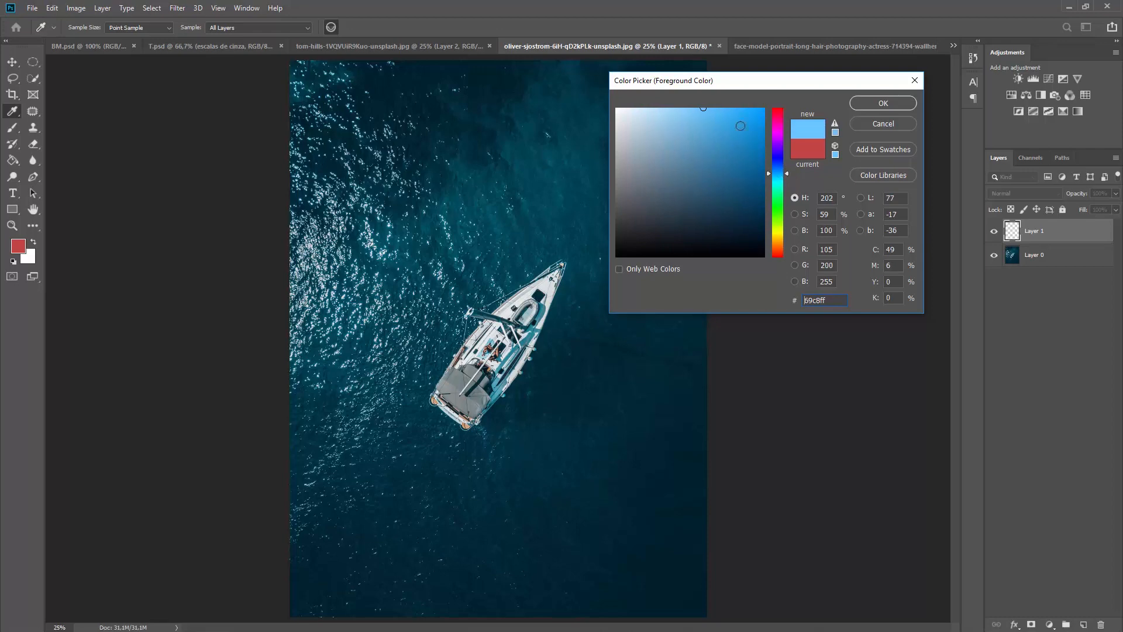
pyautogui.click(728, 108)
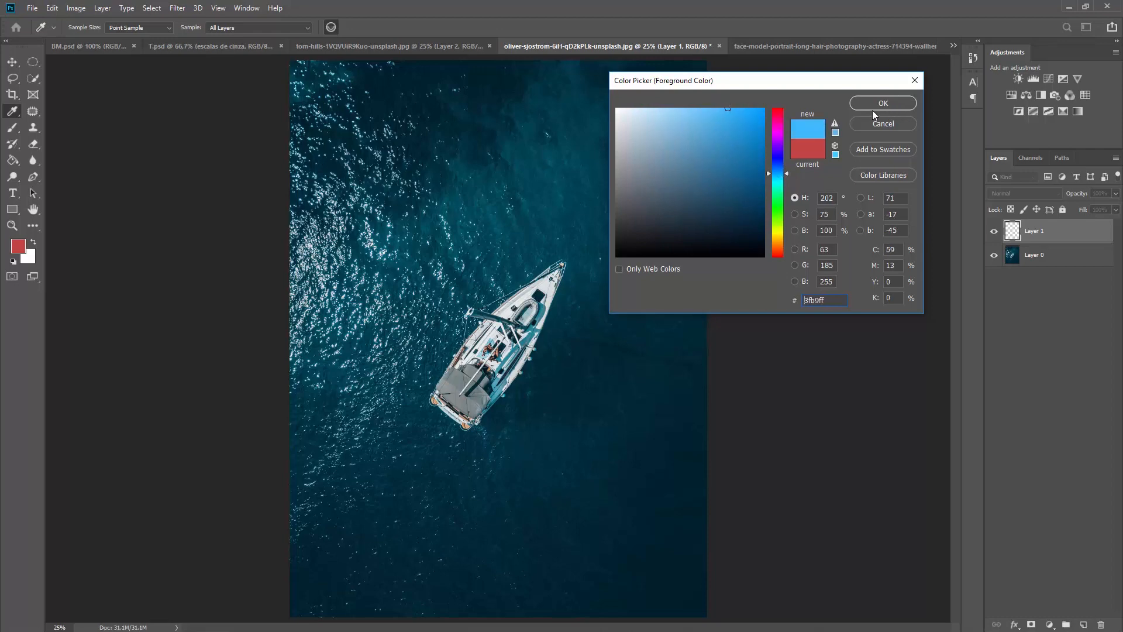
pyautogui.click(875, 105)
pyautogui.click(7, 161)
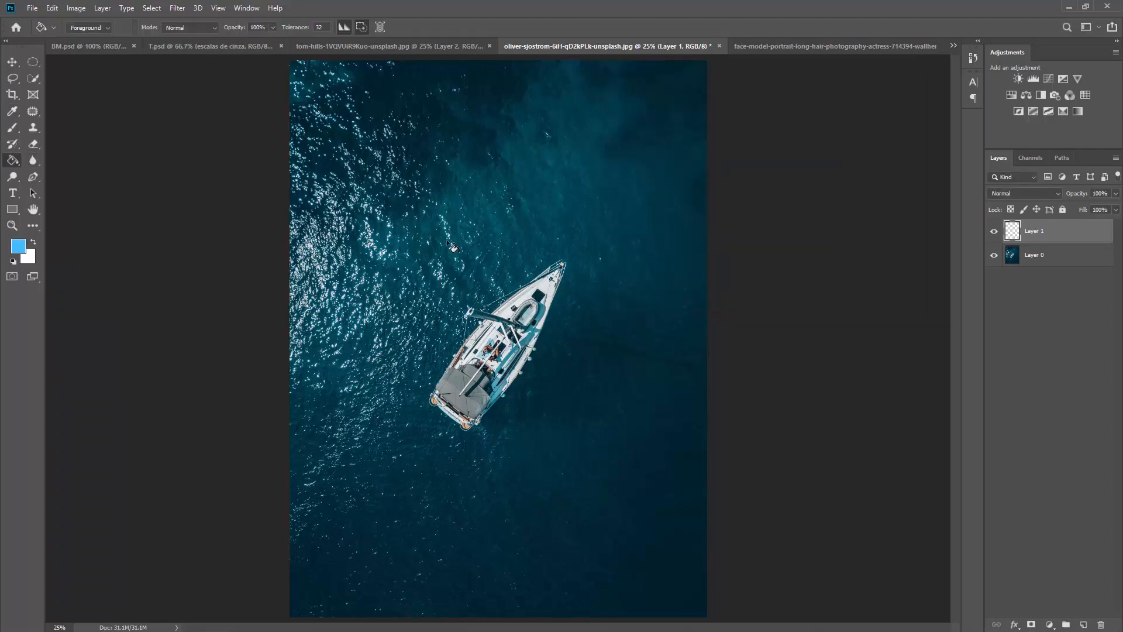
pyautogui.click(457, 249)
# Set the blue Layer 1 to the Hard Mix blend mode and reduce its Fill to 21%
pyautogui.click(1024, 193)
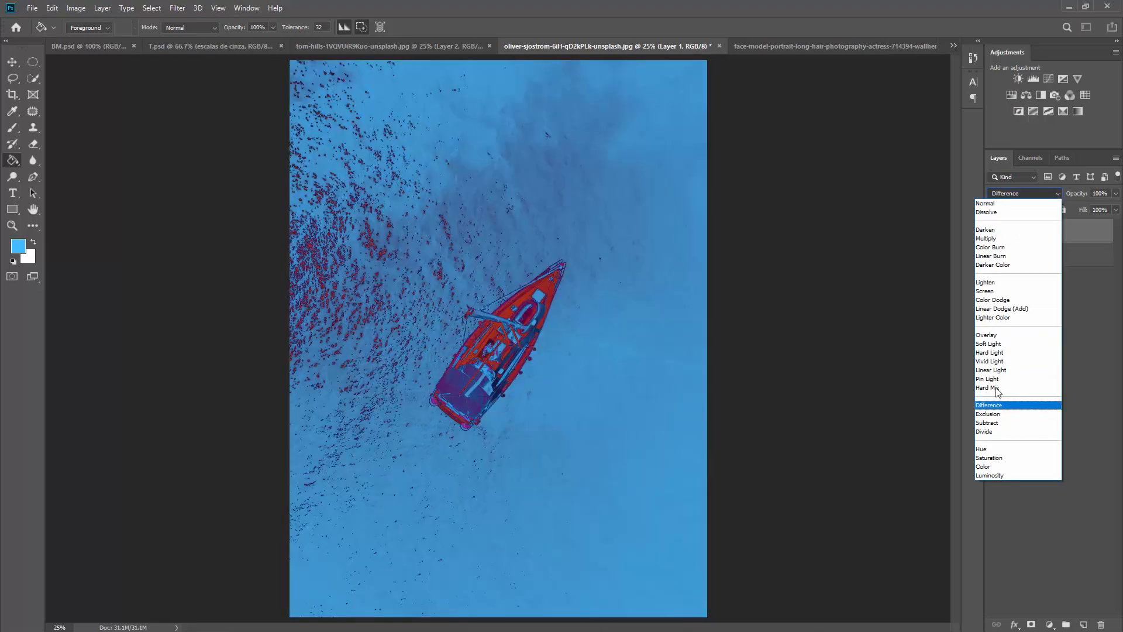
pyautogui.click(997, 388)
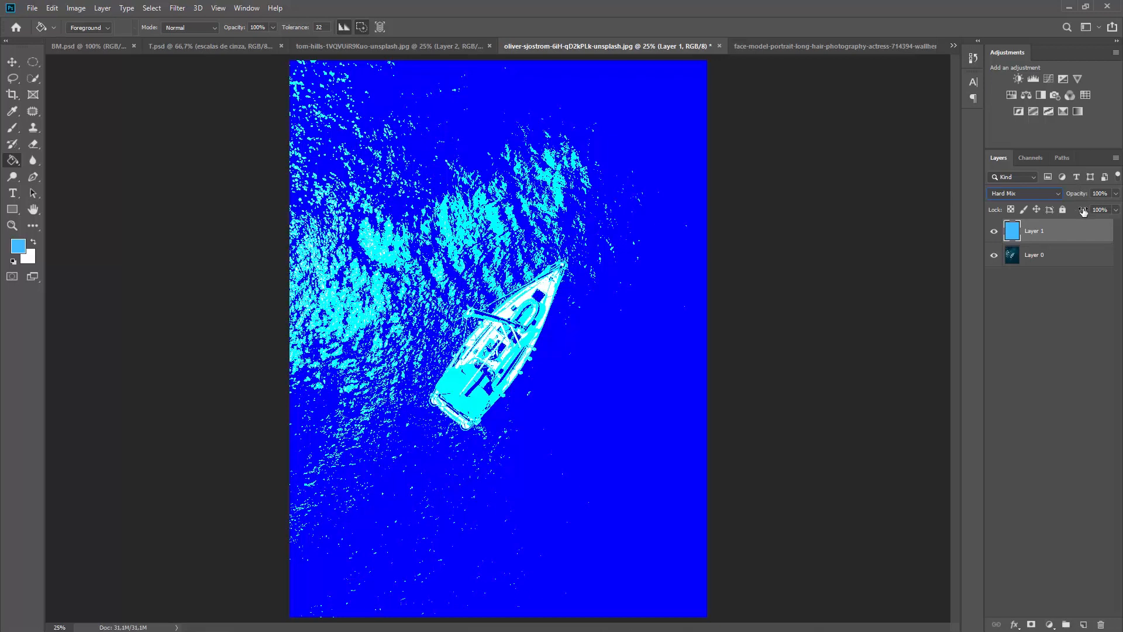
pyautogui.moveTo(1084, 212); pyautogui.dragTo(1006, 212)
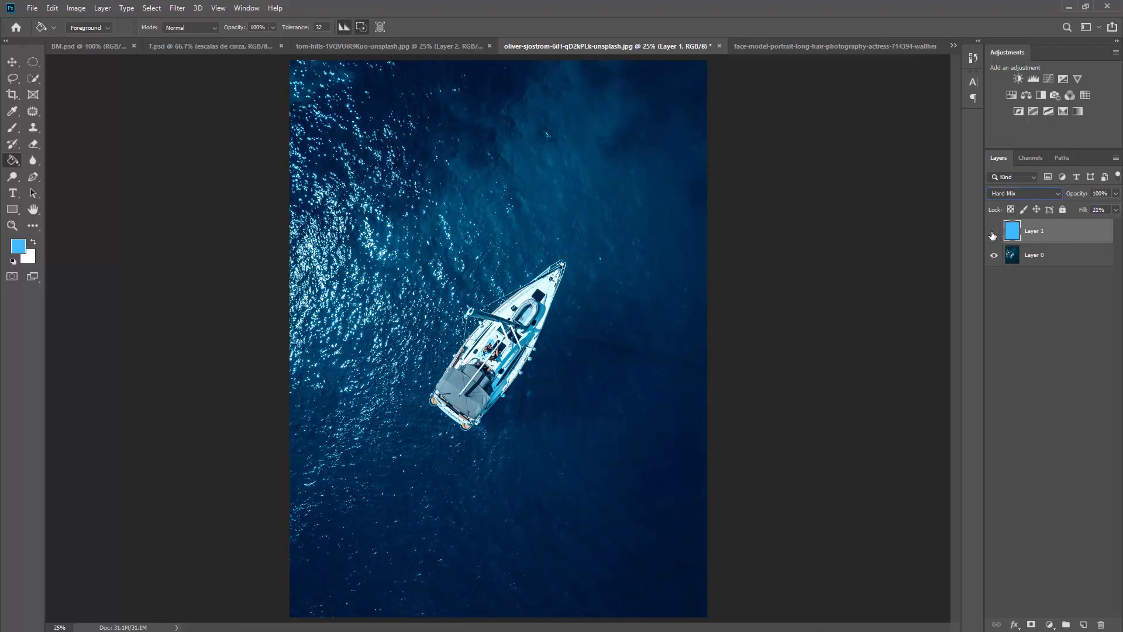
# Switch the blue layer's visibility off and on repeatedly to compare the sailboat photo with and without the effect
pyautogui.click(994, 231)
pyautogui.click(994, 232)
pyautogui.click(994, 232)
pyautogui.click(994, 232)
pyautogui.click(994, 232)
pyautogui.click(994, 232)
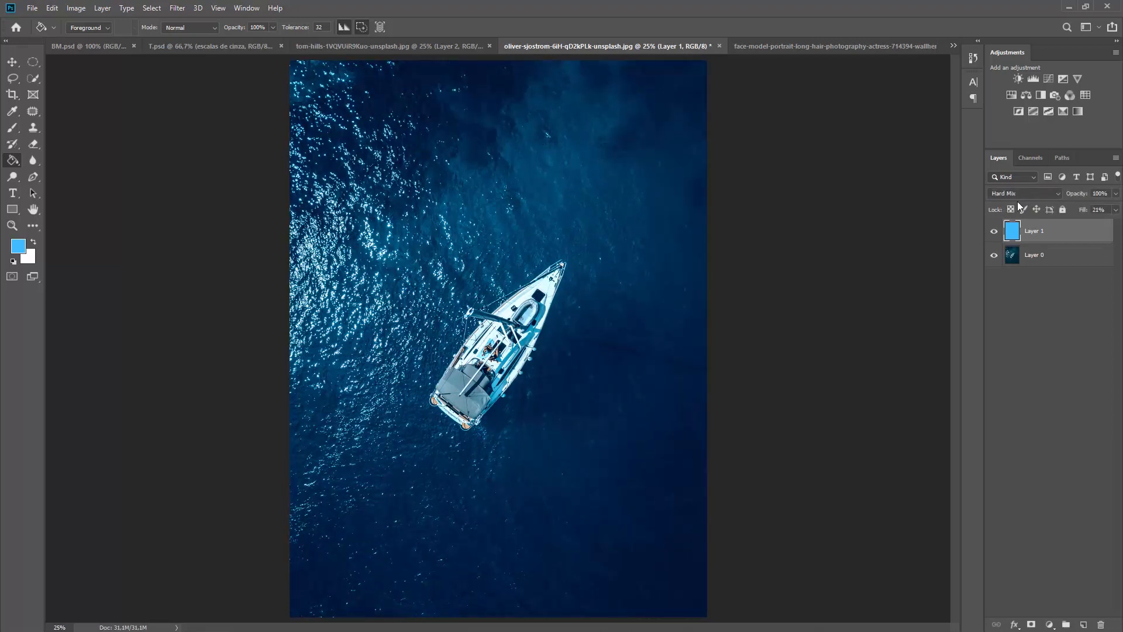
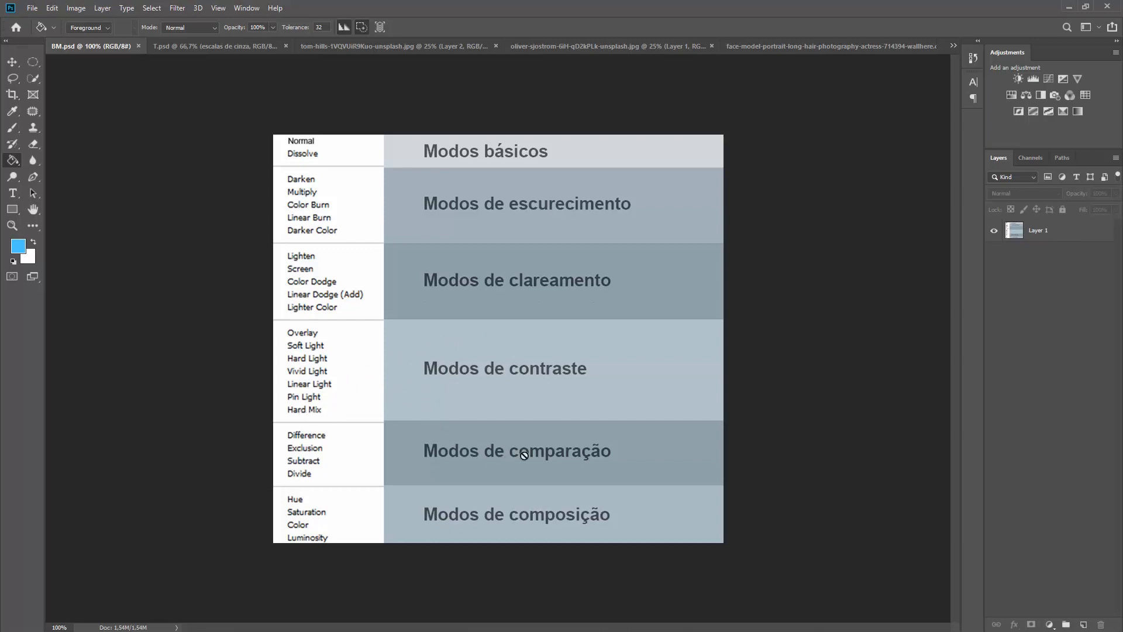
# Switch to the face-model portrait document and activate the Move tool
pyautogui.click(767, 47)
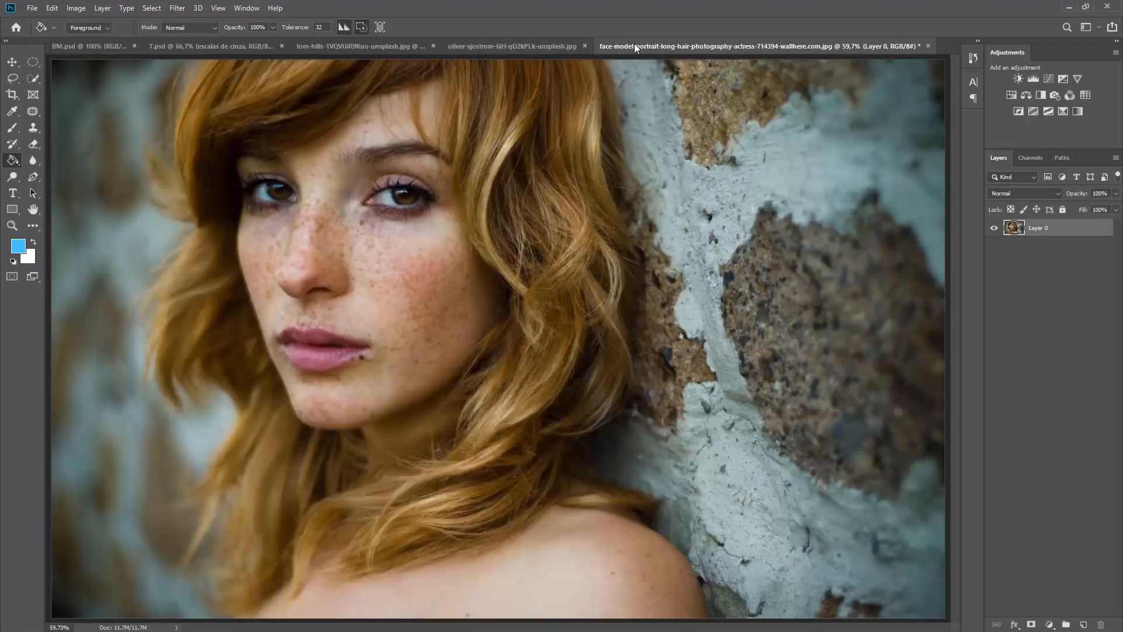
pyautogui.click(567, 46)
pyautogui.click(743, 42)
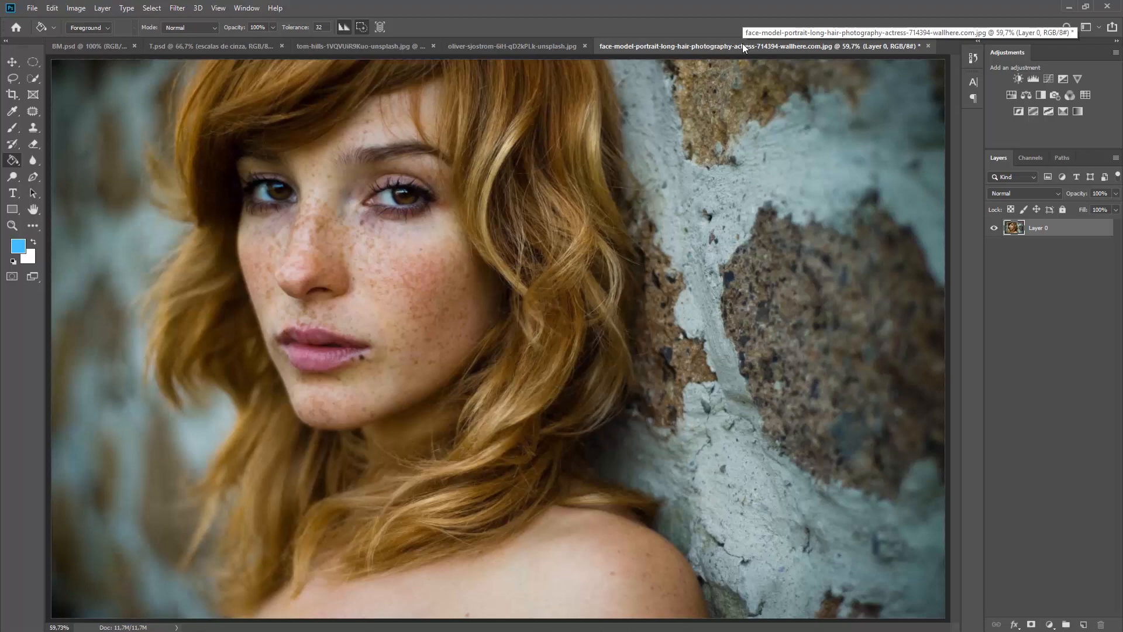
pyautogui.press('v')
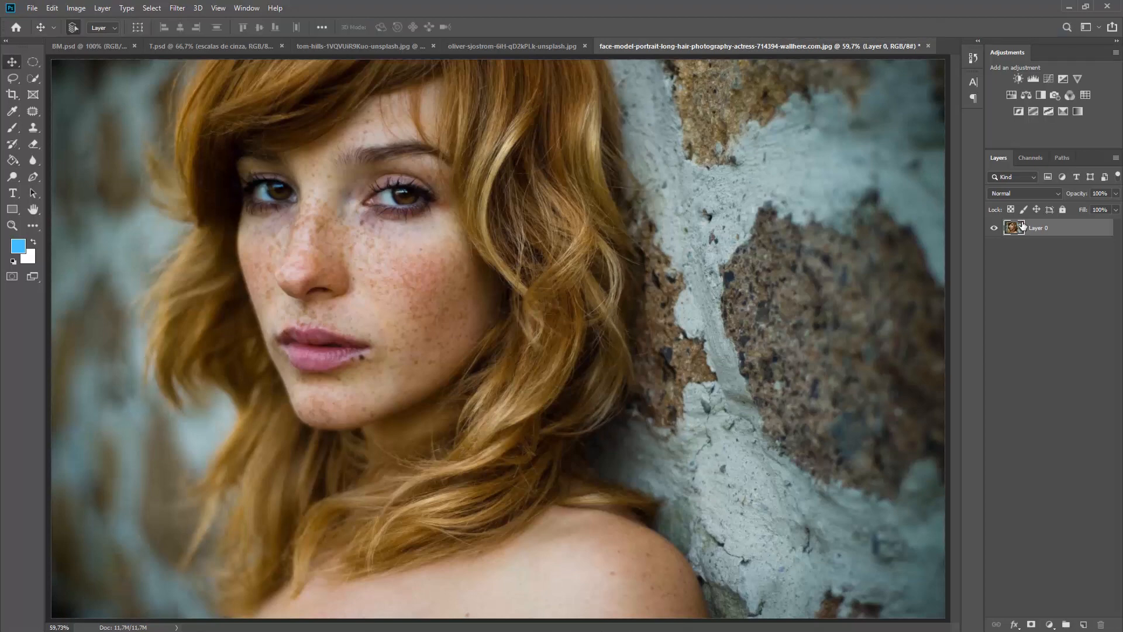
pyautogui.click(1028, 193)
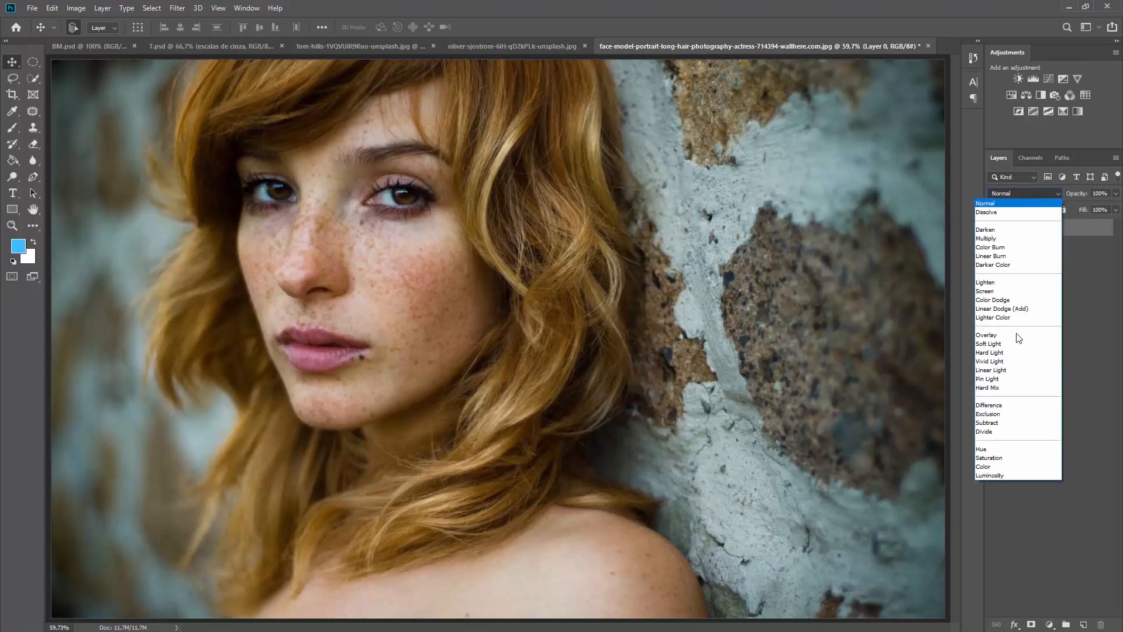
pyautogui.click(1002, 405)
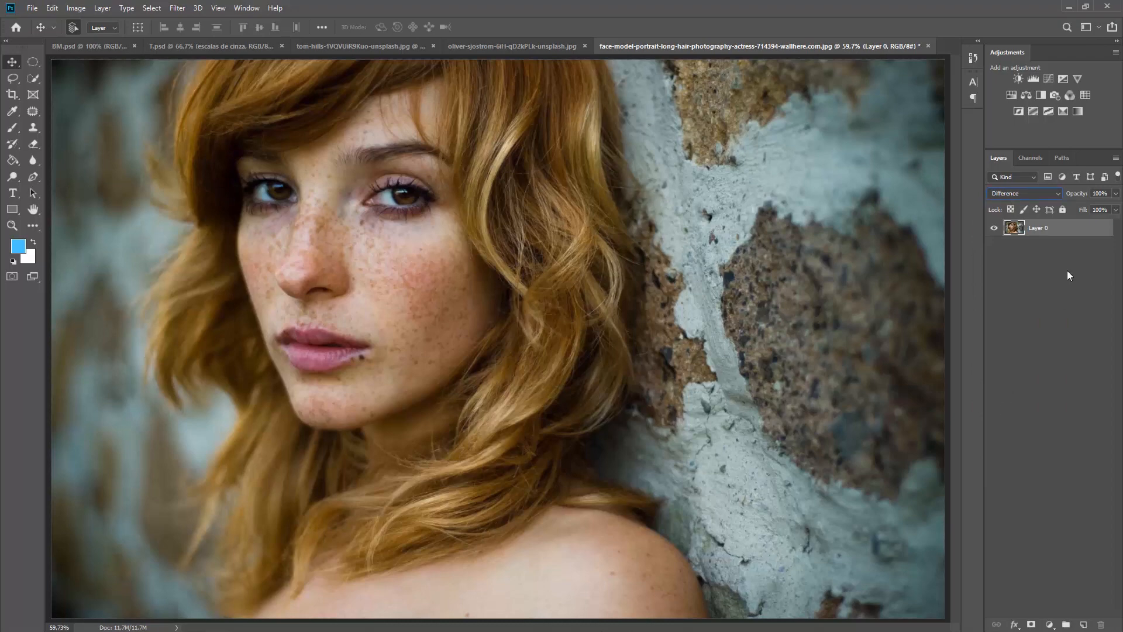
pyautogui.click(1040, 194)
pyautogui.click(1033, 203)
# Duplicate Layer 0 of the portrait and set the copy to the Difference blend mode
pyautogui.hotkey('ctrl', 'j')
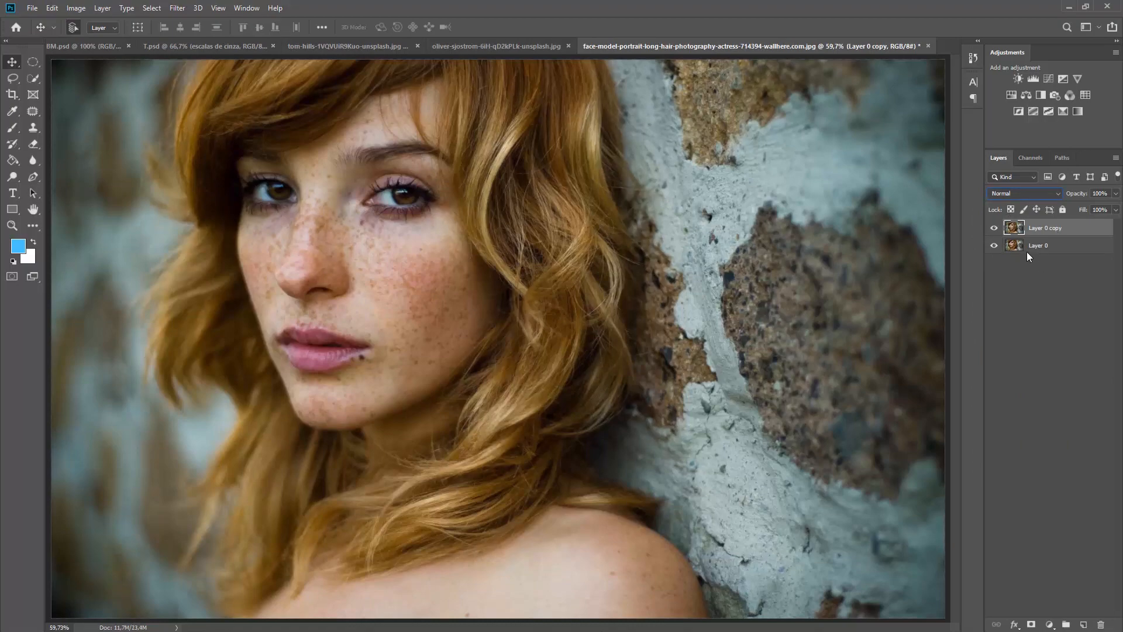
pyautogui.click(1030, 196)
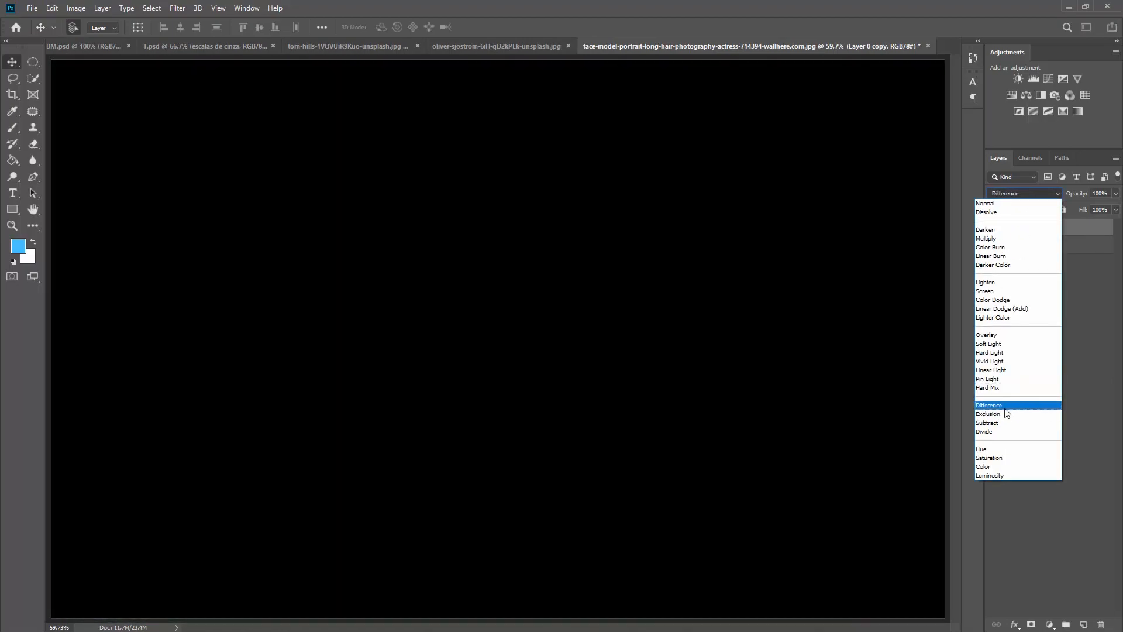
pyautogui.click(1005, 407)
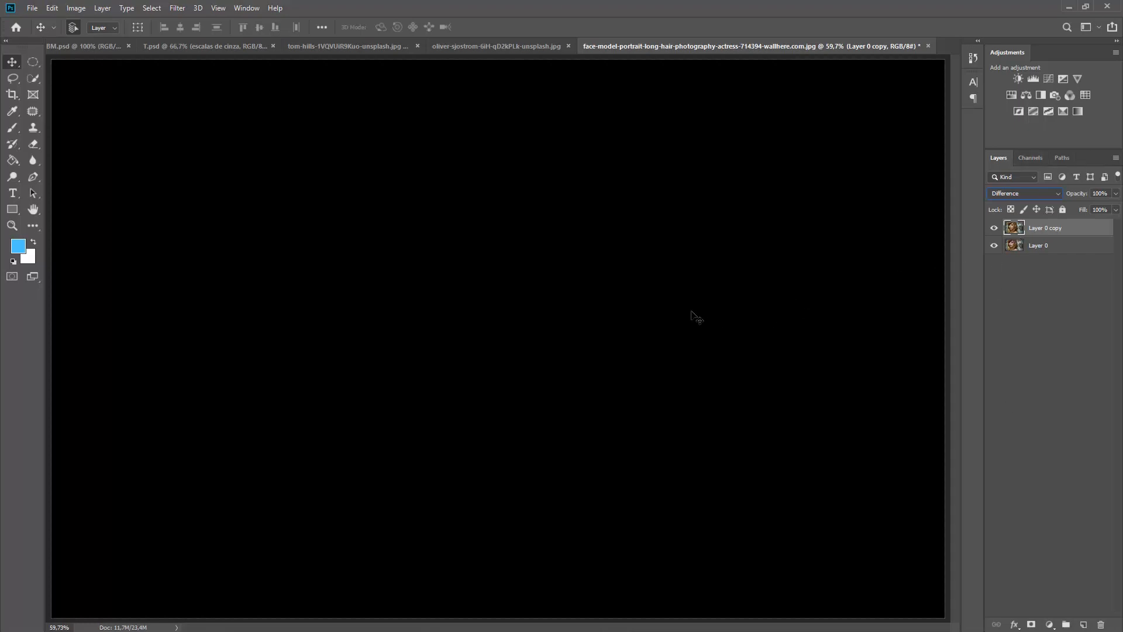
# Shift the duplicated portrait layer sideways to reveal the Difference effect and realign it over the original
pyautogui.moveTo(643, 306)
pyautogui.mouseDown()
pyautogui.moveTo(530, 307)
pyautogui.moveTo(645, 309)
pyautogui.mouseUp()
pyautogui.moveTo(529, 328); pyautogui.dragTo(731, 318)
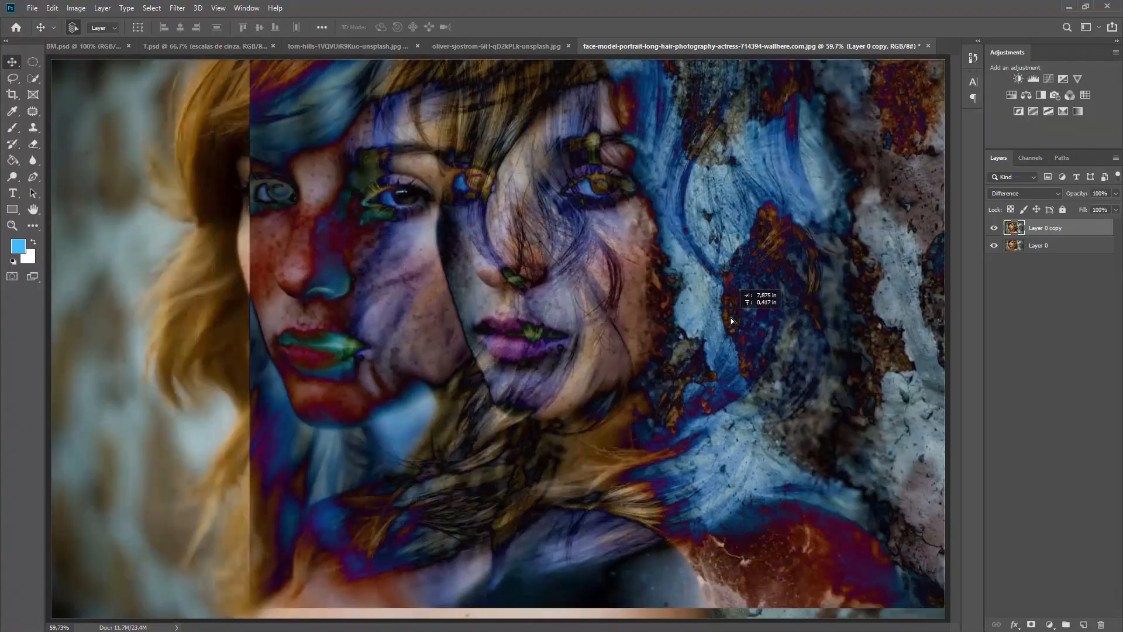
pyautogui.moveTo(630, 177); pyautogui.dragTo(409, 204)
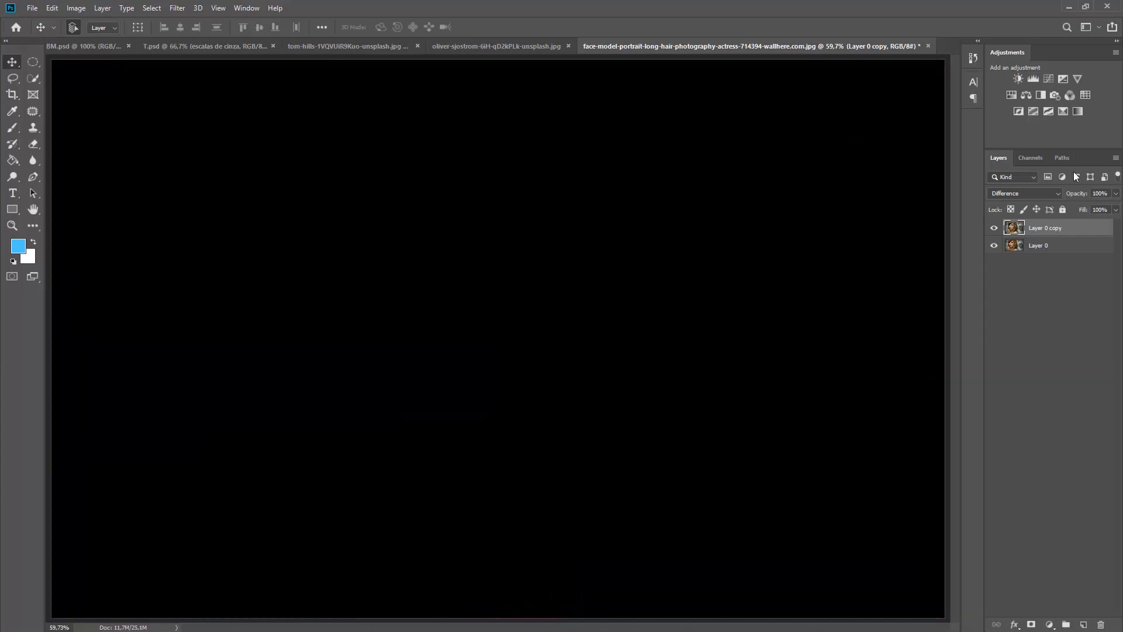
# Set Layer 0 copy to the Exclusion blend mode and compare the portrait with the copy hidden and shown
pyautogui.click(999, 193)
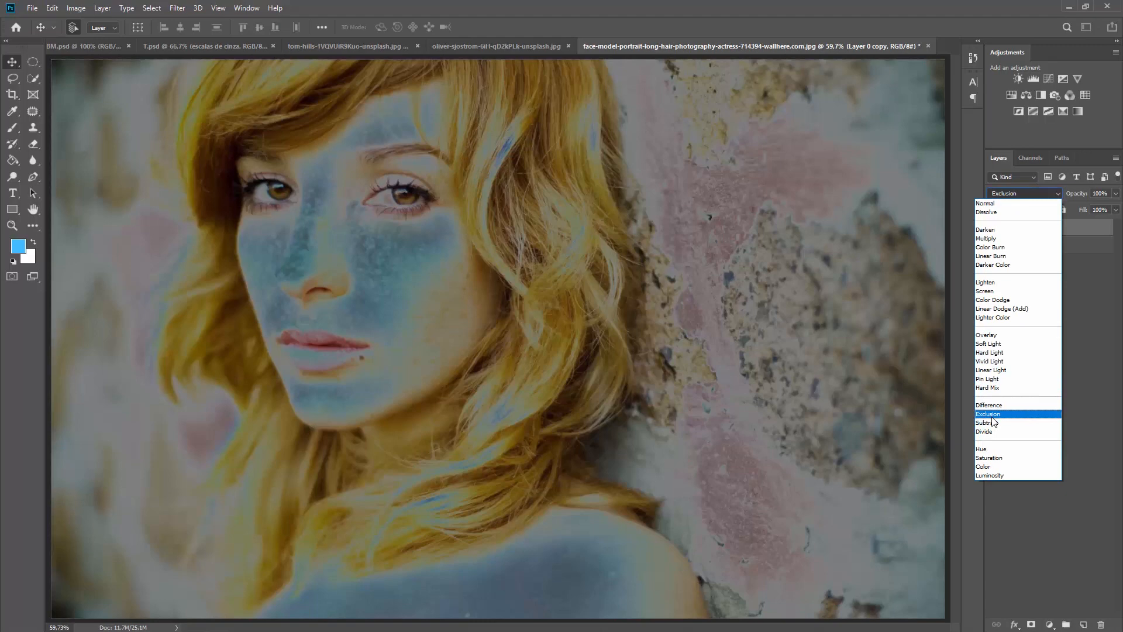
pyautogui.click(992, 414)
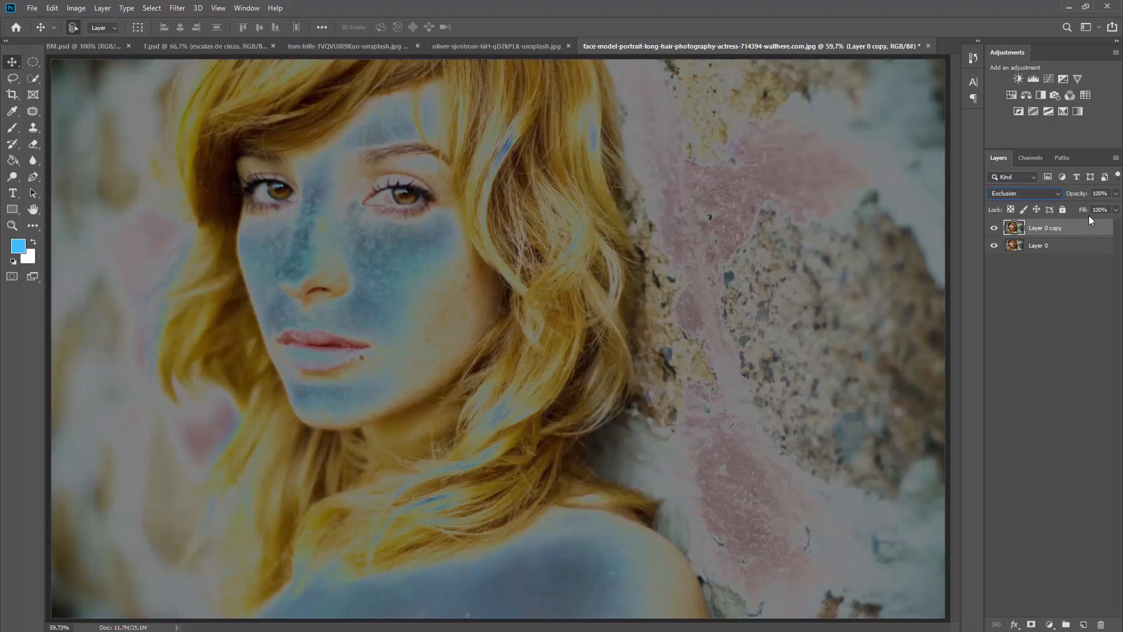
pyautogui.moveTo(1083, 211); pyautogui.dragTo(1122, 211)
pyautogui.click(994, 228)
pyautogui.click(994, 228)
# Try the Subtract blend mode on Layer 0 copy and delete that layer
pyautogui.click(1004, 193)
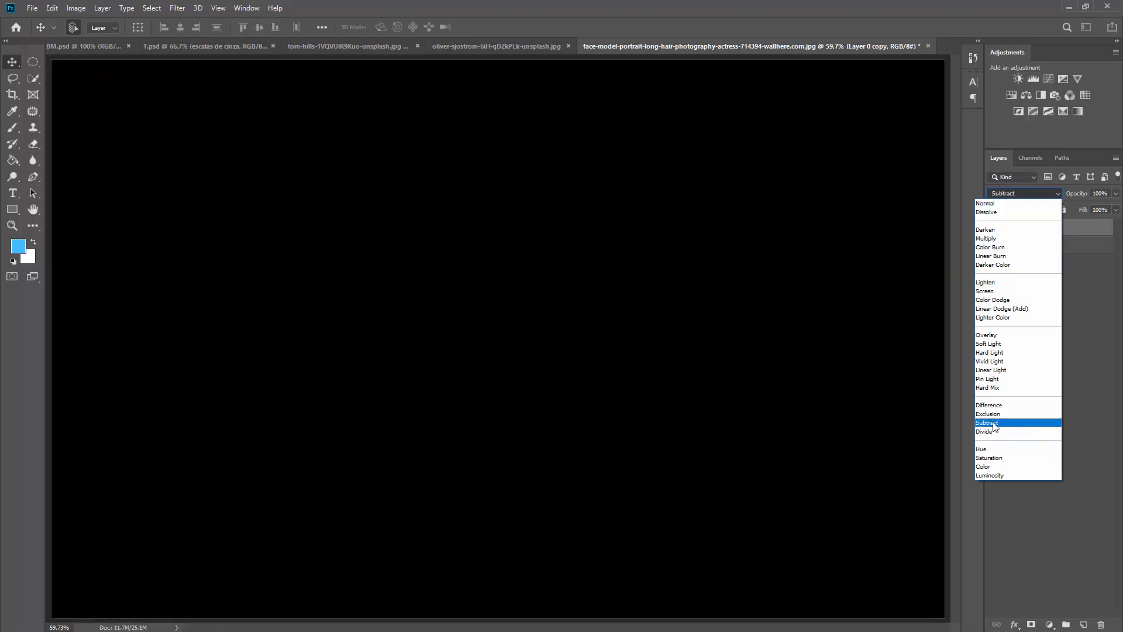
pyautogui.click(993, 423)
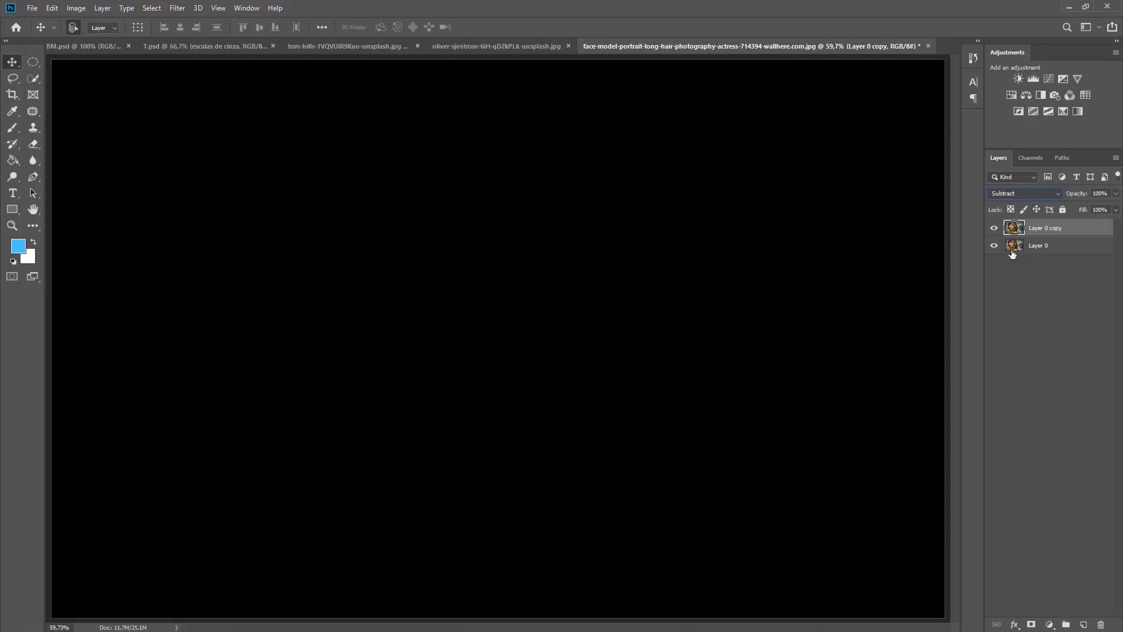
pyautogui.click(1101, 625)
pyautogui.click(523, 249)
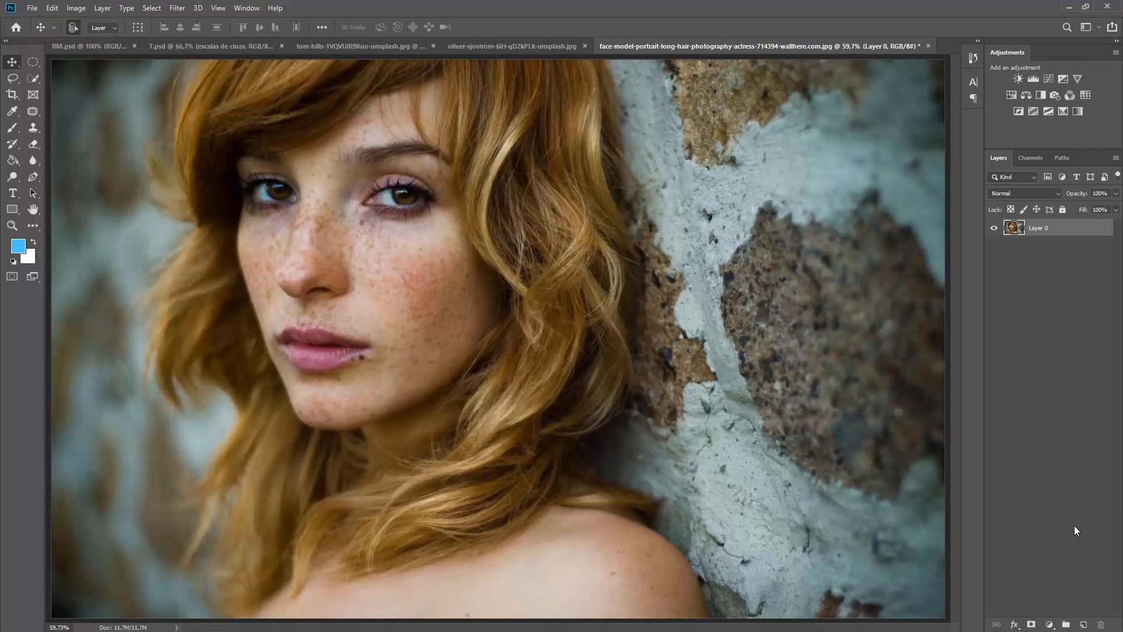
# Add a Gradient Map adjustment layer above the portrait using the violet-to-orange gradient preset
pyautogui.click(1052, 621)
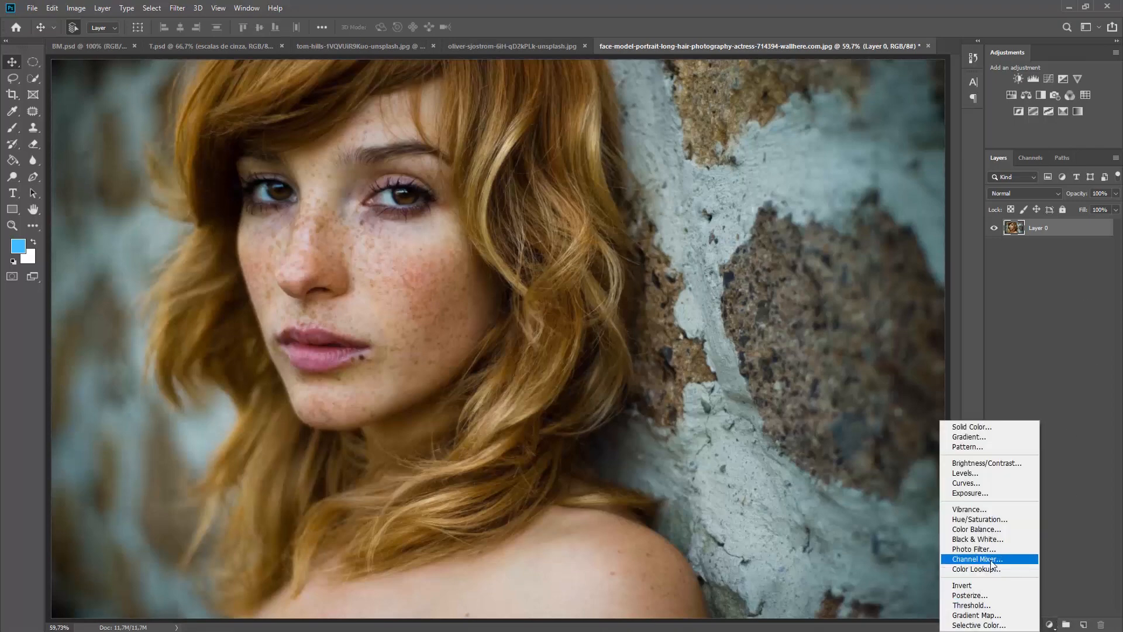
pyautogui.click(988, 615)
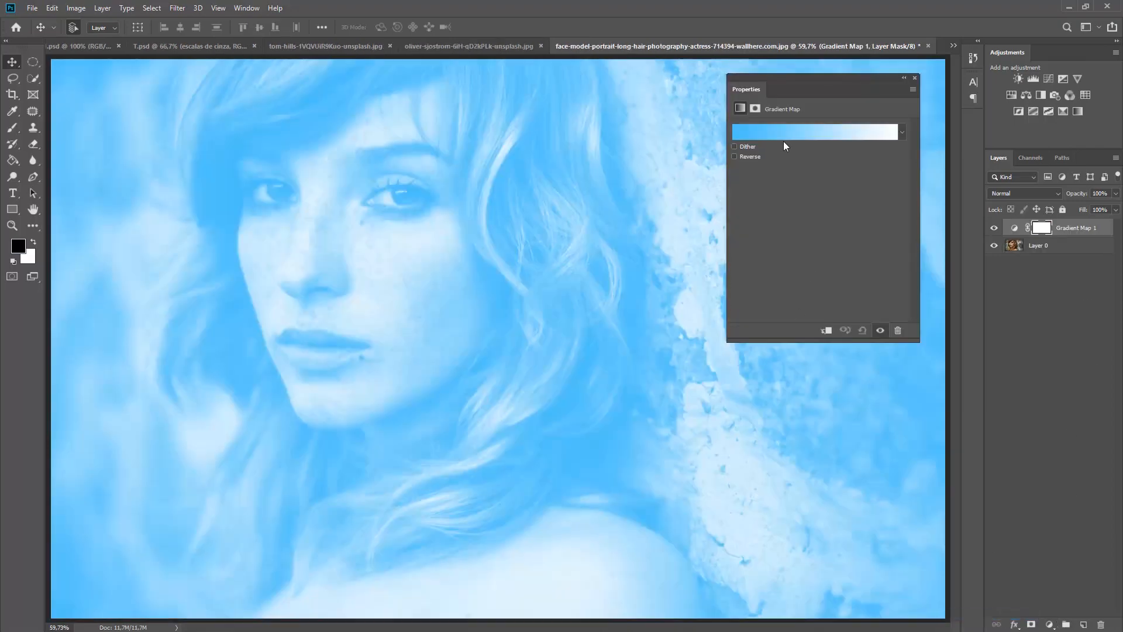
pyautogui.click(792, 131)
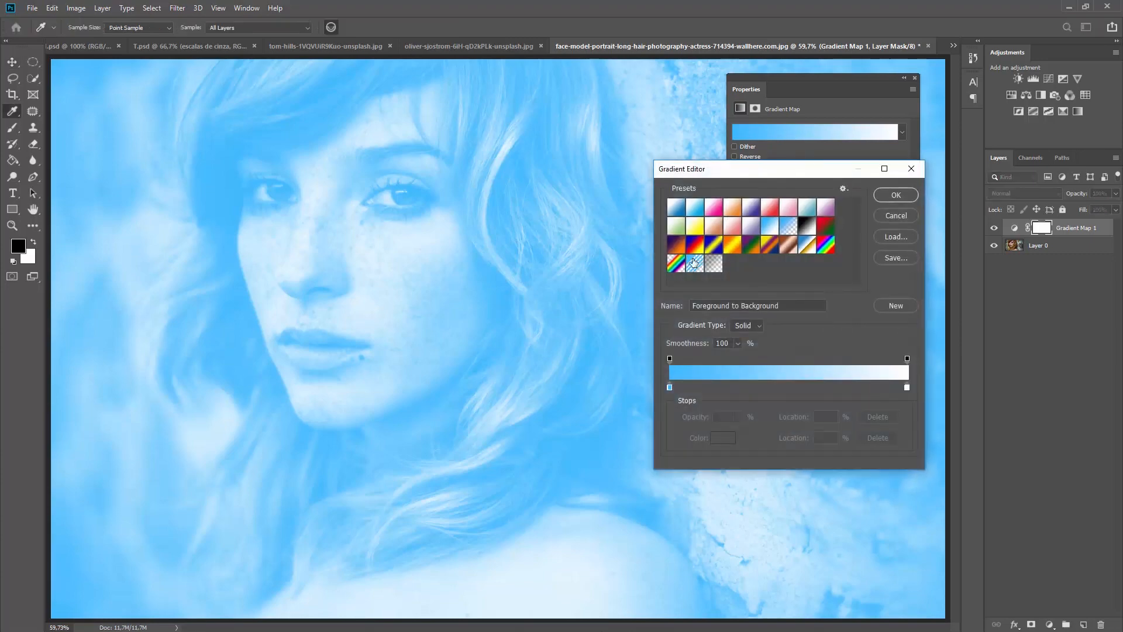
pyautogui.click(676, 246)
pyautogui.click(896, 194)
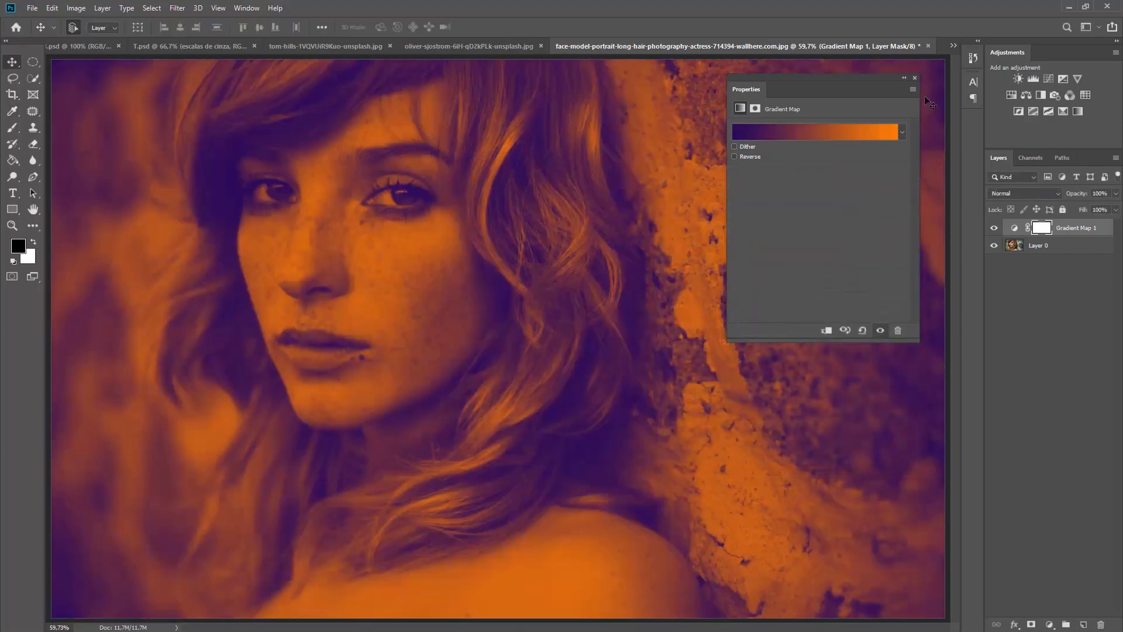
pyautogui.click(915, 77)
# Set the Gradient Map layer to the Subtract blend mode with 76% Opacity and 60% Fill
pyautogui.click(1023, 193)
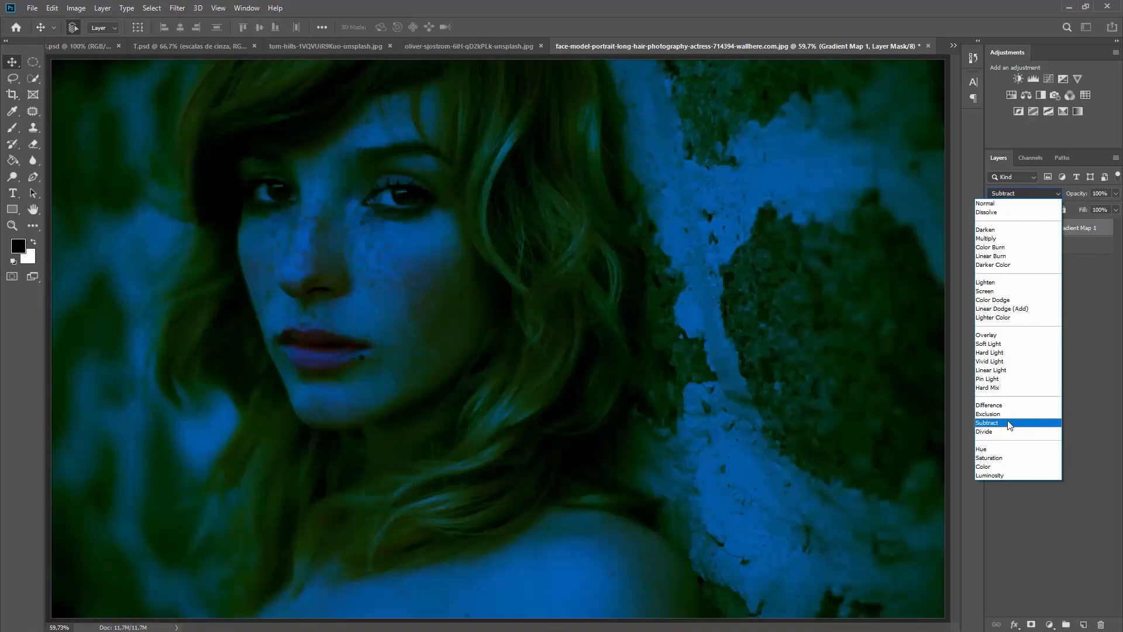
pyautogui.click(1007, 421)
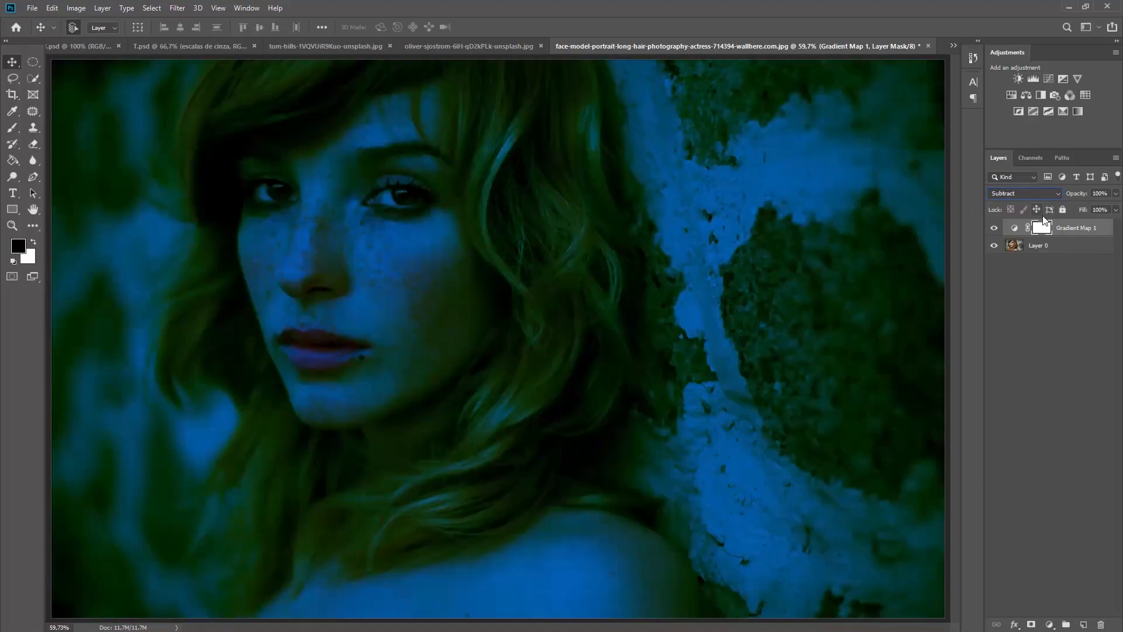
pyautogui.moveTo(1080, 213); pyautogui.dragTo(1053, 199)
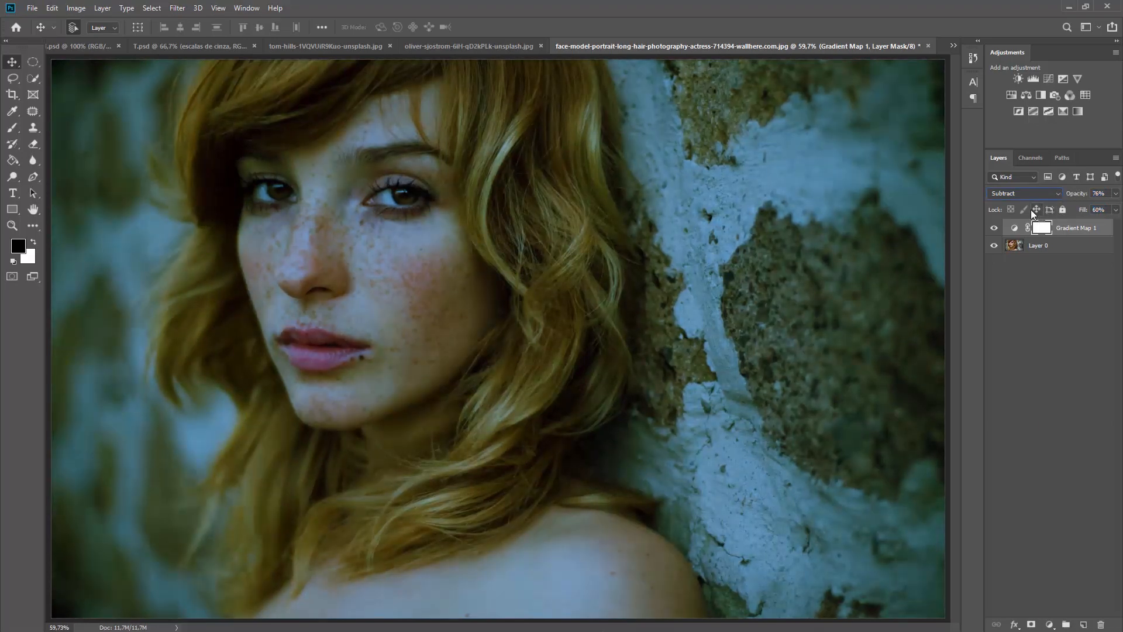
# Change the Gradient Map layer's blend mode to Divide and reduce its Opacity to 31%
pyautogui.click(1024, 193)
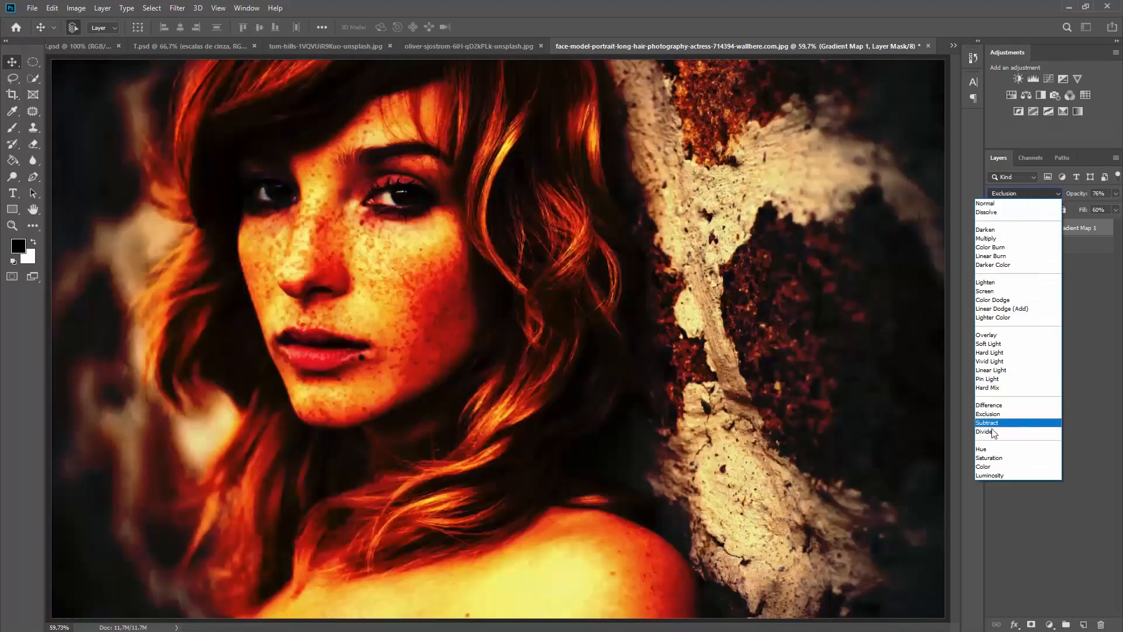
pyautogui.click(1012, 435)
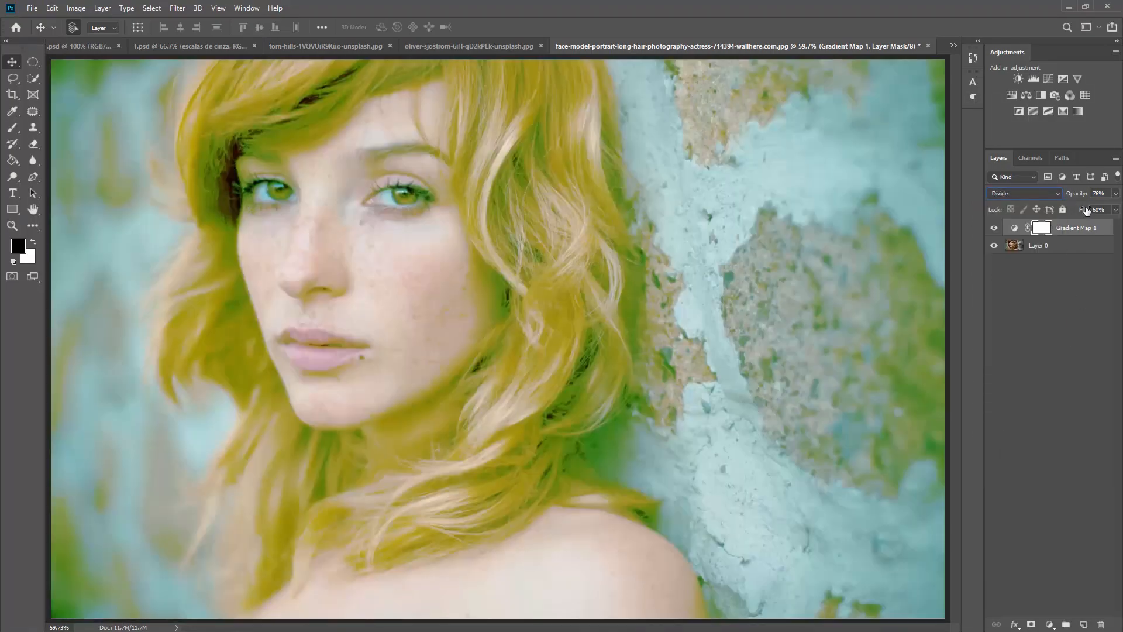
pyautogui.click(1024, 193)
pyautogui.click(1012, 435)
# Compare the portrait with and without the Gradient Map layer, and preview other blend modes on it before returning to Divide
pyautogui.click(994, 228)
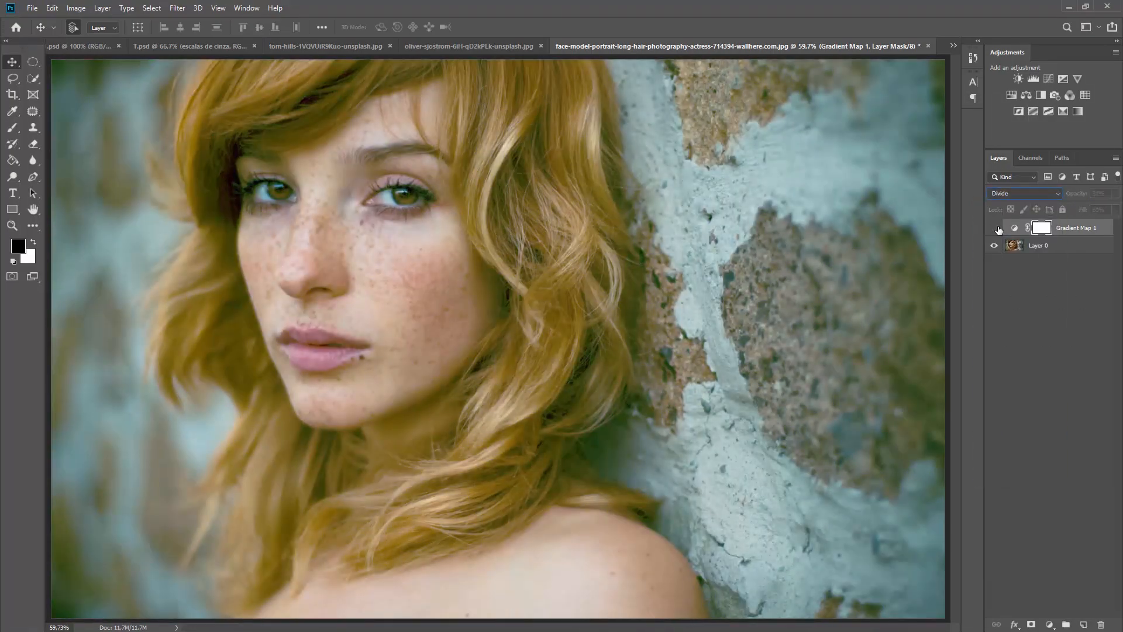
pyautogui.click(994, 227)
pyautogui.click(994, 227)
pyautogui.click(994, 228)
pyautogui.click(994, 227)
pyautogui.click(1018, 193)
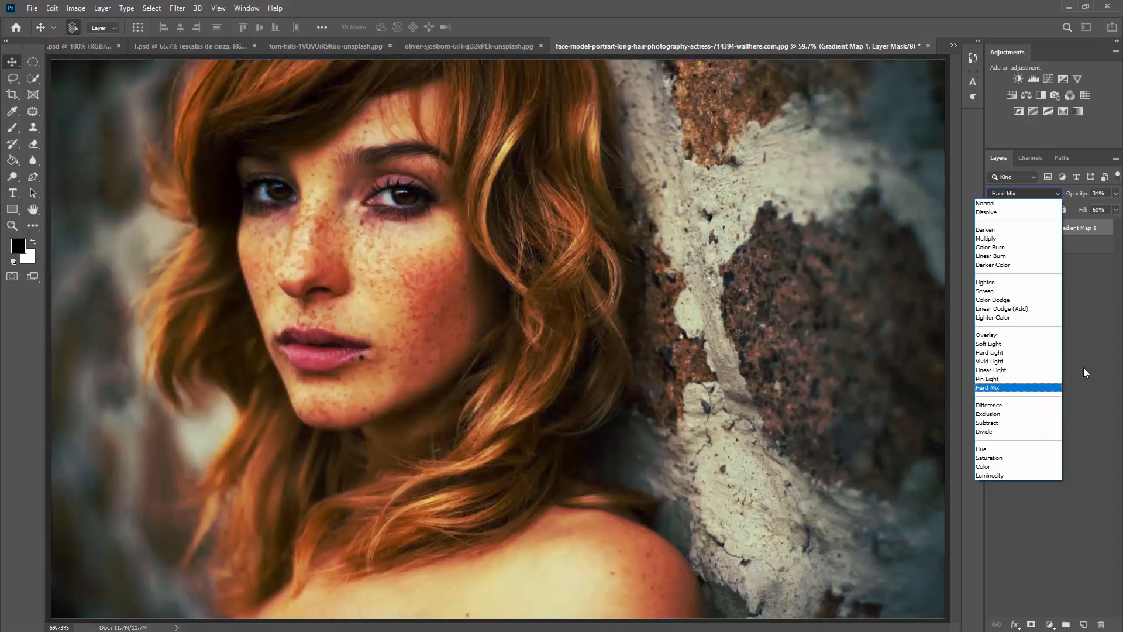
pyautogui.click(1029, 431)
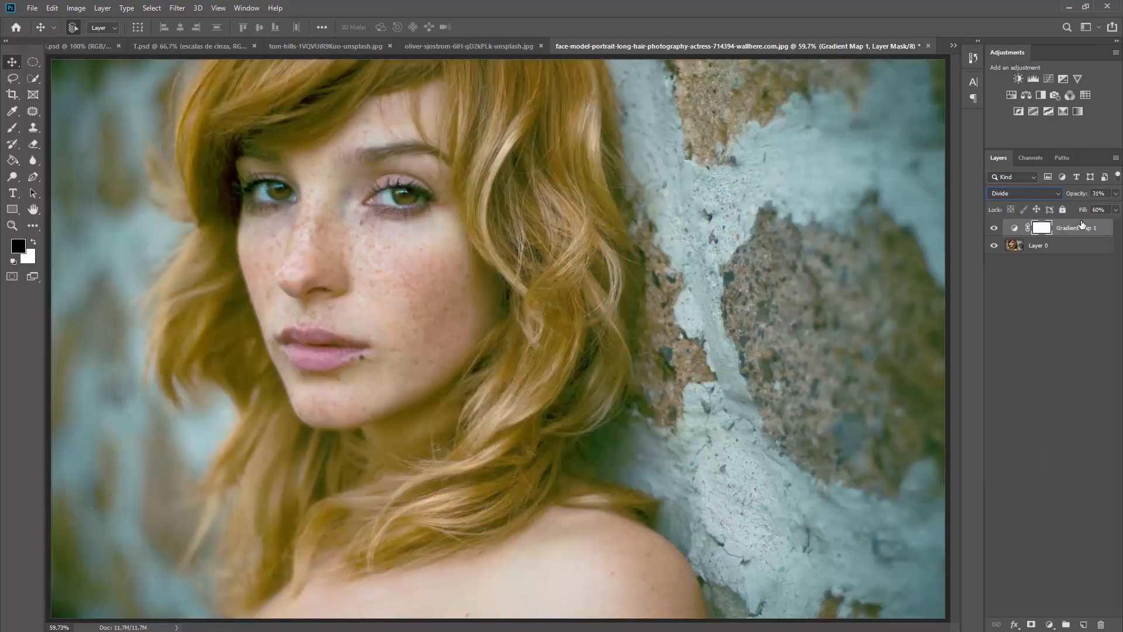
# Preview the blend modes on the portrait's Layer 0 copy, keeping Normal, and review the blend mode category chart in BM.psd
pyautogui.click(1094, 232)
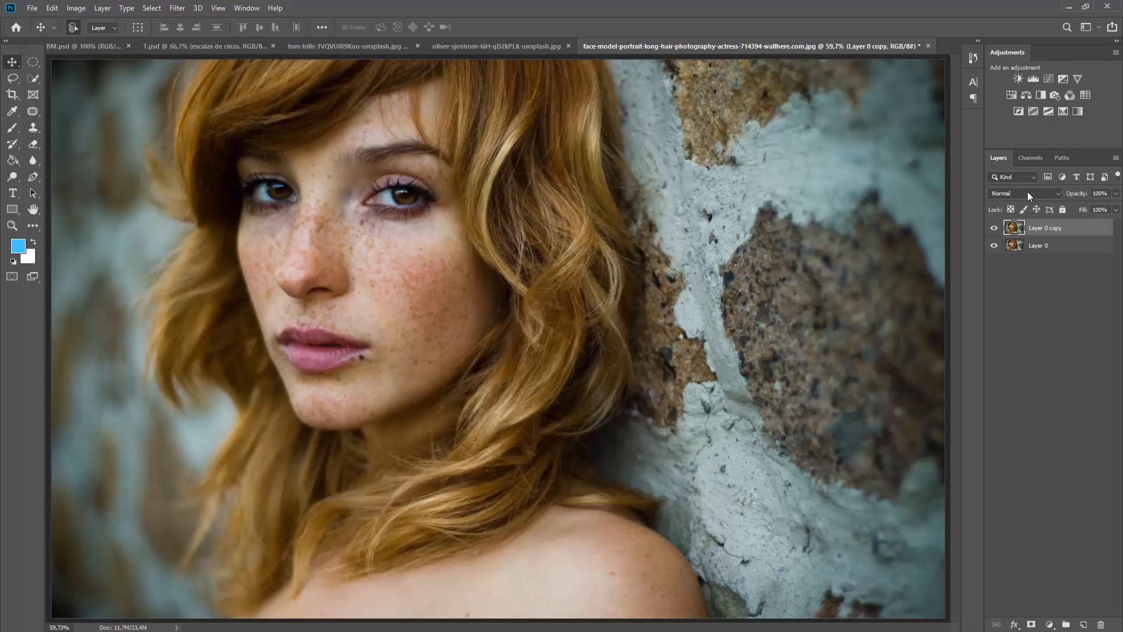
pyautogui.click(1027, 191)
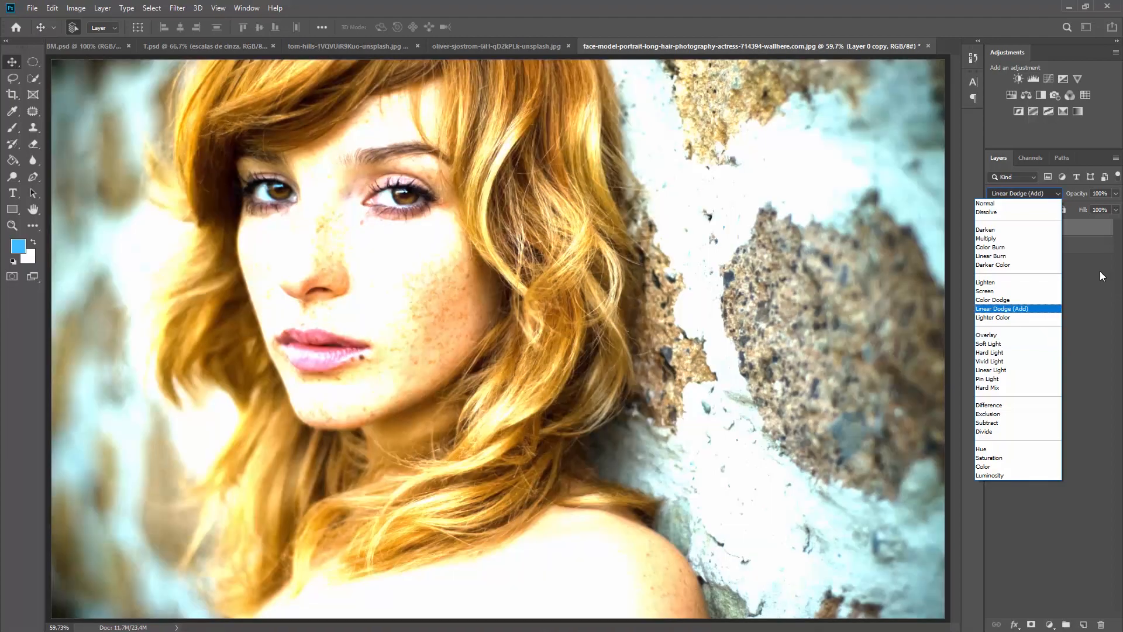
pyautogui.click(1100, 271)
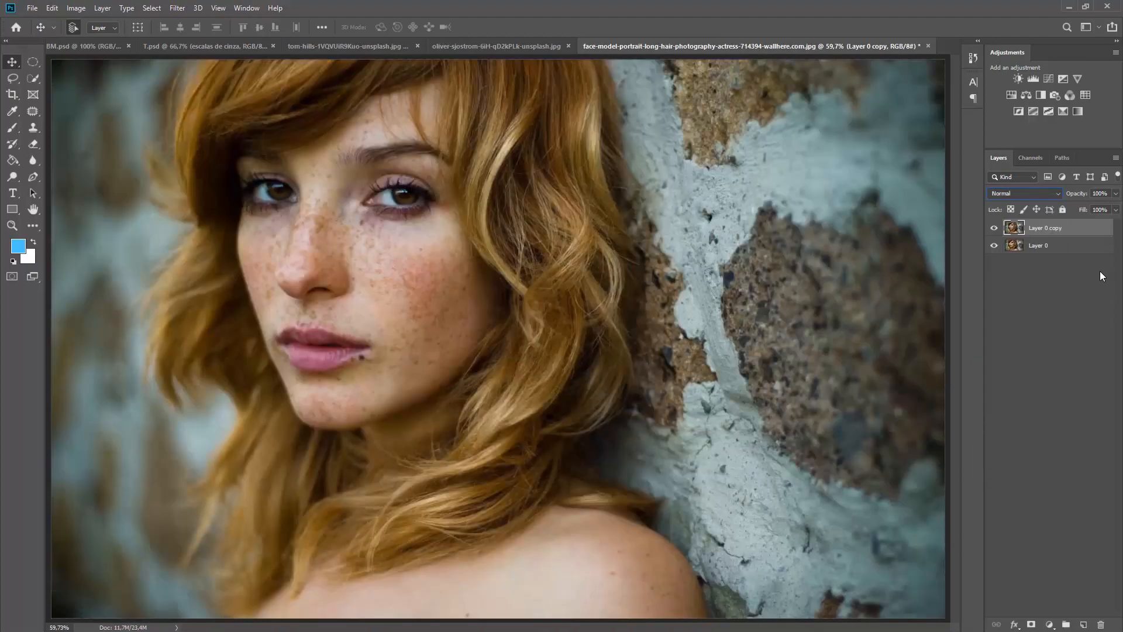
pyautogui.hotkey('ctrl', 'Tab')
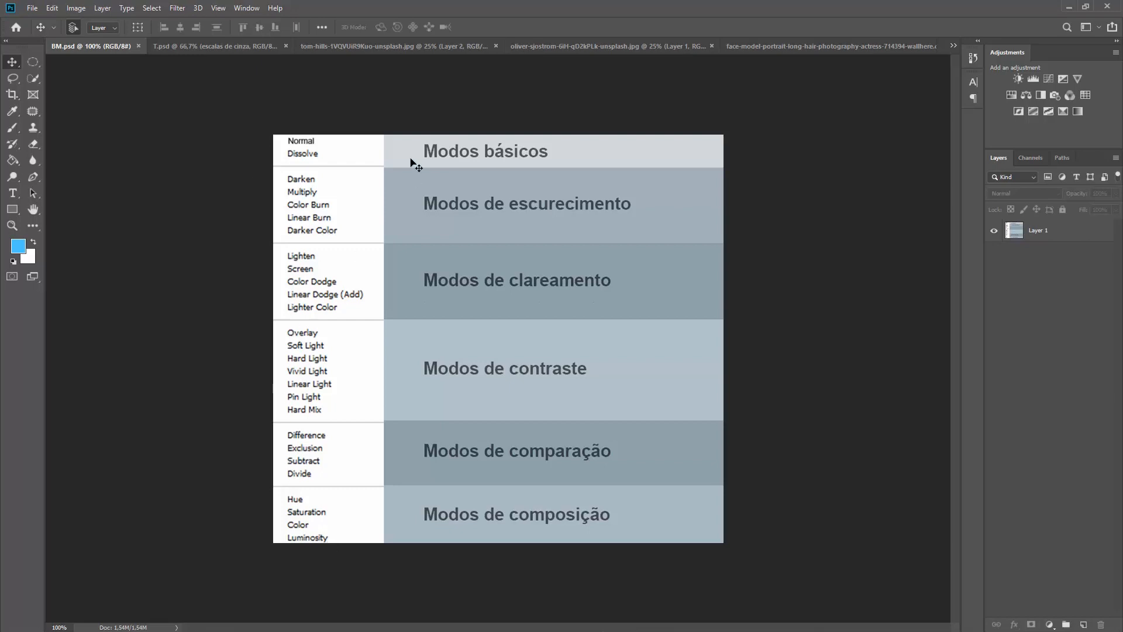
pyautogui.click(823, 46)
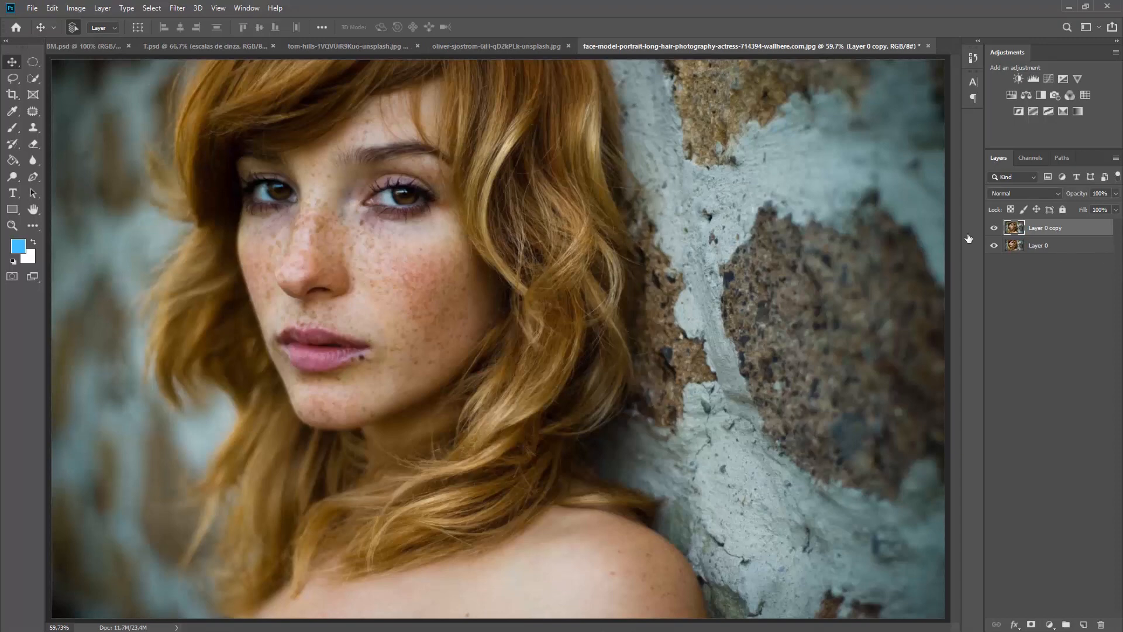
# In T.psd, hide the escalas de cinza layer, show Layer 4 and Gradient Fill 1, and select Gradient Fill 1
pyautogui.click(199, 46)
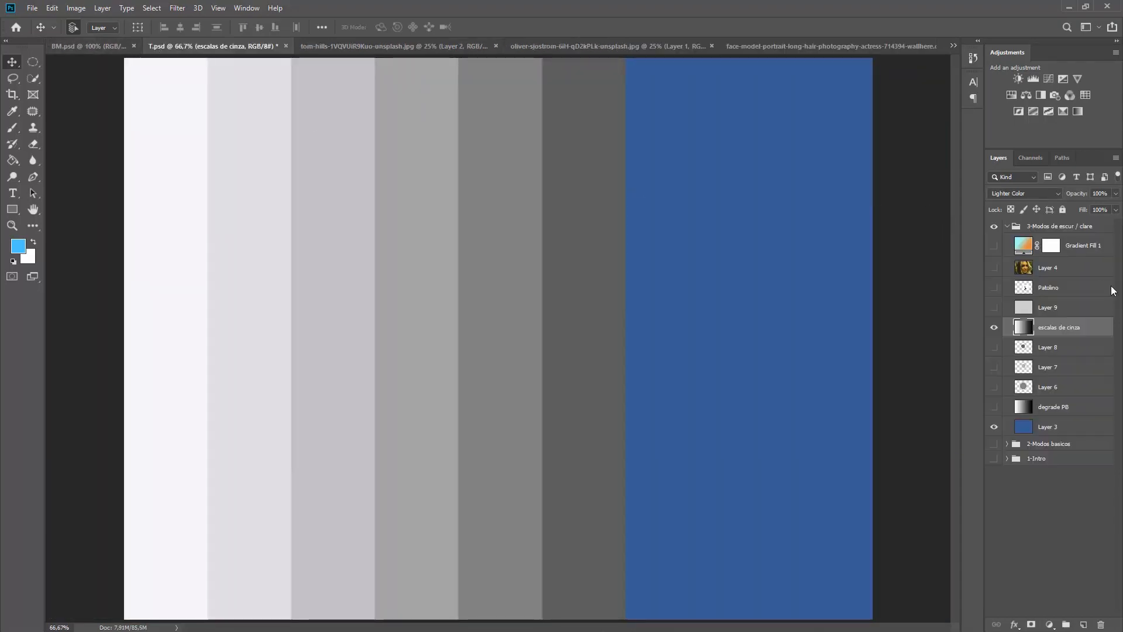
pyautogui.click(994, 267)
pyautogui.click(995, 328)
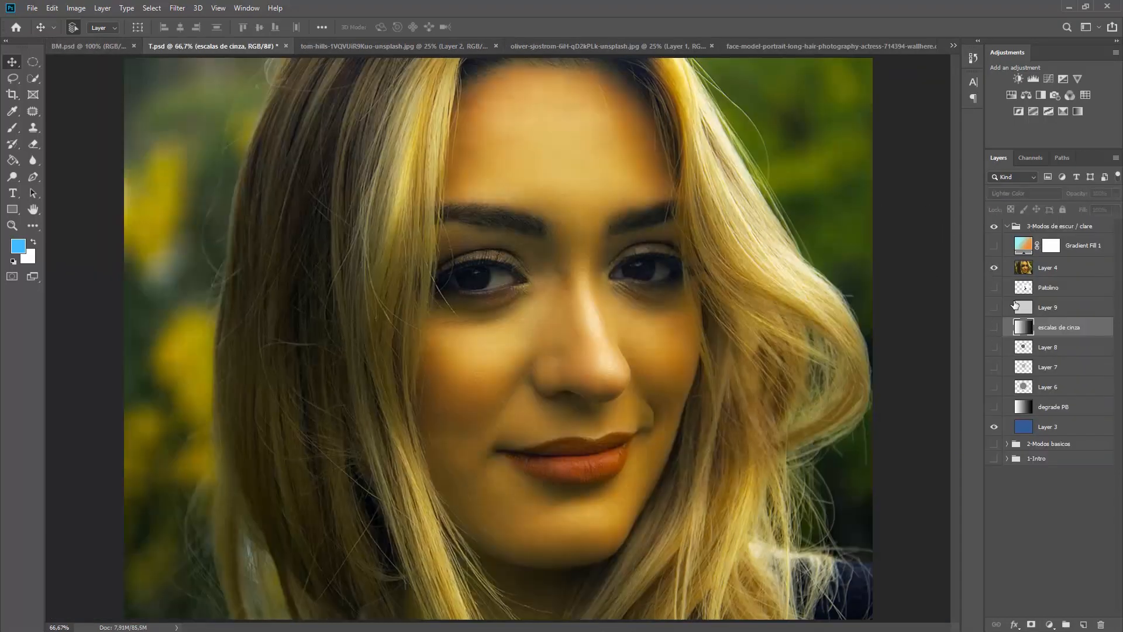
pyautogui.click(994, 245)
pyautogui.click(1019, 245)
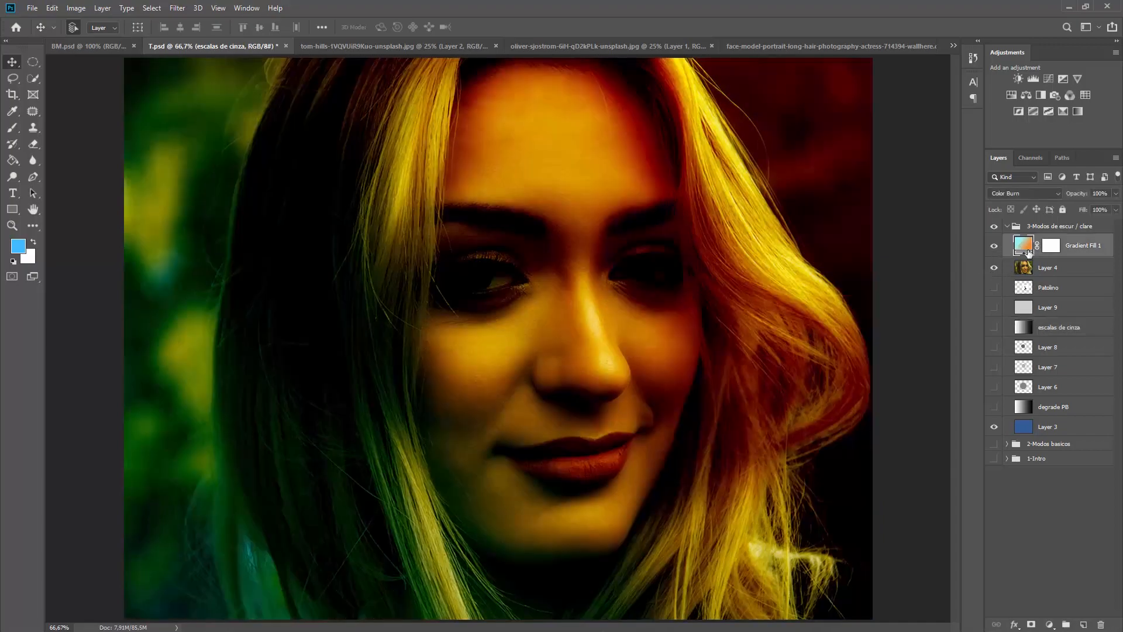
# Set the Gradient Fill 1 layer's blend mode to Hue
pyautogui.click(1024, 193)
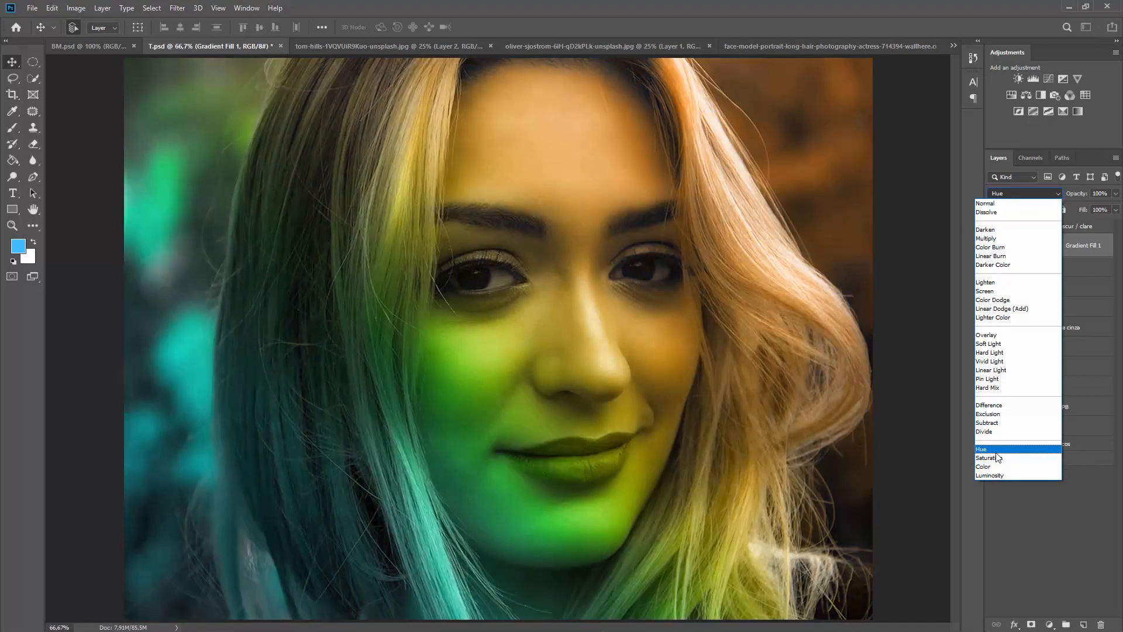
pyautogui.click(997, 452)
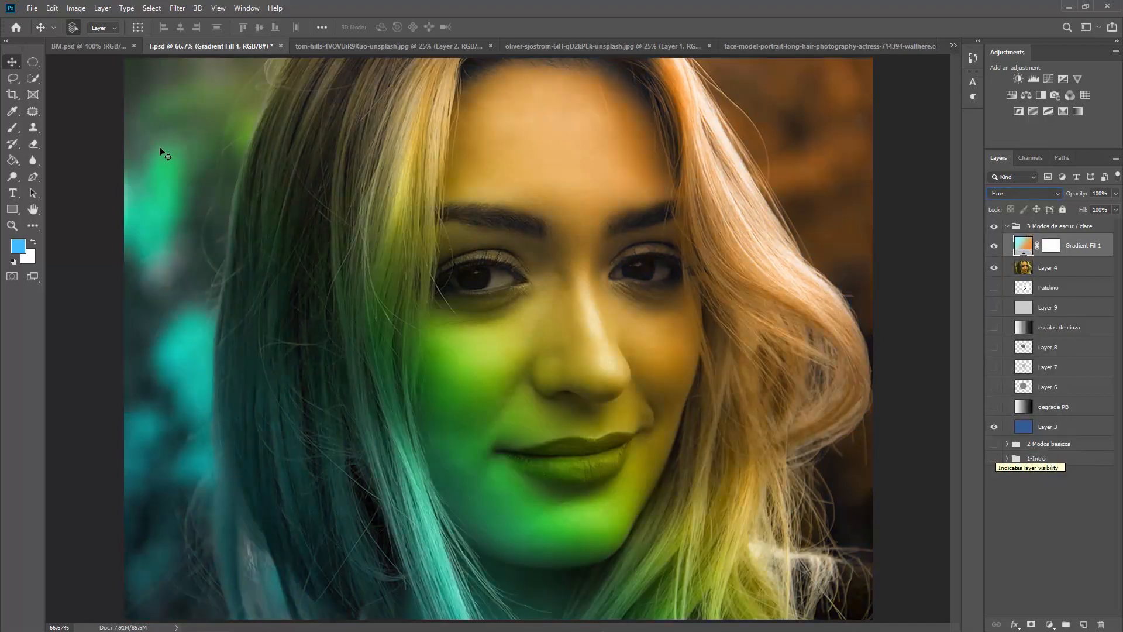
pyautogui.press('i')
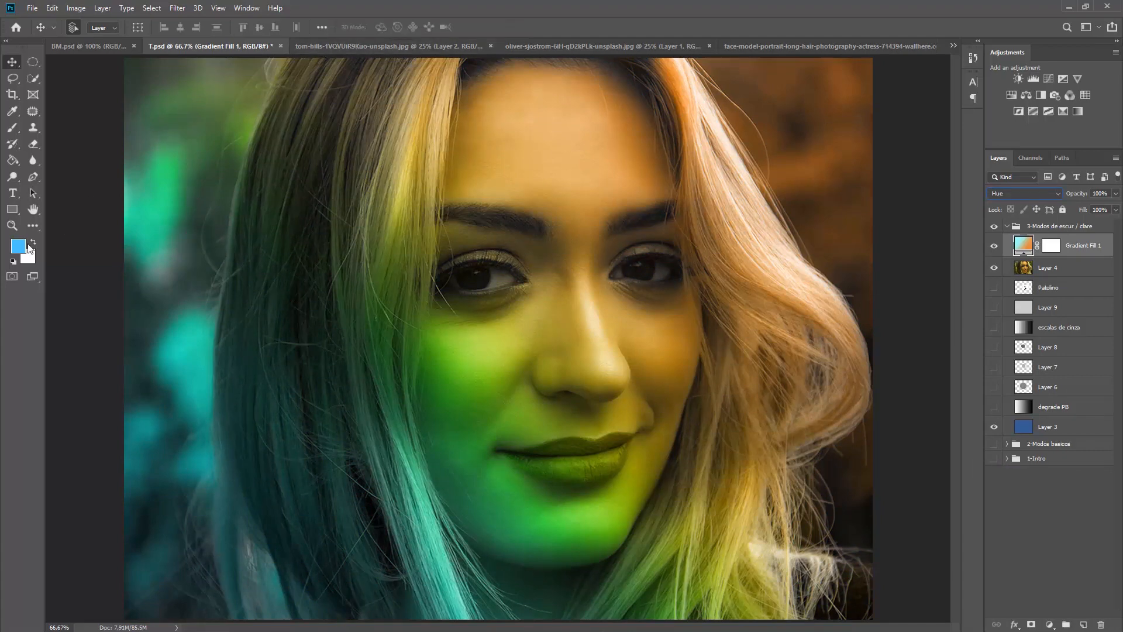
# Choose a new foreground colour in the Color Picker with hue 65°, saturation 68% and brightness 77%
pyautogui.click(17, 247)
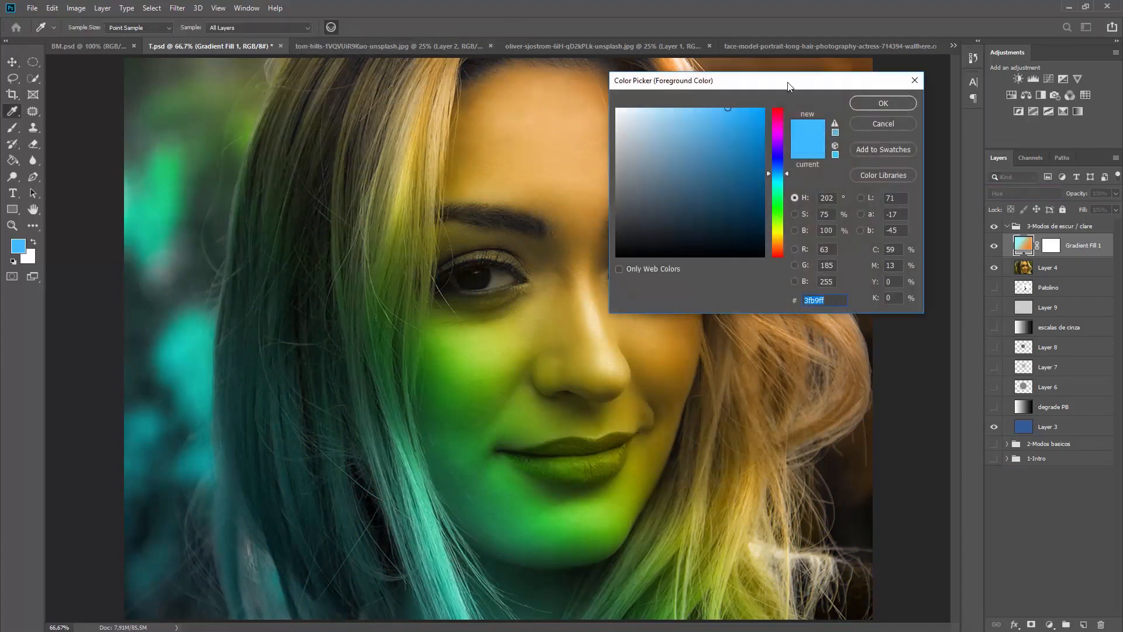
pyautogui.moveTo(790, 86); pyautogui.dragTo(834, 215)
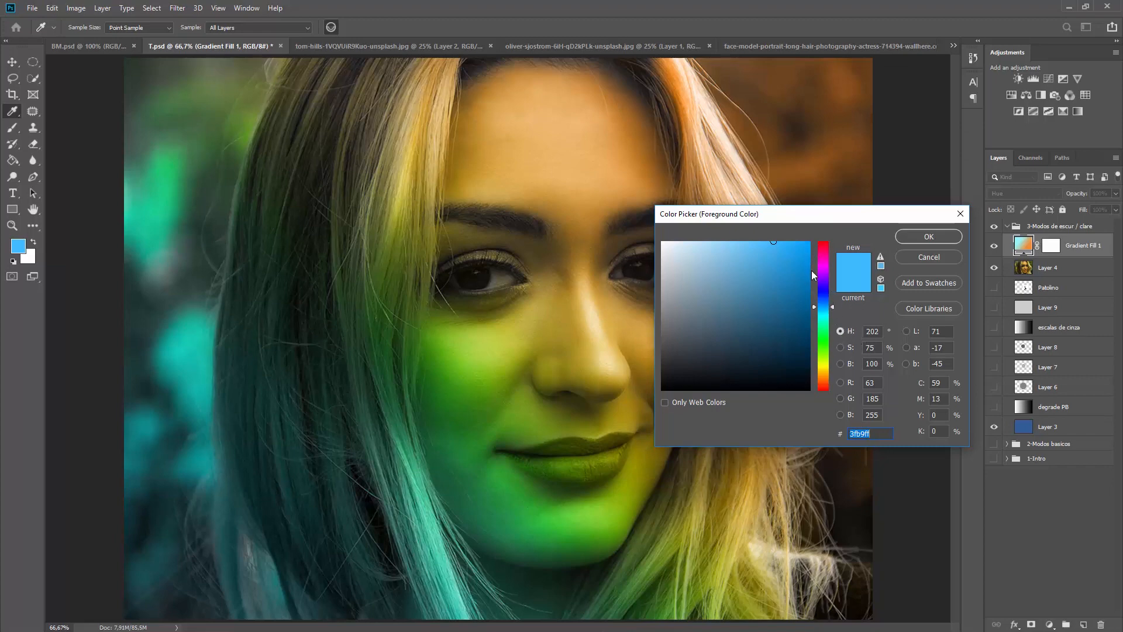
pyautogui.click(759, 282)
pyautogui.moveTo(759, 282)
pyautogui.mouseDown()
pyautogui.moveTo(772, 258)
pyautogui.moveTo(732, 261)
pyautogui.moveTo(727, 296)
pyautogui.moveTo(741, 288)
pyautogui.moveTo(738, 302)
pyautogui.moveTo(762, 275)
pyautogui.mouseUp()
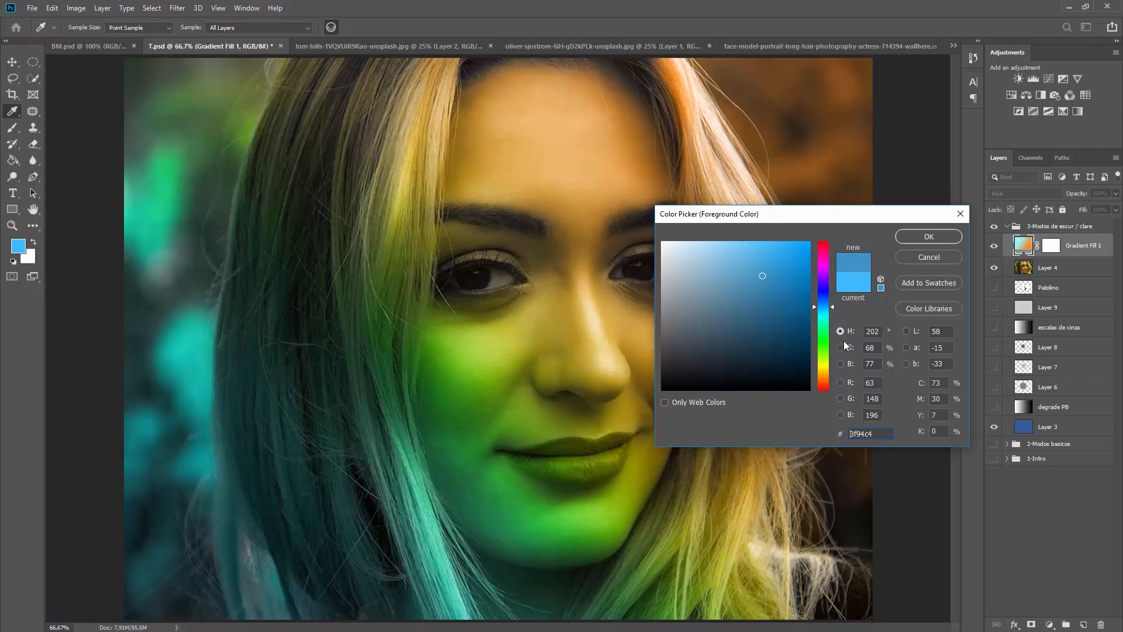
pyautogui.click(823, 294)
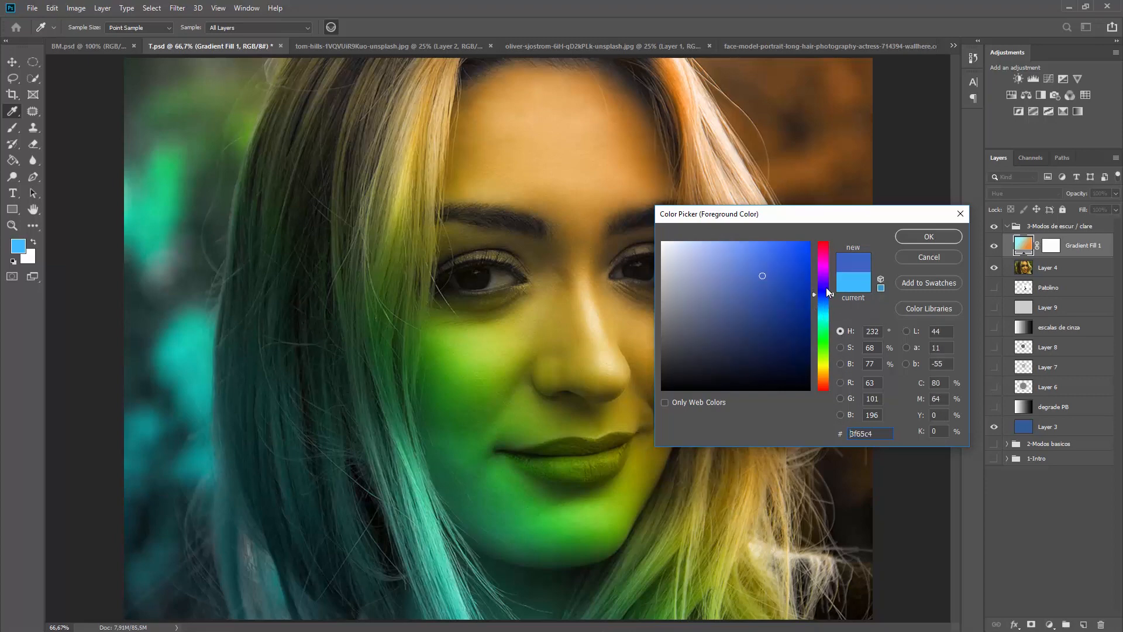
pyautogui.moveTo(826, 292); pyautogui.dragTo(828, 365)
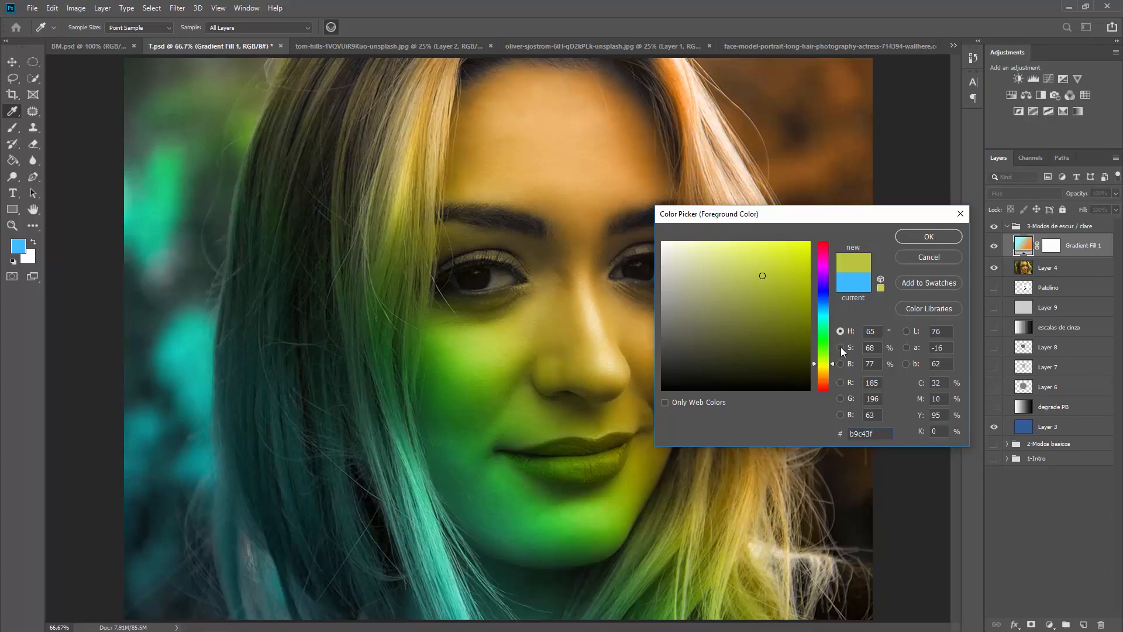
# Raise the foreground colour's saturation to 98% and its brightness to 100%, and accept the bright yellow
pyautogui.click(841, 348)
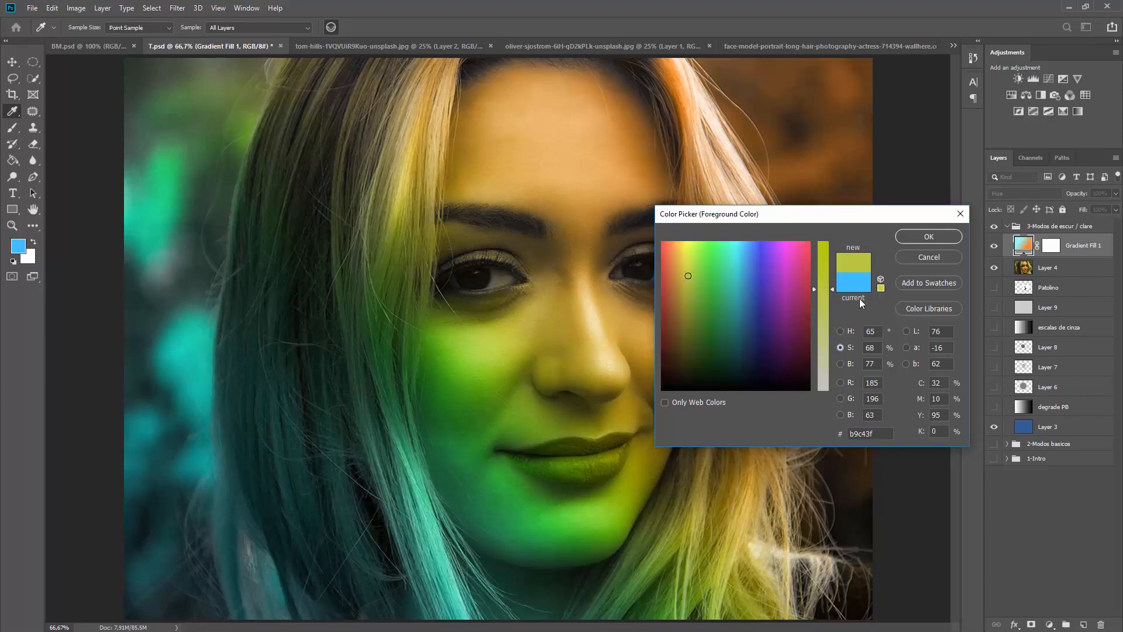
pyautogui.moveTo(831, 290); pyautogui.dragTo(820, 248)
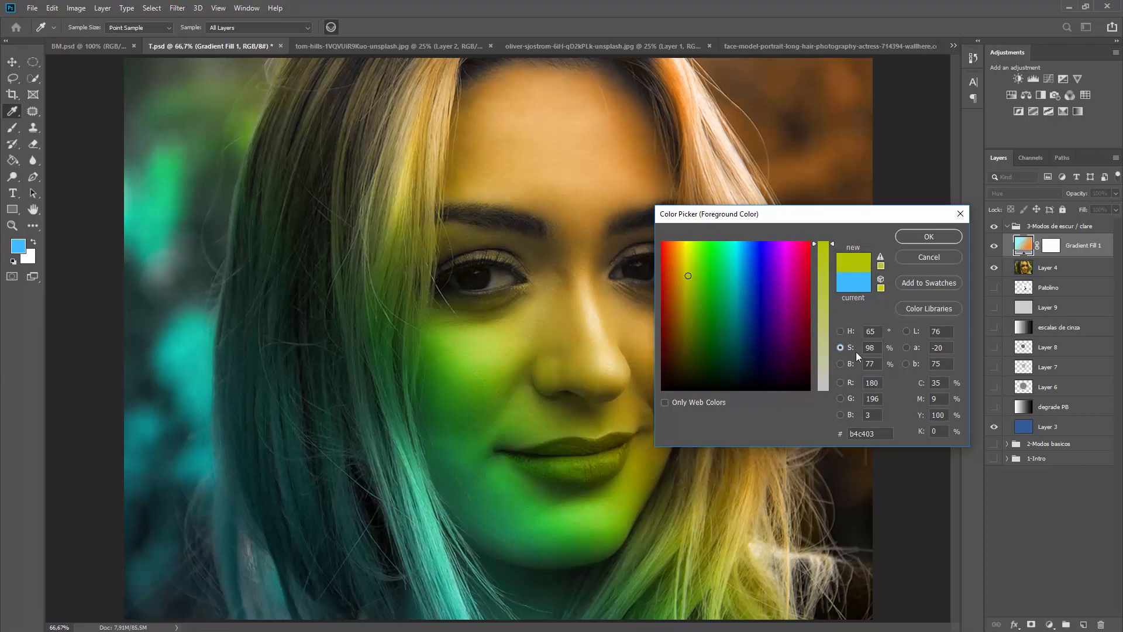
pyautogui.click(841, 363)
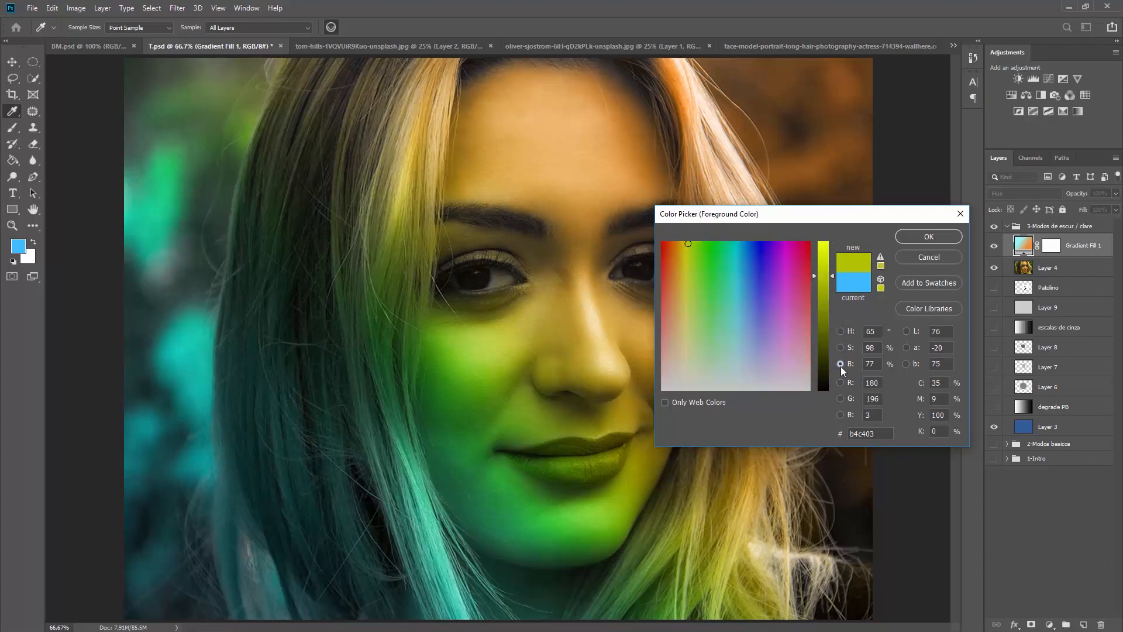
pyautogui.moveTo(823, 276); pyautogui.dragTo(839, 230)
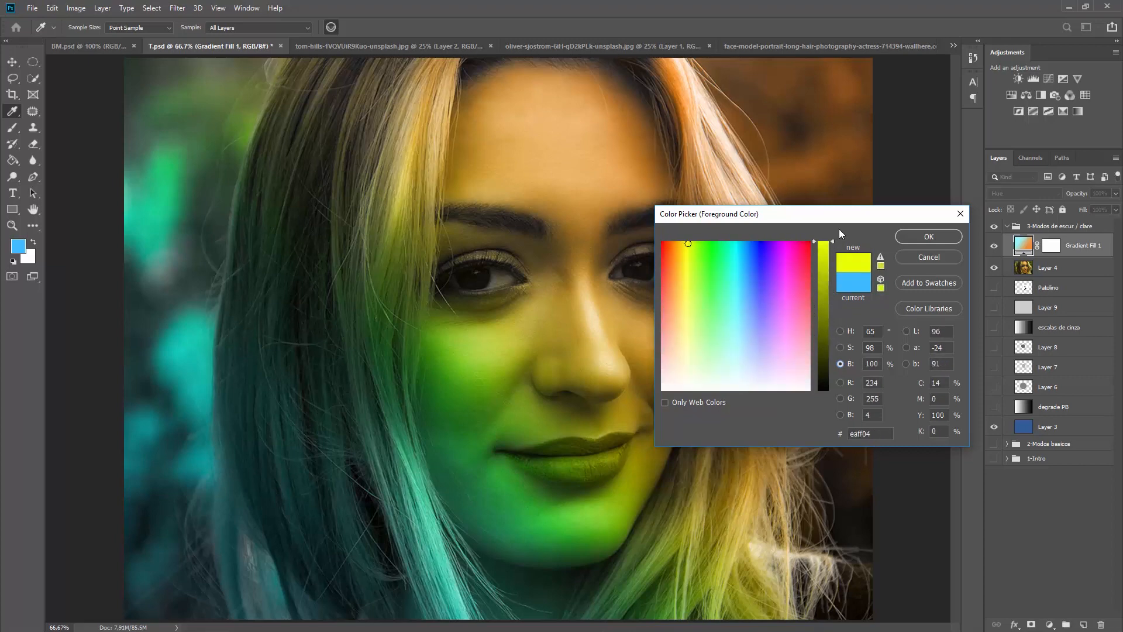
pyautogui.click(913, 238)
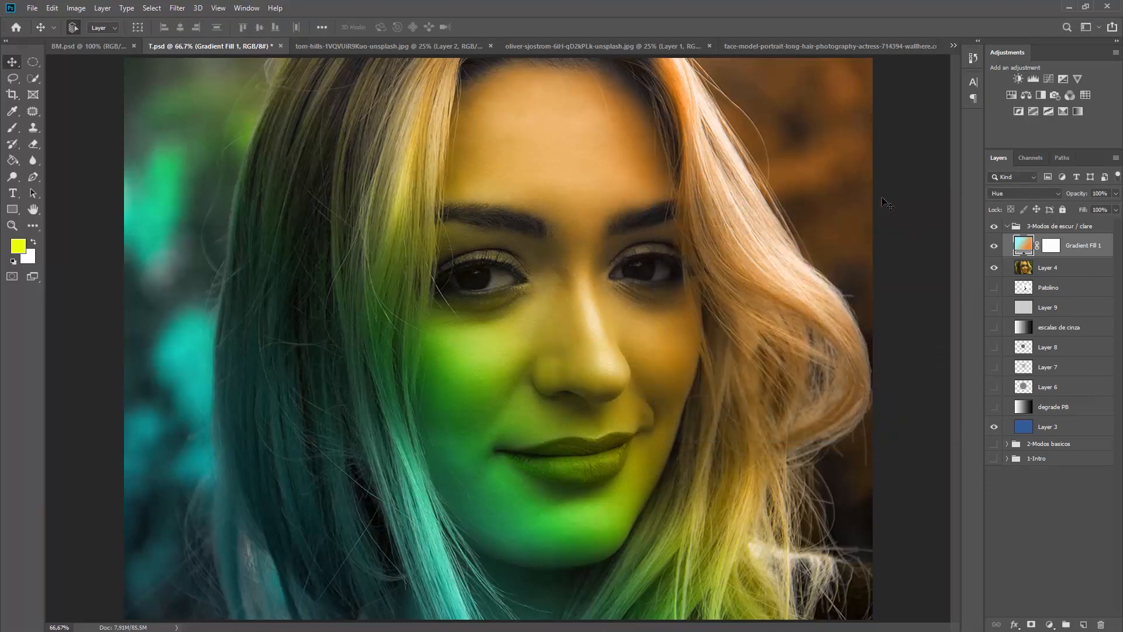
# Switch the Gradient Fill 1 layer's blend mode to Saturation, keeping Opacity and Fill at 100%
pyautogui.click(1009, 195)
pyautogui.click(1067, 195)
pyautogui.moveTo(1082, 215); pyautogui.dragTo(1109, 211)
pyautogui.click(1028, 193)
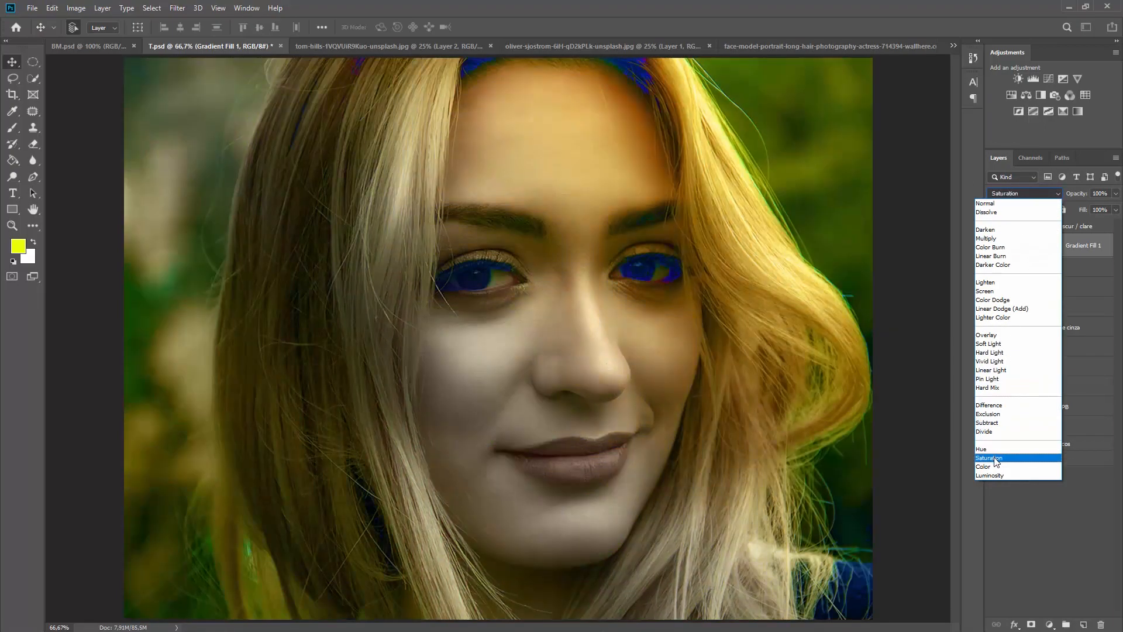
pyautogui.click(996, 458)
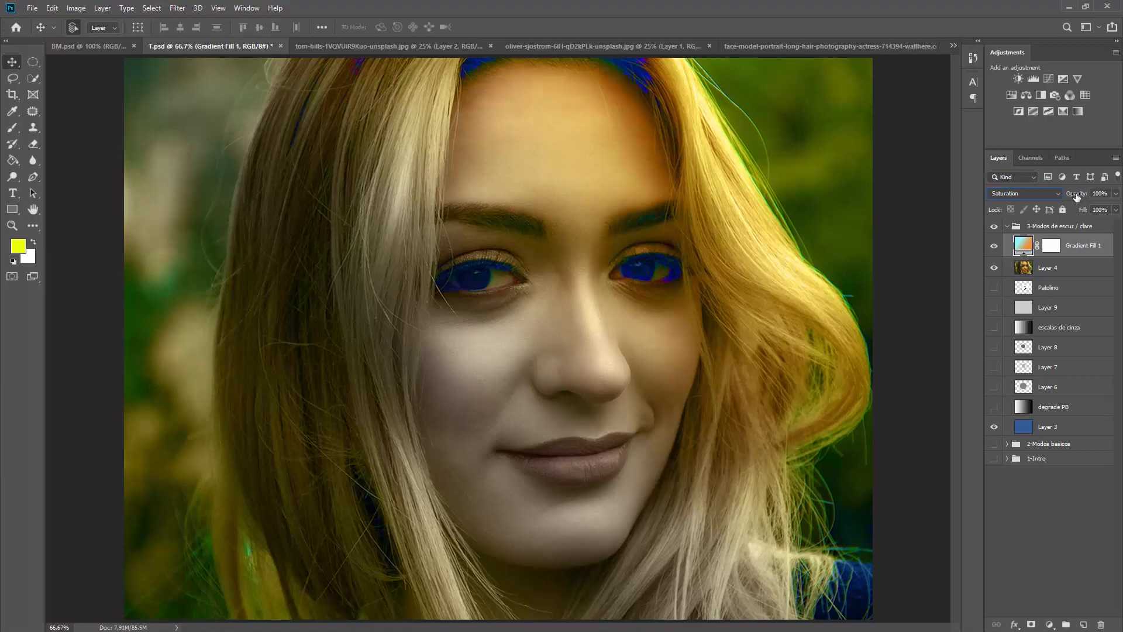
# Lower Gradient Fill 1's Opacity to 59% and Fill to 46%, and change its blend mode to Color
pyautogui.moveTo(1078, 196); pyautogui.dragTo(1035, 225)
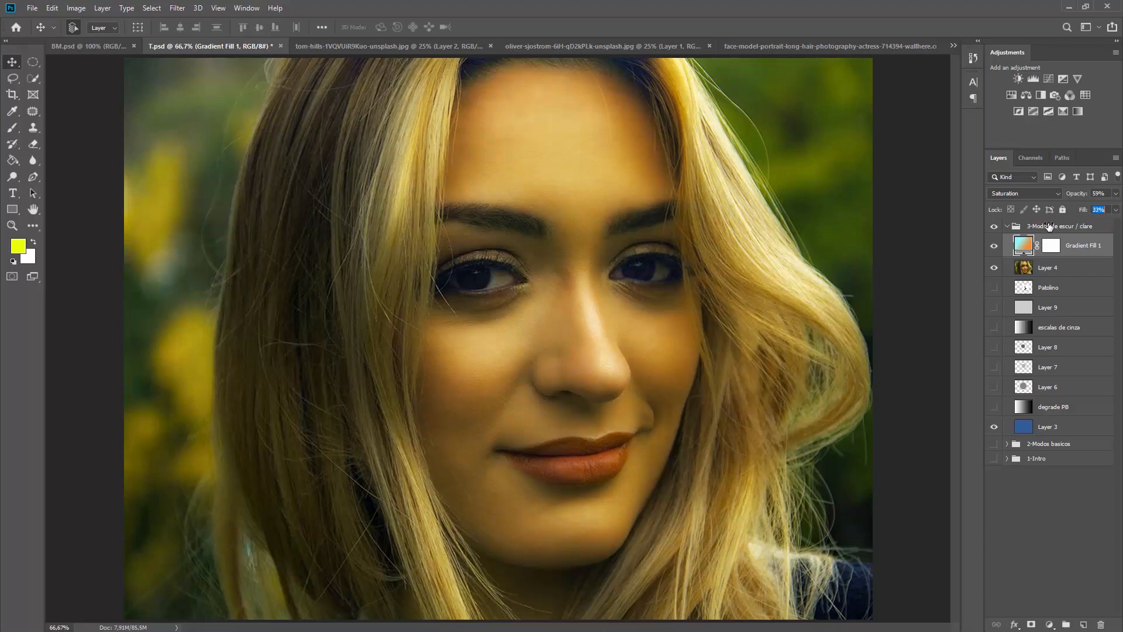
pyautogui.moveTo(1055, 229); pyautogui.dragTo(1055, 228)
pyautogui.click(1025, 193)
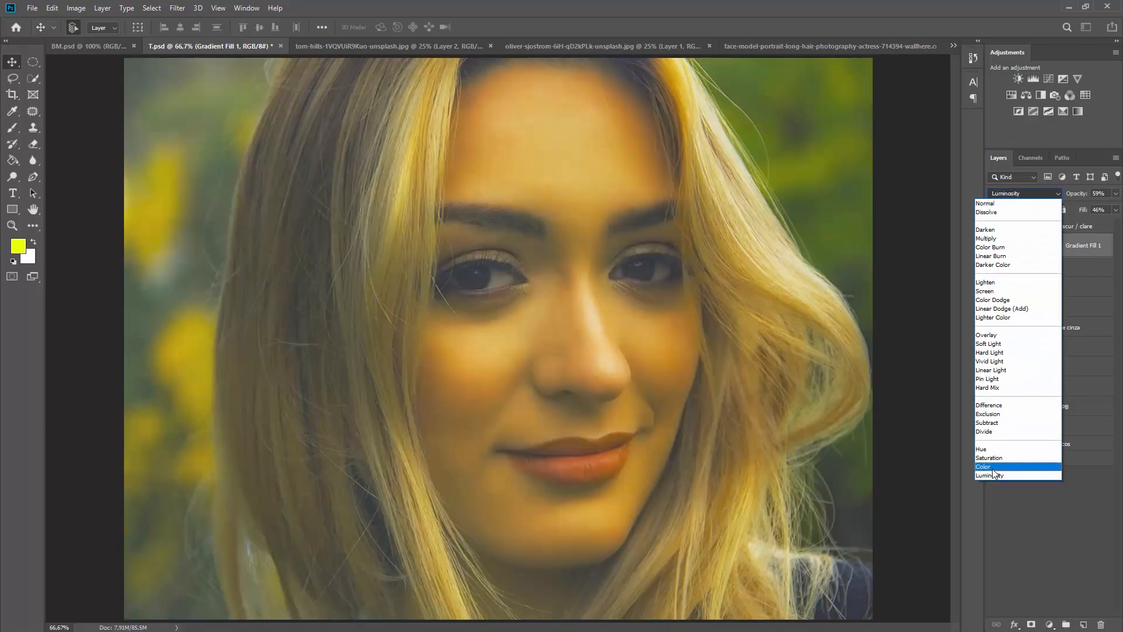
pyautogui.click(992, 467)
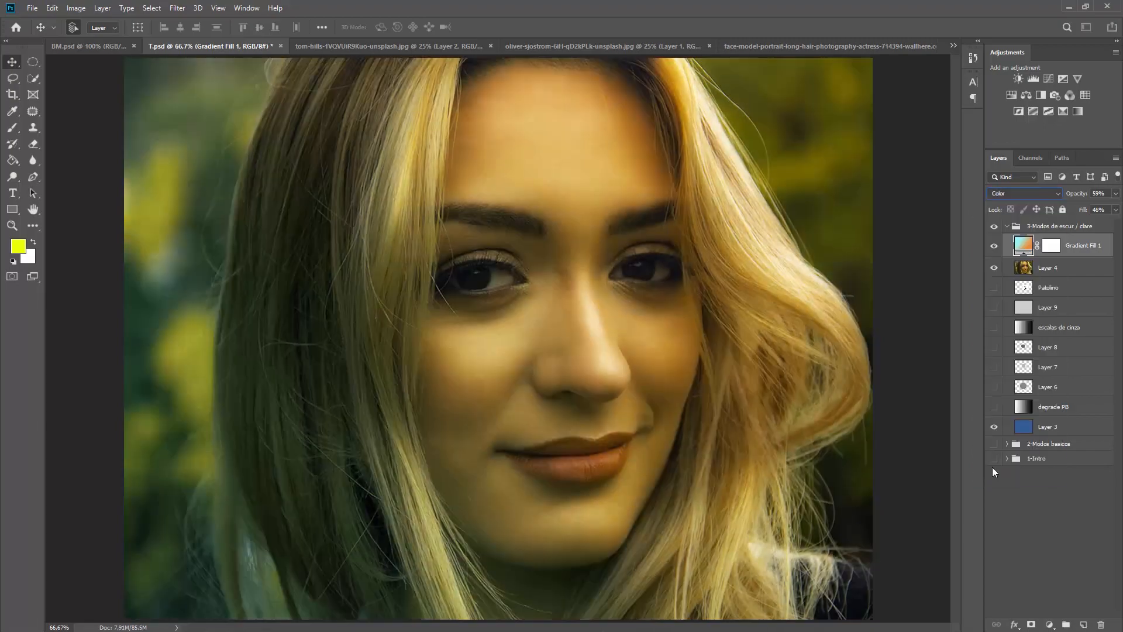
# In the face-model portrait document, delete the Layer 0 copy layer and reset the foreground and background colours to black and white
pyautogui.click(773, 48)
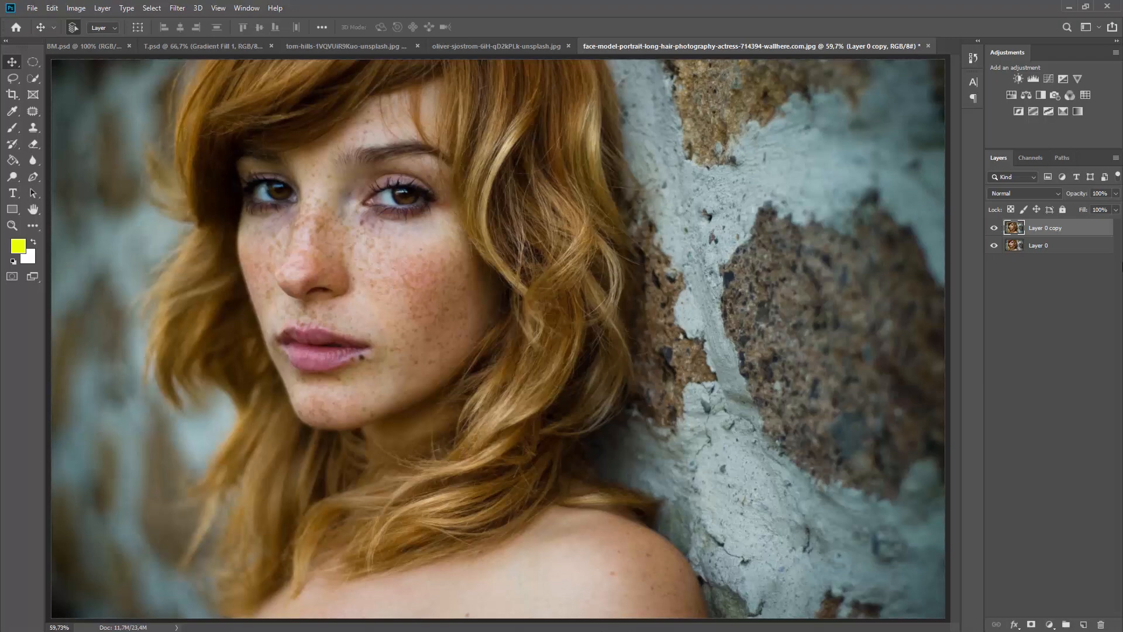
pyautogui.press('Delete')
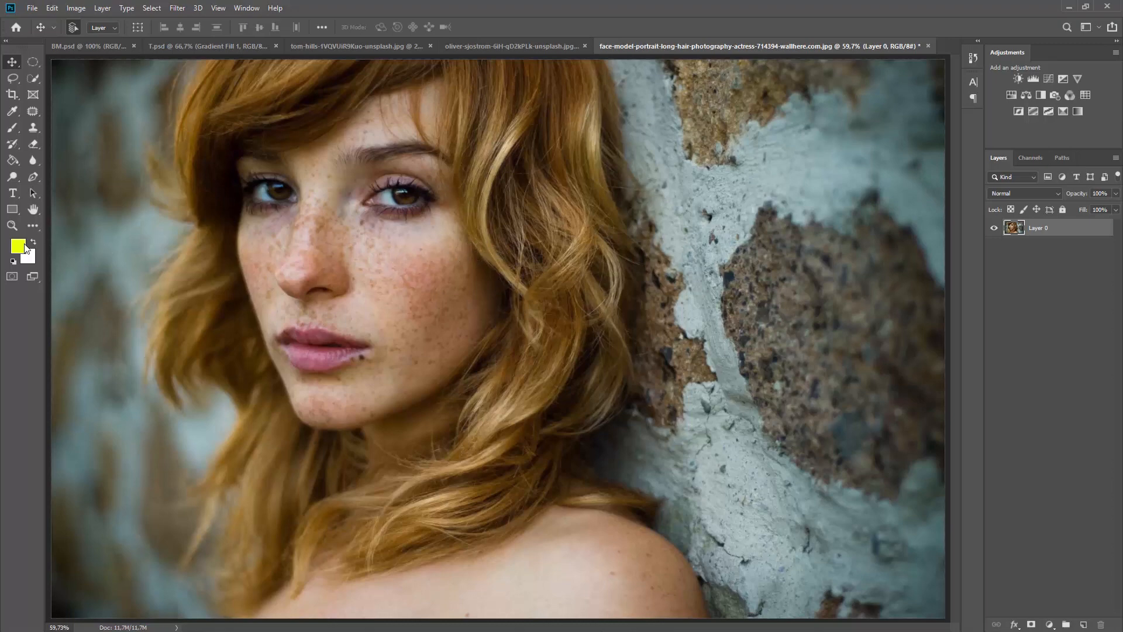
pyautogui.press('d')
# Sample the skin tone of the freckled cheek as the new foreground colour (#be8a74) in the Color Picker
pyautogui.click(23, 246)
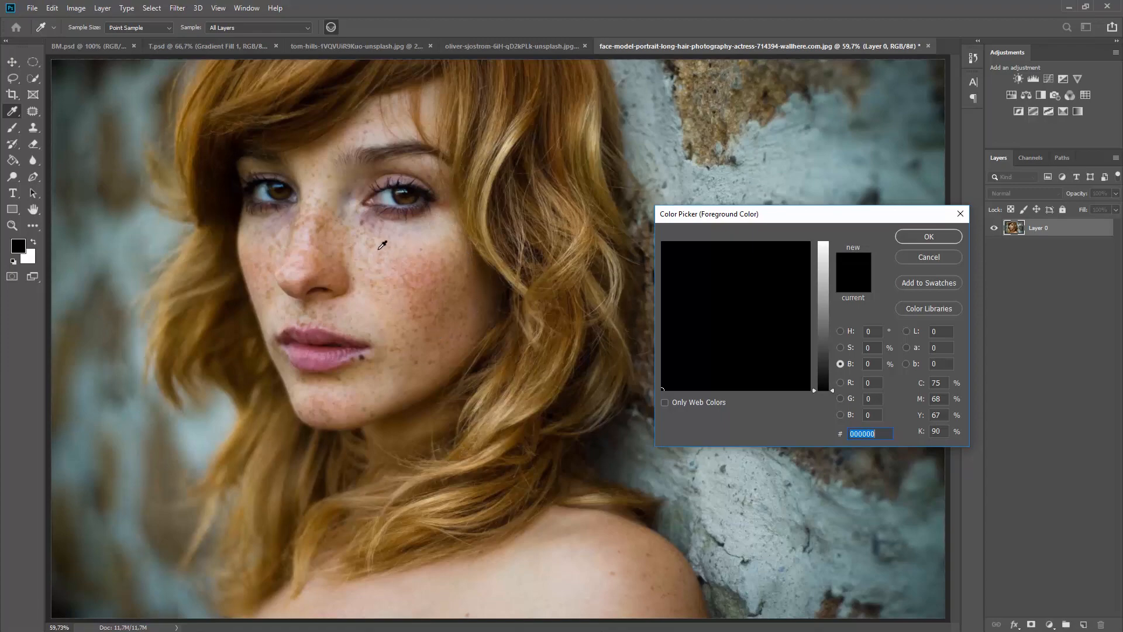
pyautogui.scroll(4, 389, 242)
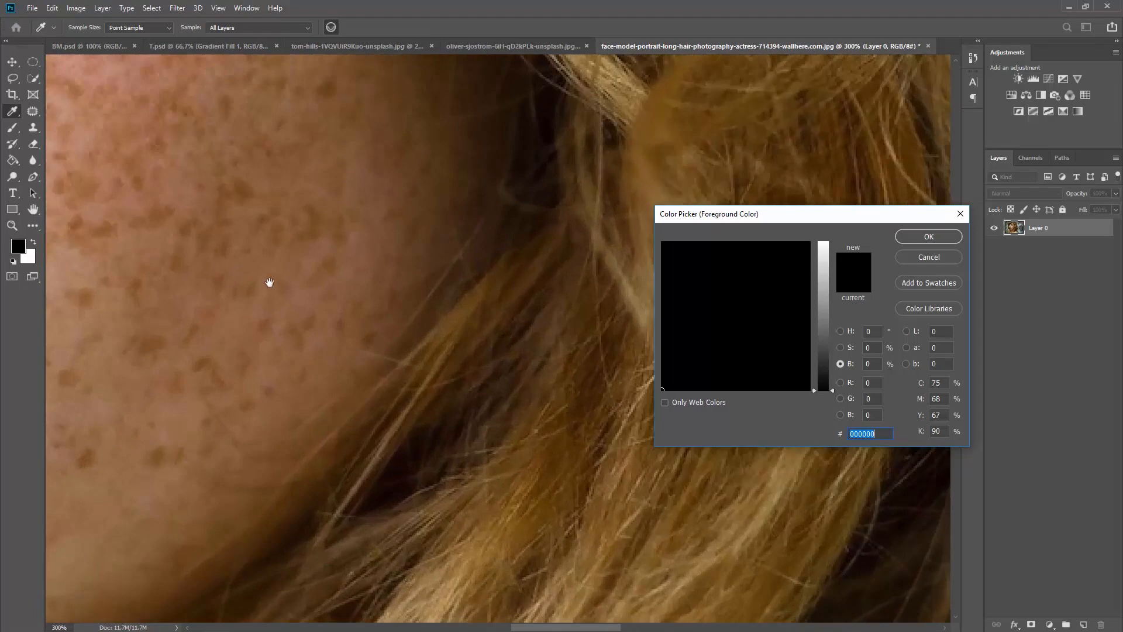
pyautogui.moveTo(314, 248); pyautogui.dragTo(489, 436)
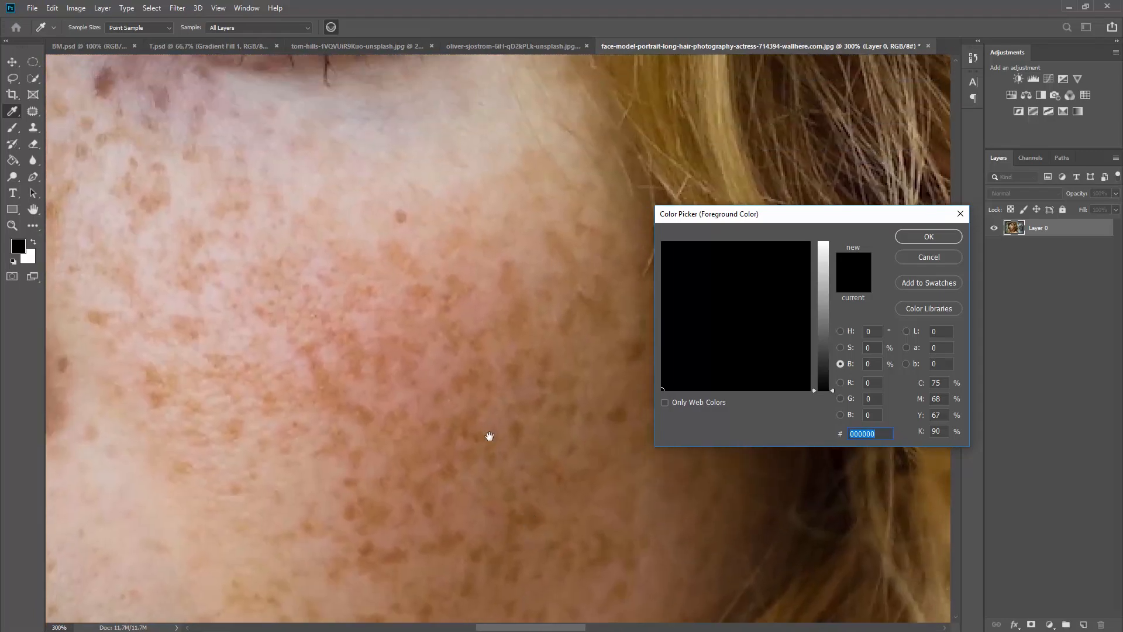
pyautogui.click(467, 304)
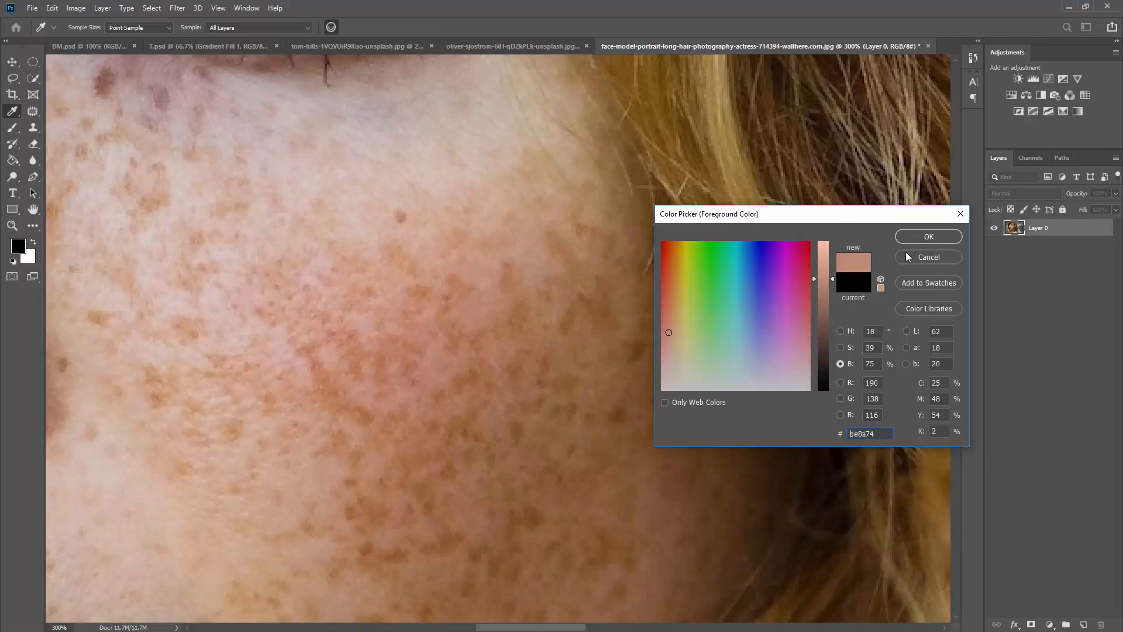
# Sample the pink of the woman's lips (#b36a7e) as the new foreground colour, with the whole face in view
pyautogui.hotkey('ctrl', '-')
pyautogui.hotkey('ctrl', '-')
pyautogui.hotkey('ctrl', '-')
pyautogui.hotkey('ctrl', '-')
pyautogui.hotkey('ctrl', '+')
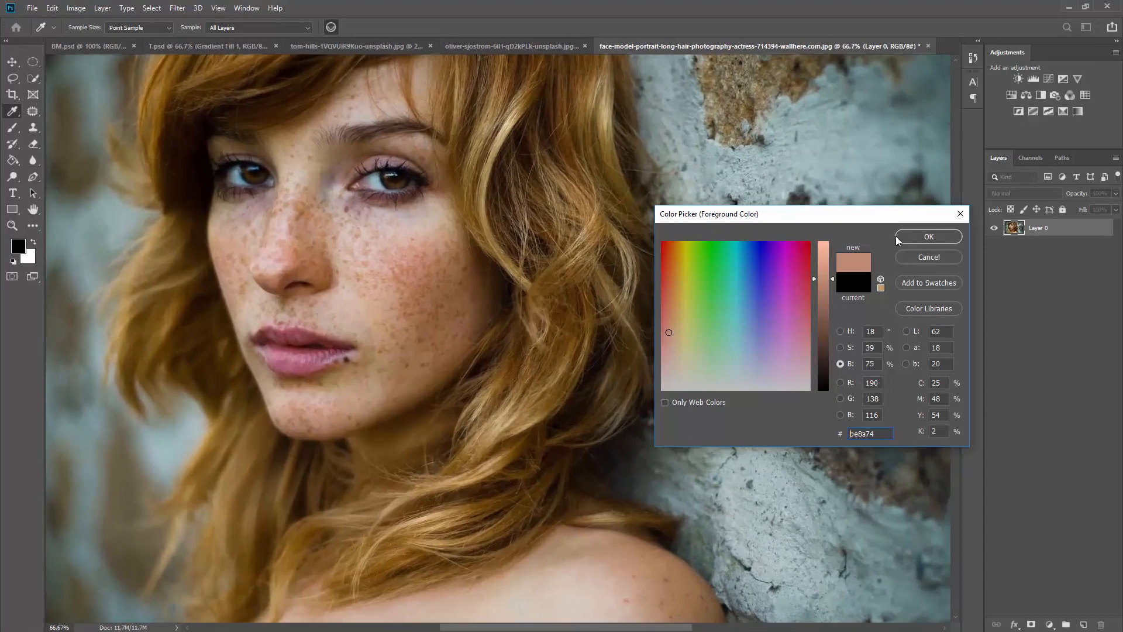
pyautogui.click(292, 361)
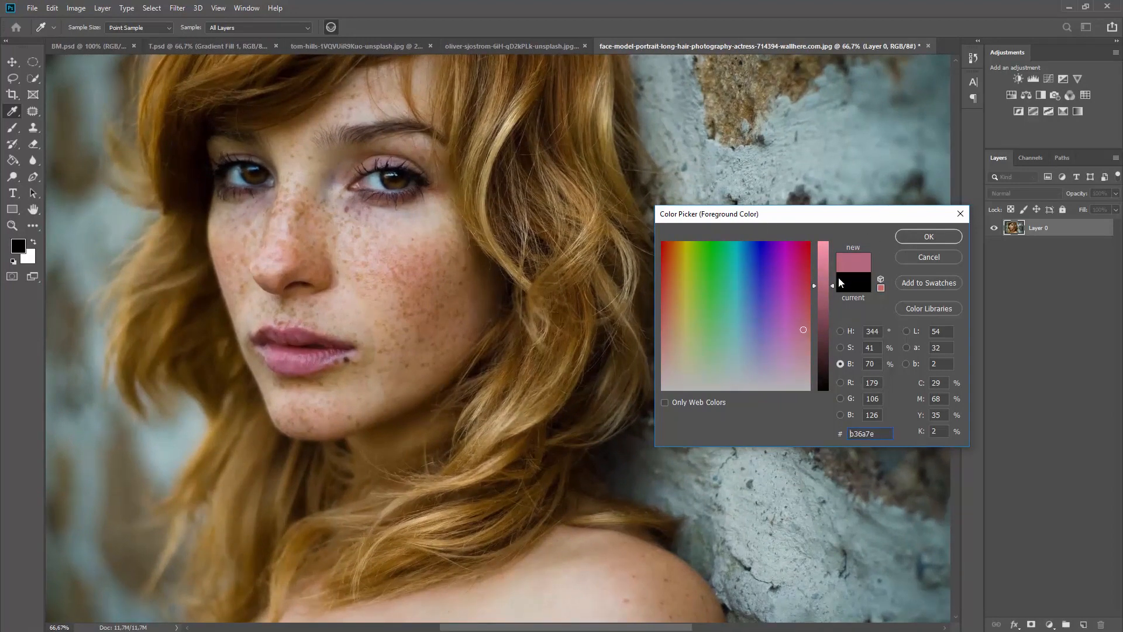
# Raise the sampled pink's saturation to 59% and brightness to 81%, brighten it slightly further, and accept it as foreground colour
pyautogui.click(842, 346)
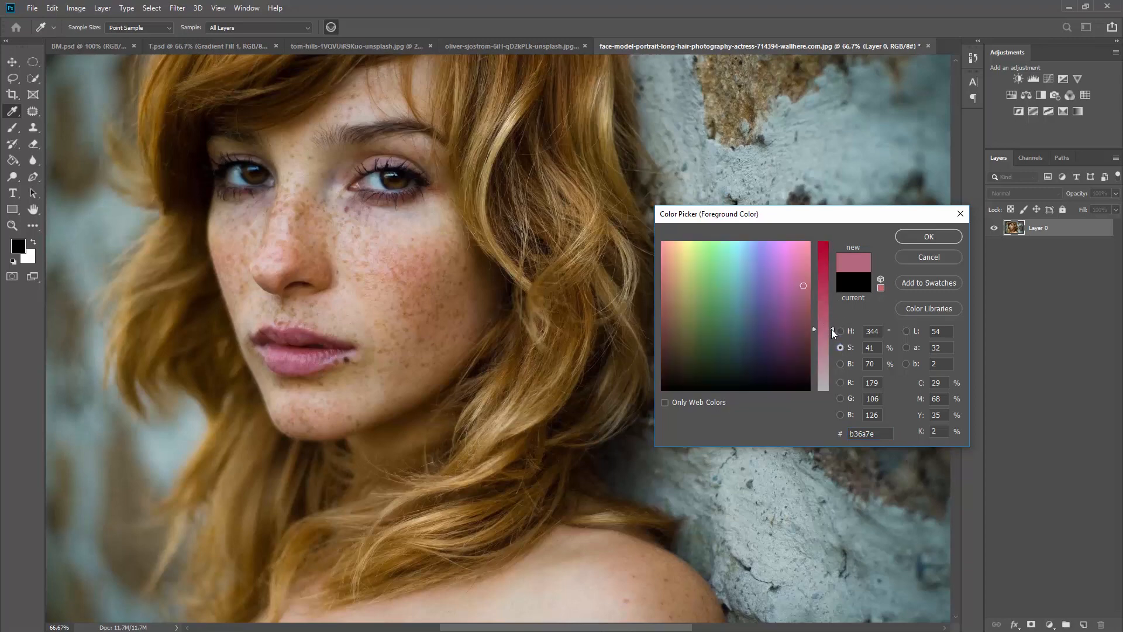
pyautogui.moveTo(831, 329); pyautogui.dragTo(832, 270)
pyautogui.click(840, 363)
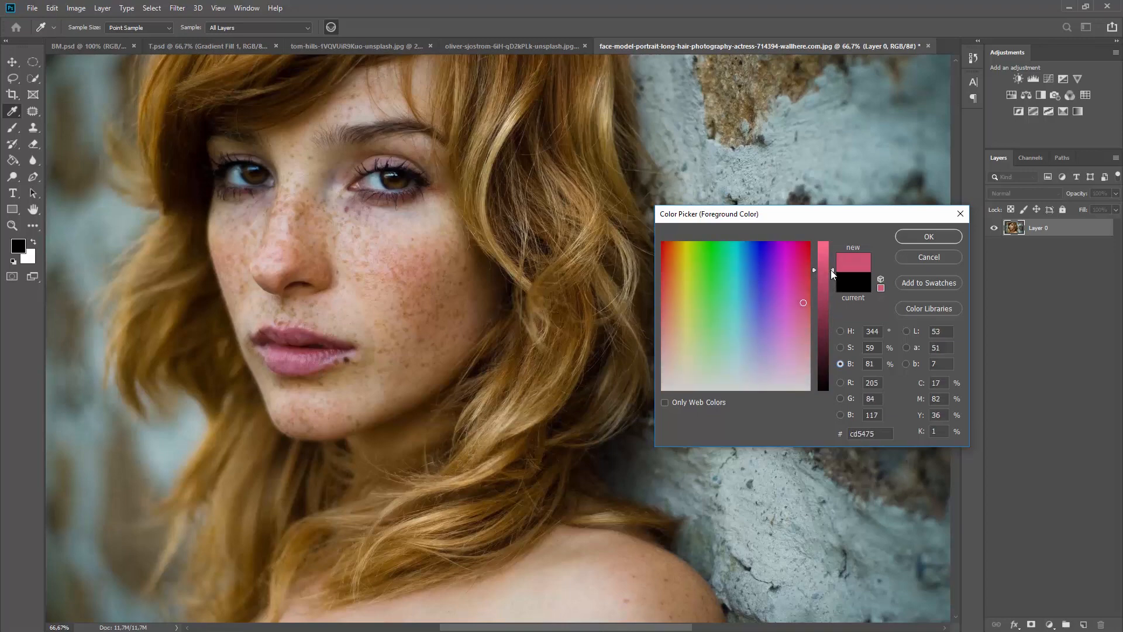
pyautogui.click(841, 332)
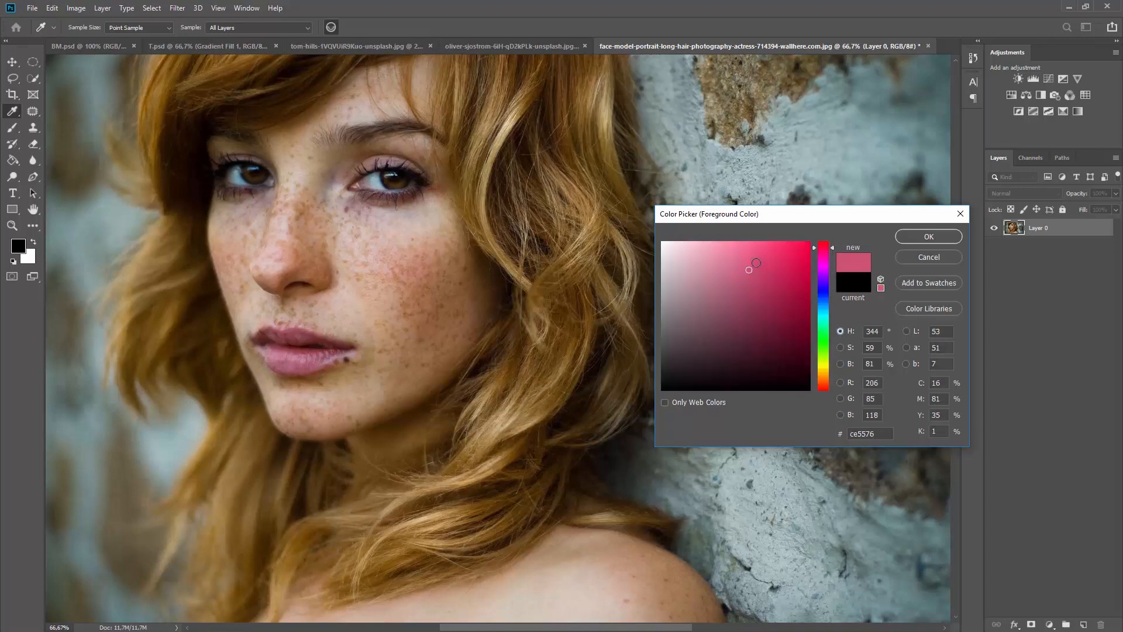
pyautogui.moveTo(750, 258); pyautogui.dragTo(747, 251)
pyautogui.click(908, 237)
pyautogui.press('v')
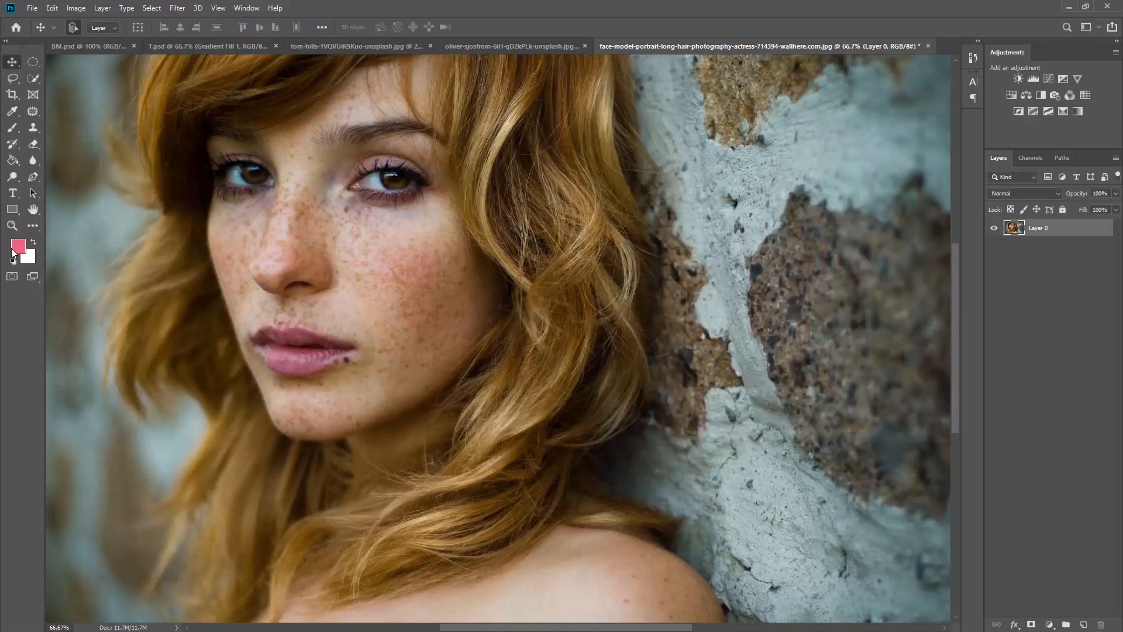
# Add a new layer above Layer 0 and set up a soft round Brush with a size of 63 px
pyautogui.click(1083, 624)
pyautogui.press('b')
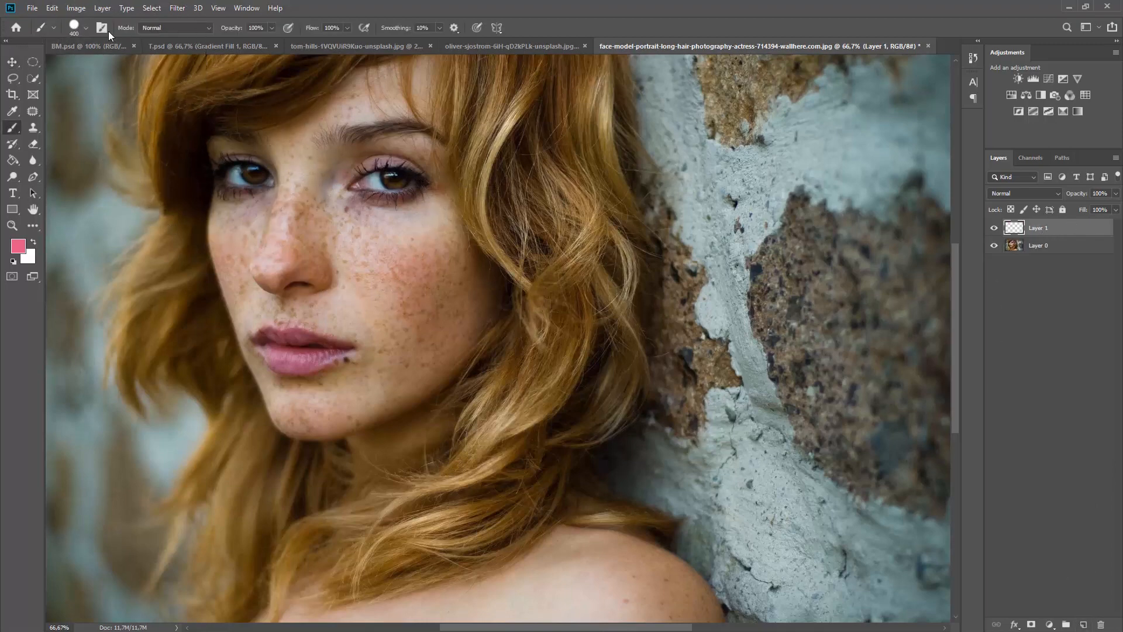
pyautogui.click(88, 28)
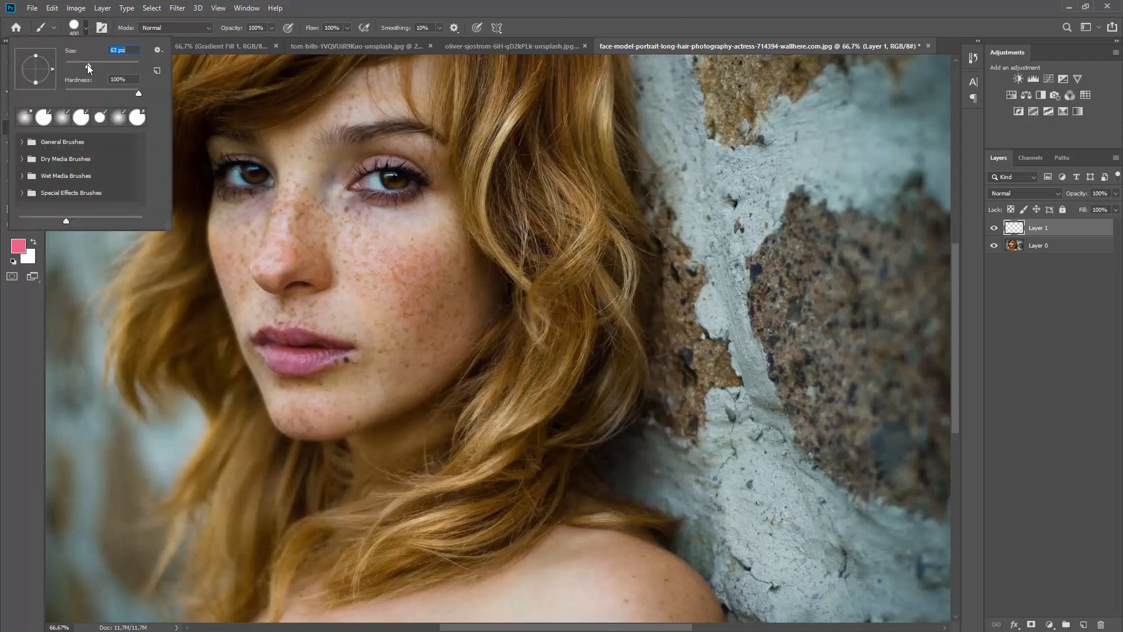
pyautogui.click(1068, 316)
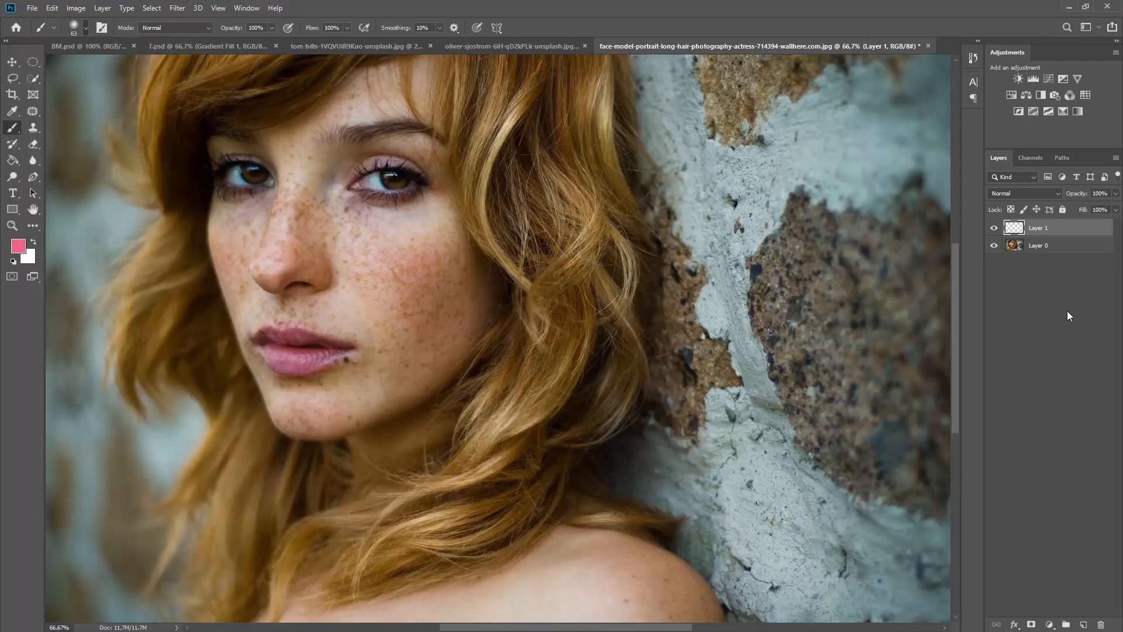
pyautogui.click(1069, 316)
# Set the empty Layer 1's blend mode to Color
pyautogui.click(1045, 229)
pyautogui.click(1024, 193)
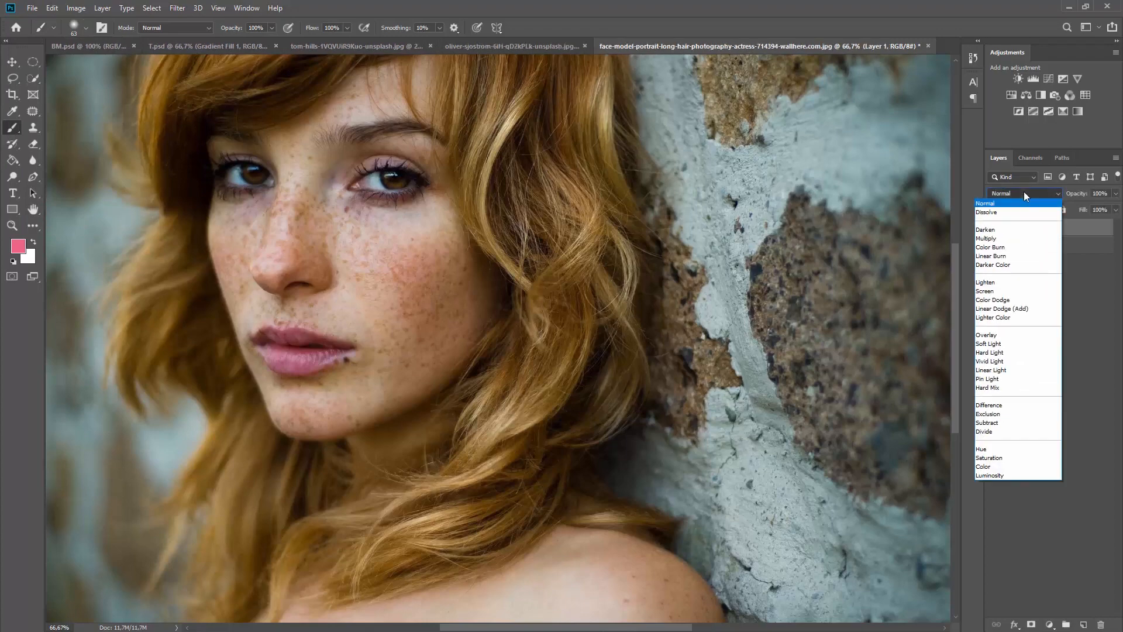
pyautogui.click(985, 467)
# Paint pink blush over the woman's cheek below the eye on Layer 1, enlarging the brush to 100 px
pyautogui.moveTo(389, 251)
pyautogui.mouseDown()
pyautogui.moveTo(429, 240)
pyautogui.moveTo(439, 265)
pyautogui.moveTo(419, 312)
pyautogui.moveTo(368, 279)
pyautogui.moveTo(363, 255)
pyautogui.moveTo(422, 241)
pyautogui.moveTo(417, 287)
pyautogui.moveTo(393, 259)
pyautogui.moveTo(417, 309)
pyautogui.moveTo(410, 333)
pyautogui.moveTo(376, 291)
pyautogui.moveTo(442, 317)
pyautogui.moveTo(430, 233)
pyautogui.moveTo(366, 243)
pyautogui.moveTo(356, 271)
pyautogui.moveTo(388, 296)
pyautogui.mouseUp()
pyautogui.press(']')
pyautogui.press(']')
pyautogui.press(']')
pyautogui.press(']')
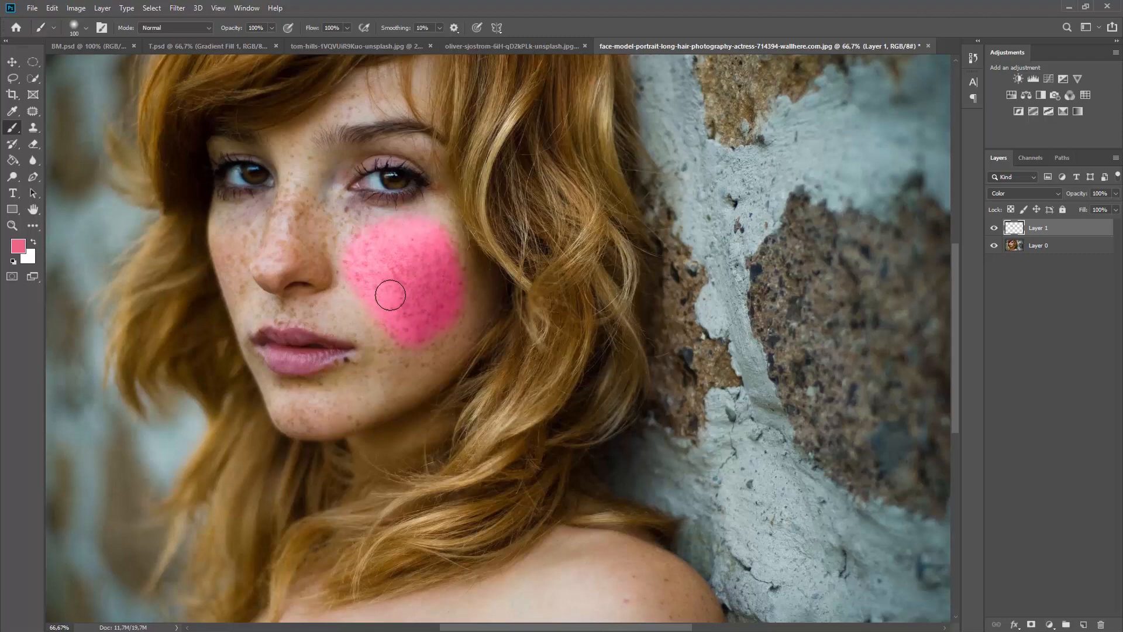
# Preview other blend modes on Layer 1, try 74% opacity and 22% fill on the blush, and restore both to 100%
pyautogui.click(1037, 194)
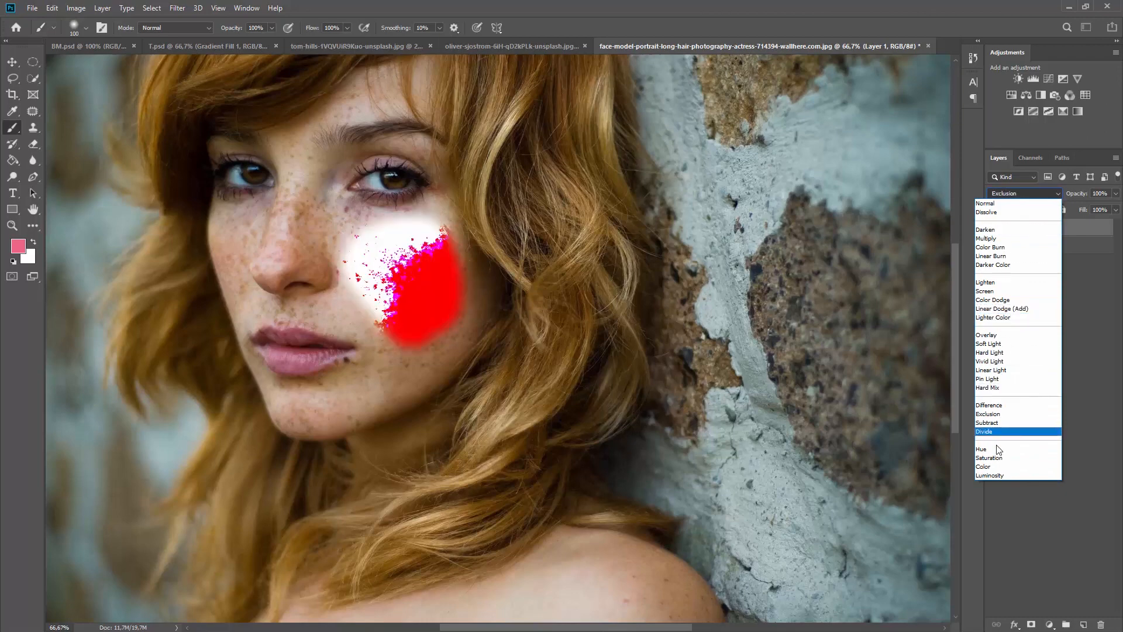
pyautogui.click(1083, 198)
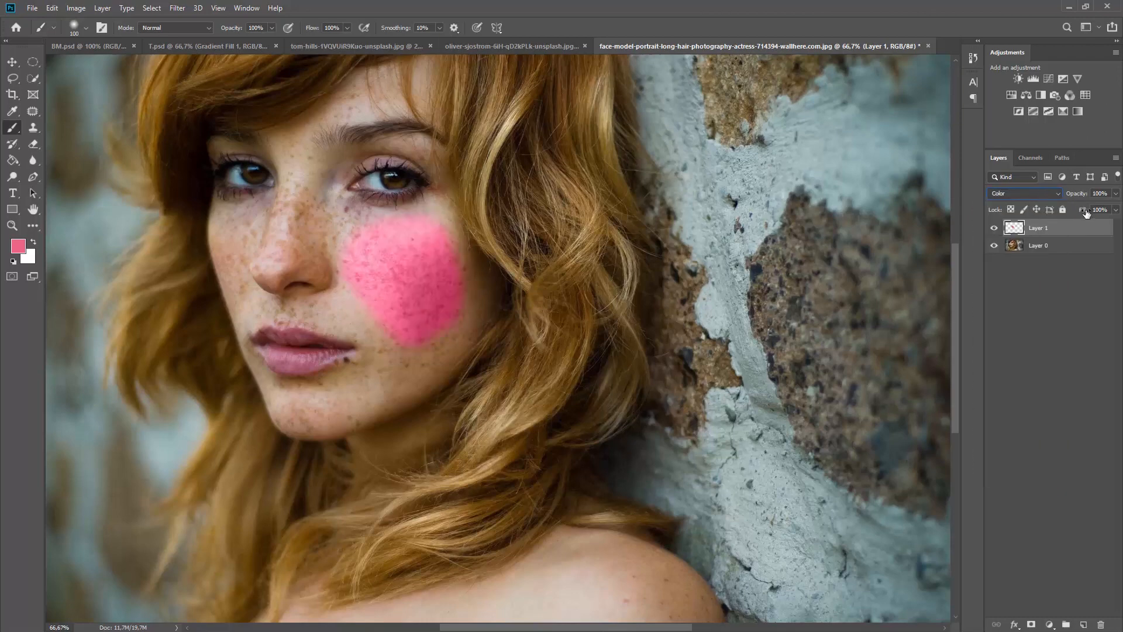
pyautogui.moveTo(1082, 212); pyautogui.dragTo(1061, 198)
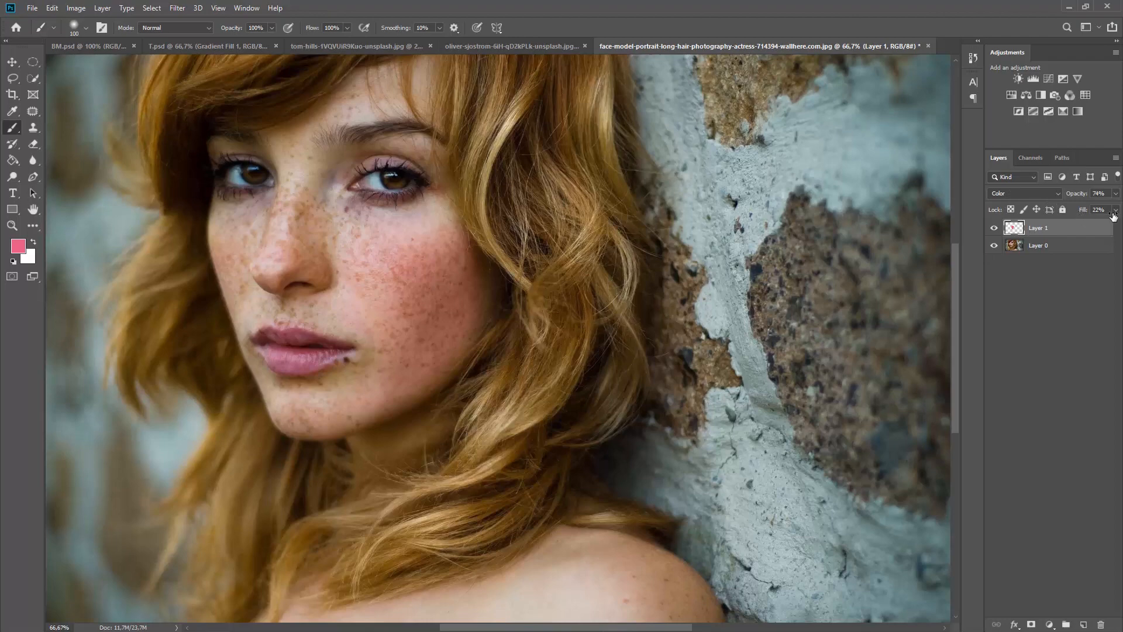
pyautogui.moveTo(1078, 214)
pyautogui.mouseDown()
pyautogui.moveTo(1120, 225)
pyautogui.moveTo(1098, 198)
pyautogui.moveTo(1114, 205)
pyautogui.moveTo(1092, 212)
pyautogui.moveTo(1103, 211)
pyautogui.mouseUp()
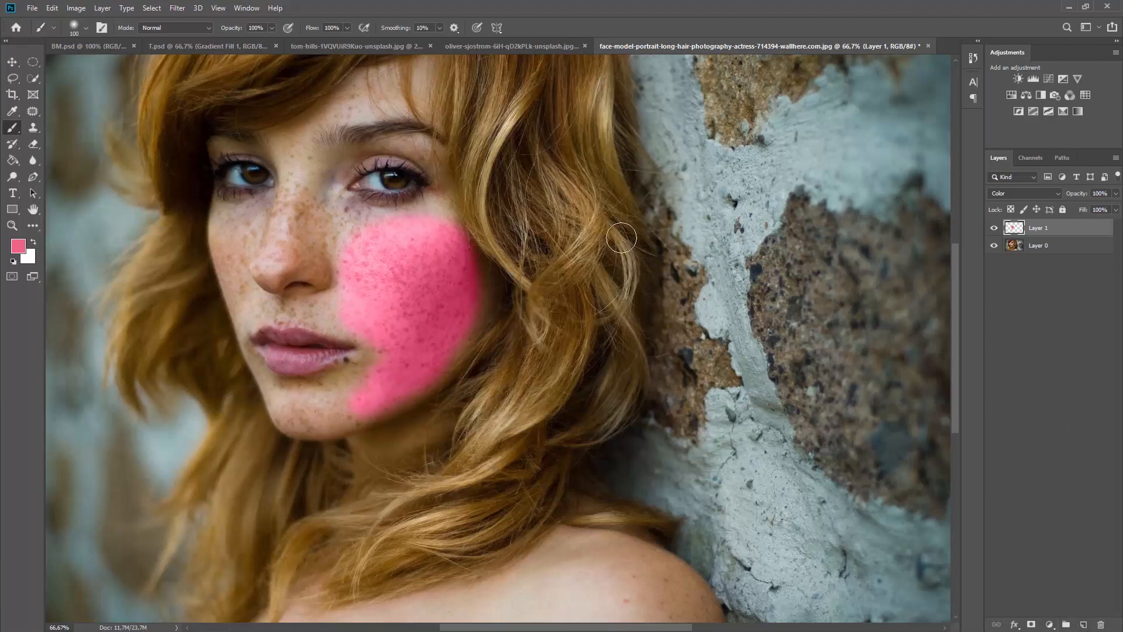
# Clear the pink blush from Layer 1 using an elliptical selection around the cheek, deselect, and return to the Brush tool
pyautogui.click(33, 62)
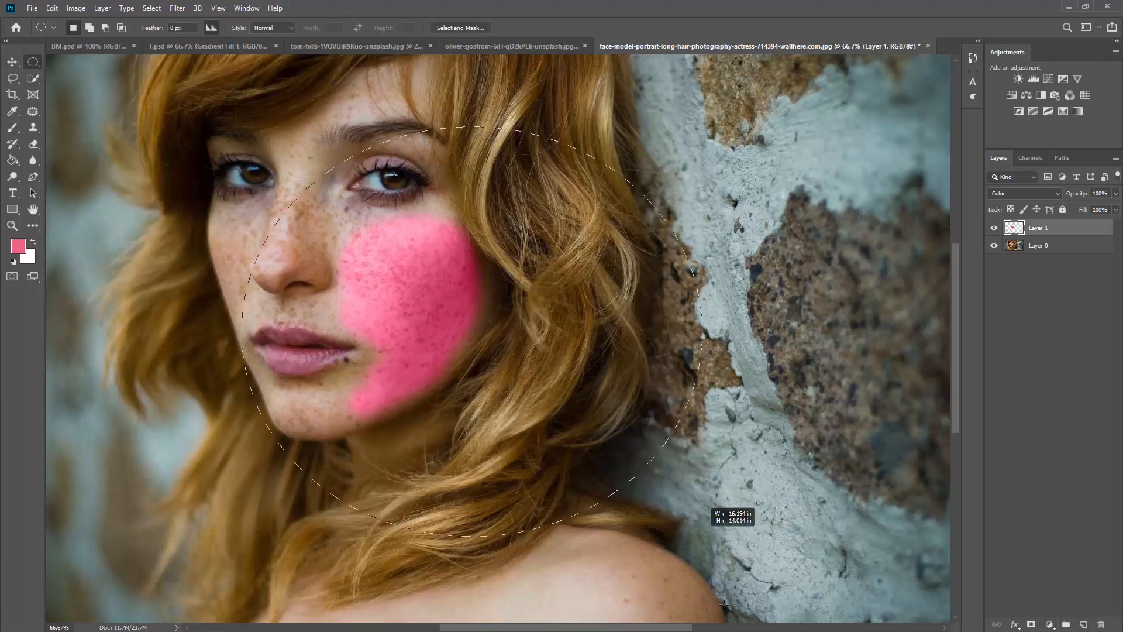
pyautogui.moveTo(242, 127); pyautogui.dragTo(773, 586)
pyautogui.press('Delete')
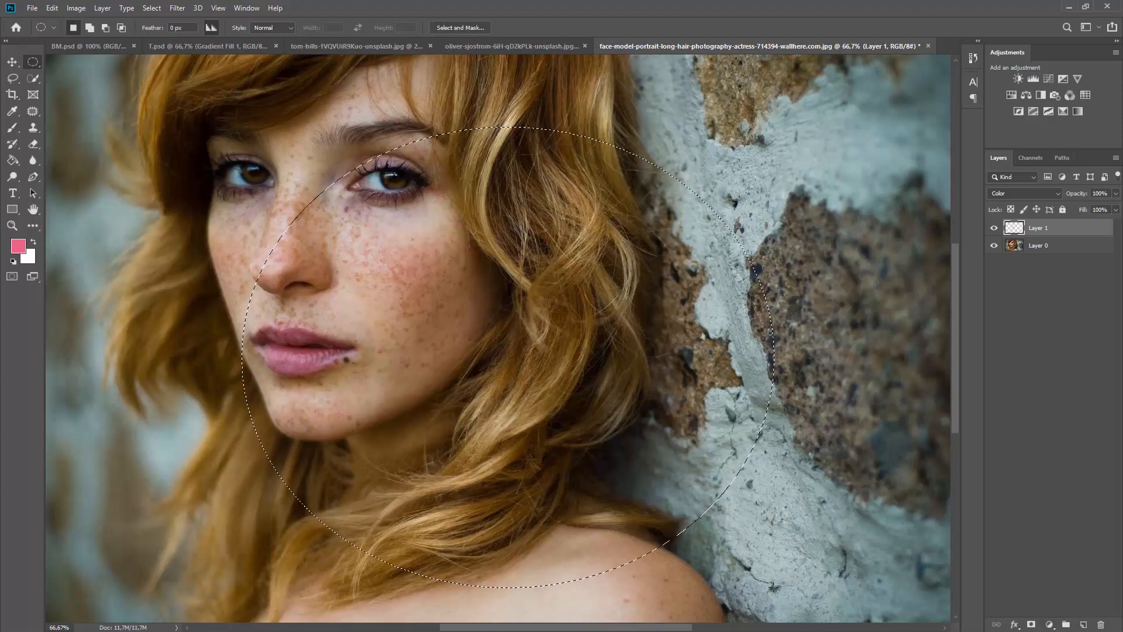
pyautogui.hotkey('ctrl', 'd')
pyautogui.press('b')
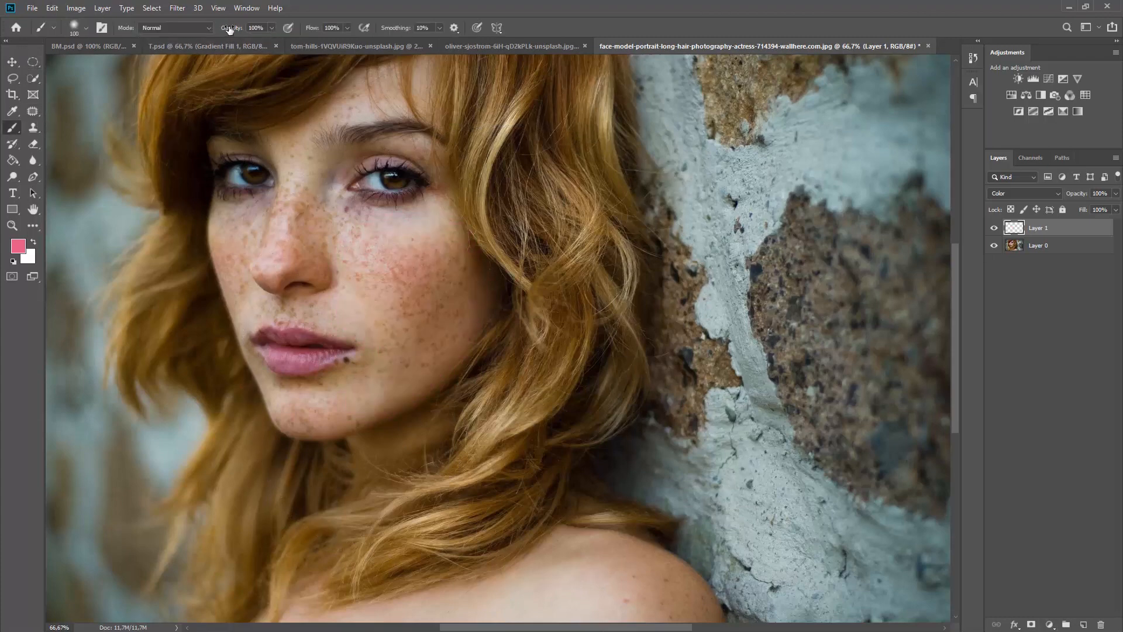
# Set the brush to 41% opacity and 37% flow and repaint a softer pink blush over the cheek on Layer 1
pyautogui.moveTo(230, 29); pyautogui.dragTo(196, 36)
pyautogui.moveTo(307, 28); pyautogui.dragTo(275, 34)
pyautogui.moveTo(404, 261)
pyautogui.mouseDown()
pyautogui.moveTo(389, 244)
pyautogui.moveTo(398, 258)
pyautogui.mouseUp()
pyautogui.moveTo(414, 295)
pyautogui.mouseDown()
pyautogui.moveTo(378, 260)
pyautogui.moveTo(409, 330)
pyautogui.moveTo(423, 263)
pyautogui.moveTo(440, 287)
pyautogui.moveTo(426, 352)
pyautogui.moveTo(433, 245)
pyautogui.moveTo(428, 322)
pyautogui.moveTo(393, 345)
pyautogui.moveTo(430, 282)
pyautogui.moveTo(413, 354)
pyautogui.moveTo(390, 361)
pyautogui.mouseUp()
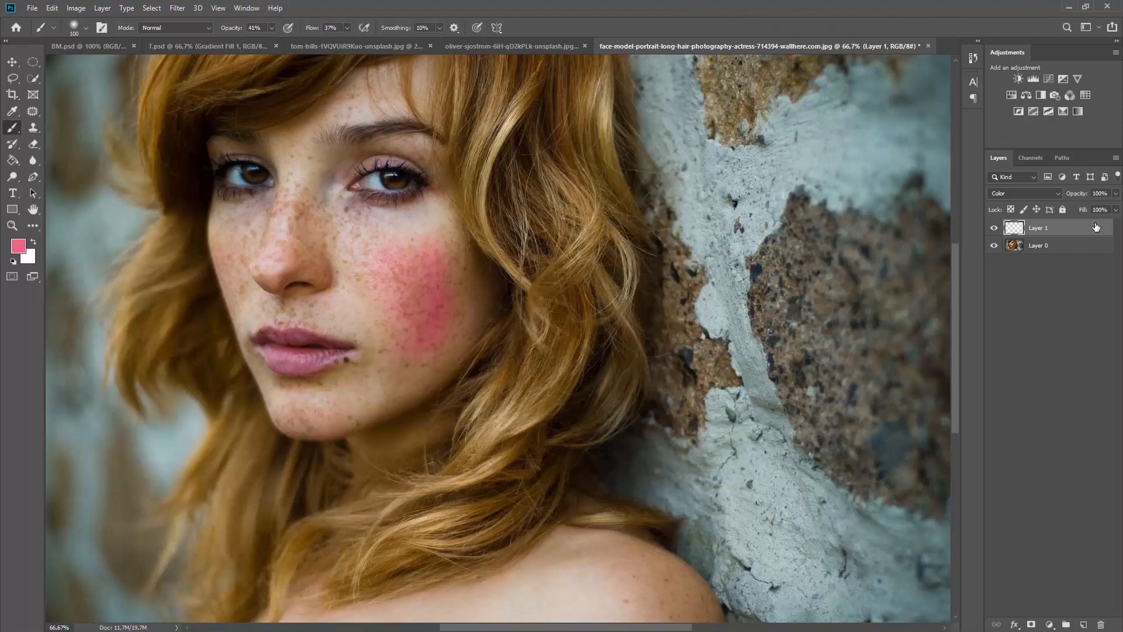
pyautogui.moveTo(1079, 197); pyautogui.dragTo(1064, 214)
pyautogui.click(1031, 195)
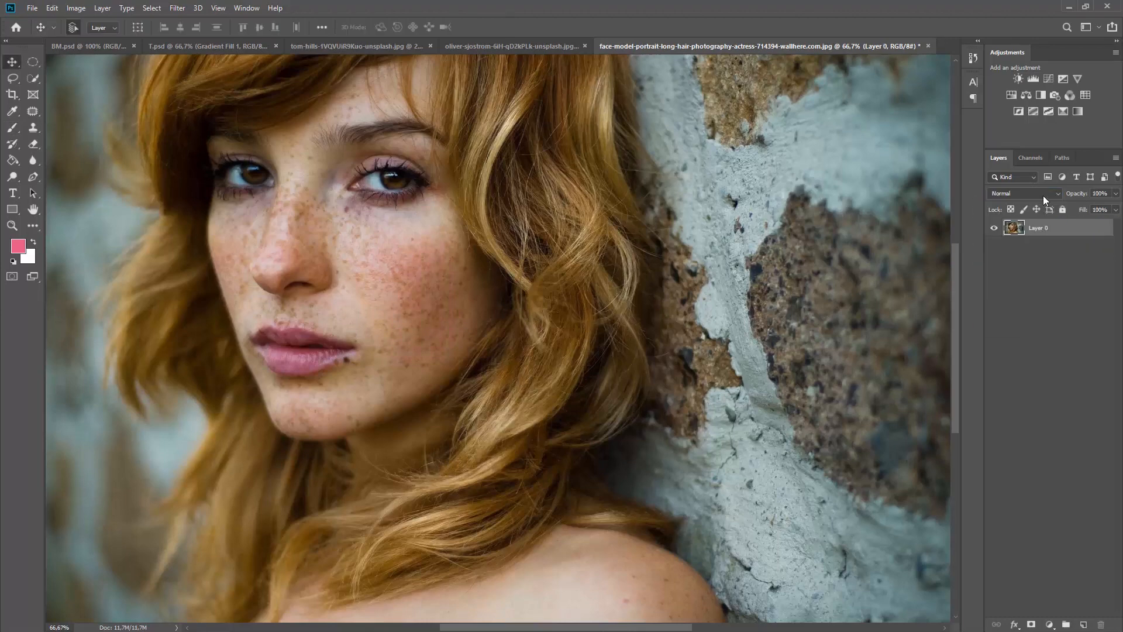
# Add a Black & White adjustment layer above Layer 0 and set its blend mode to Luminosity
pyautogui.click(1044, 196)
pyautogui.click(1114, 303)
pyautogui.click(1050, 625)
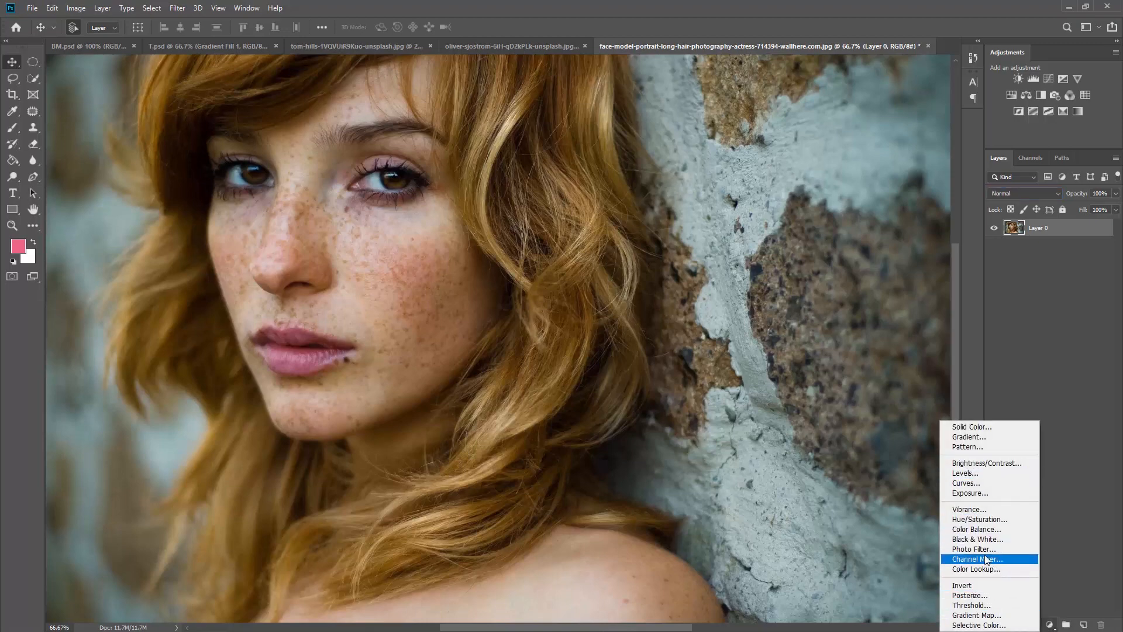
pyautogui.click(985, 539)
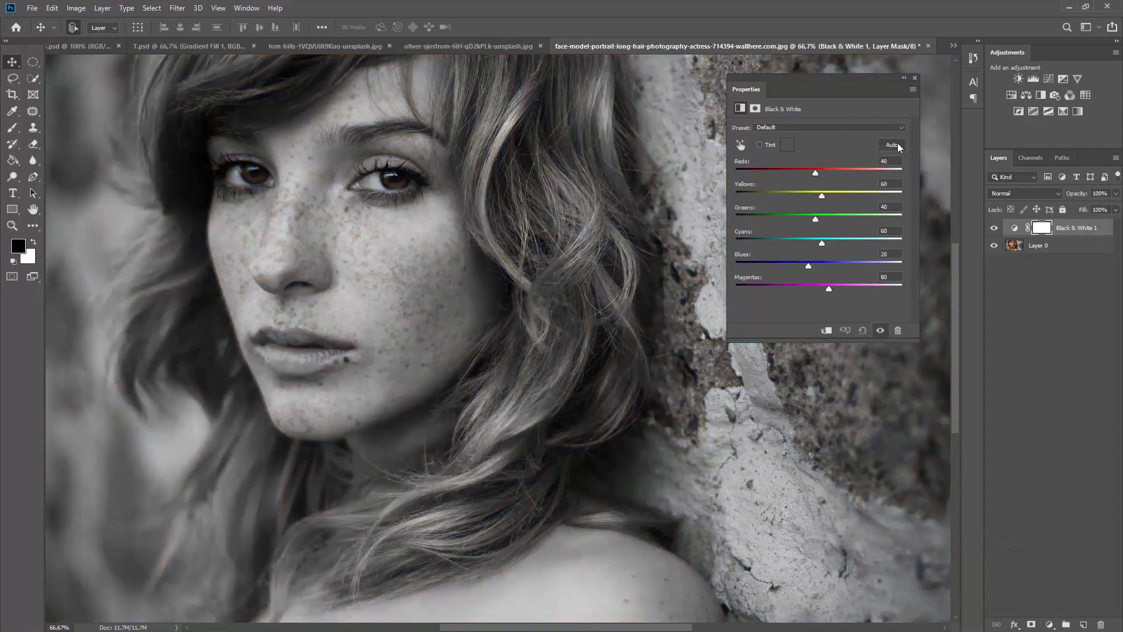
pyautogui.click(1019, 196)
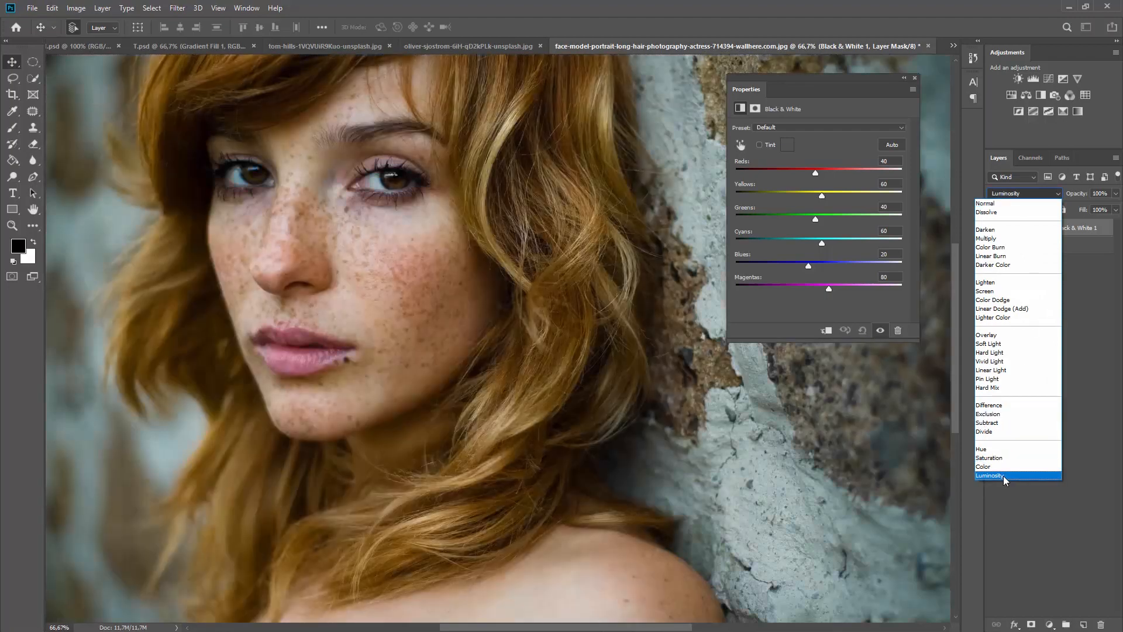
pyautogui.click(1004, 476)
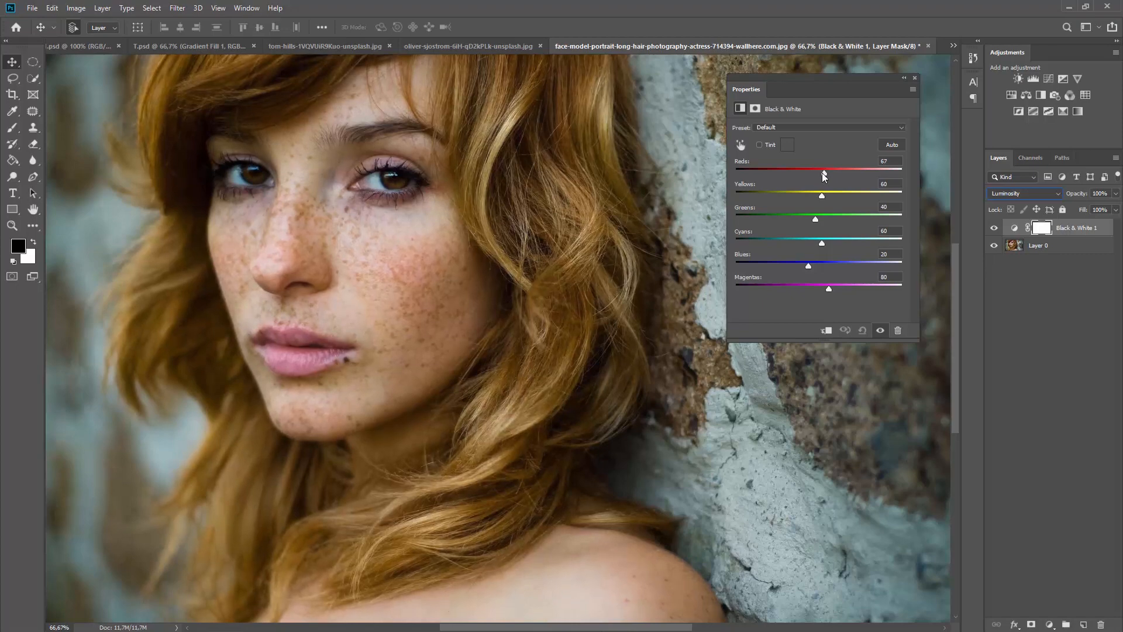
# Set the Black & White adjustment's Reds to 32, Yellows to 74, Greens to 9, Blues to 2 and Magentas to -58
pyautogui.moveTo(822, 173); pyautogui.dragTo(811, 222)
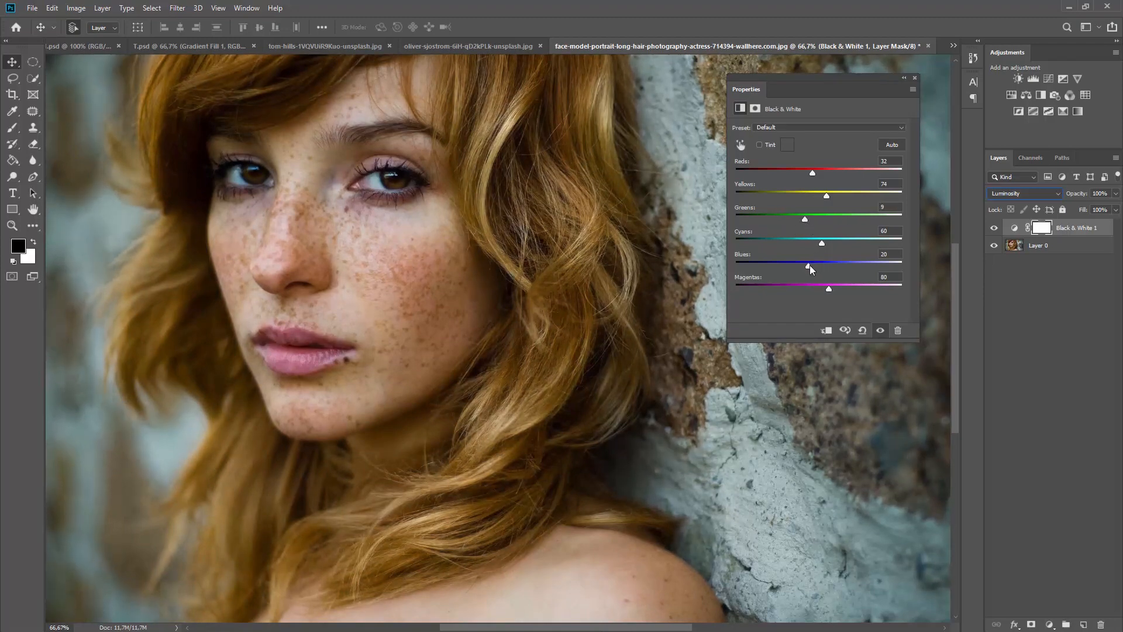
pyautogui.moveTo(809, 266); pyautogui.dragTo(792, 265)
pyautogui.moveTo(793, 289)
pyautogui.mouseDown()
pyautogui.moveTo(827, 289)
pyautogui.moveTo(786, 290)
pyautogui.mouseUp()
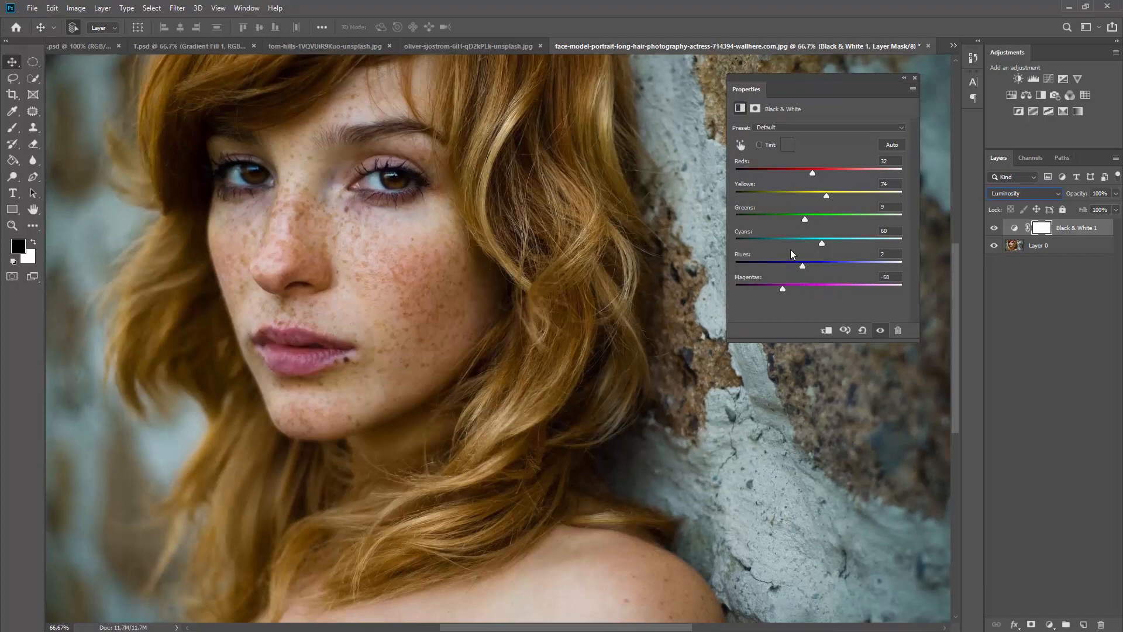
# Darken the skin's reds with the on-image adjustment on the cheek, bringing Reds to 11, and close the adjustment's properties
pyautogui.click(741, 146)
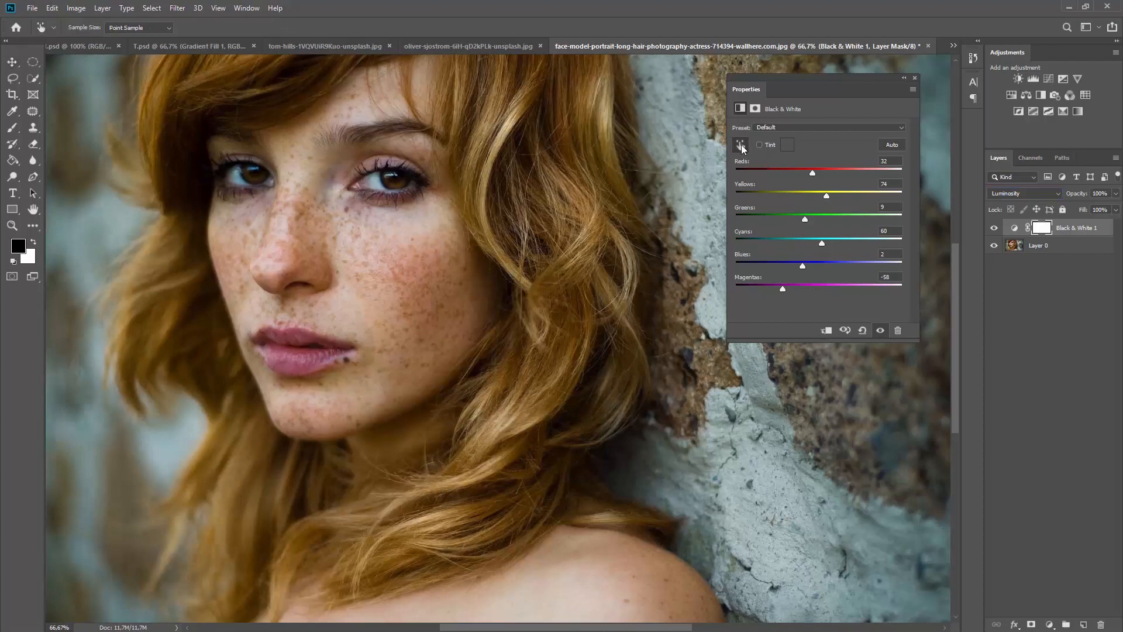
pyautogui.moveTo(405, 239)
pyautogui.mouseDown()
pyautogui.moveTo(427, 248)
pyautogui.moveTo(390, 251)
pyautogui.mouseUp()
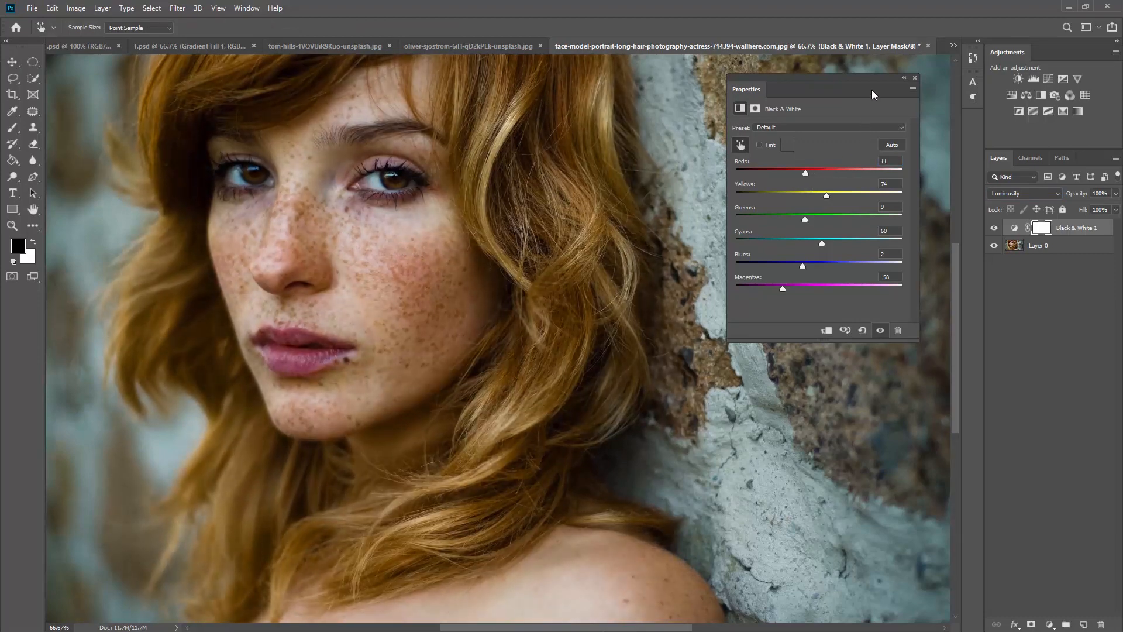
pyautogui.click(916, 78)
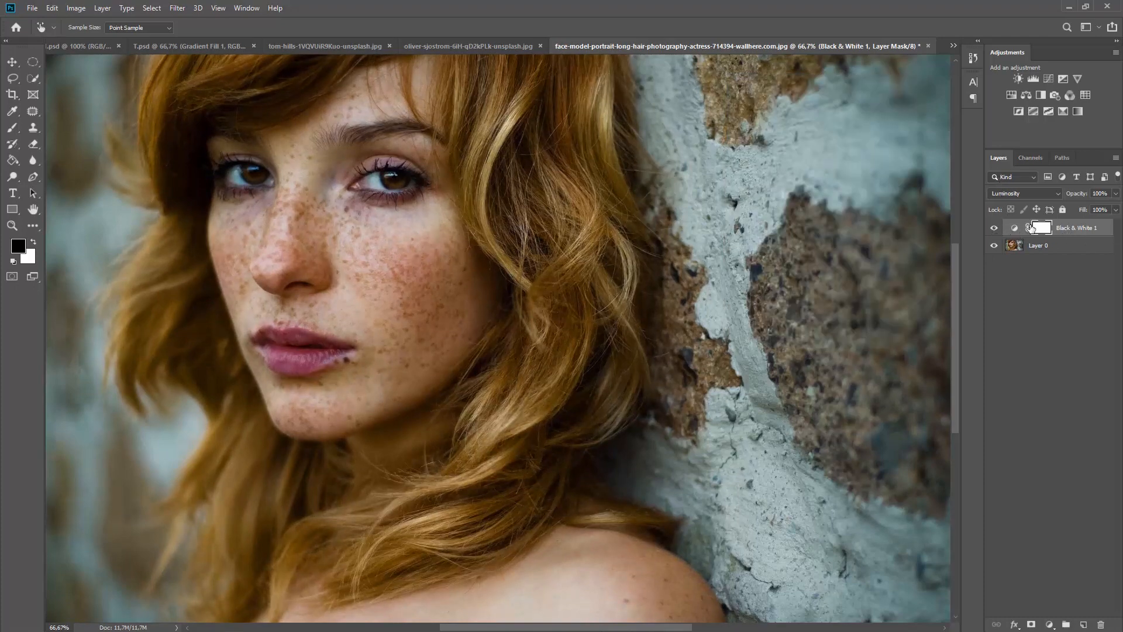
# Compare the portrait with and without the Black & White 1 layer, and review the composition modes in BM.psd before returning to the portrait
pyautogui.click(995, 229)
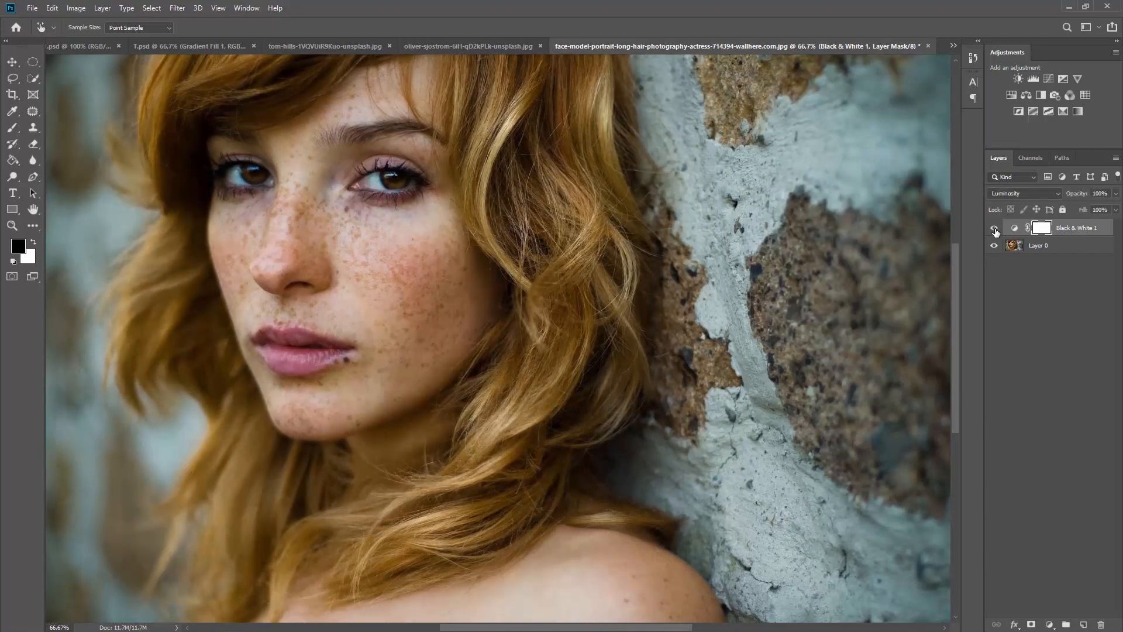
pyautogui.click(995, 229)
pyautogui.click(995, 229)
pyautogui.click(996, 229)
pyautogui.click(996, 229)
pyautogui.click(995, 229)
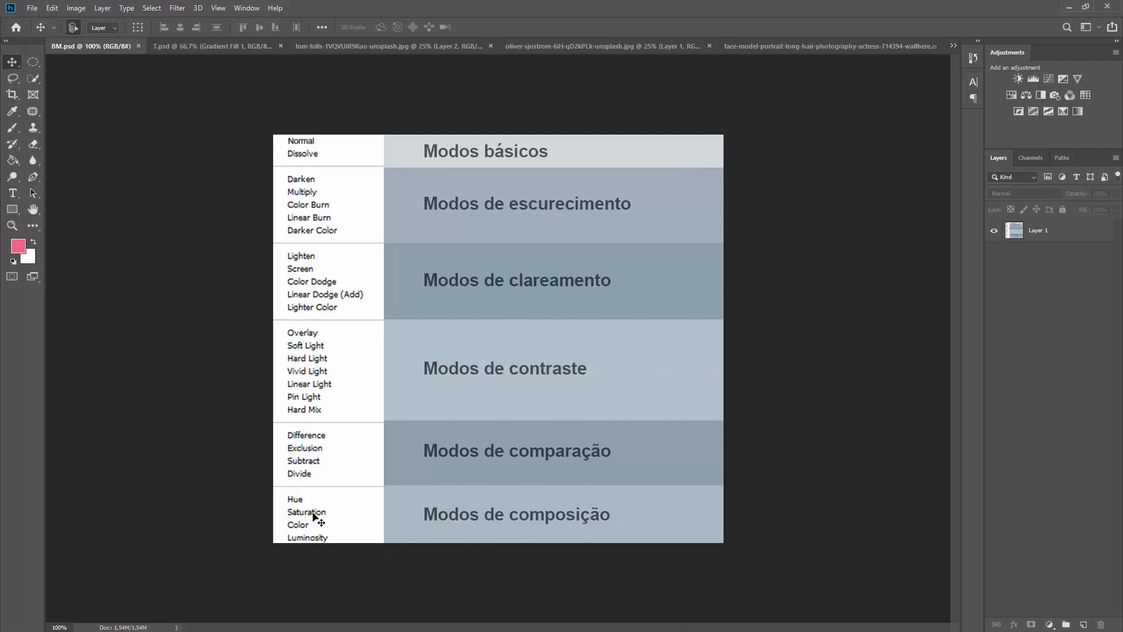
pyautogui.click(879, 43)
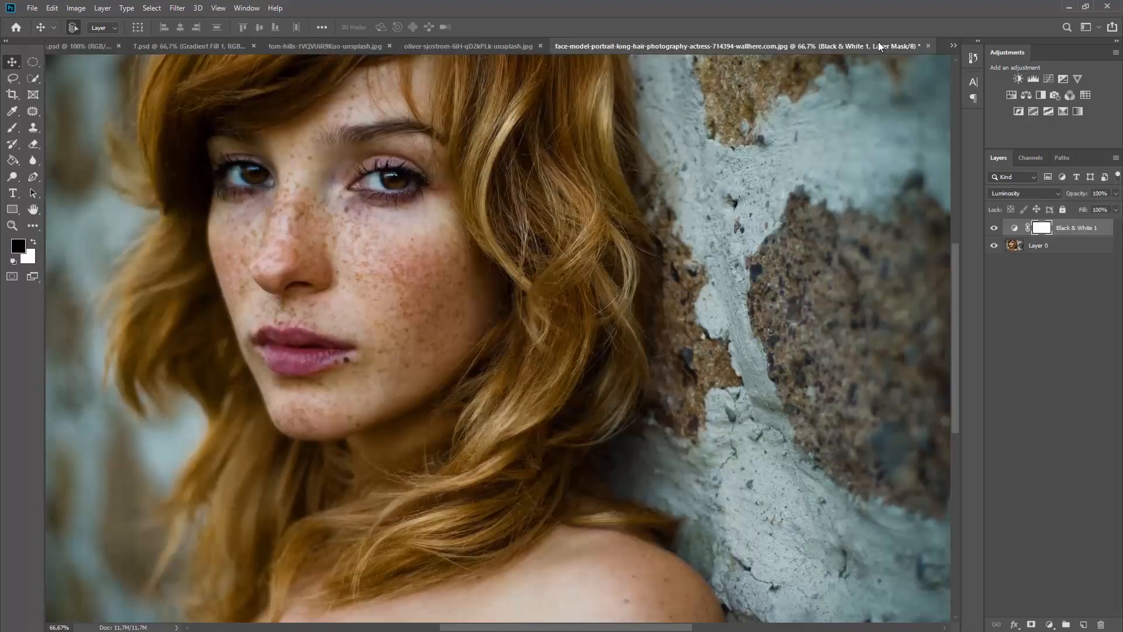